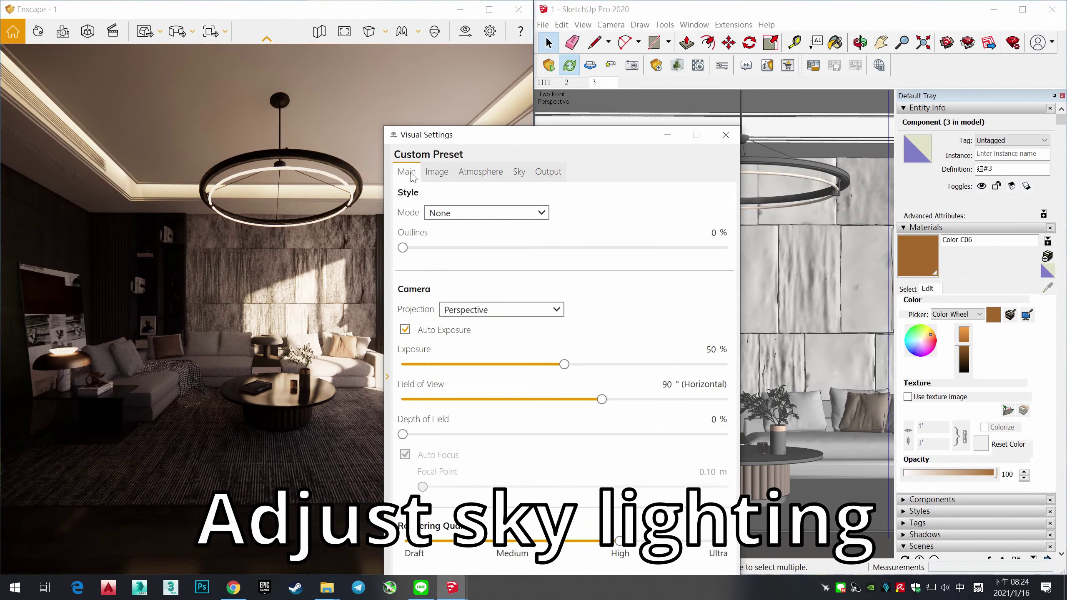
Step: Lower the sun brightness, move the sun date to late March, and set the horizon to Town
left_click(405, 330)
left_click(481, 171)
left_click_drag(504, 339, 436, 340)
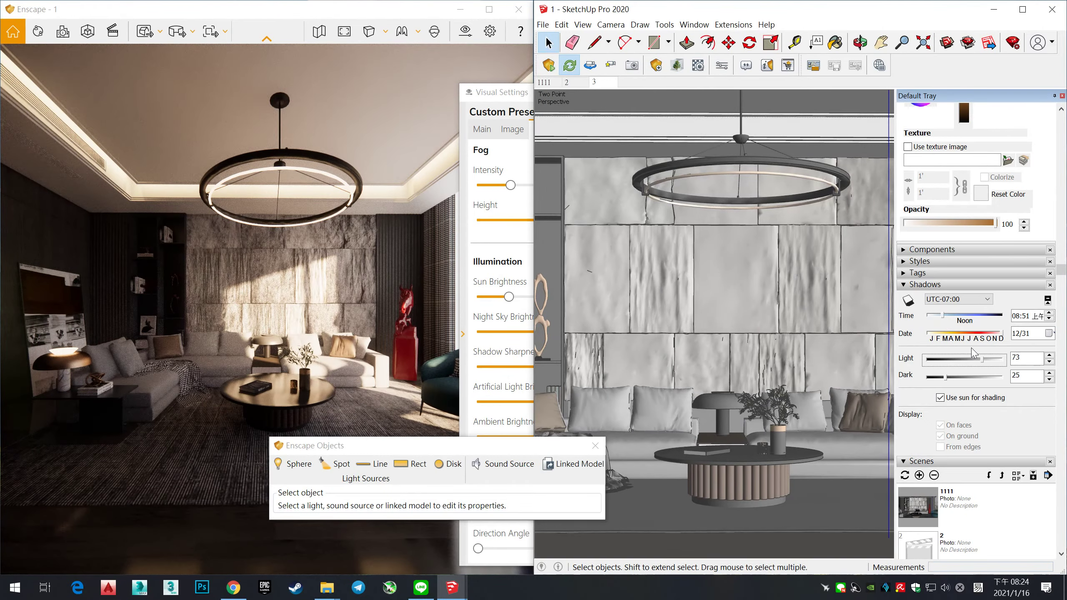
left_click(949, 339)
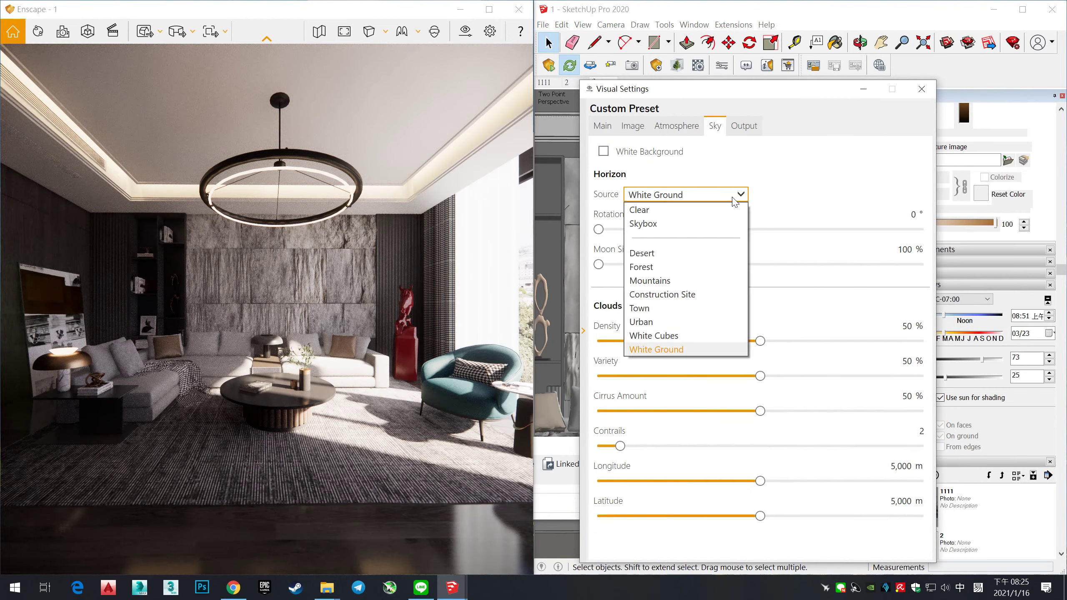
left_click(702, 294)
left_click(705, 195)
left_click(697, 308)
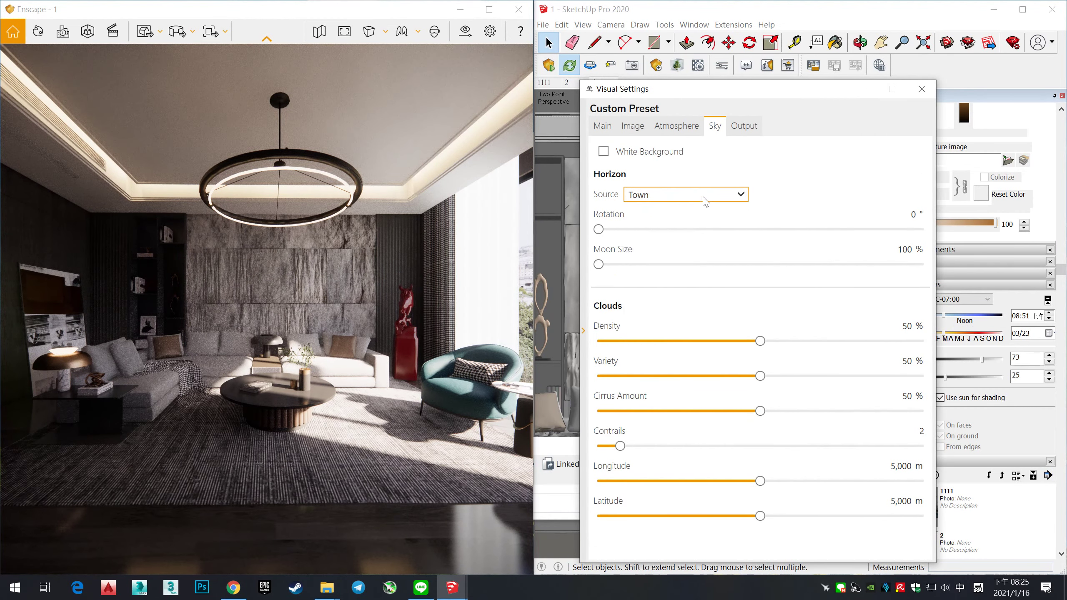
Step: Drop sun brightness to about 11%, raise exposure to 61%, and set Ultra rendering quality
left_click(677, 126)
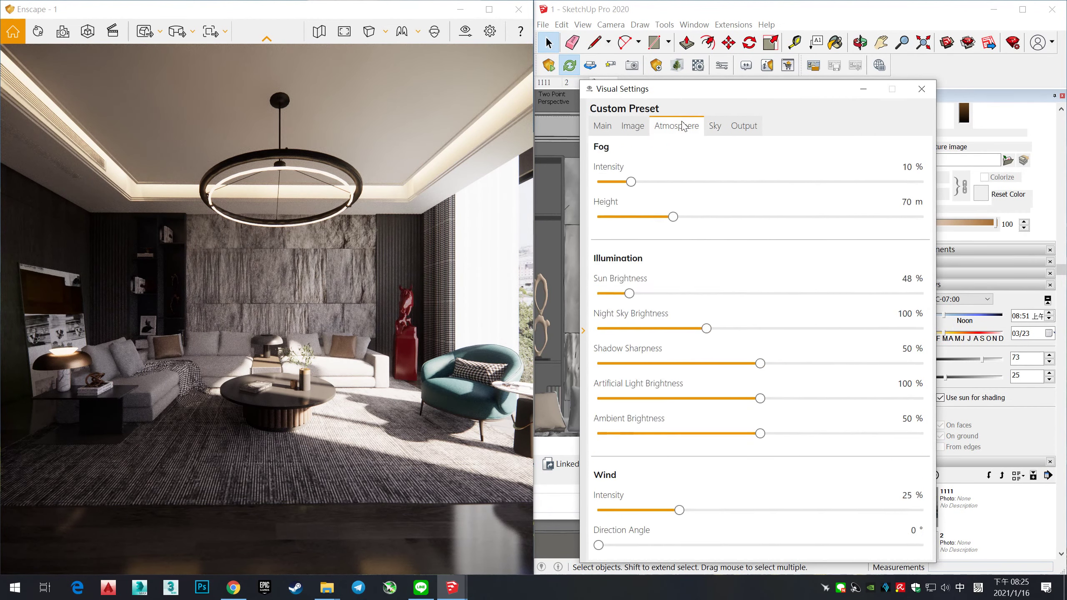
left_click_drag(747, 295, 685, 296)
left_click(632, 126)
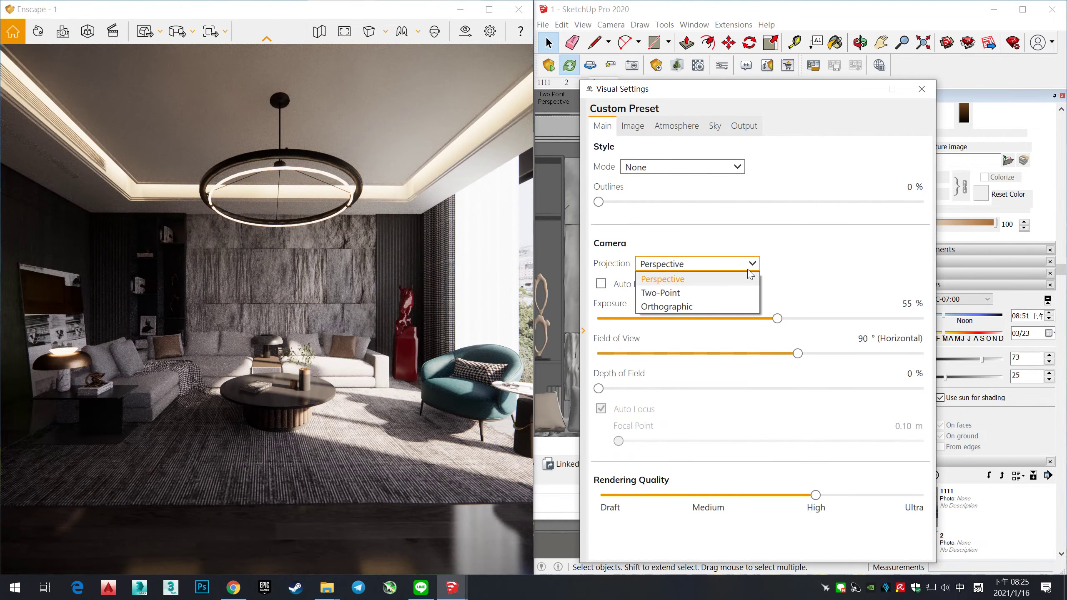
left_click(676, 126)
left_click_drag(685, 293, 609, 294)
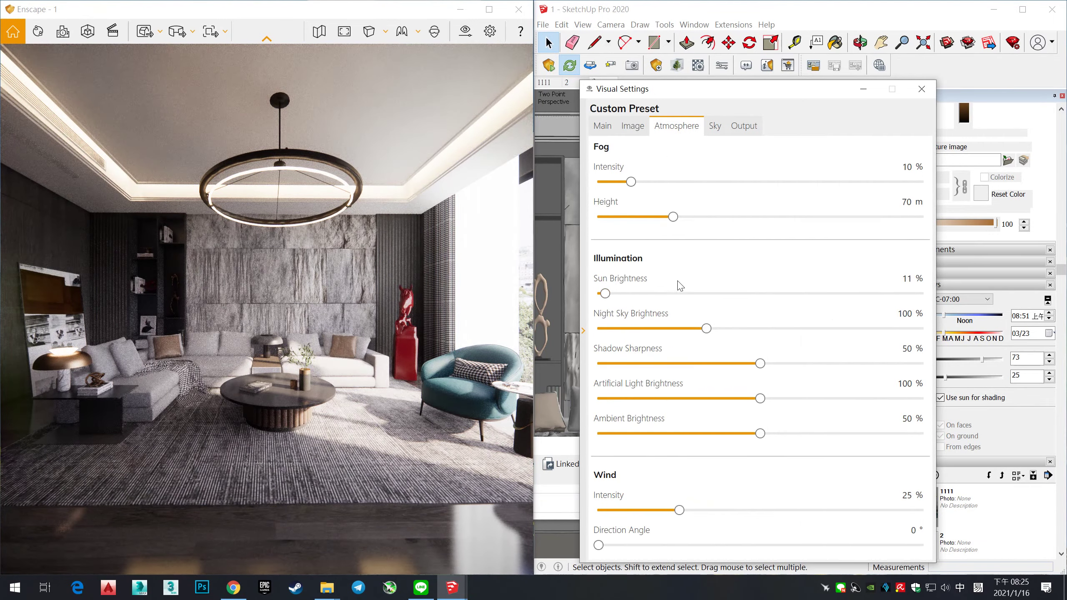
left_click(602, 126)
left_click_drag(777, 318, 798, 324)
mouse_move(846, 502)
left_mouse_down()
mouse_move(922, 496)
mouse_move(800, 504)
left_mouse_up()
Step: Move the Visual Settings and monitoring windows aside and orbit up to the ceiling cove
left_click_drag(731, 109, 692, 92)
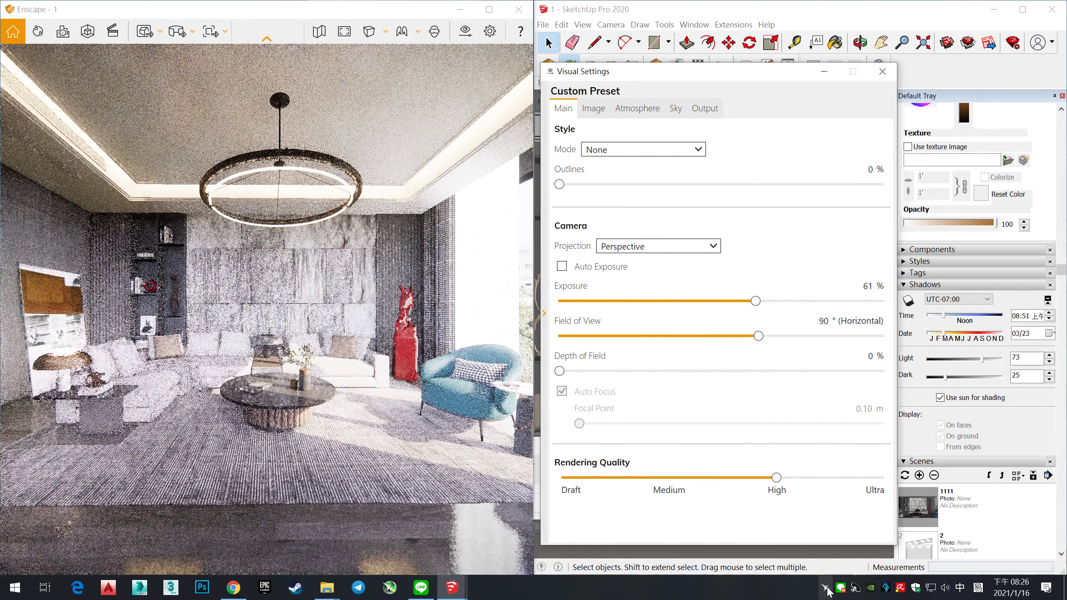
left_click_drag(895, 291, 961, 393)
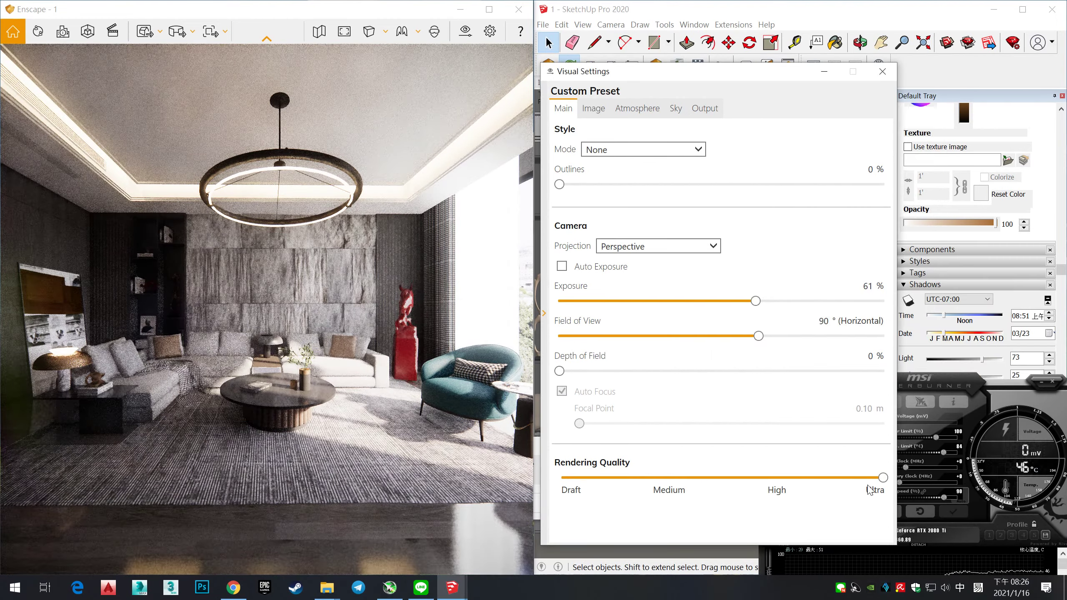
scroll(319, 383, "up", 3)
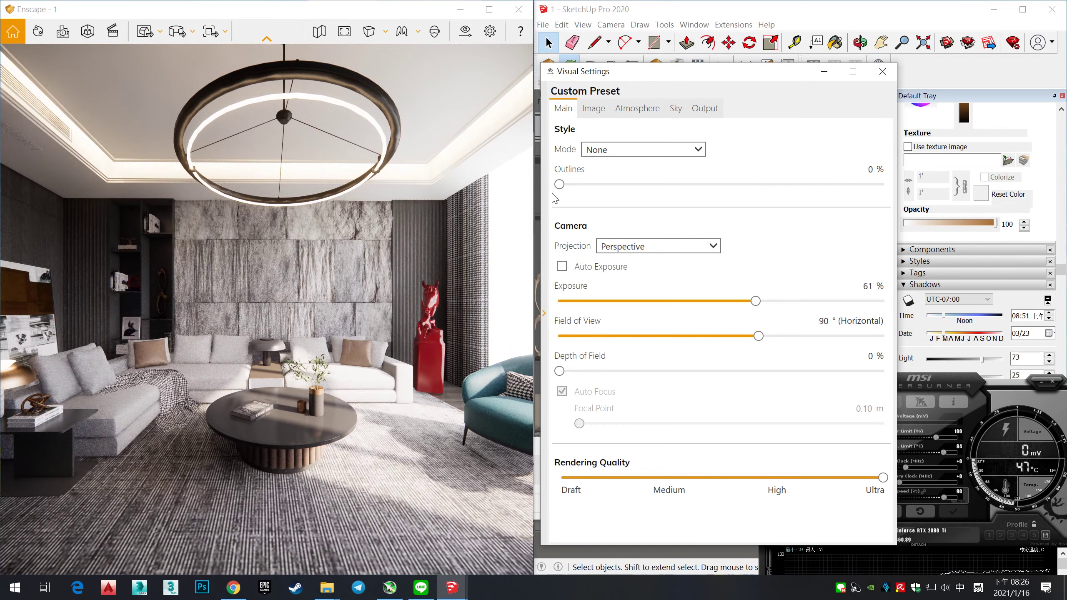
left_click_drag(588, 71, 462, 303)
middle_click(621, 295)
middle_click_drag(621, 294, 714, 399)
Step: Darken the cove pipe's Color C06 material to a deeper reddish-brown
left_click(767, 197)
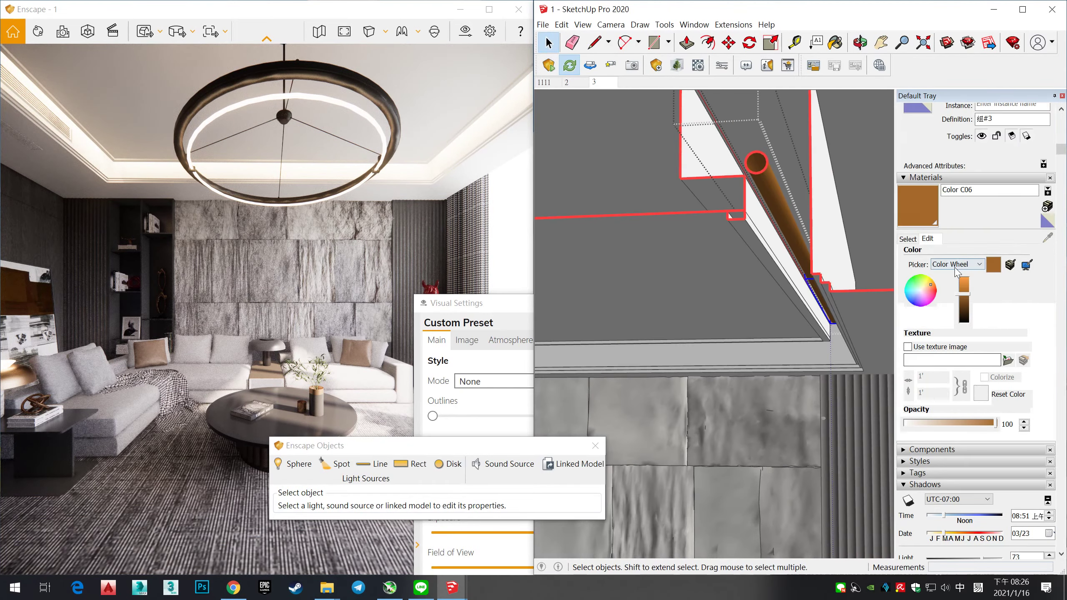
left_click(928, 239)
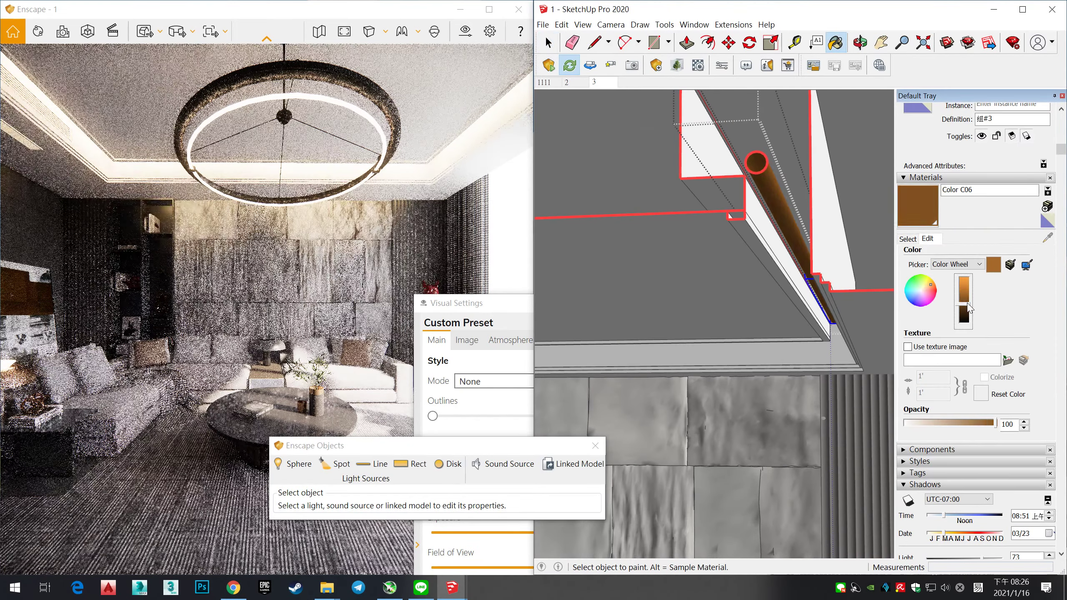
left_click(973, 314)
left_click_drag(931, 288, 935, 284)
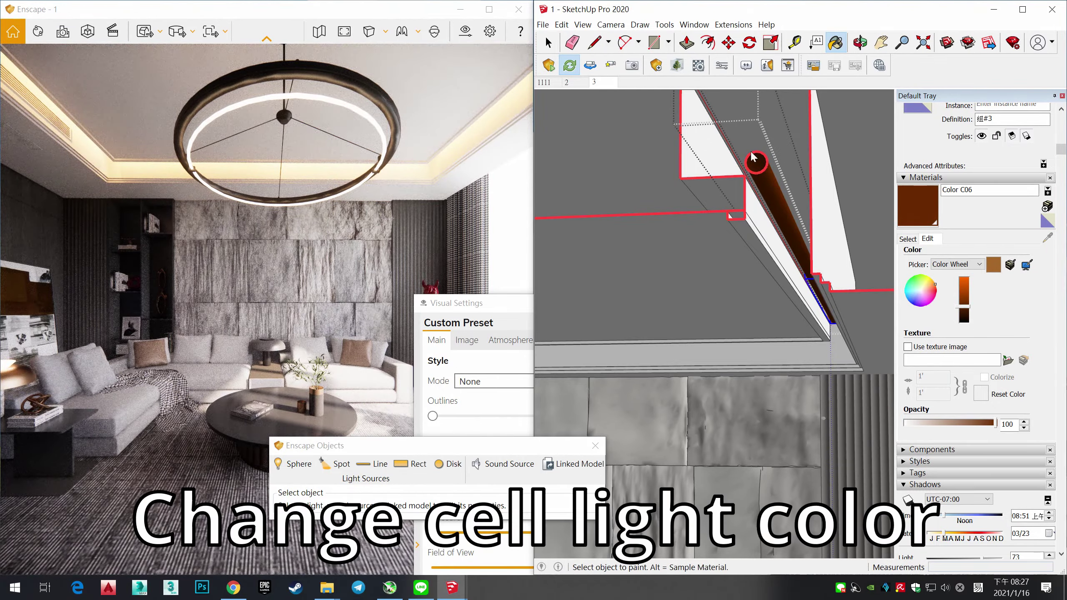
Step: Turn on Enscape Self-Illumination (5000 cd/m²) for Color C06
left_click(697, 65)
left_click(736, 251)
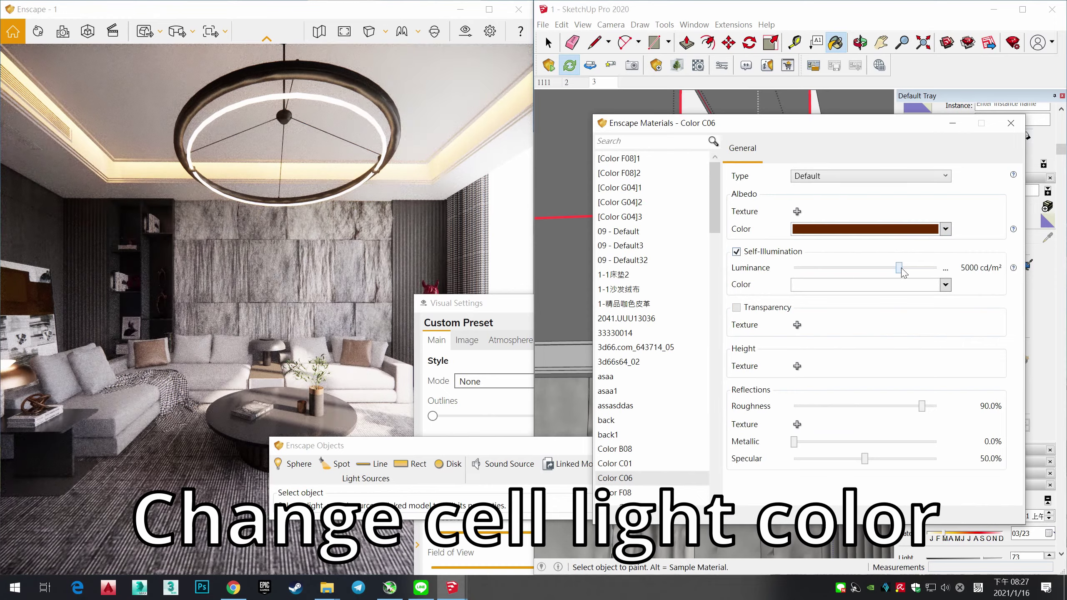
left_click(1010, 122)
scroll(710, 232, "down", 5)
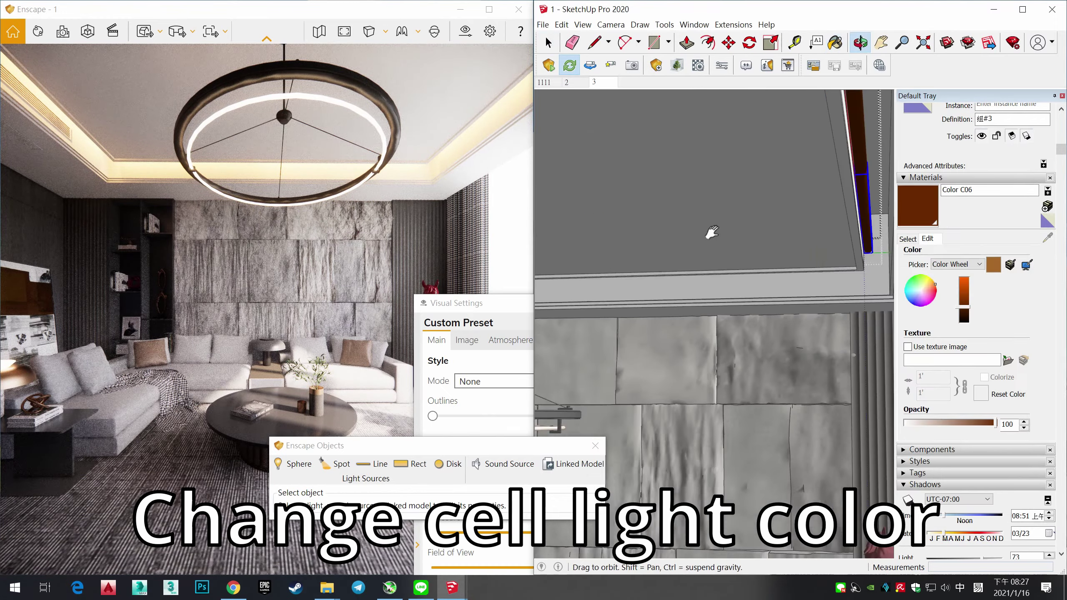
scroll(572, 401, "down", 3)
mouse_move(572, 401)
middle_mouse_down("shift")
mouse_move(728, 364)
mouse_move(765, 385)
middle_mouse_up("shift")
Step: Sample the sofa fabric and give it a grey blend colour in Enscape Materials
key("b")
left_click(817, 418, "alt")
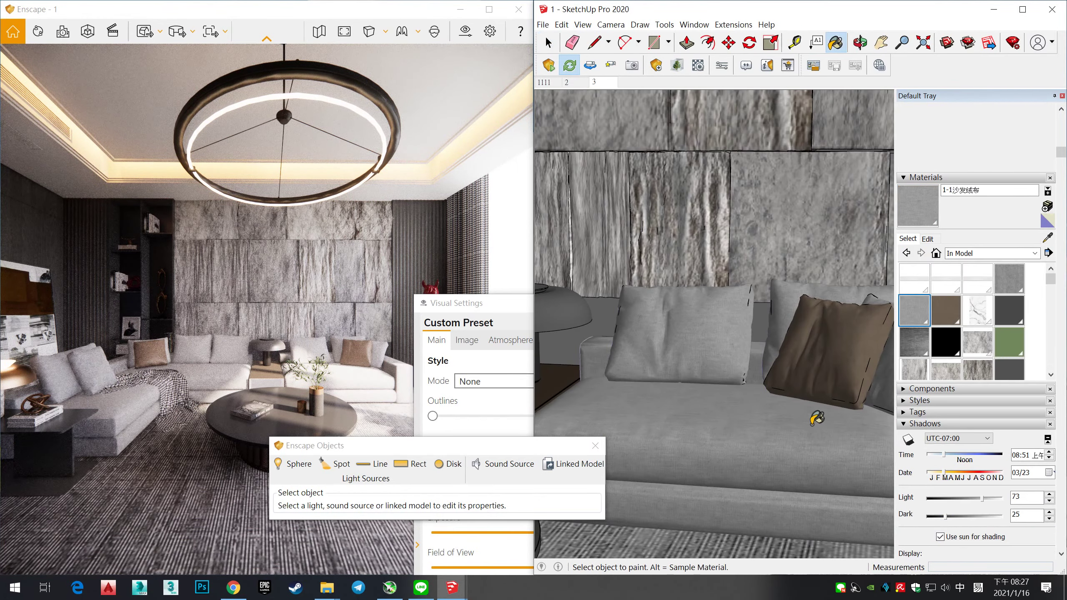
left_click(722, 67)
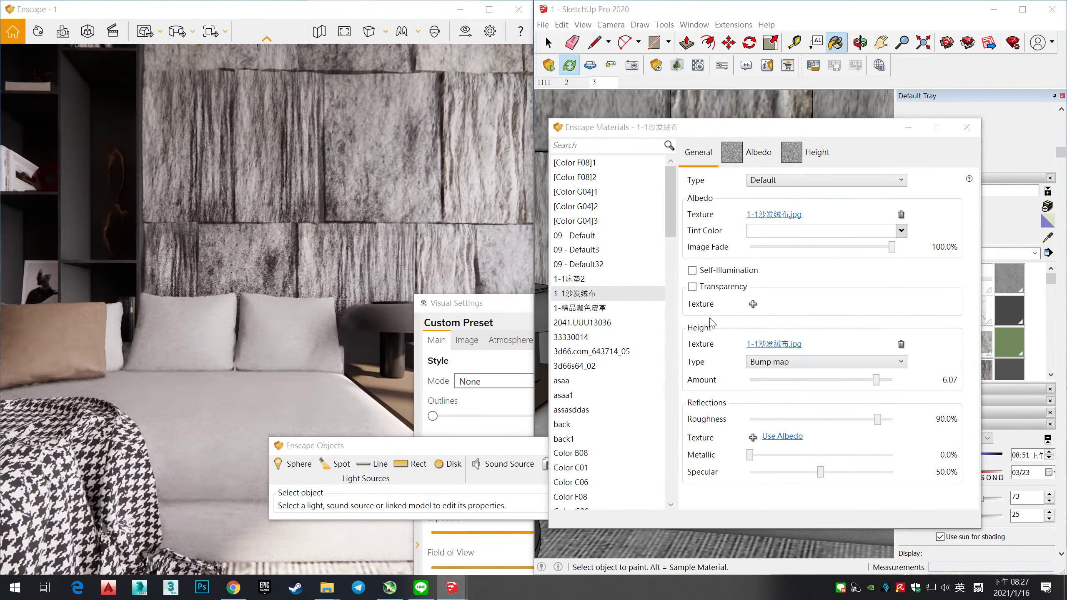
left_click(825, 362)
left_click(799, 389)
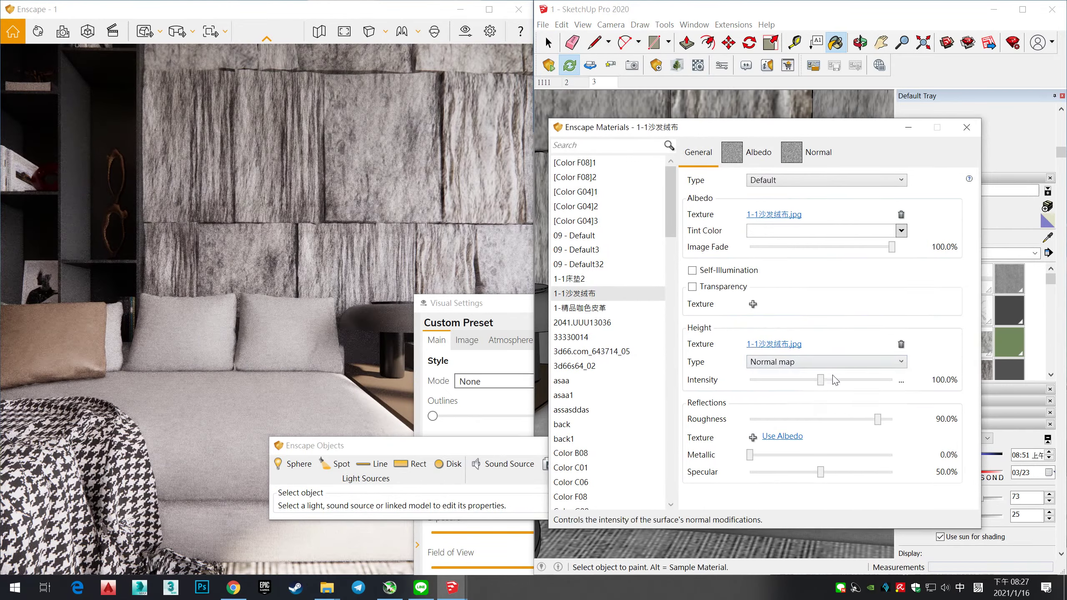
key("Down")
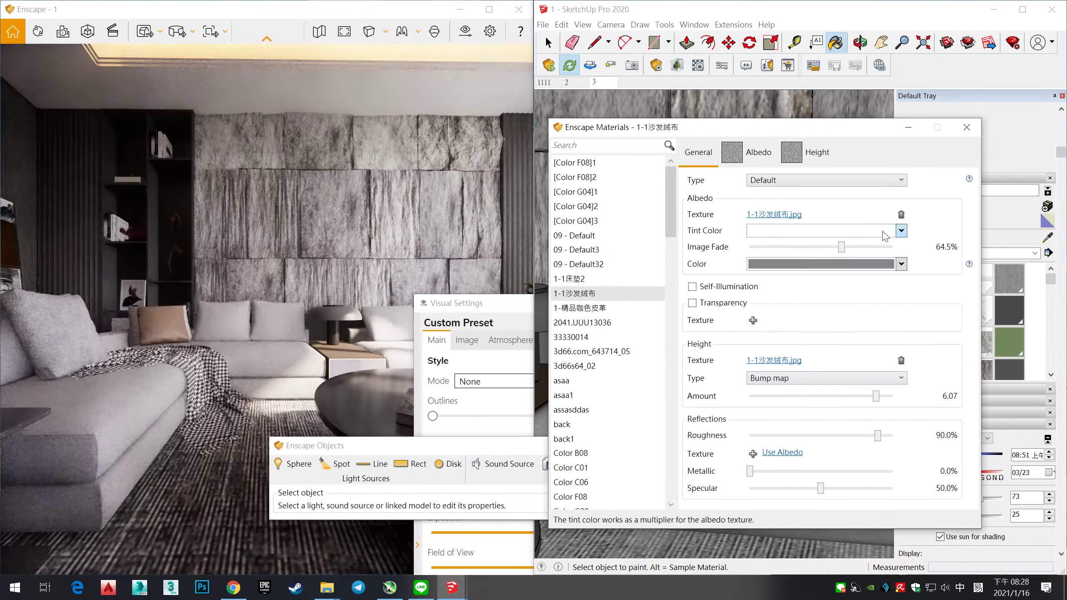
left_click(901, 231)
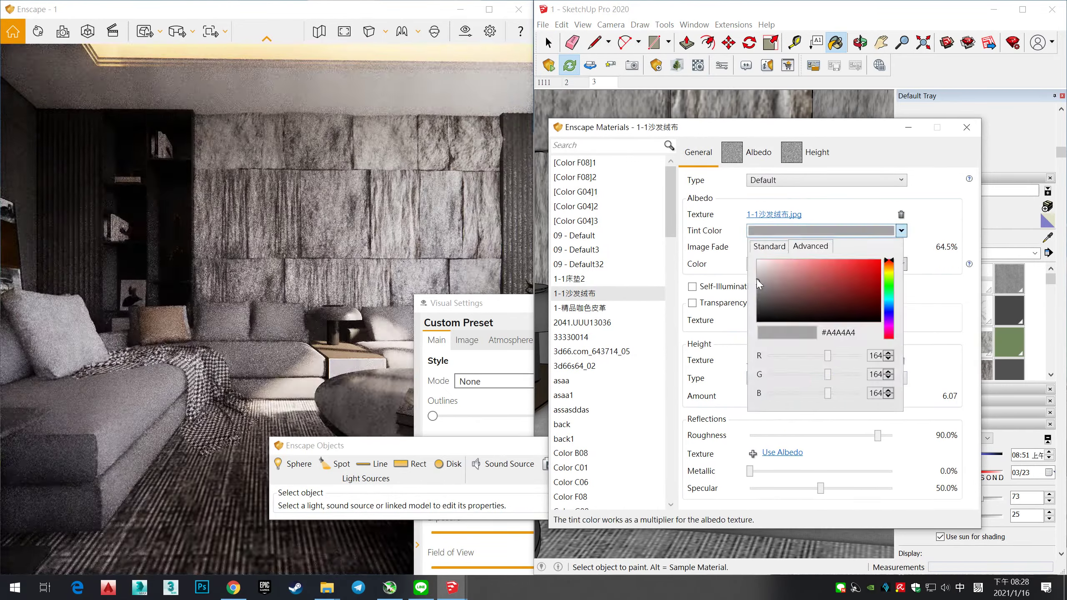
left_click(901, 269)
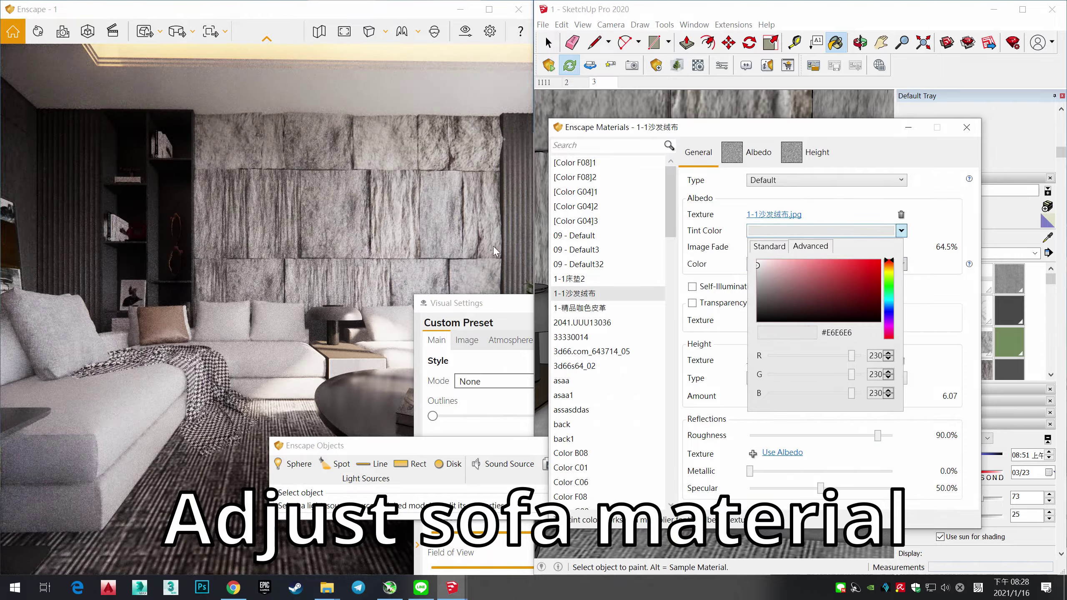
left_click(782, 248)
left_click(901, 230)
left_click(901, 263)
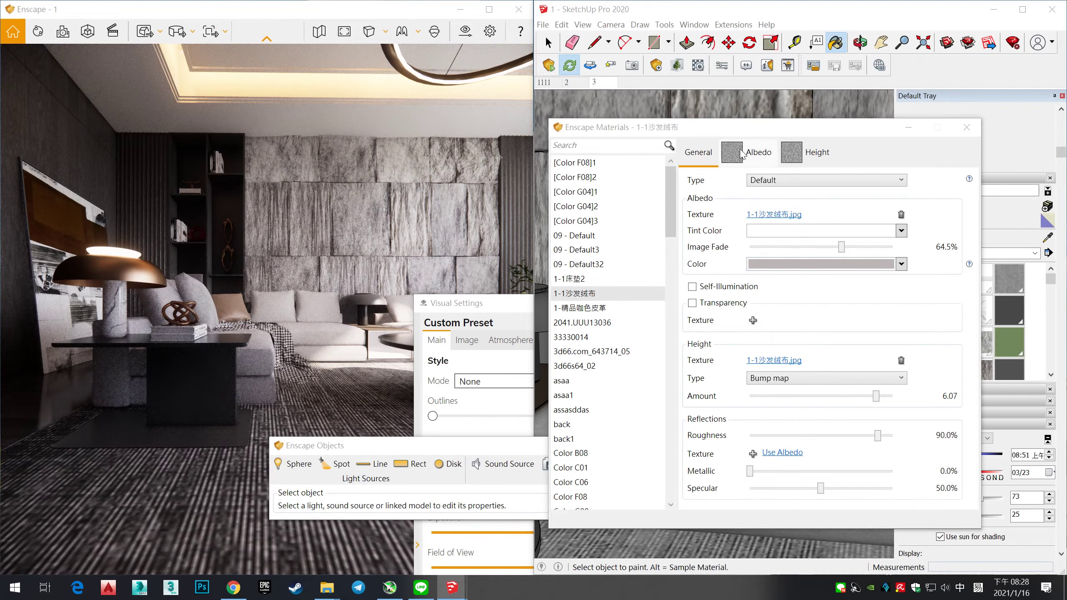
Step: Load the Minotti fabric image as both the Albedo and the height (bump) map
left_click(740, 154)
left_click(914, 366)
double_click(699, 236)
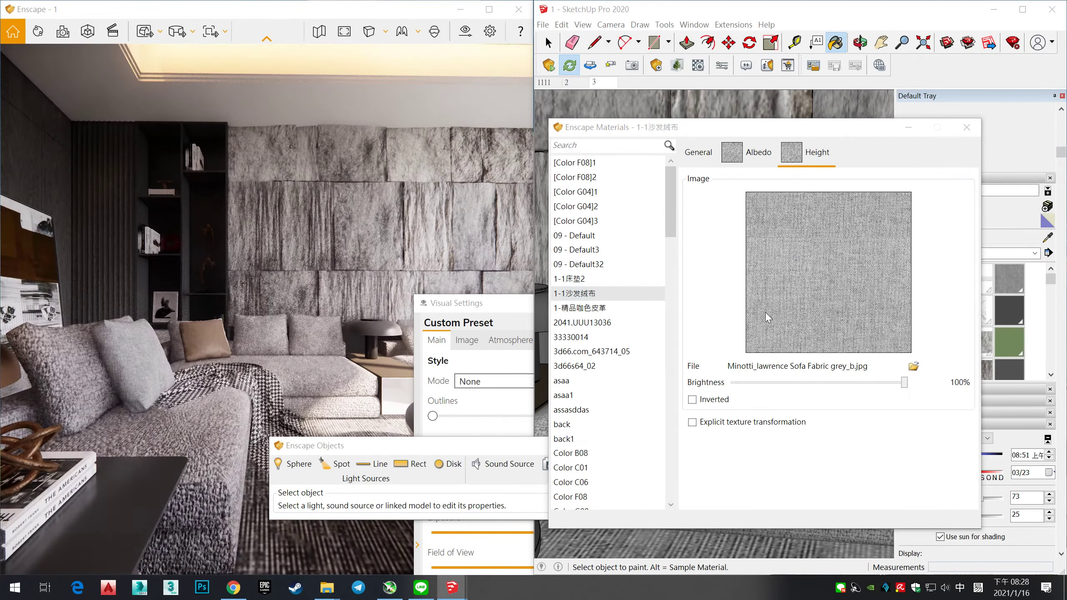
left_click(913, 366)
double_click(860, 332)
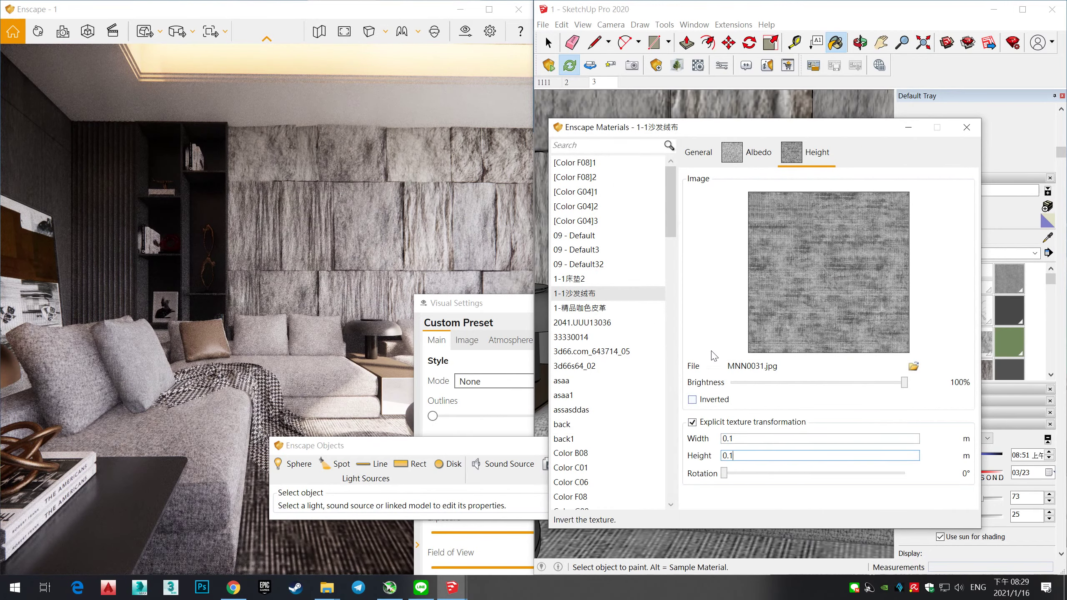
Step: Enable custom albedo texture scaling with a new width, and darken the blend colour
left_click(752, 152)
left_click(692, 422)
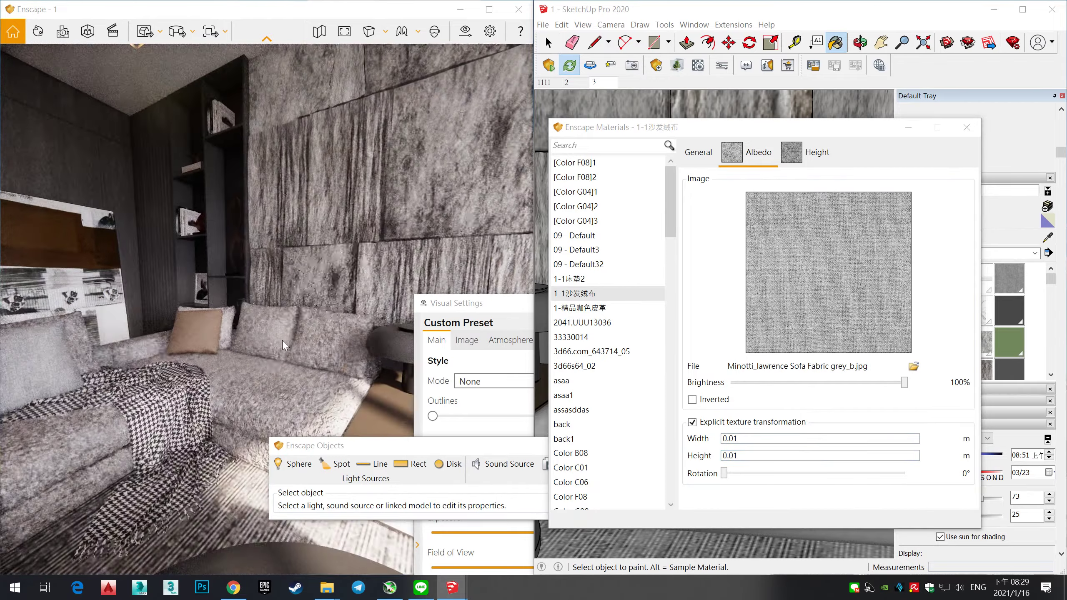
left_click(717, 424)
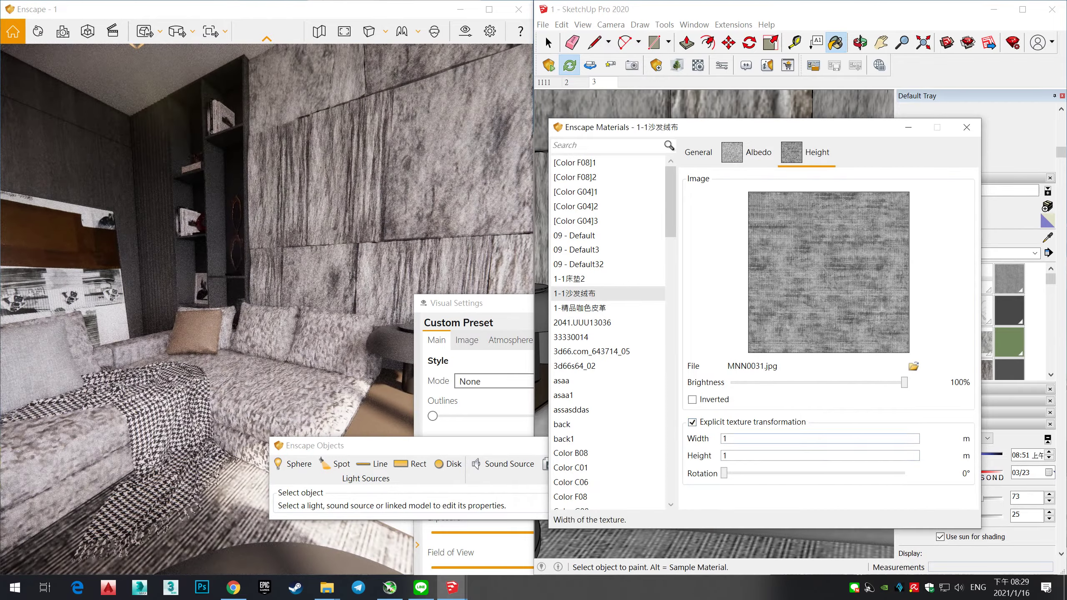
left_click(715, 424)
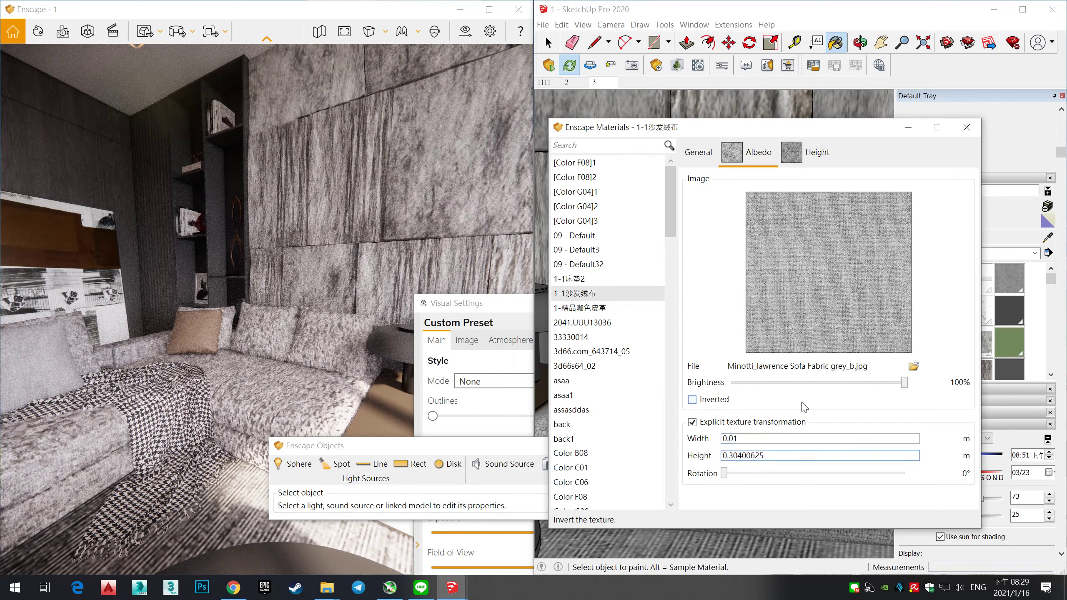
left_click(817, 152)
left_click(698, 152)
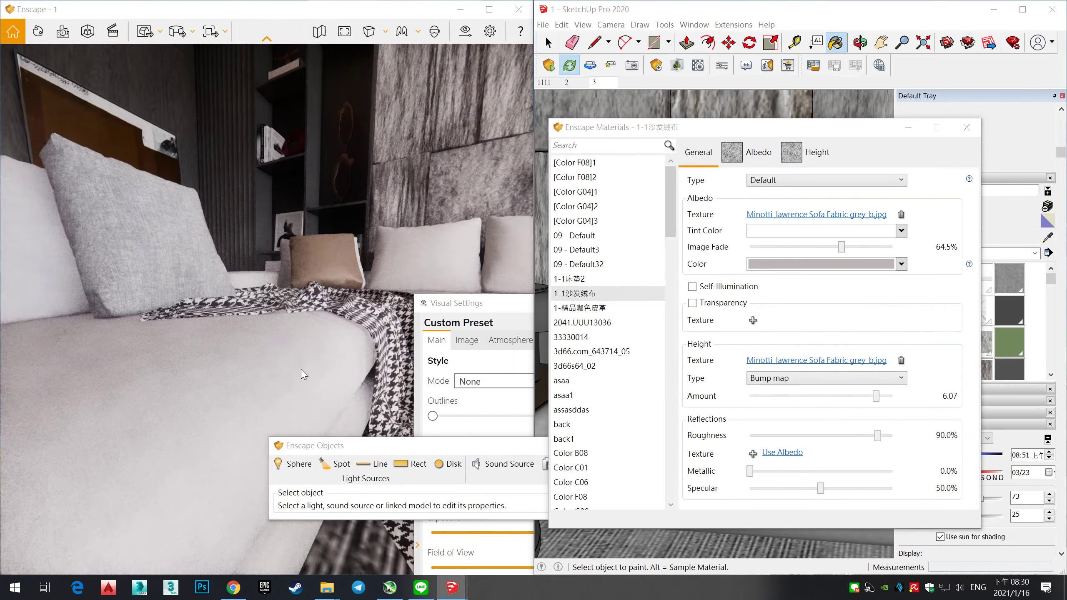
left_click(752, 152)
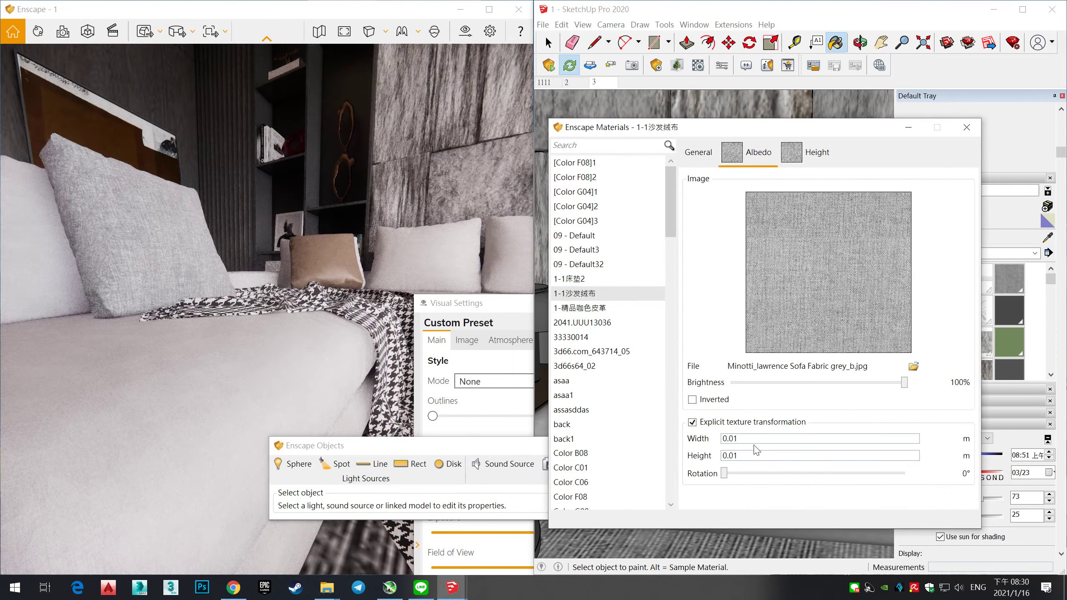
left_click(756, 438)
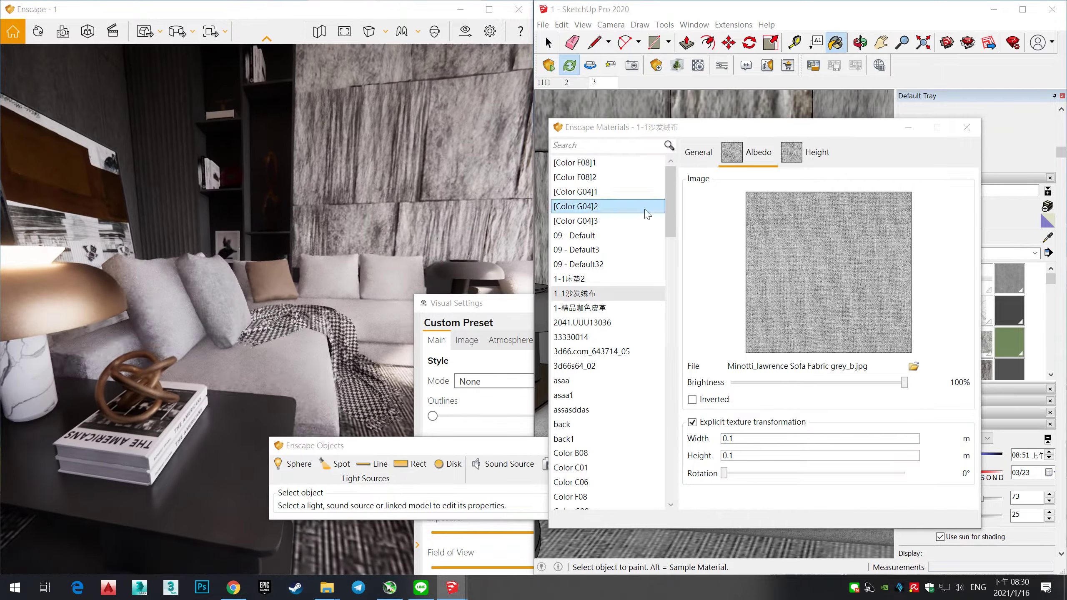
left_click(698, 152)
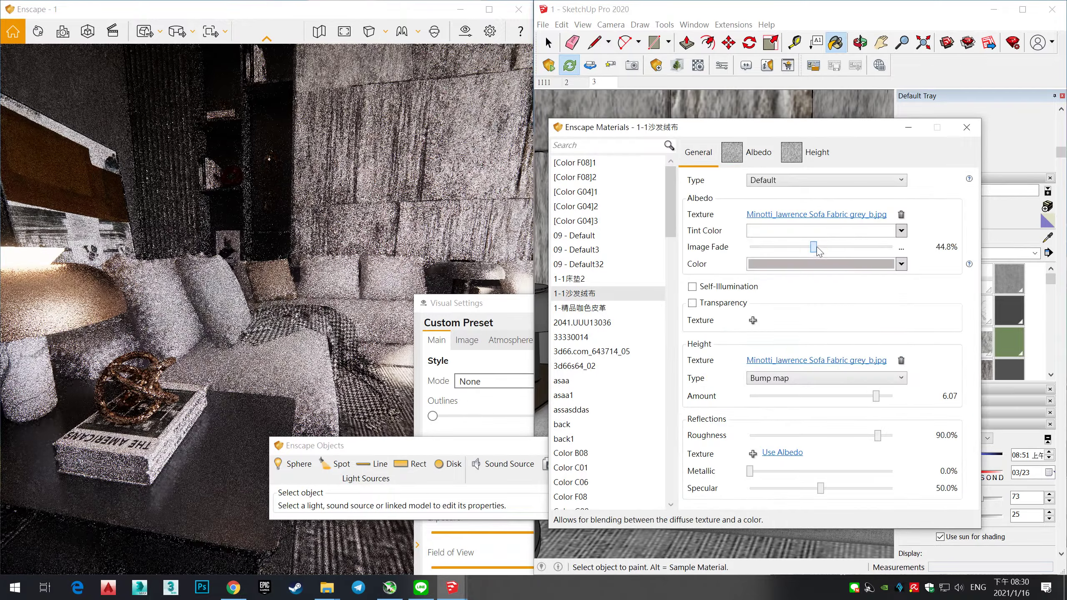
left_click(799, 264)
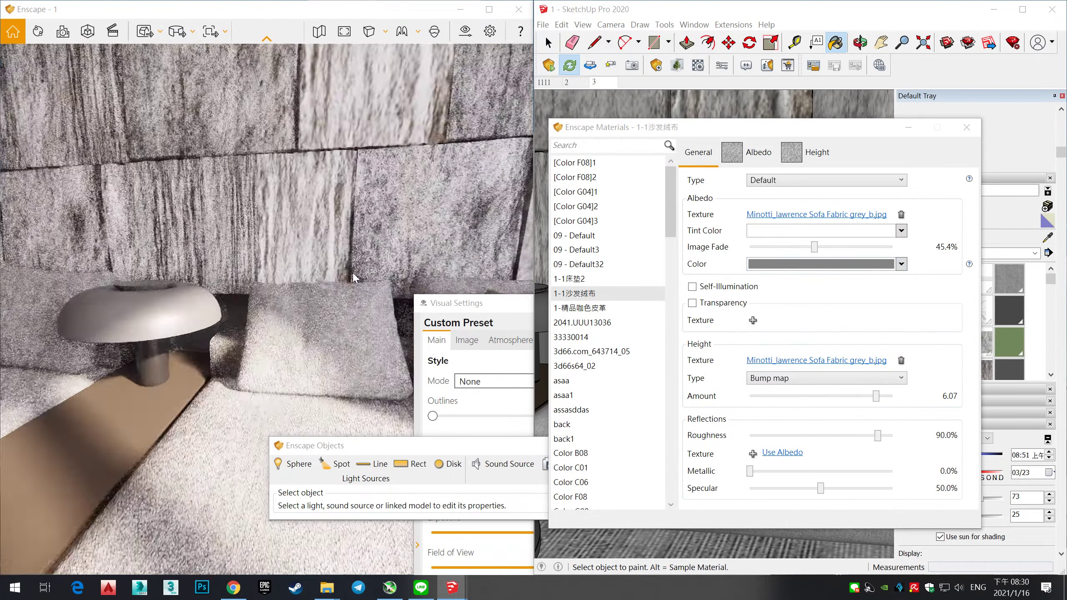
mouse_move(331, 244)
left_mouse_down()
mouse_move(340, 294)
mouse_move(199, 342)
left_mouse_up()
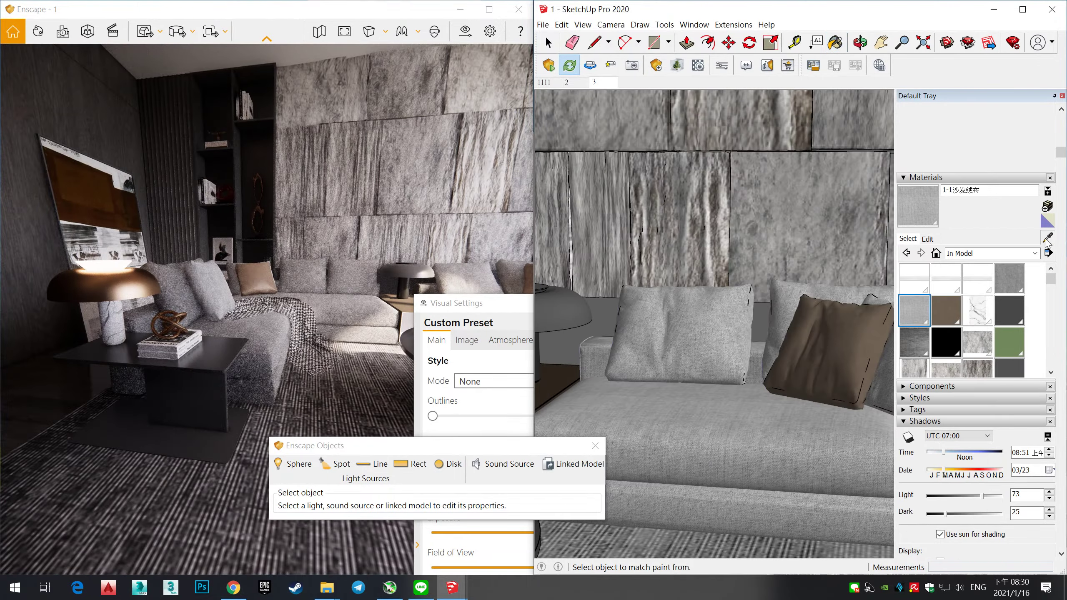
Step: Paint the lamp shade and side table top with the sampled brown bronze material
left_click(781, 309)
key("space")
left_click(809, 342)
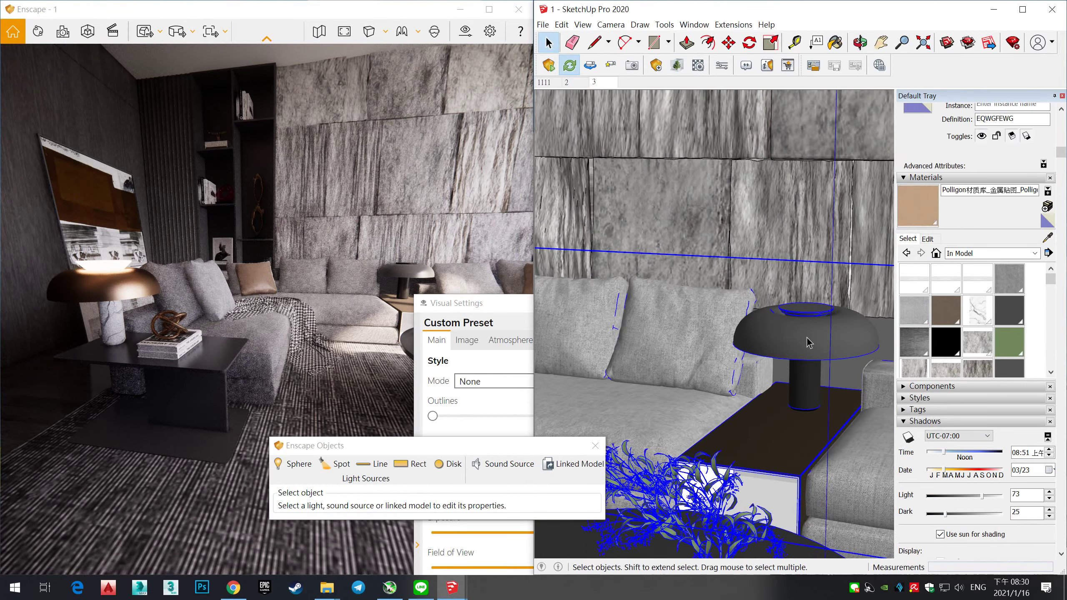
double_click(809, 342)
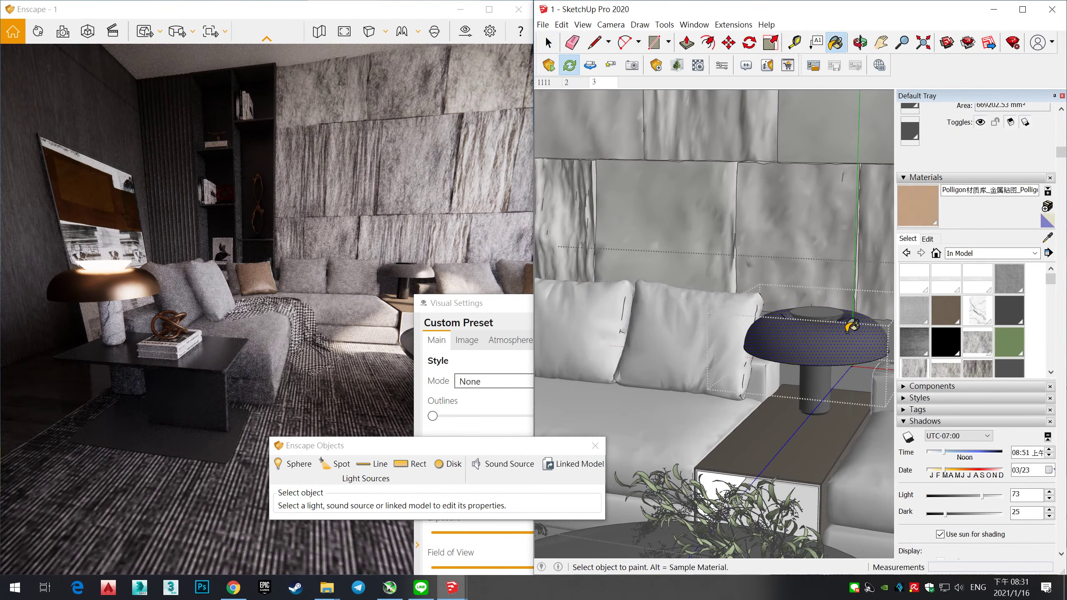
left_click(815, 330)
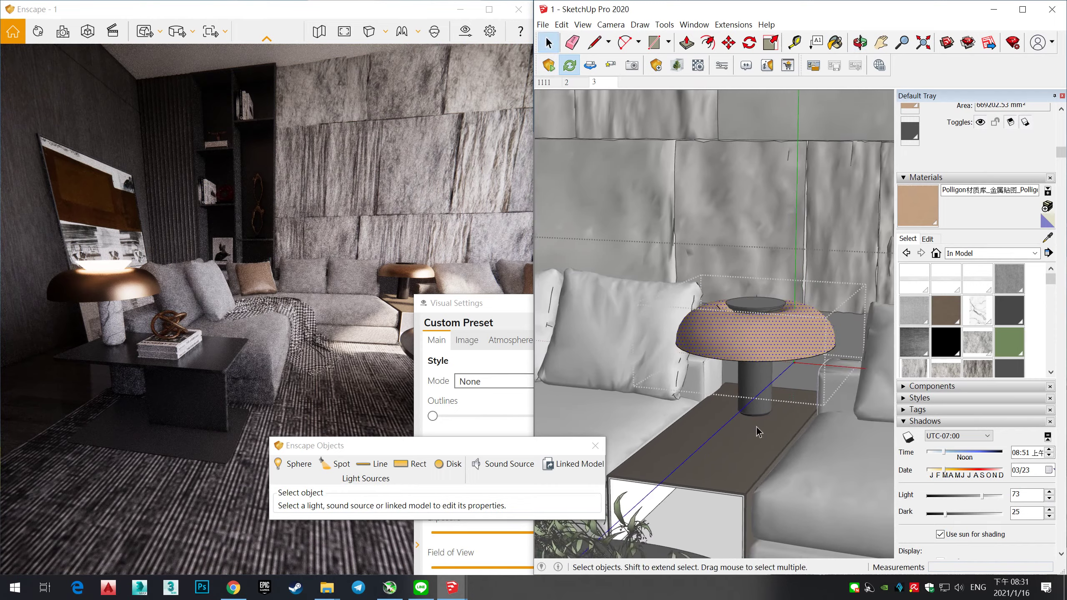
middle_click_drag(607, 322, 742, 431)
left_click(756, 393)
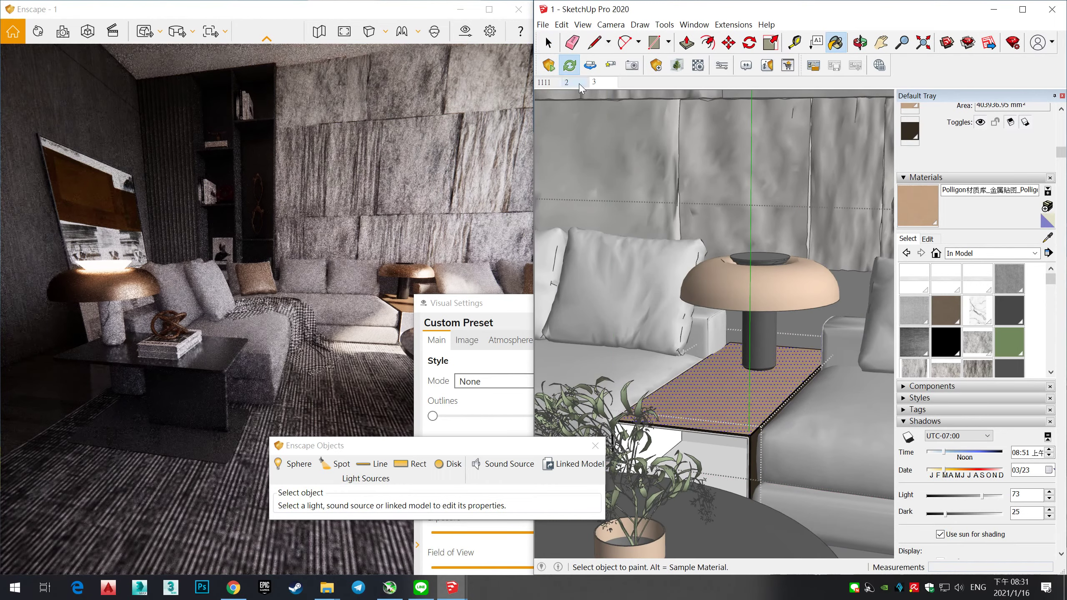
Step: Lower the bronze material's Metallic value in Enscape Materials
key("space")
left_click(403, 272)
left_click(756, 303)
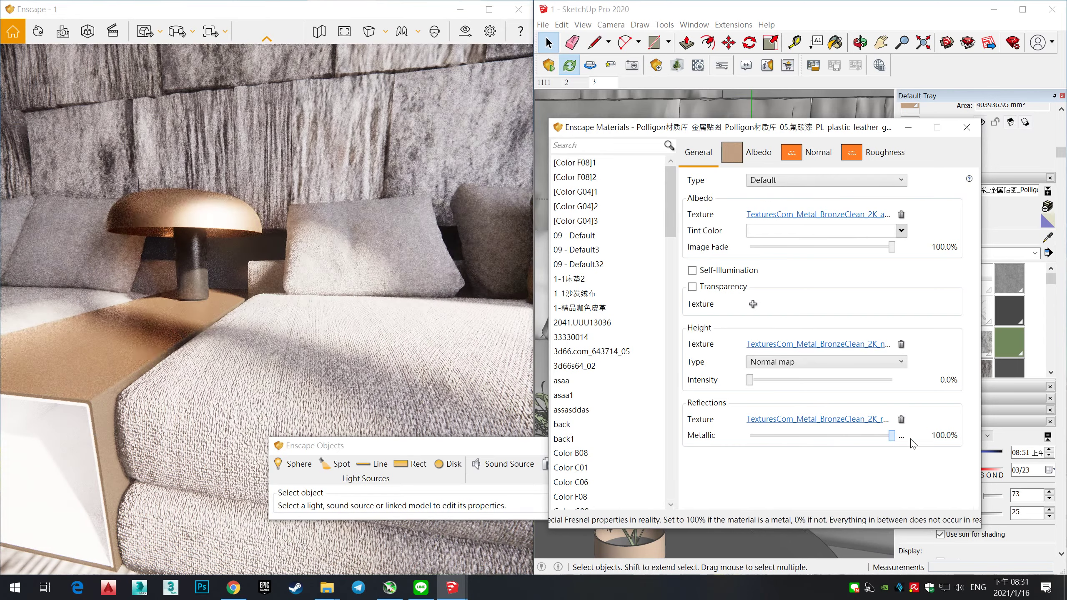
left_click_drag(892, 437, 860, 437)
left_click(966, 127)
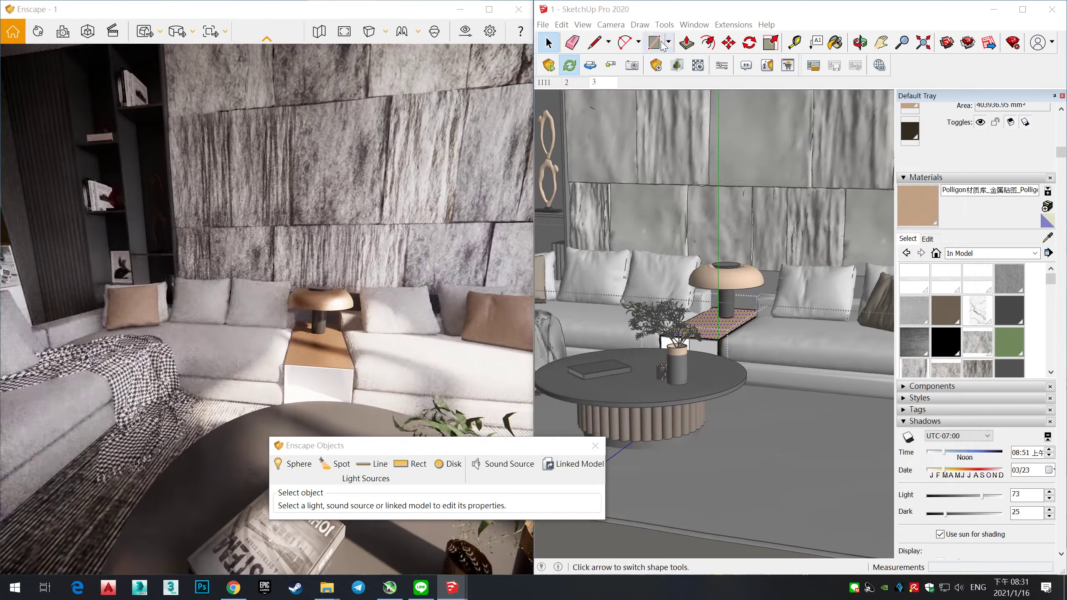
left_click(722, 65)
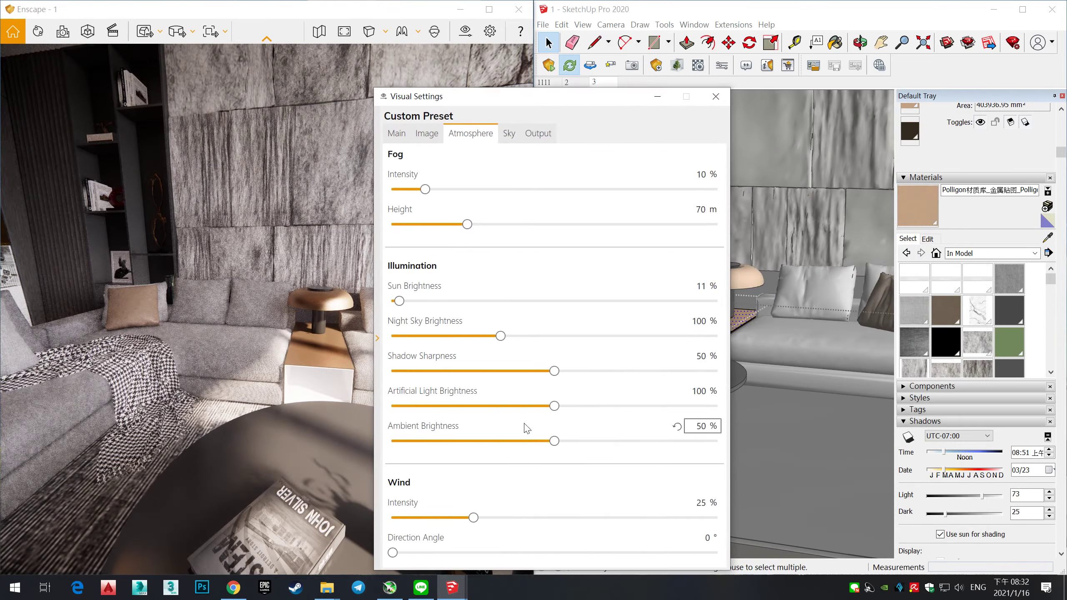
left_click(509, 134)
left_click(473, 134)
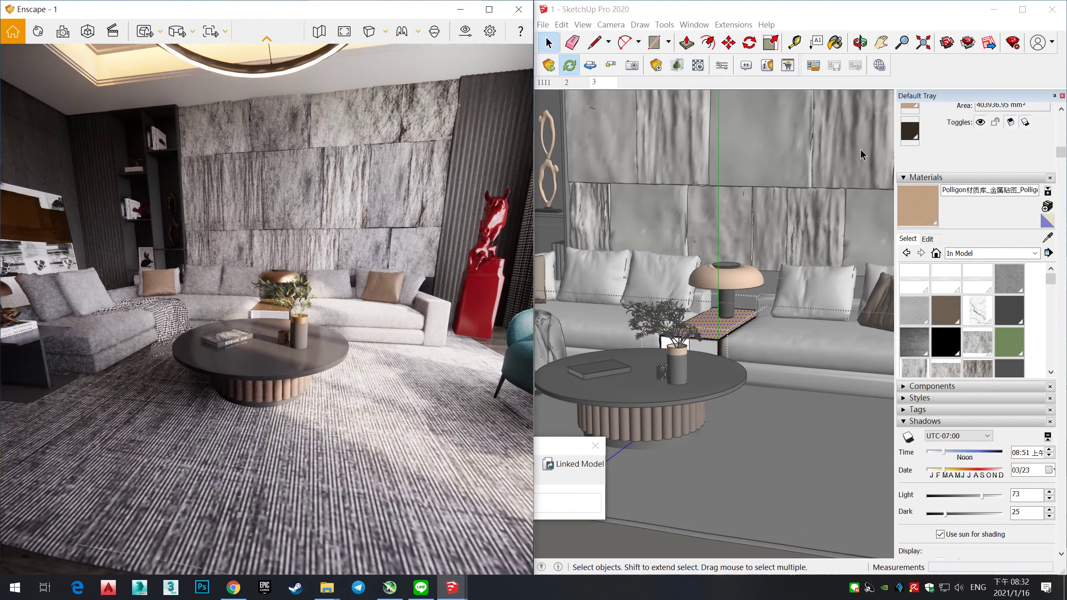
key("b")
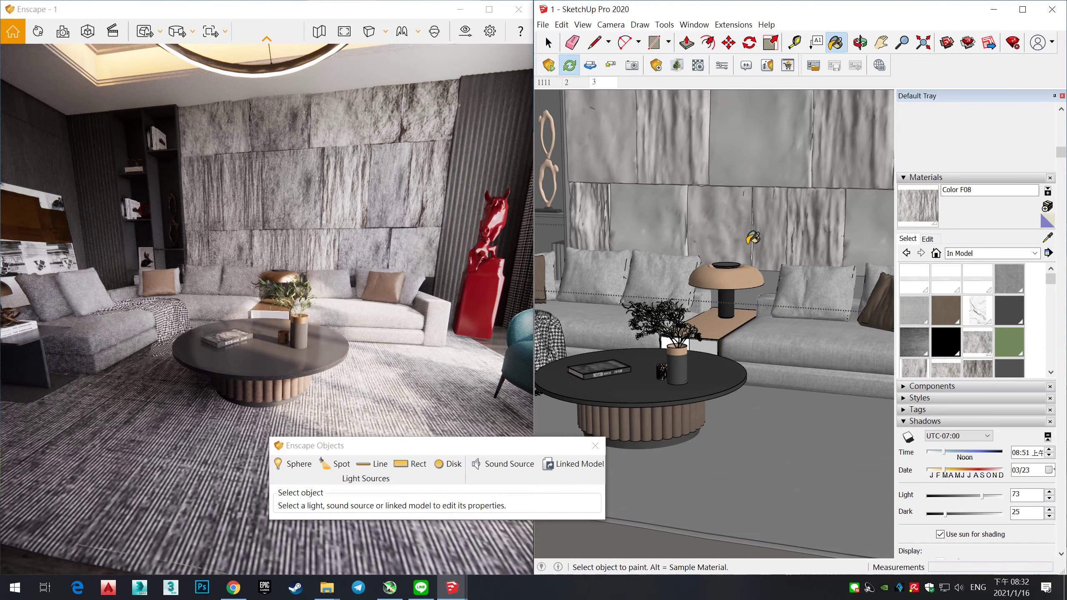
Step: Load the NLY12-31-80011 texture onto the rug with 0.01 tiling size
left_click(862, 393, "alt")
key("space")
middle_click_drag(676, 357, 710, 366)
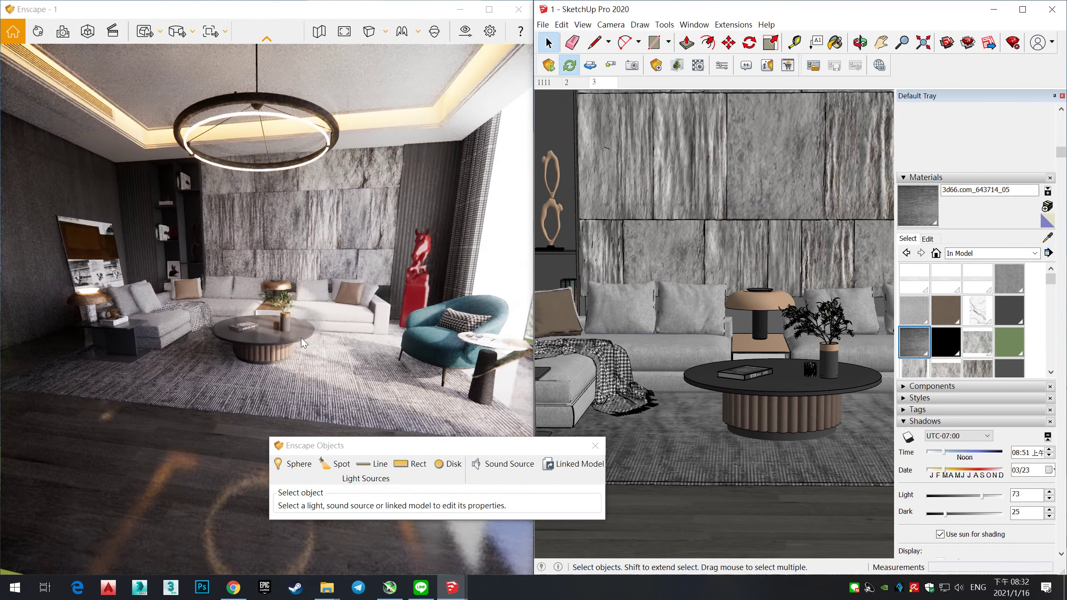
left_click(677, 65)
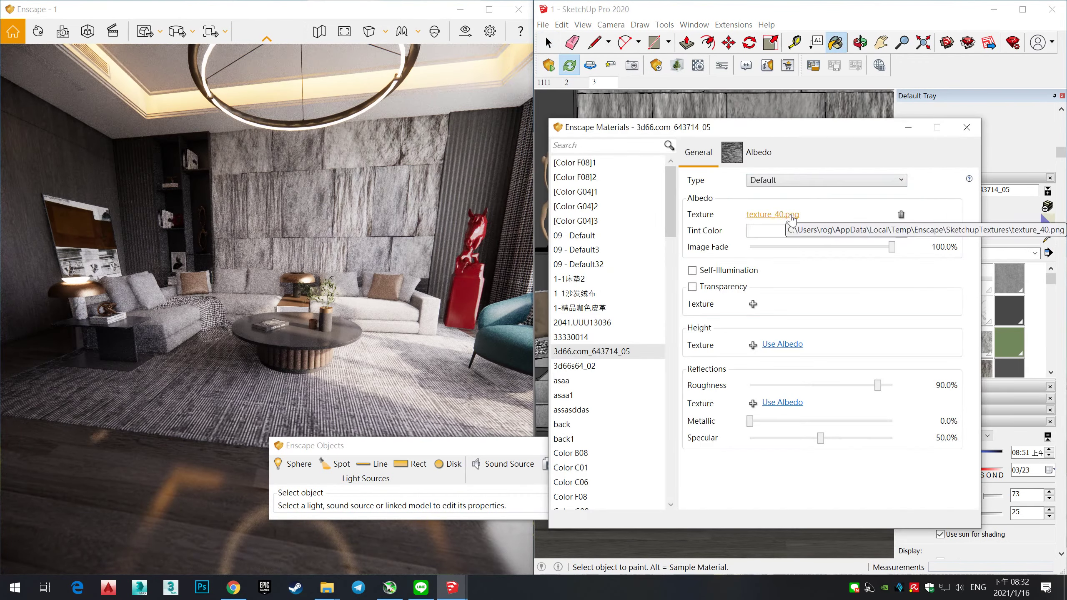
left_click(752, 214)
double_click(776, 327)
left_click(913, 366)
double_click(895, 331)
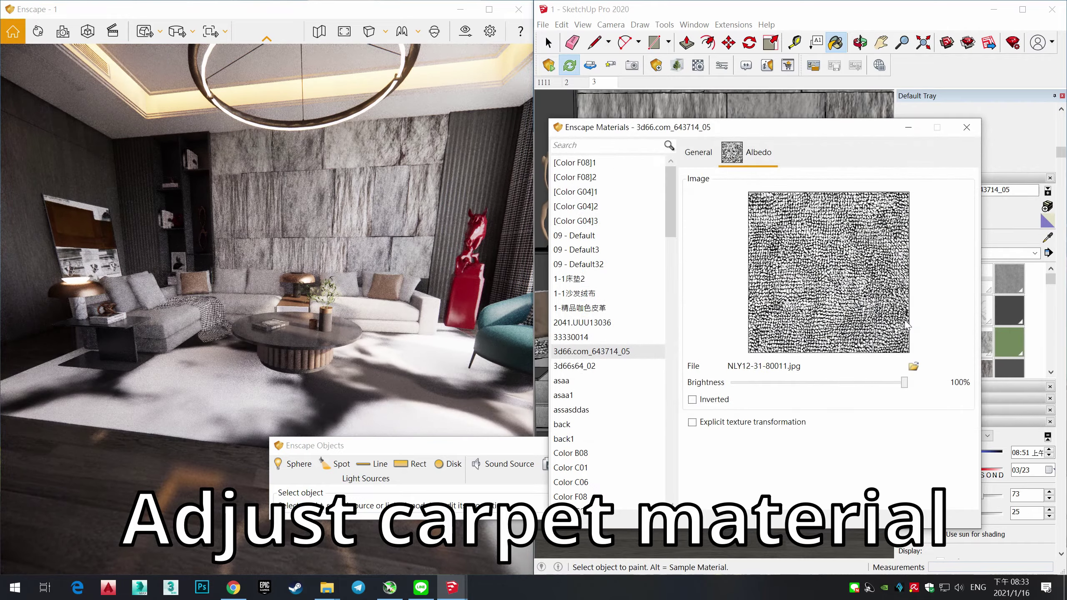
key("ctrl+a")
type("0.01")
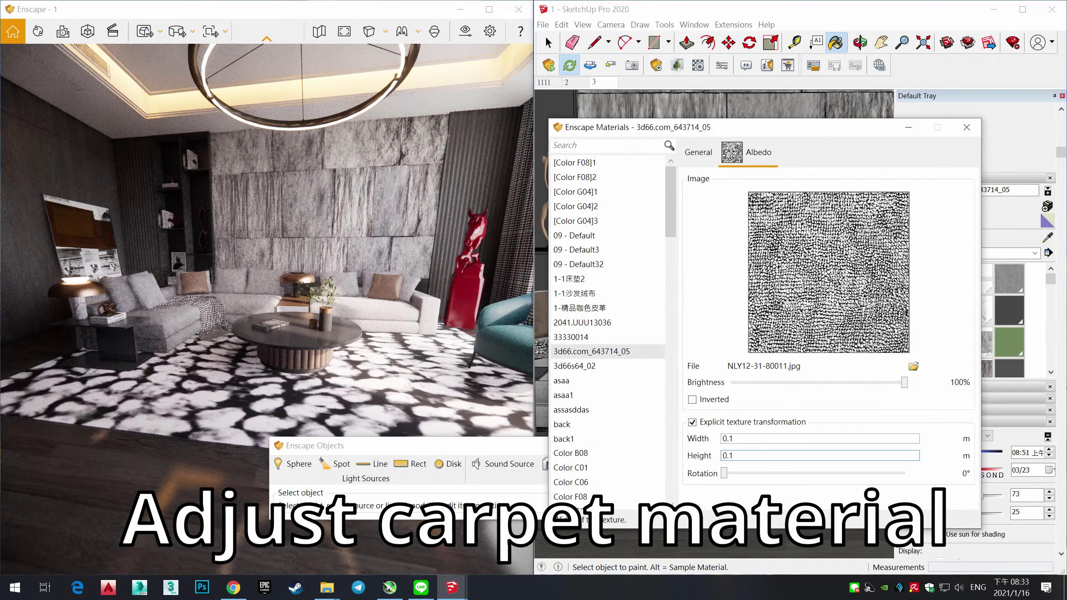
Step: Try the velvet fabric mask texture, then settle on SJY-0007.jpg for the rug
left_click(913, 366)
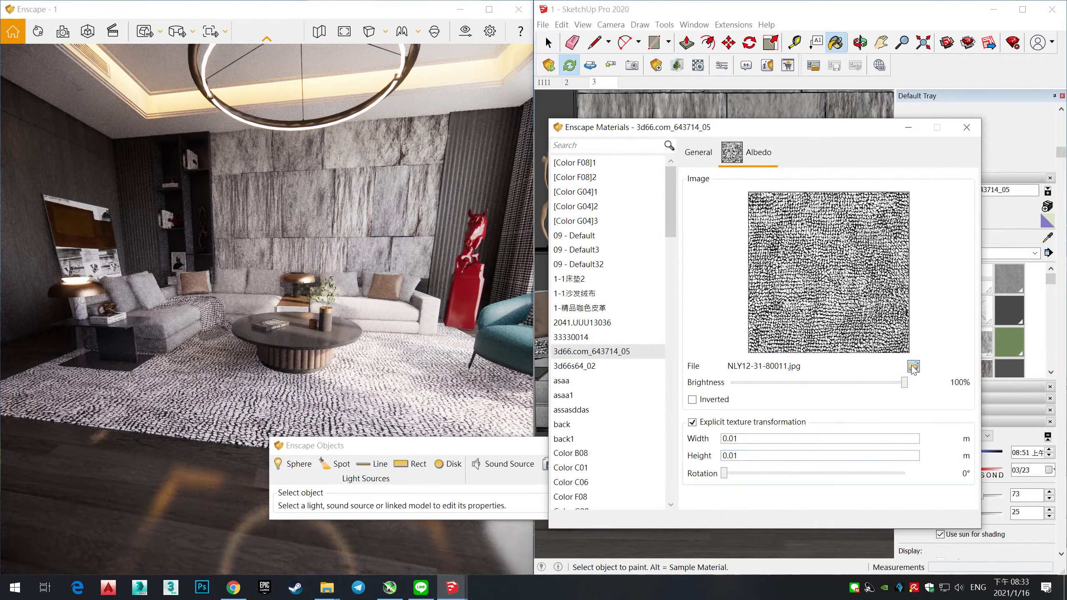
double_click(844, 322)
left_click(913, 366)
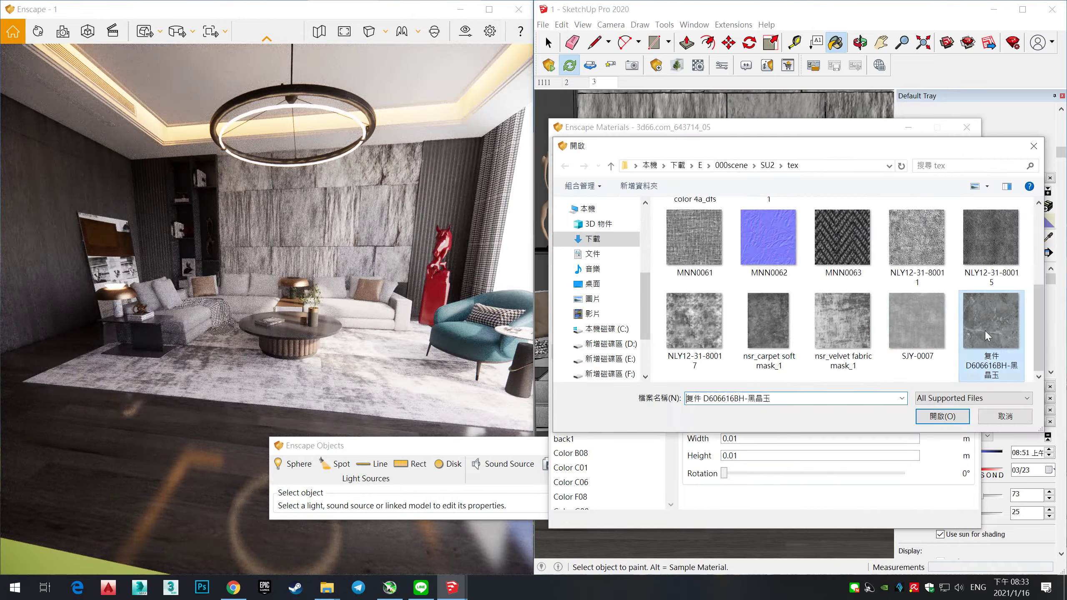
double_click(907, 320)
left_click(937, 240)
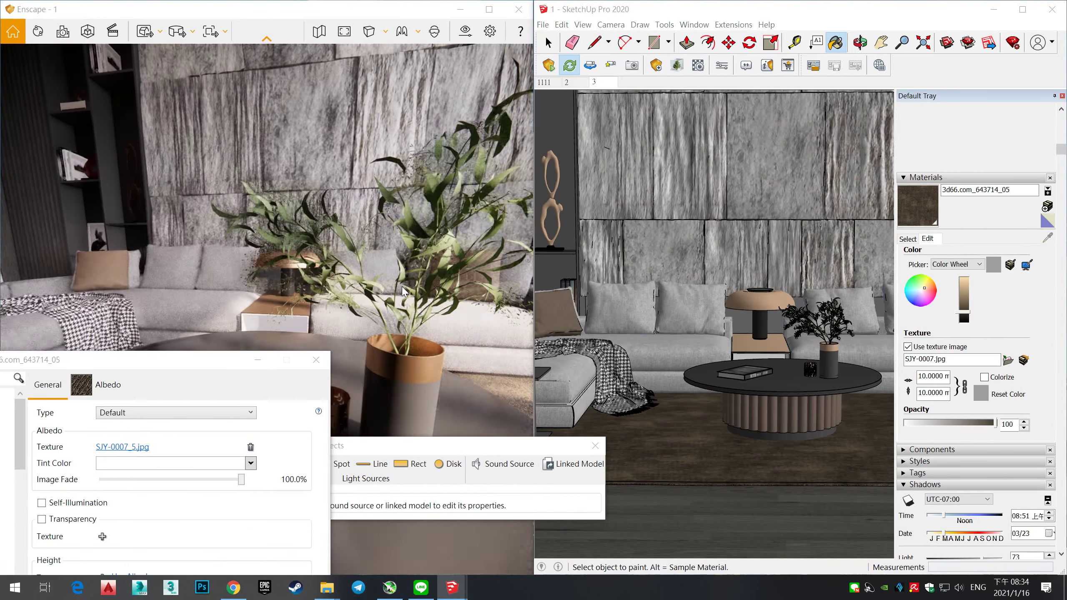
Step: Lower the roughness of the dark grey polished material to make it glossier
left_click(1048, 238)
left_click(1009, 310)
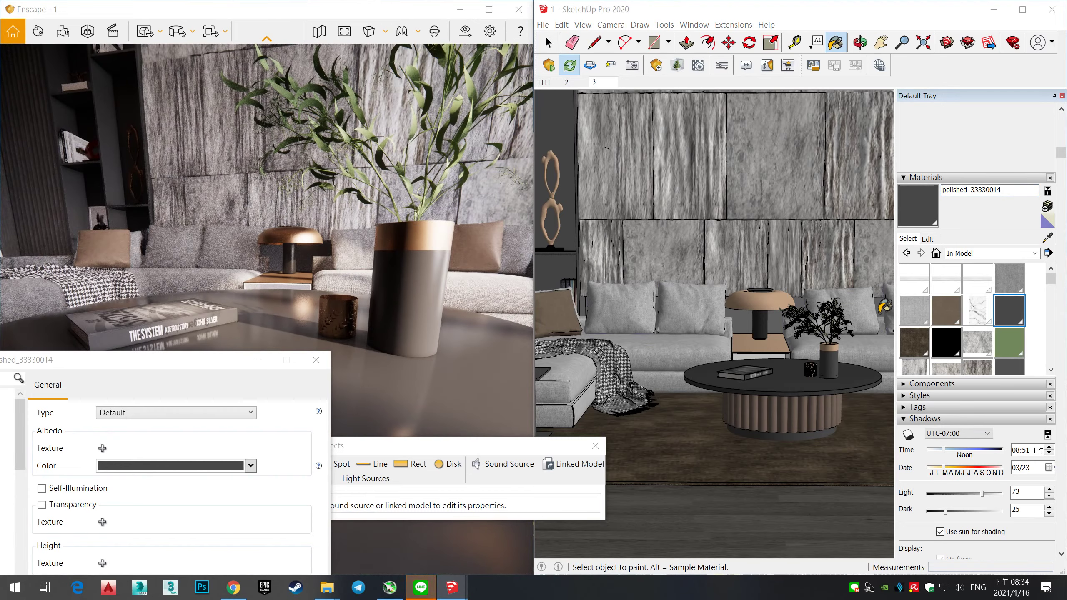
left_click_drag(173, 478, 143, 475)
left_click(277, 337)
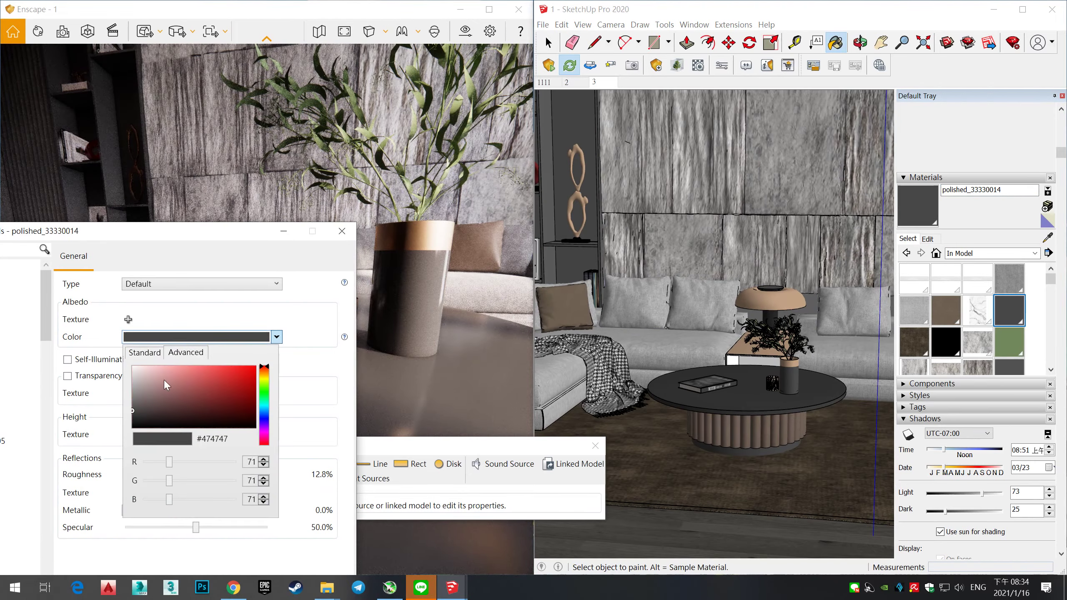
key("Escape")
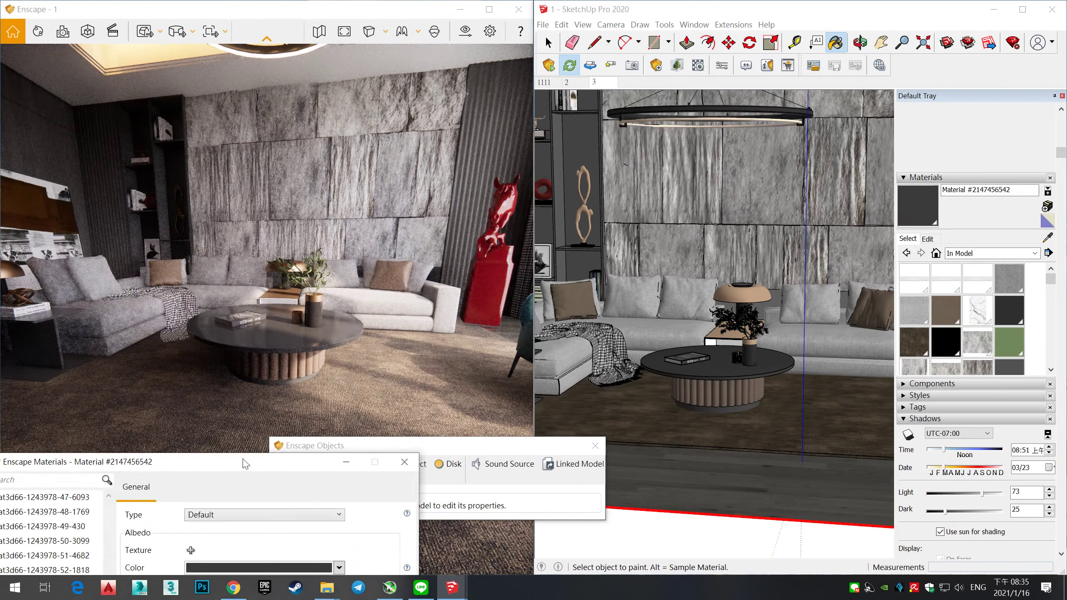
left_click_drag(558, 520, 548, 521)
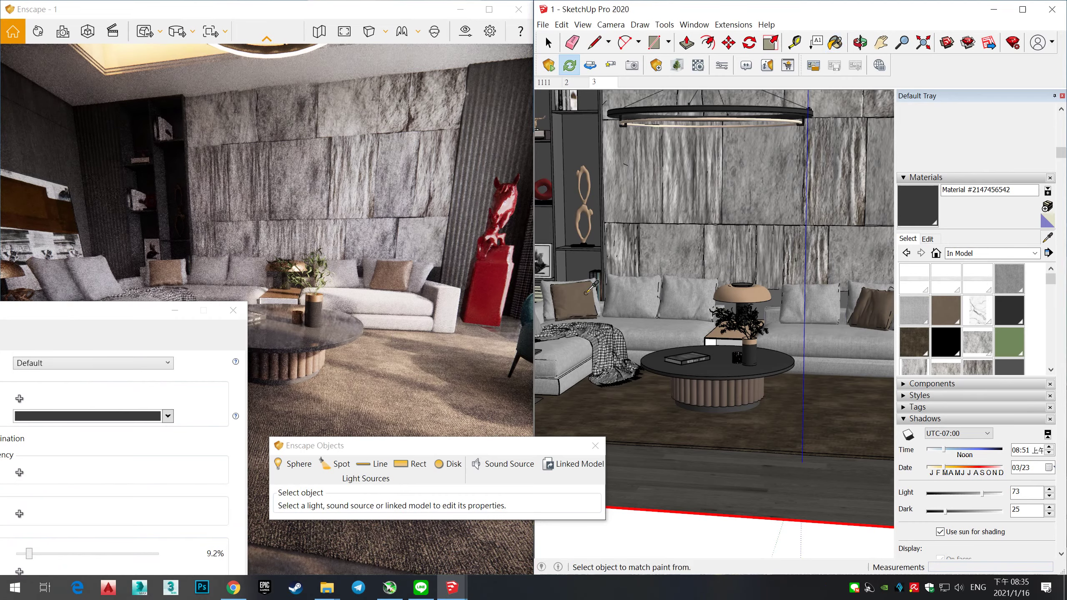
left_click(946, 310)
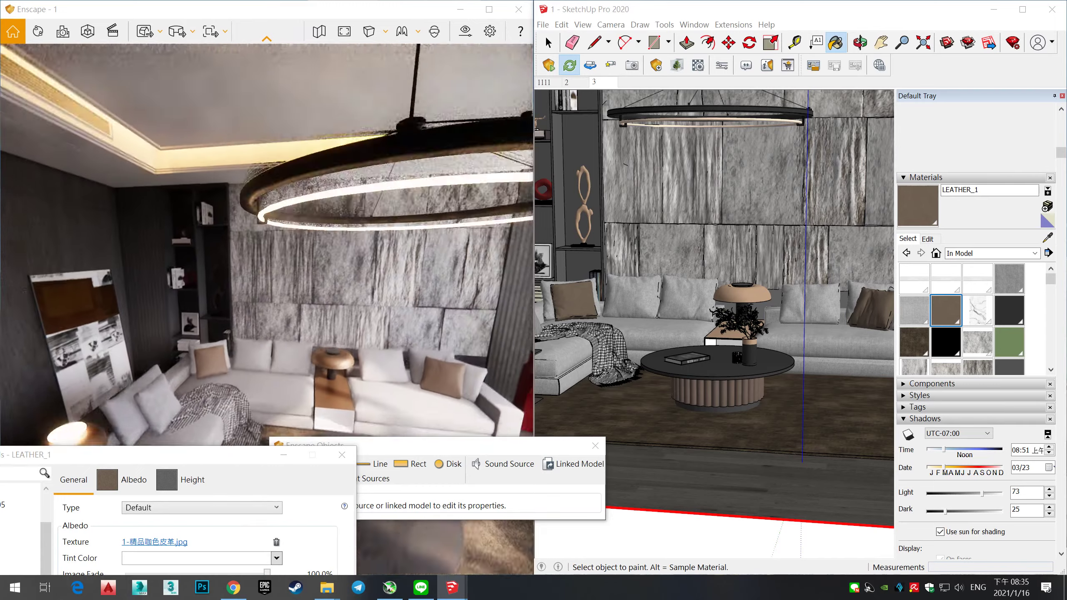
left_click(233, 161)
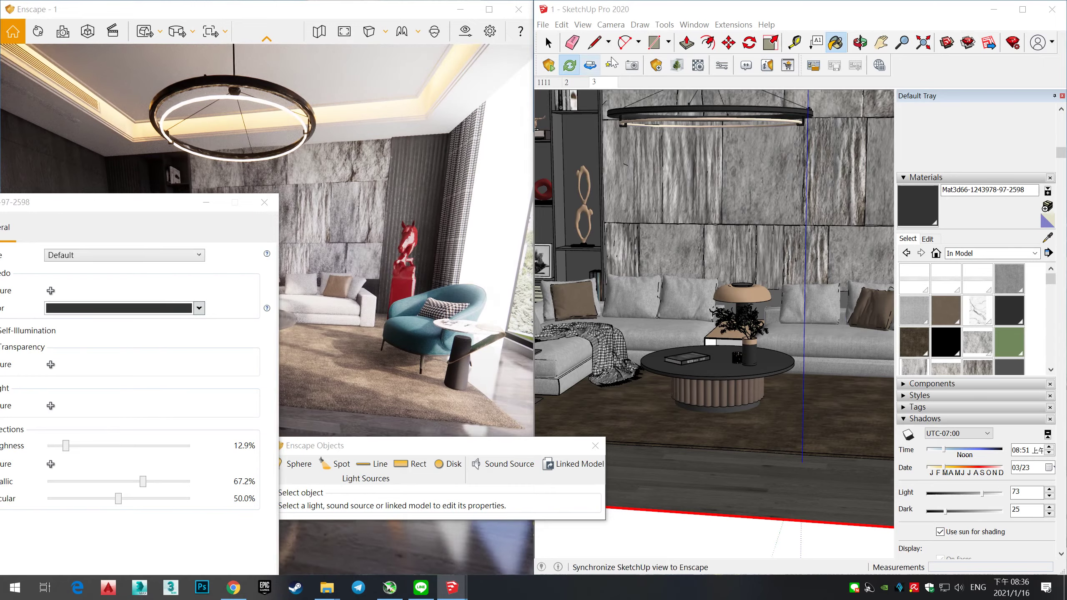
left_click(722, 65)
scroll(935, 284, "down", 3)
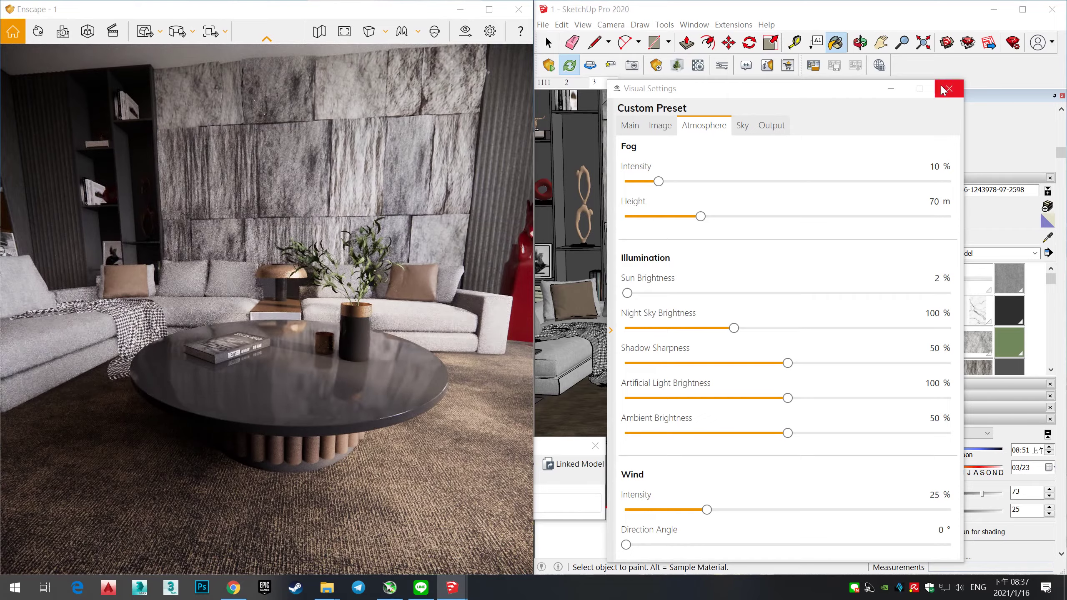
Step: Place an Enscape spot light at 5,578 cd with a 79.9° beam
left_click(946, 90)
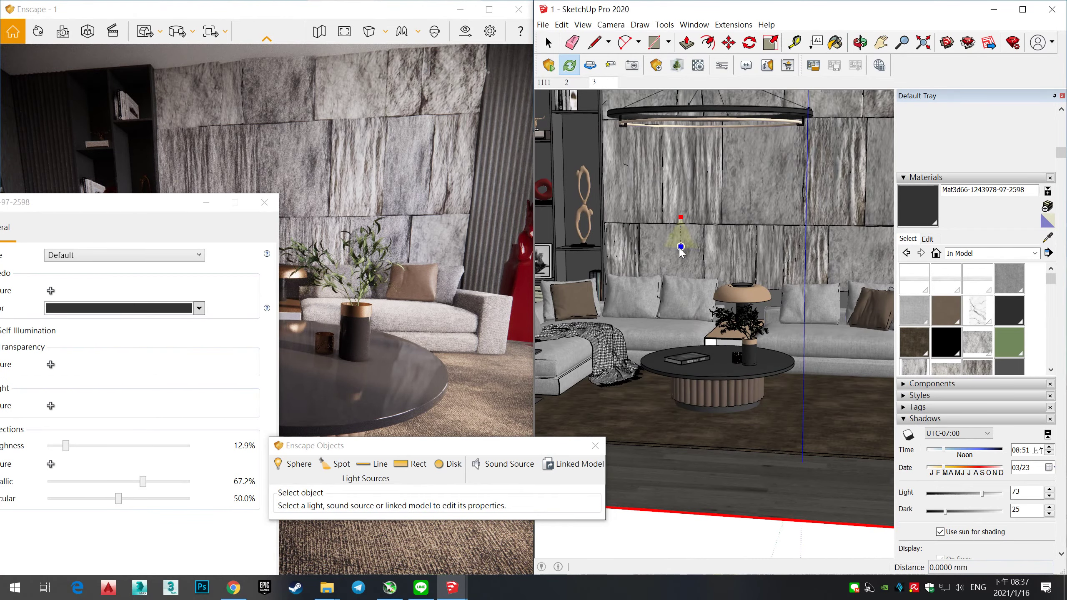
left_click(681, 253)
left_click_drag(160, 210, 90, 394)
mouse_move(434, 508)
left_mouse_down()
mouse_move(495, 526)
mouse_move(461, 509)
left_mouse_up()
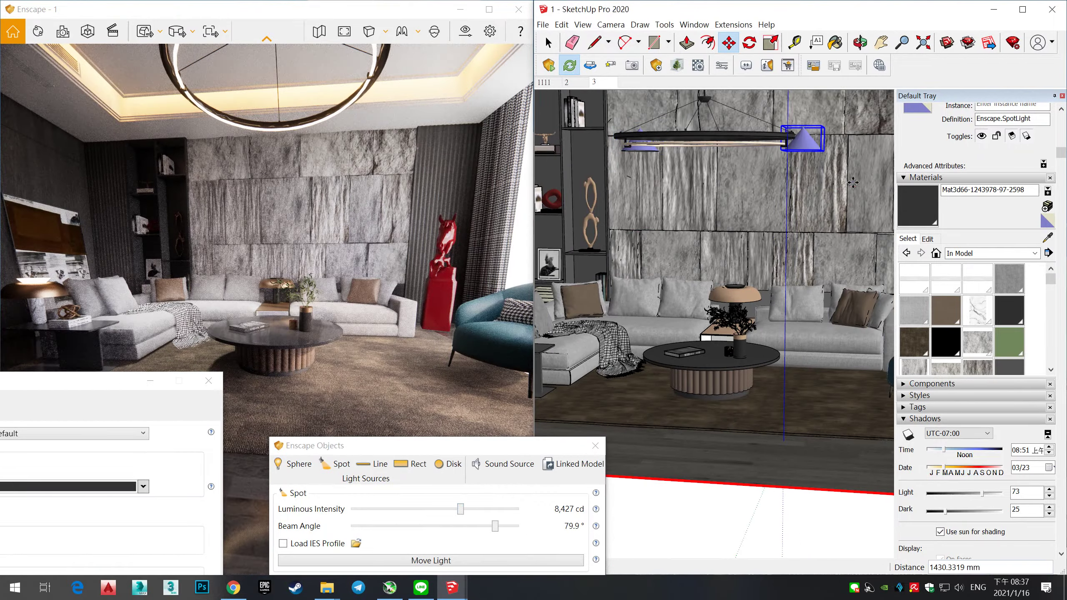
scroll(352, 318, "up", 5)
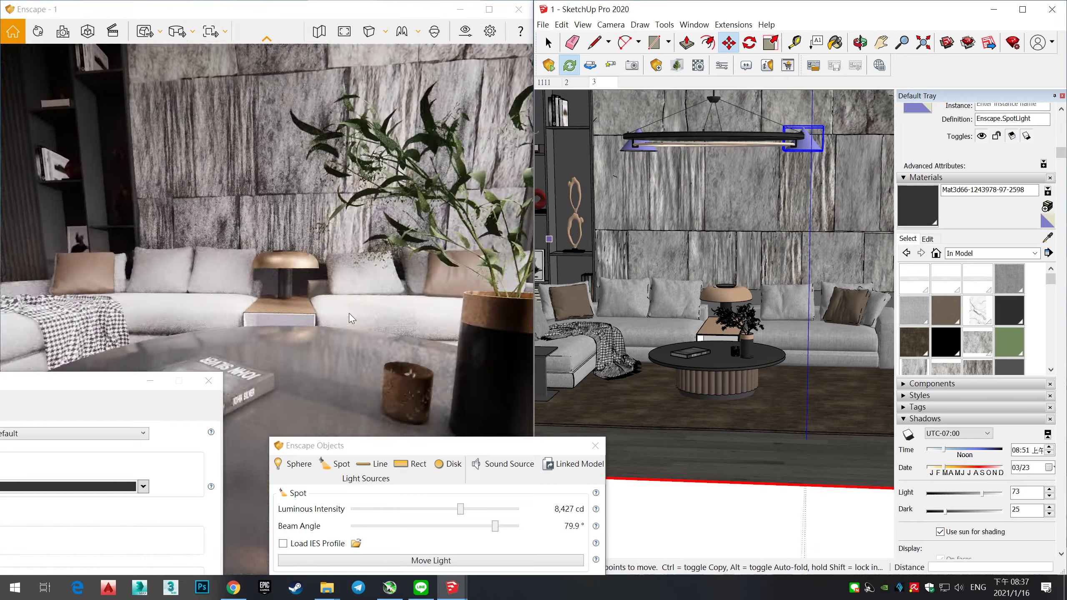
left_click_drag(460, 508, 455, 508)
Step: Orbit to a wider frontal view and start, then cancel, moving the spotlight
mouse_move(672, 273)
middle_mouse_down()
mouse_move(706, 257)
mouse_move(787, 418)
middle_mouse_up()
key("m")
middle_click_drag(813, 206, 621, 234)
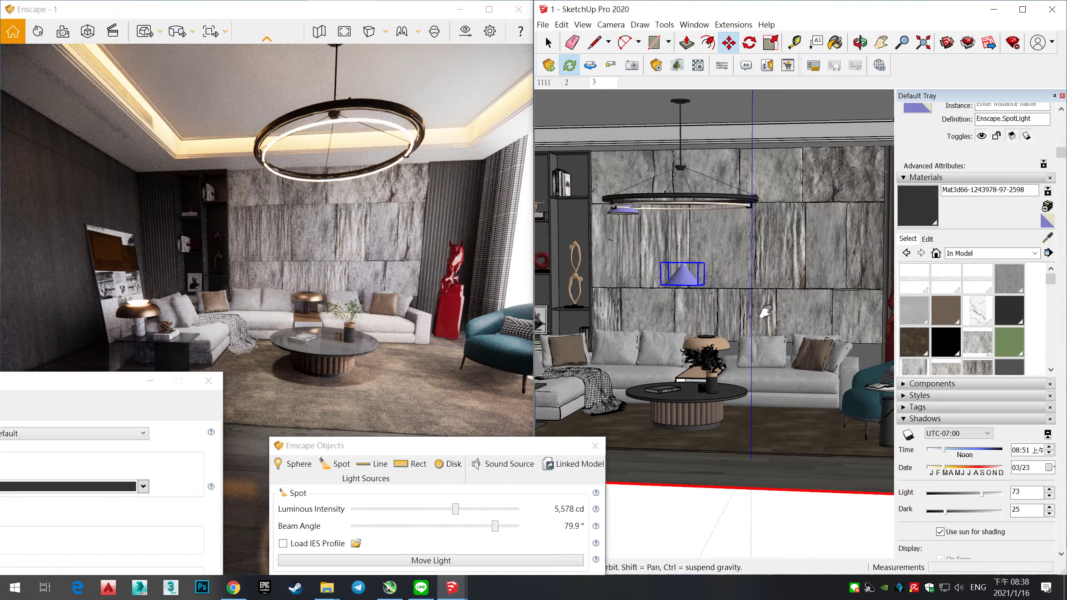
key("space")
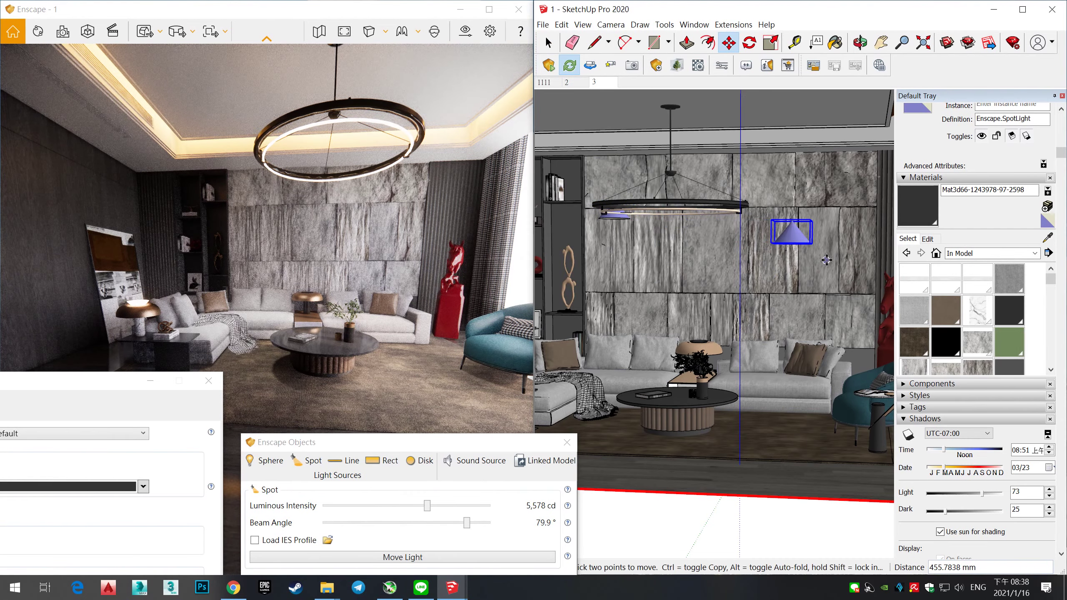
key("Escape")
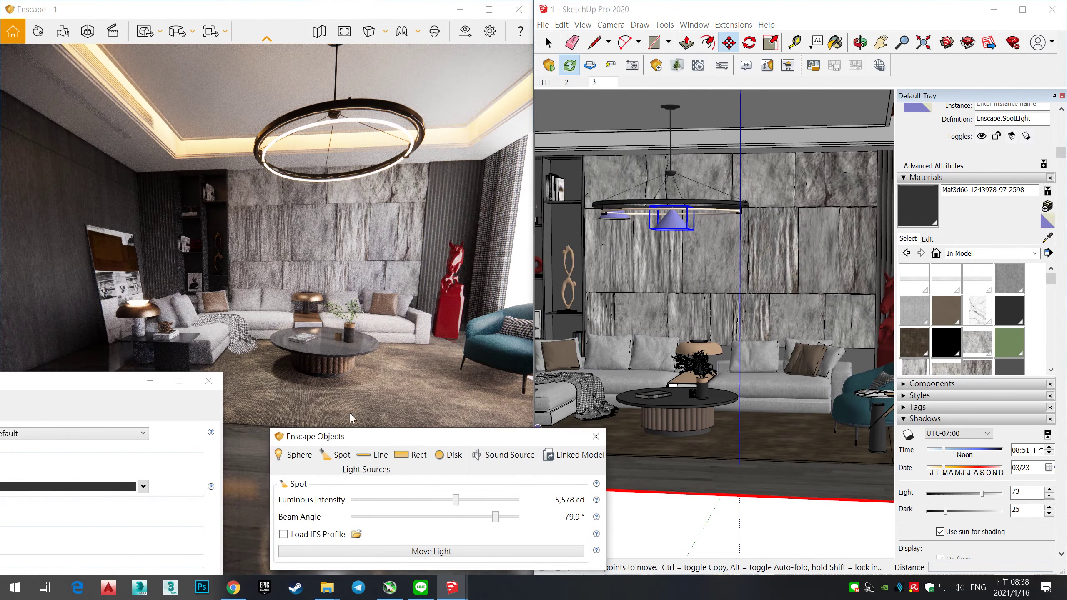
key("space")
Step: Raise the wall material's bump amount to about 7 and bump the next panel from its albedo
left_click(174, 478)
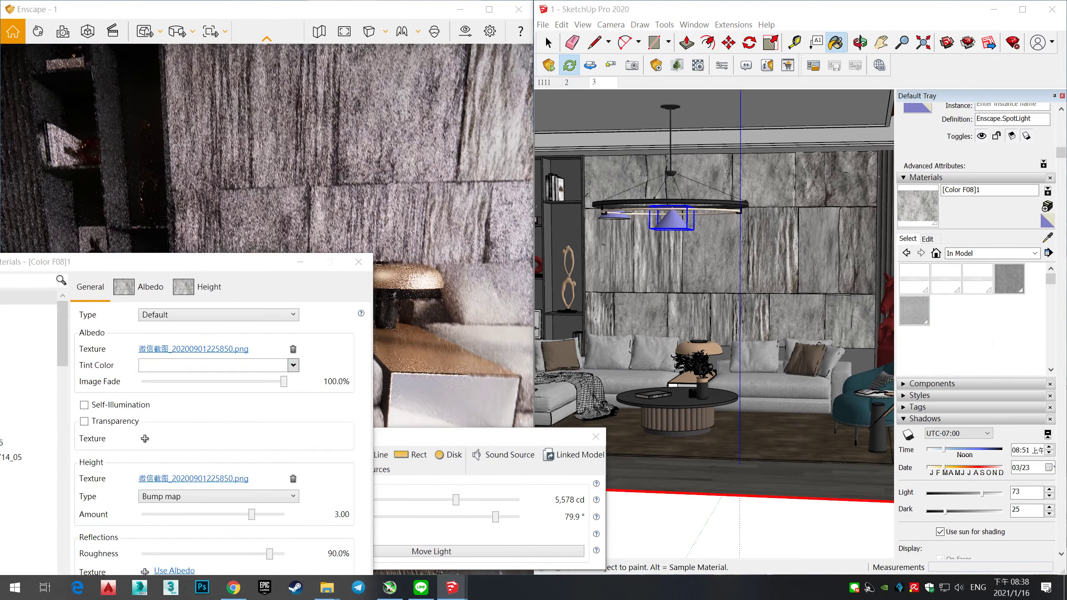
left_click_drag(176, 514, 274, 516)
scroll(459, 236, "down", 3)
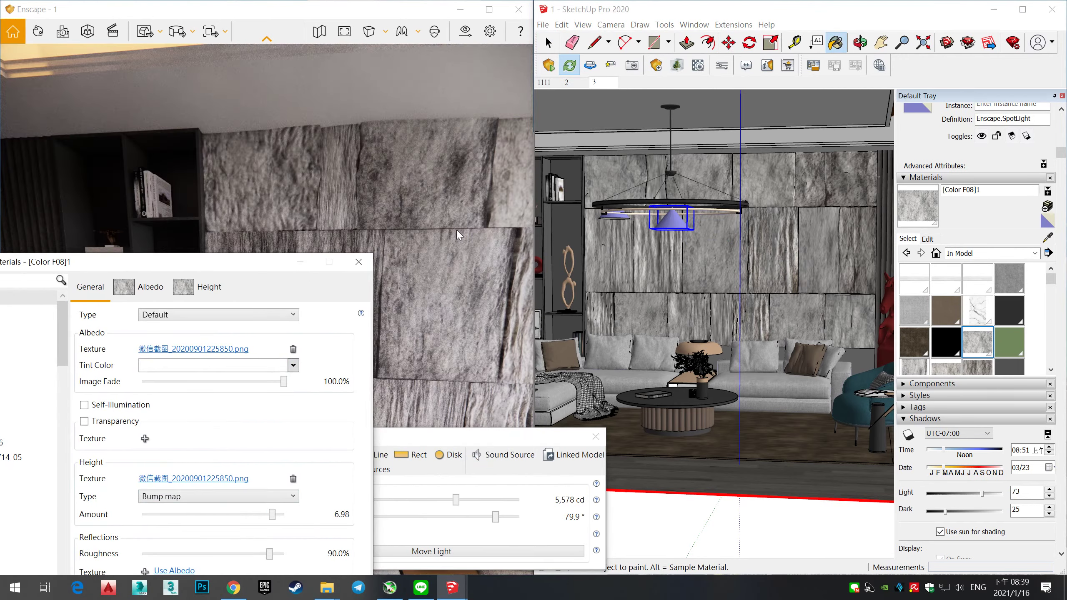
left_click(773, 230)
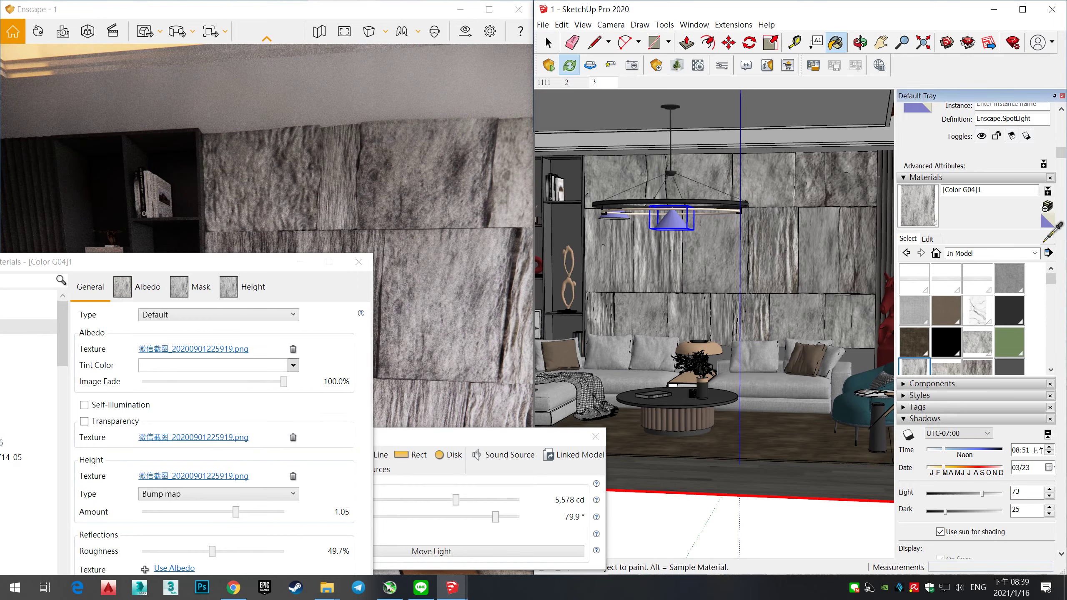
left_click(946, 365)
left_click(174, 479)
left_click(927, 239)
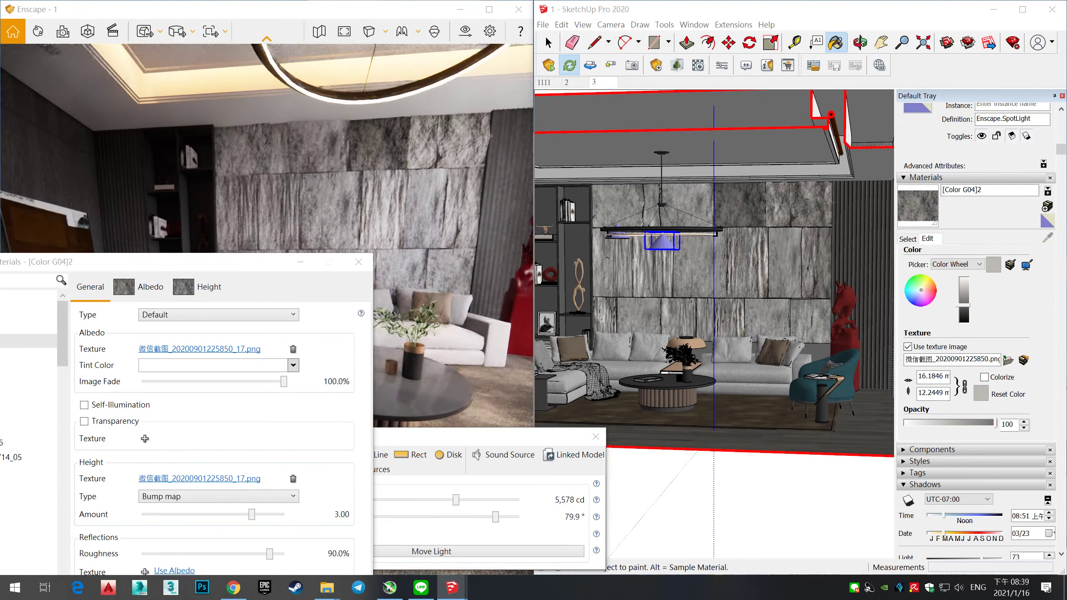
Step: Give another stone panel an albedo-based bump and sample Color G08
left_click(908, 238)
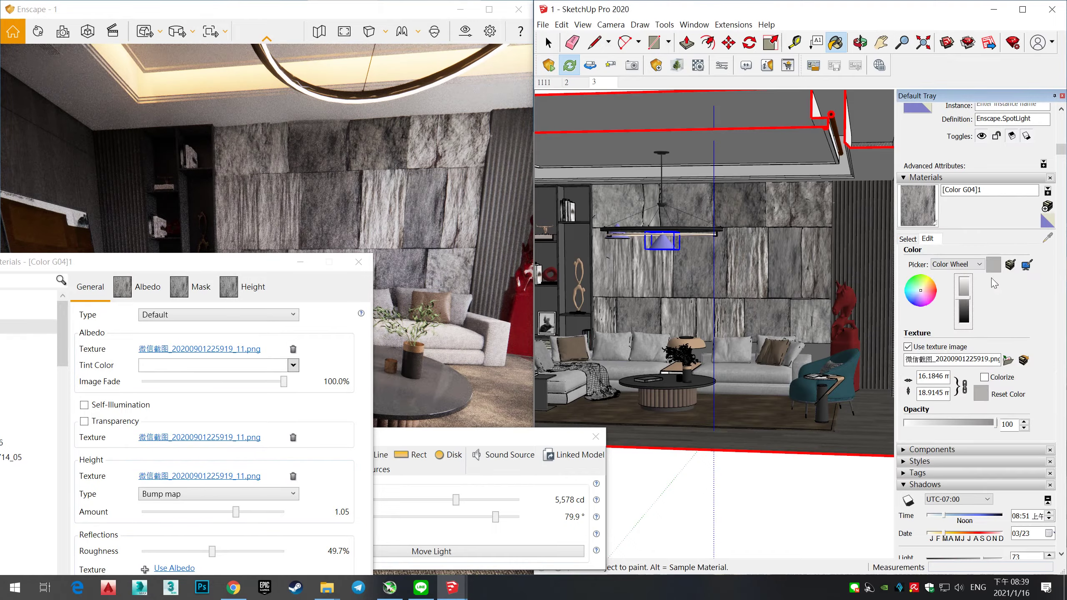
left_click(682, 193)
left_click(927, 239)
left_click(174, 479)
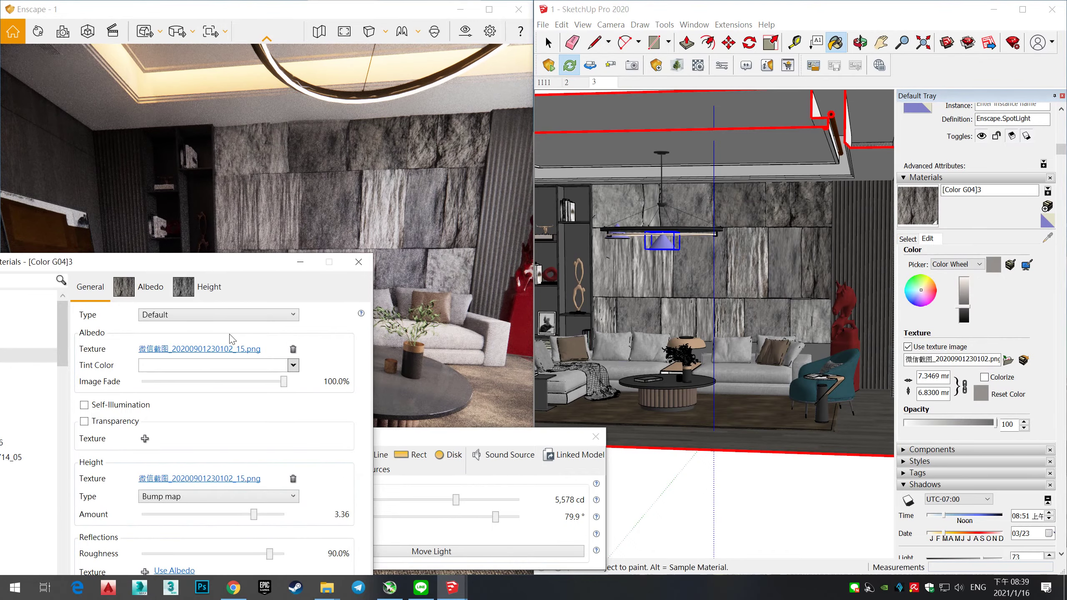
left_click(908, 238)
left_click(915, 286)
left_click(928, 238)
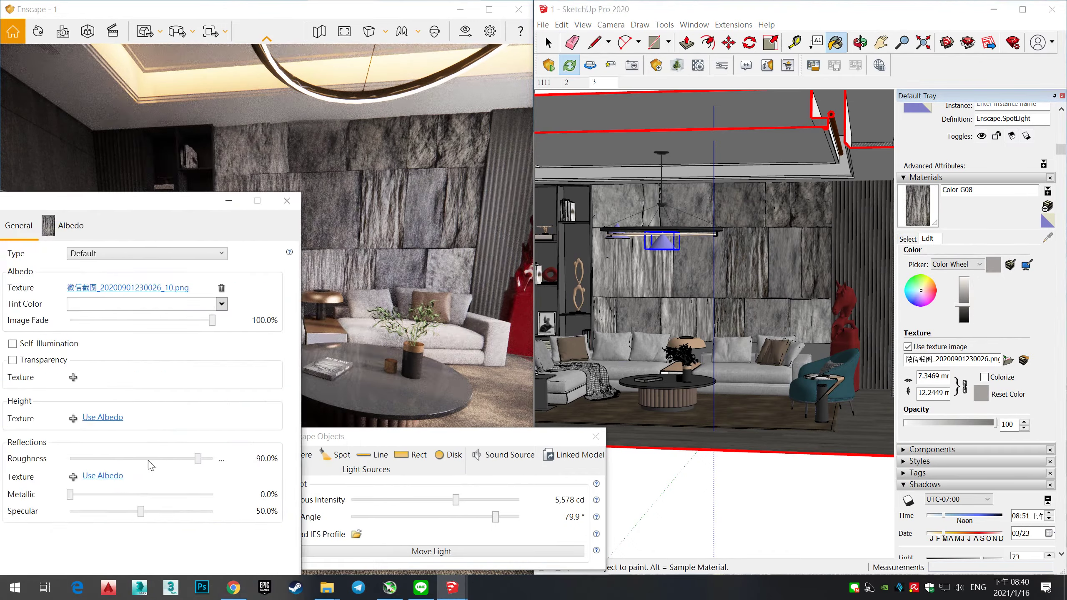
Step: Sample the [Color F08]1 and Color F08 wall materials in turn
left_click(908, 239)
left_click(916, 286)
left_click(927, 239)
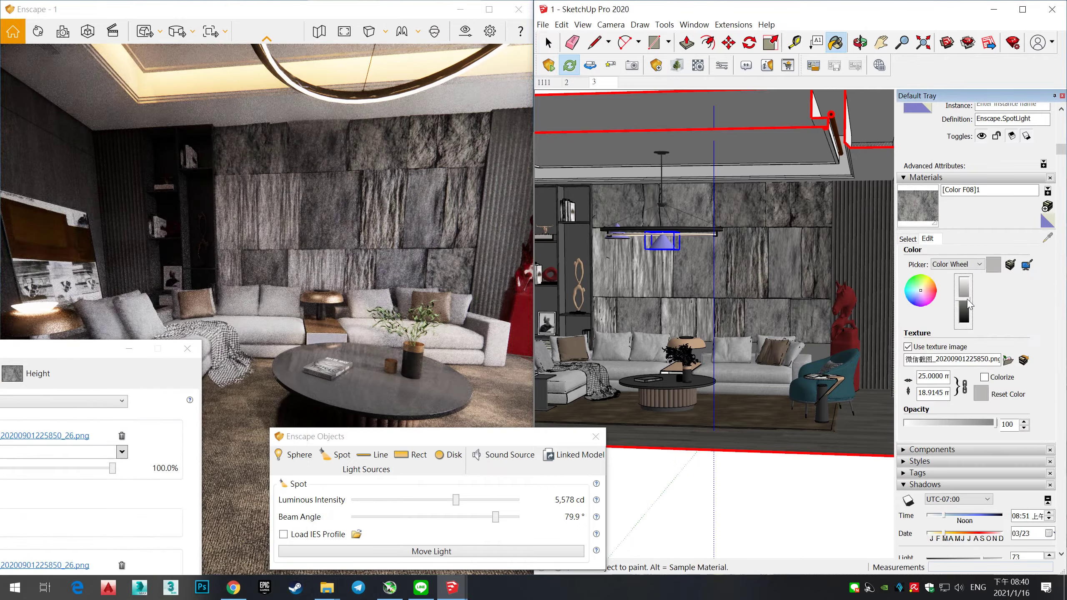
left_click(907, 238)
left_click(916, 286)
left_click(928, 238)
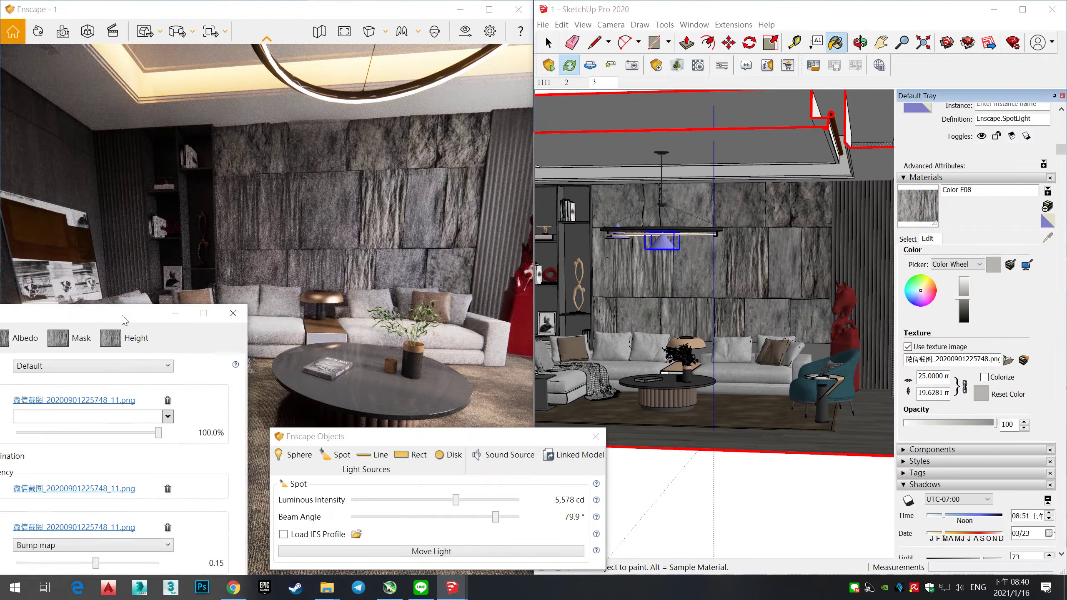
Step: Review the in-model materials, sample [Color G04]1, and save the model
left_click(908, 239)
left_click(927, 238)
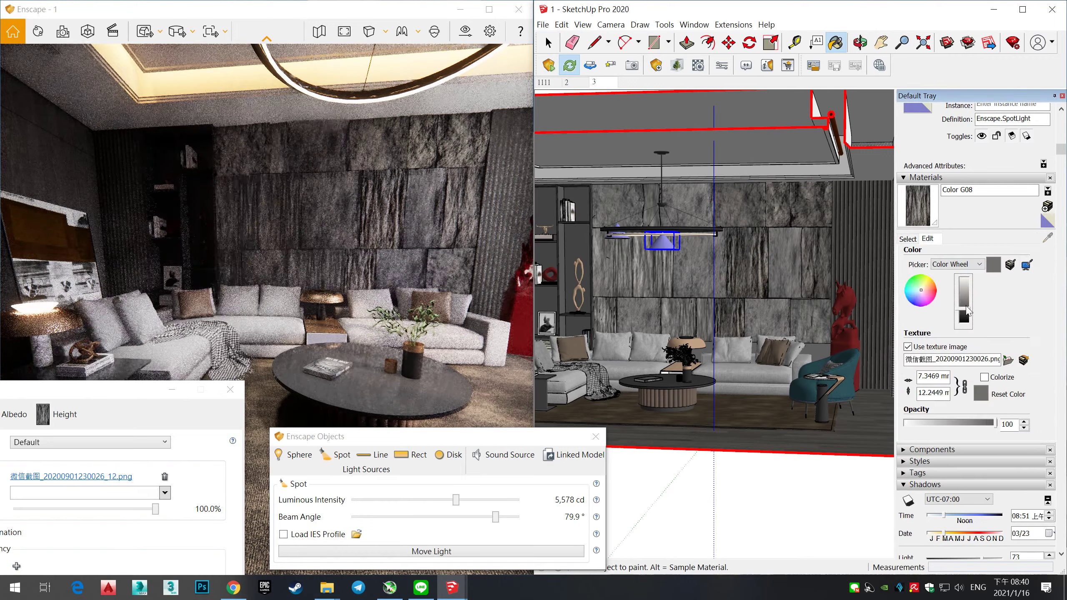
left_click(907, 239)
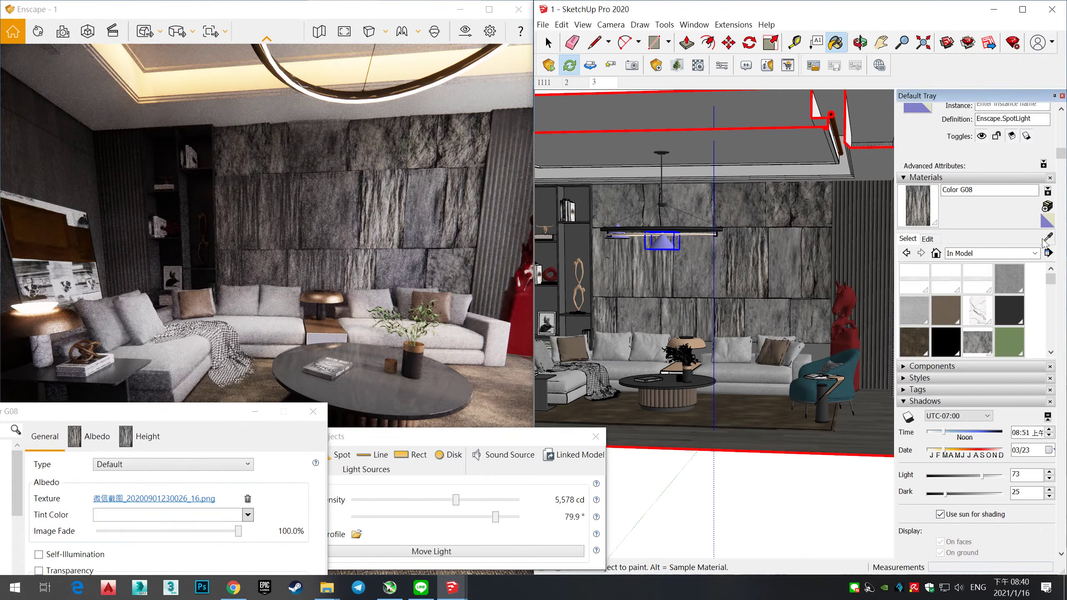
left_click(941, 286)
left_click(927, 239)
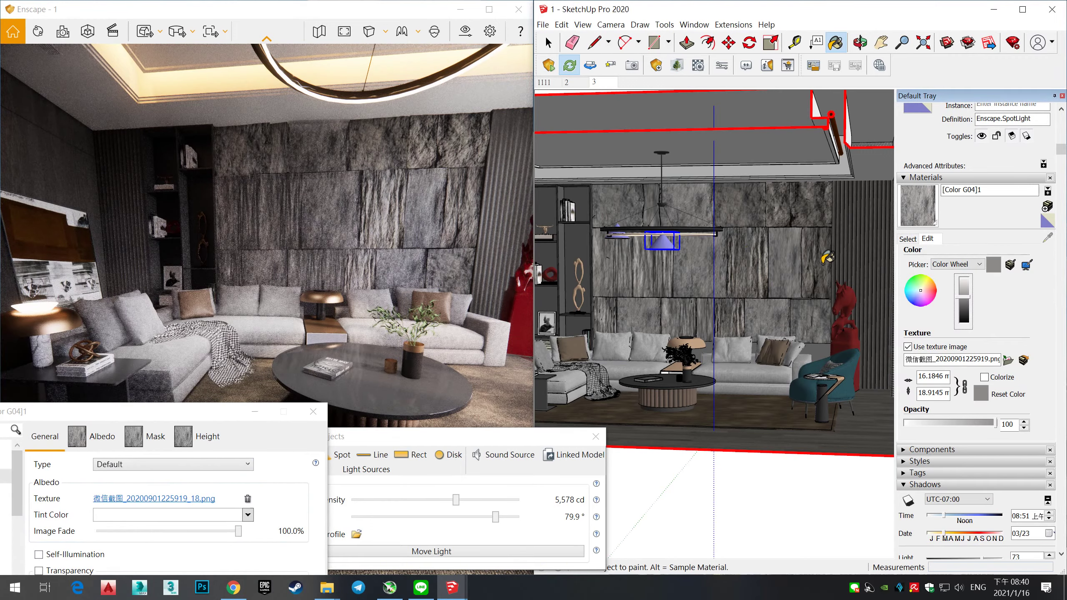
left_click(542, 24)
left_click(571, 80)
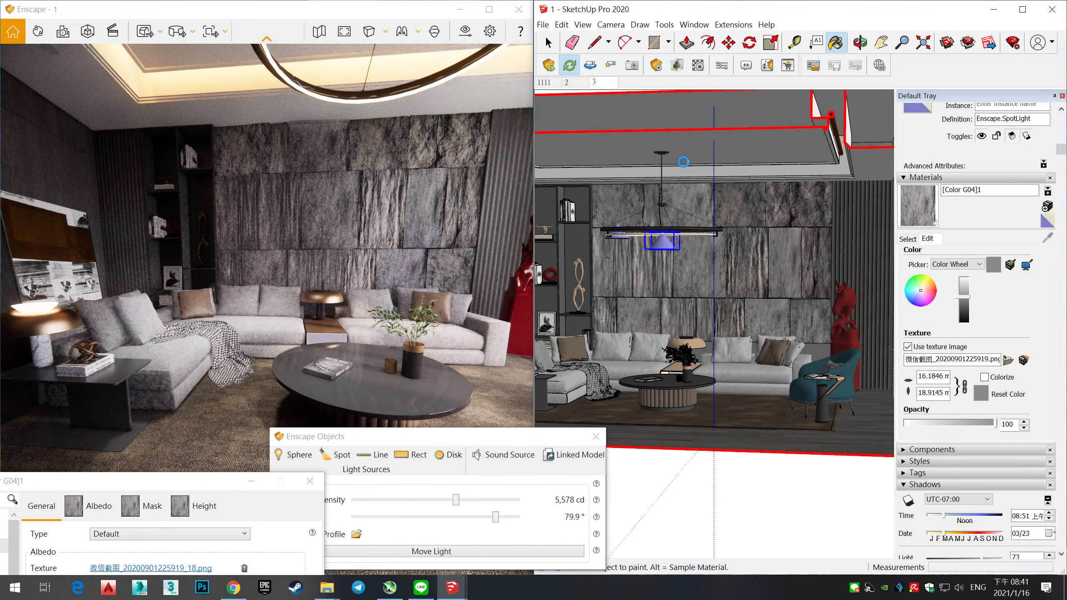
Step: Return to the Color G08 stone material
scroll(690, 156, "up", 10)
left_click(908, 238)
left_click(941, 286)
Step: Try Color G08 stone texture widths of 9, 12.35, 10.35 and 5.35, settling near 10.35
left_click(927, 238)
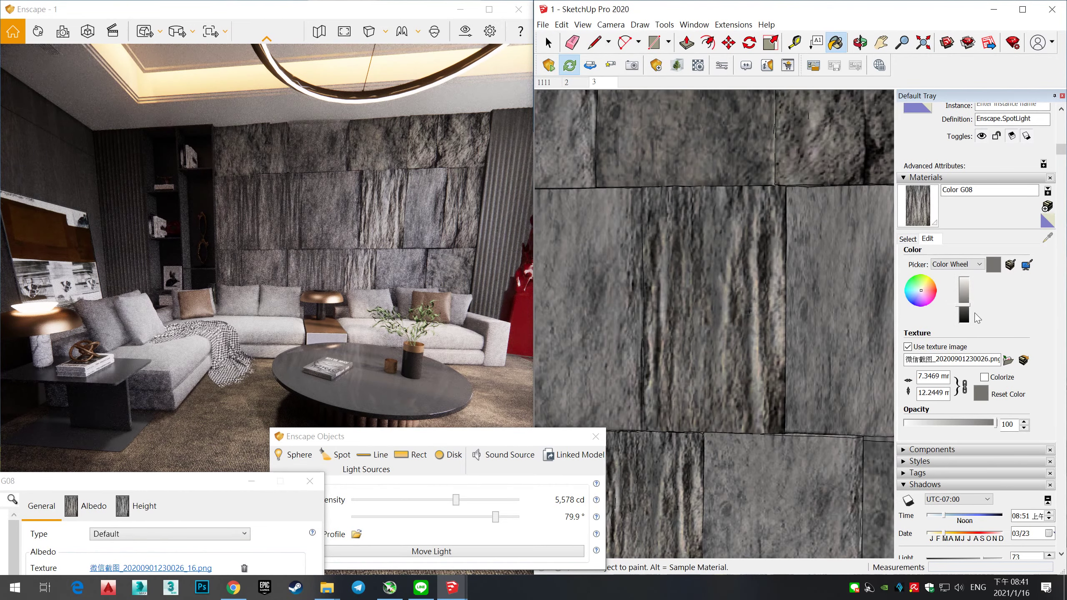
left_click(920, 376)
type("9")
key("Return")
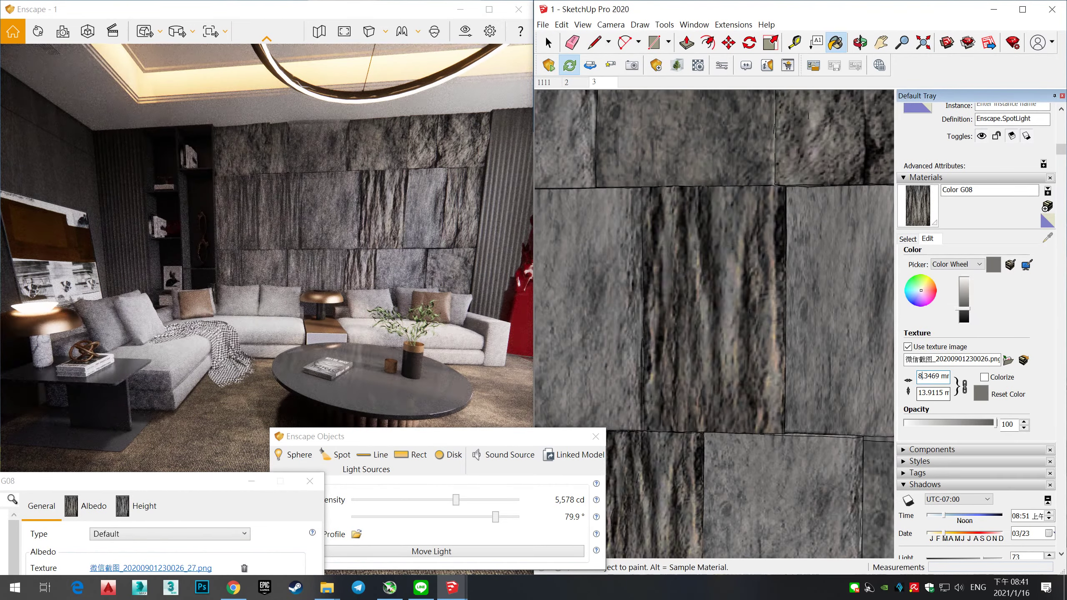
type("12")
key("Return")
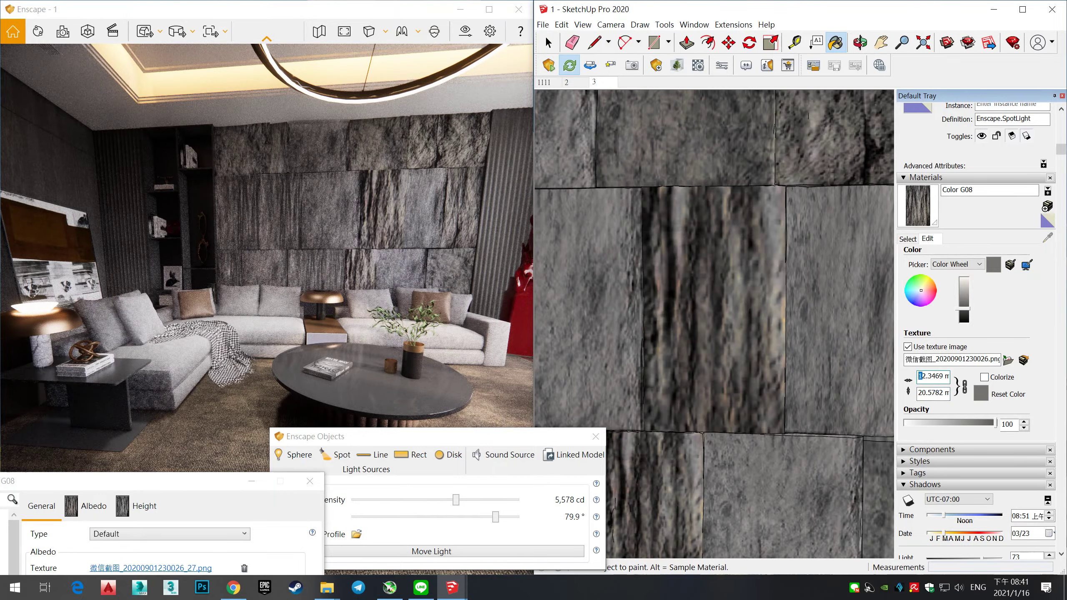
type("10")
key("Return")
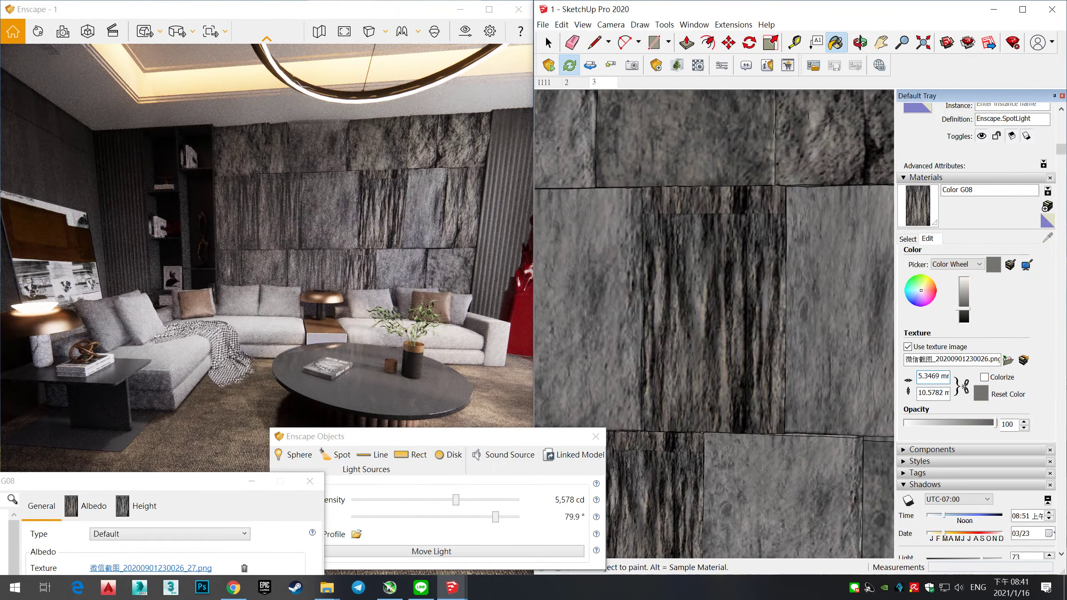
type("5")
key("Return")
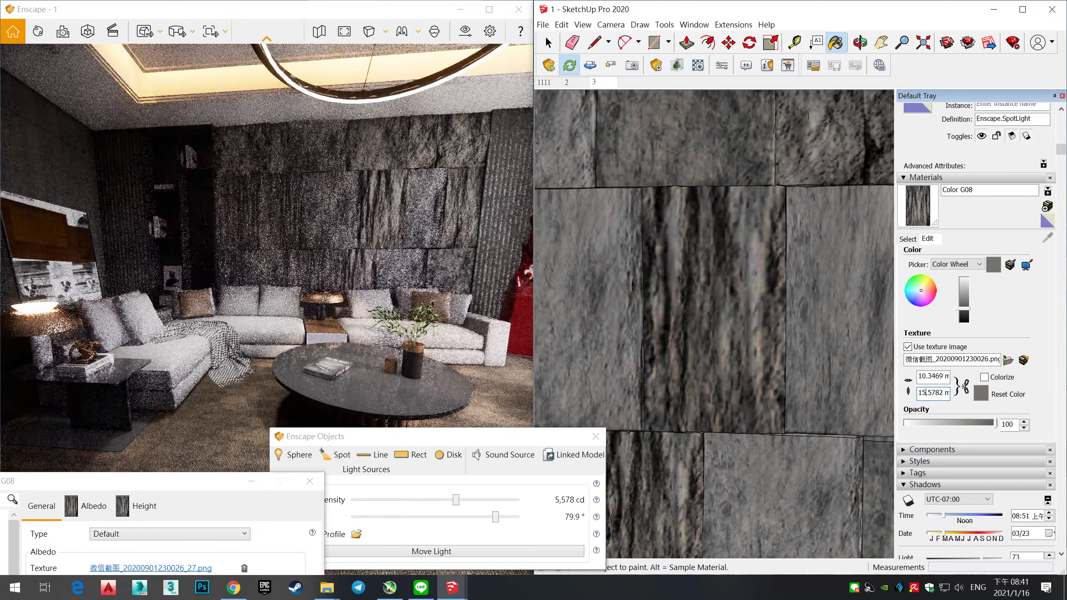
key("ctrl+z")
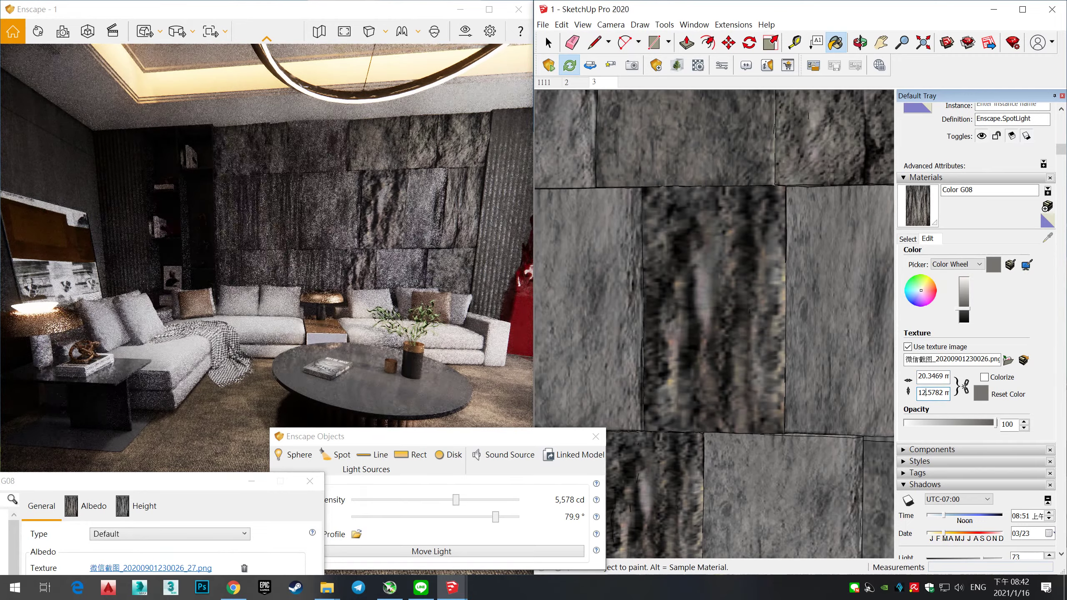
Step: Compare against Color F08, then return Color G08 to about 10.35 by 12.58
scroll(622, 270, "down", 3)
left_click(907, 238)
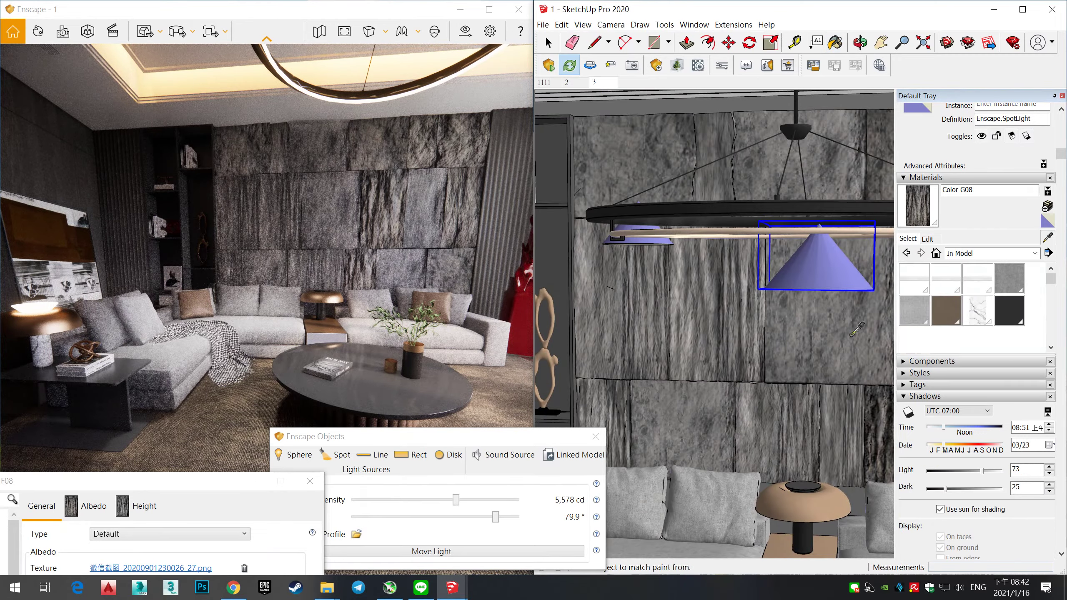
left_click(851, 335)
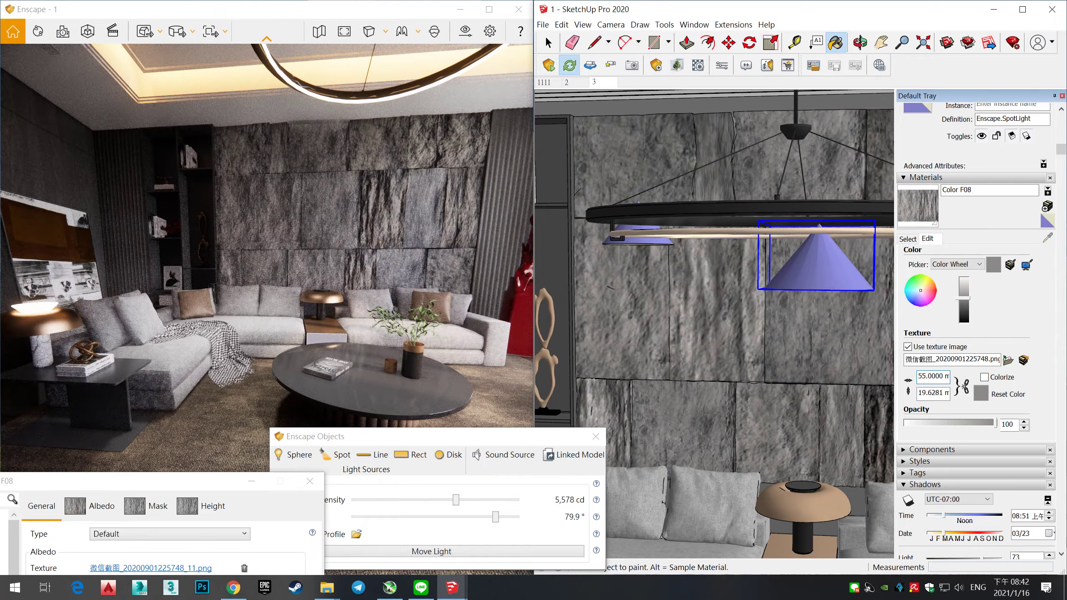
mouse_move(213, 488)
left_mouse_down()
mouse_move(192, 153)
mouse_move(122, 283)
mouse_move(123, 273)
mouse_move(232, 318)
left_mouse_up()
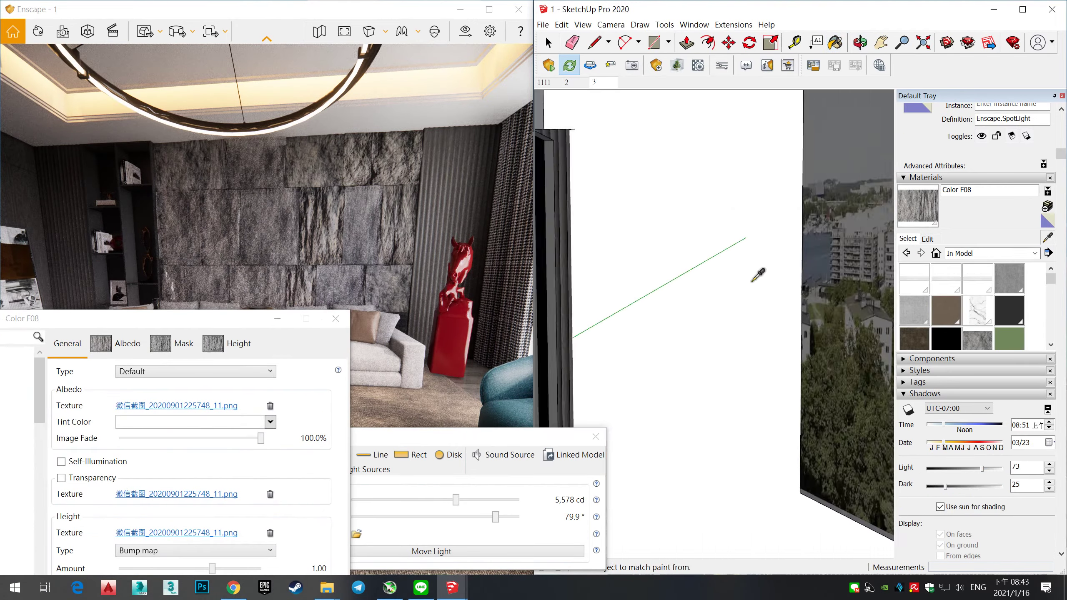
left_click(752, 282)
left_click(927, 239)
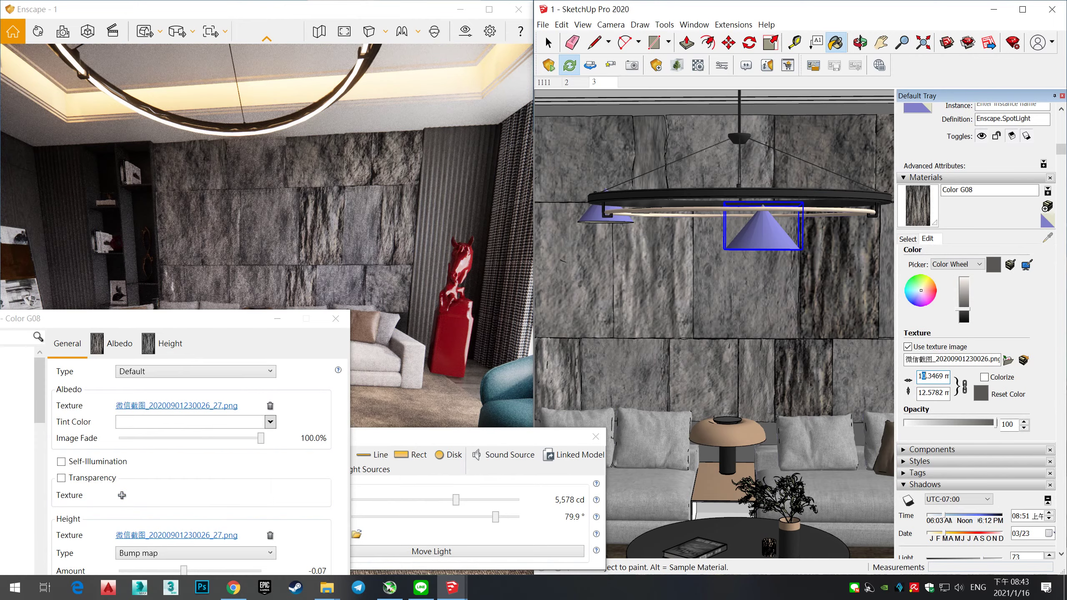
middle_click_drag(739, 344, 712, 320)
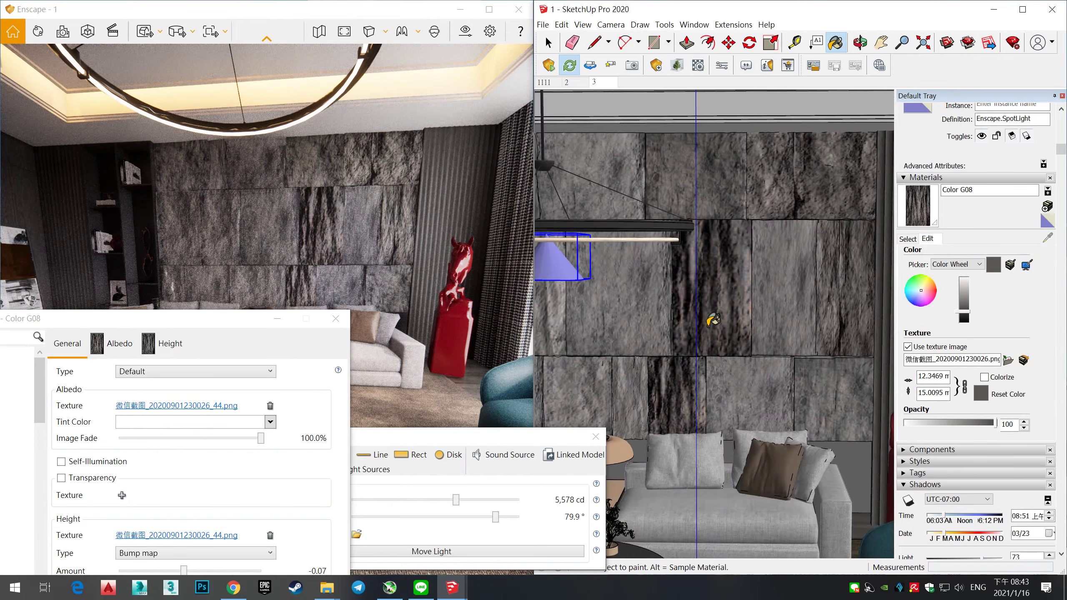
type("1")
key("Return")
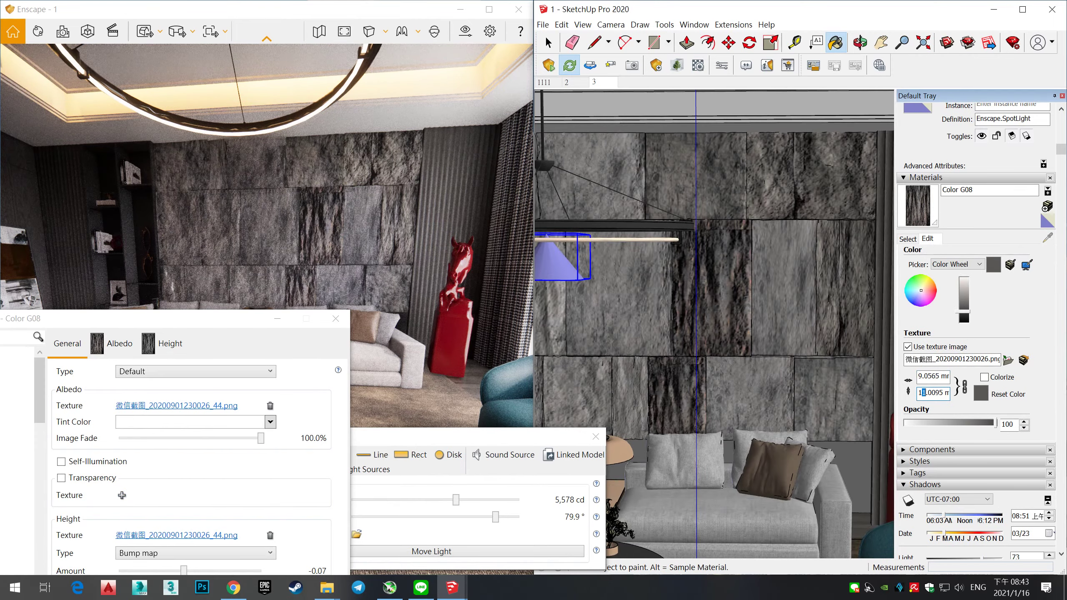
key("Return")
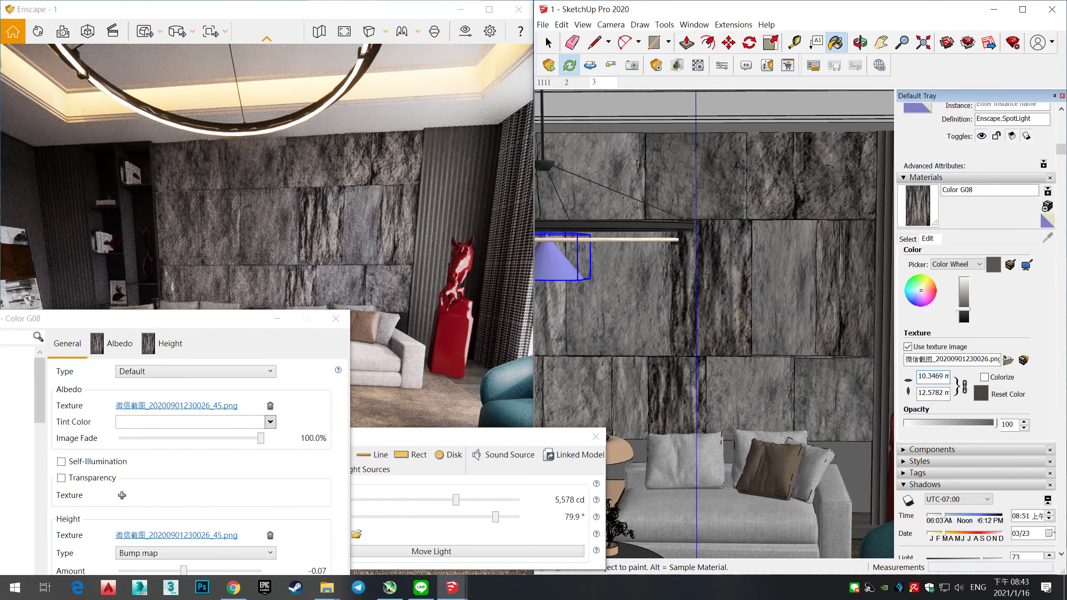
Step: Repaint a wall panel with [Color G04]1 and select a wall panel component
left_click(924, 376)
type("1")
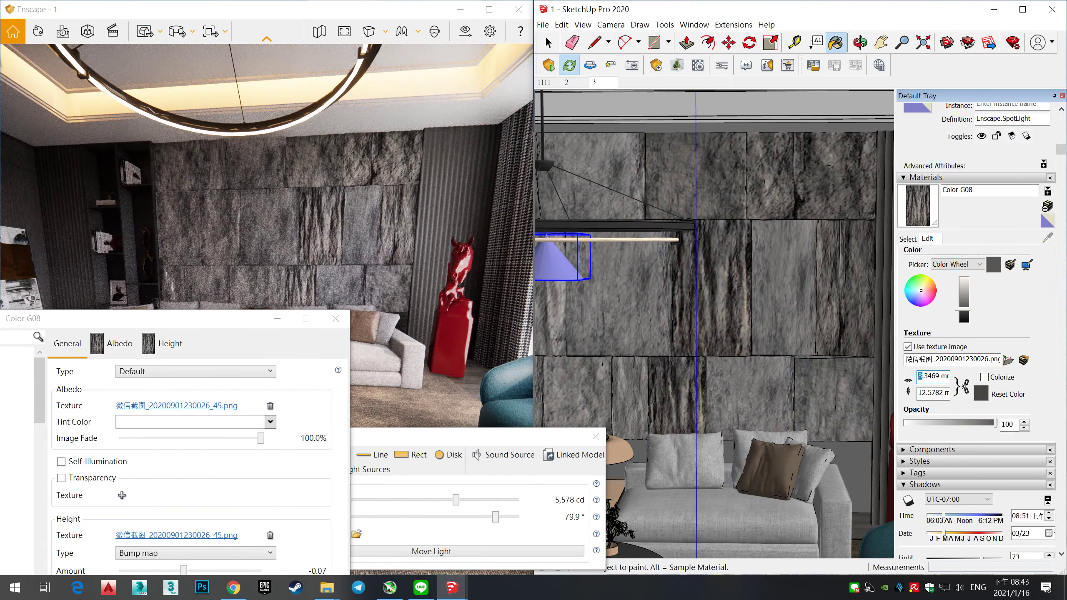
left_click(907, 238)
left_click(914, 310)
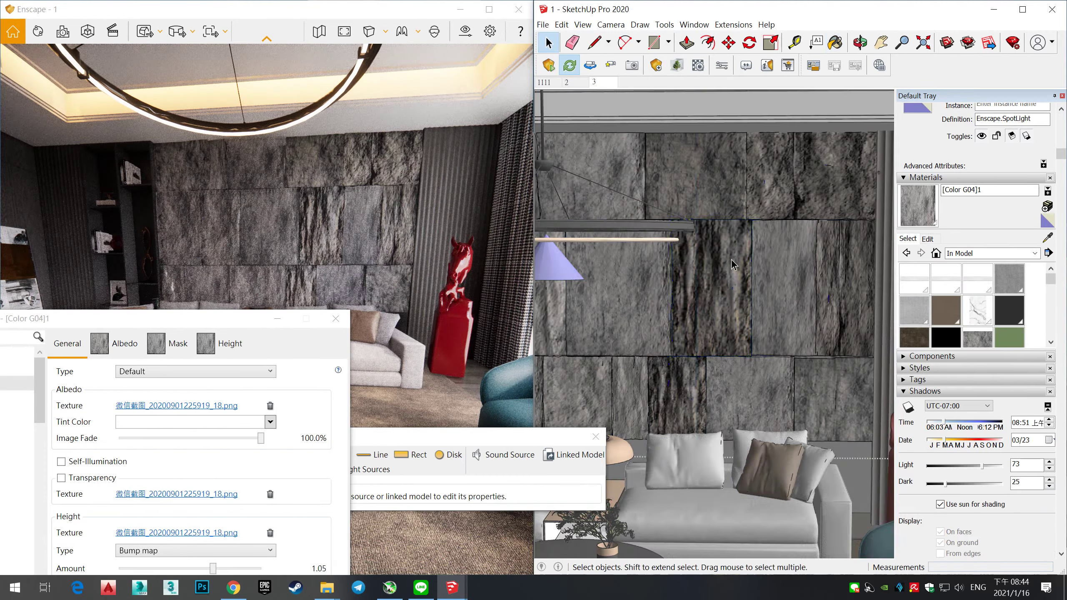
left_click(743, 251)
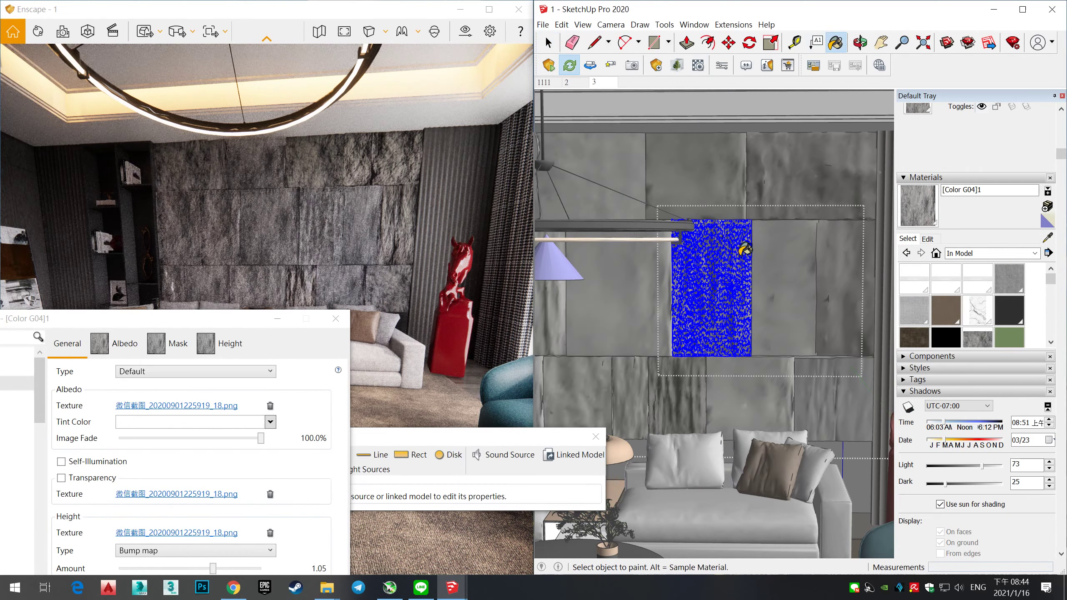
left_click(842, 269)
scroll(845, 267, "down", 3)
scroll(846, 267, "down", 2)
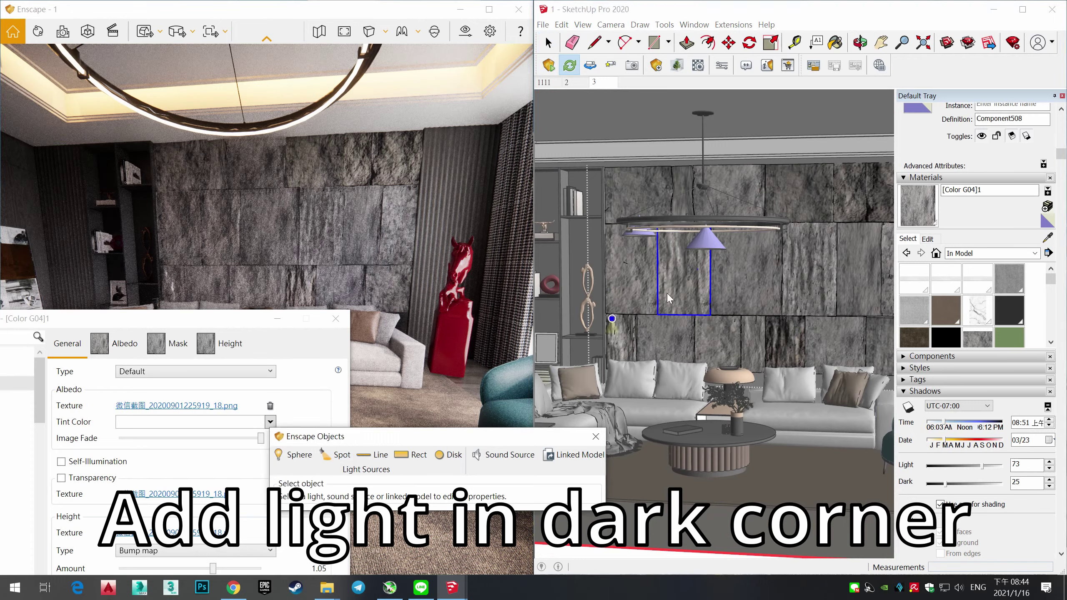
Step: Place an Enscape spotlight atop the stone wall and paint it yellow-orange Color C05
left_click(792, 206)
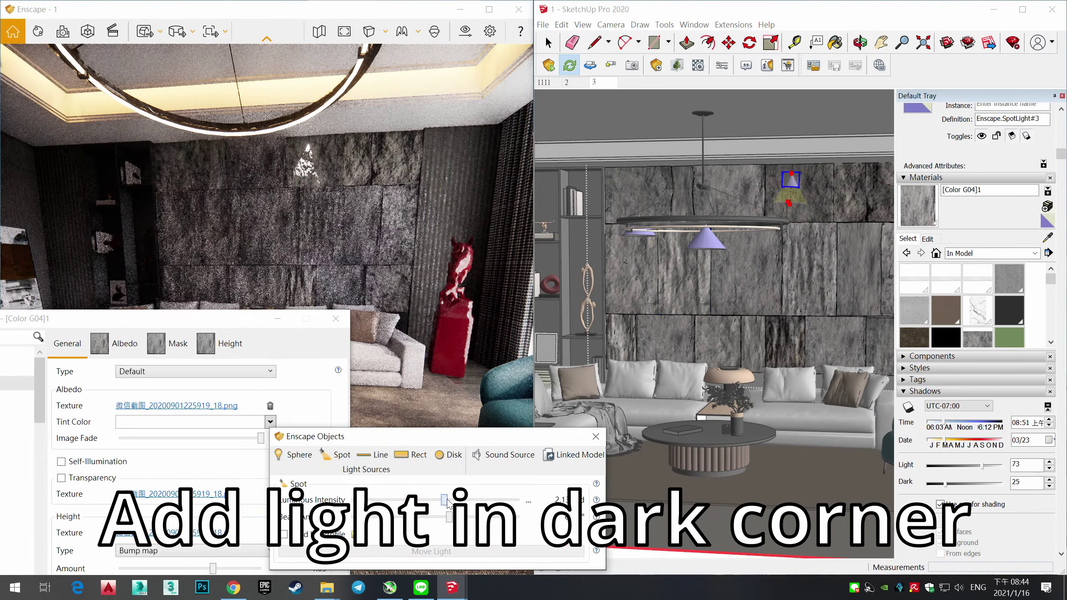
scroll(792, 204, "up", 5)
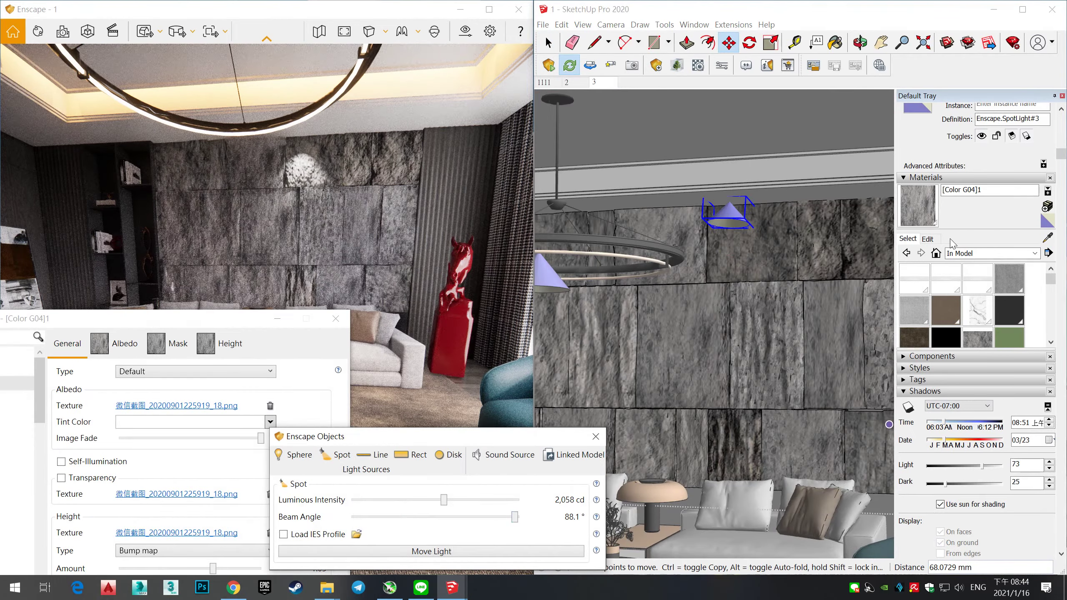
left_click(991, 253)
left_click(973, 314)
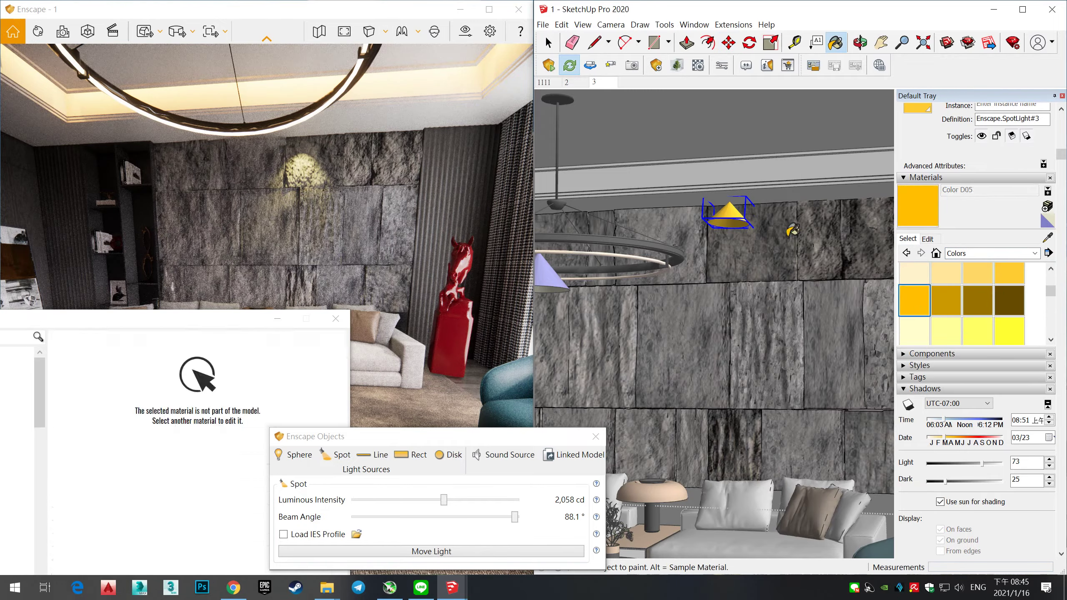
left_click(1009, 306)
left_click(730, 212)
left_click(927, 239)
left_click(929, 283)
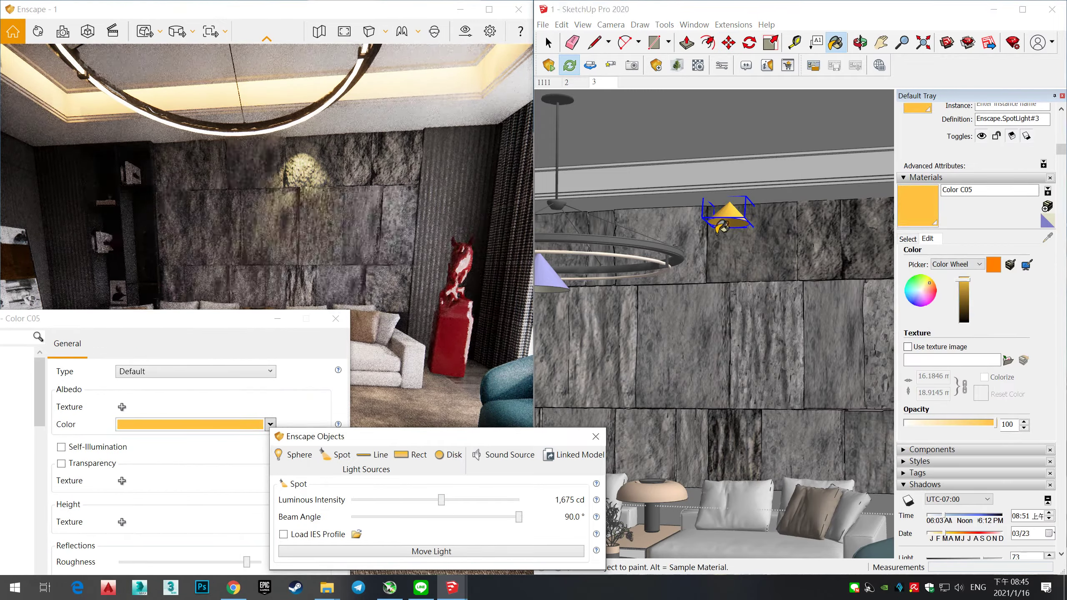
Step: Set the spotlight to about 2,057 cd and copy it twice along the wall with x2
left_click_drag(499, 444, 413, 443)
left_click(345, 550)
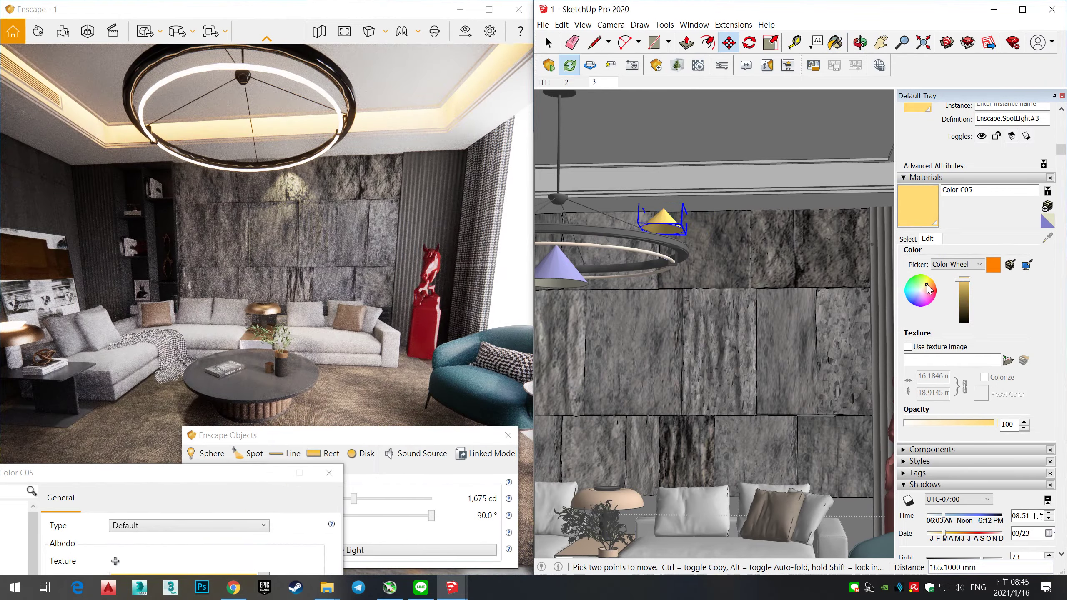
mouse_move(353, 498)
left_mouse_down()
mouse_move(382, 498)
mouse_move(401, 516)
left_mouse_up()
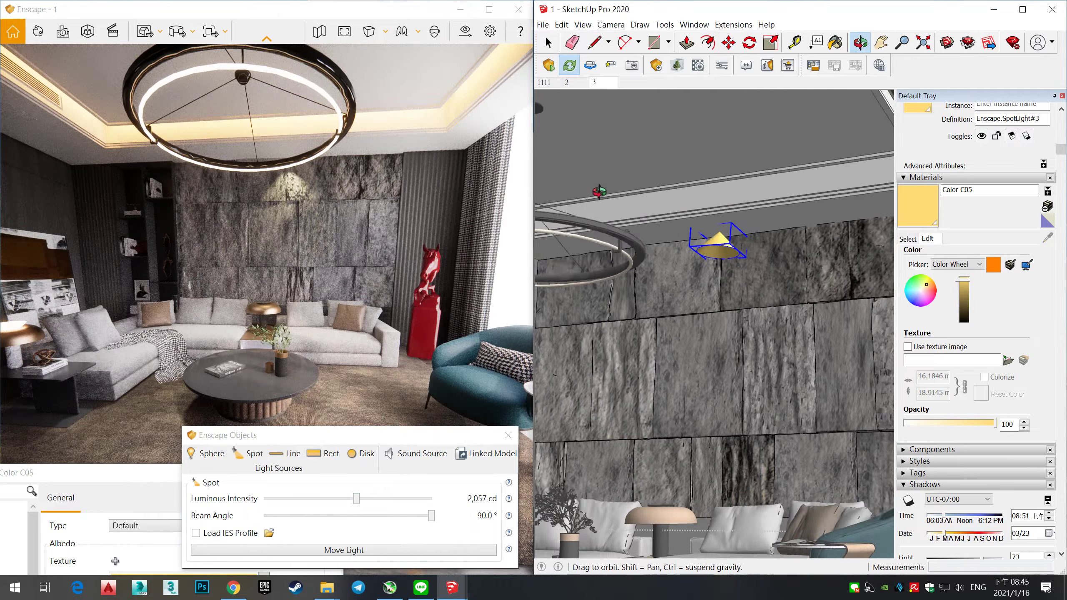
scroll(719, 250, "down", 5)
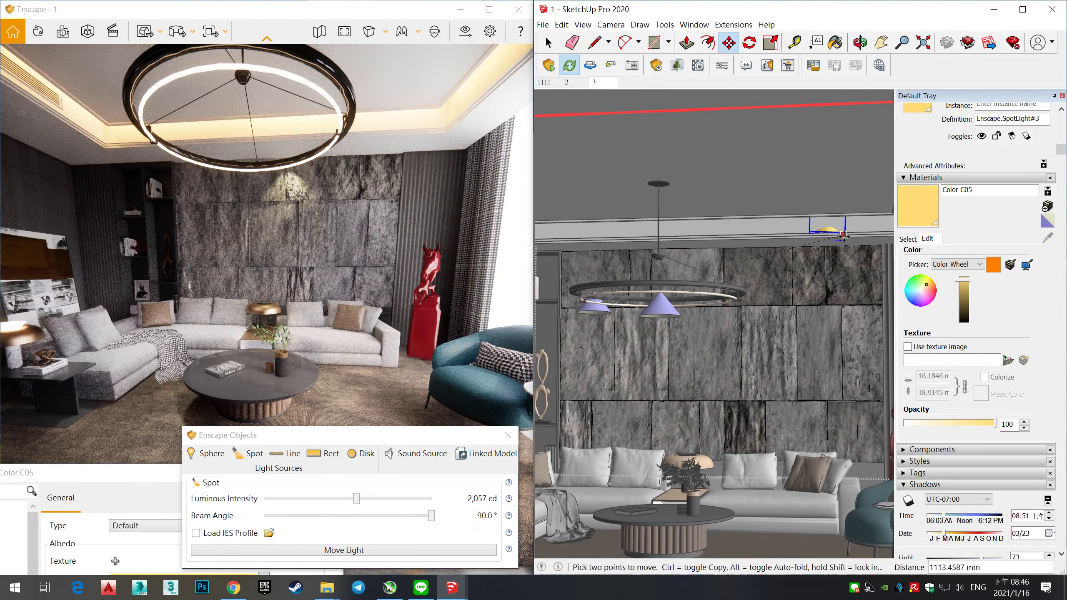
left_click(734, 254)
type("x2")
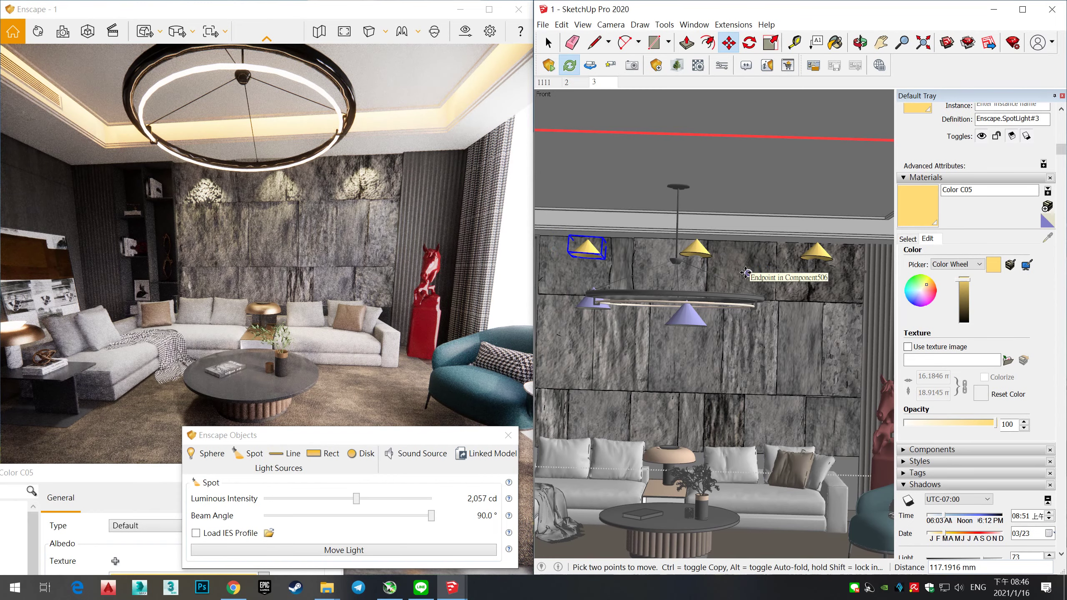
left_click(269, 533)
Step: Load the IES profile file from the 'old' folder for the spotlight
key("BackSpace")
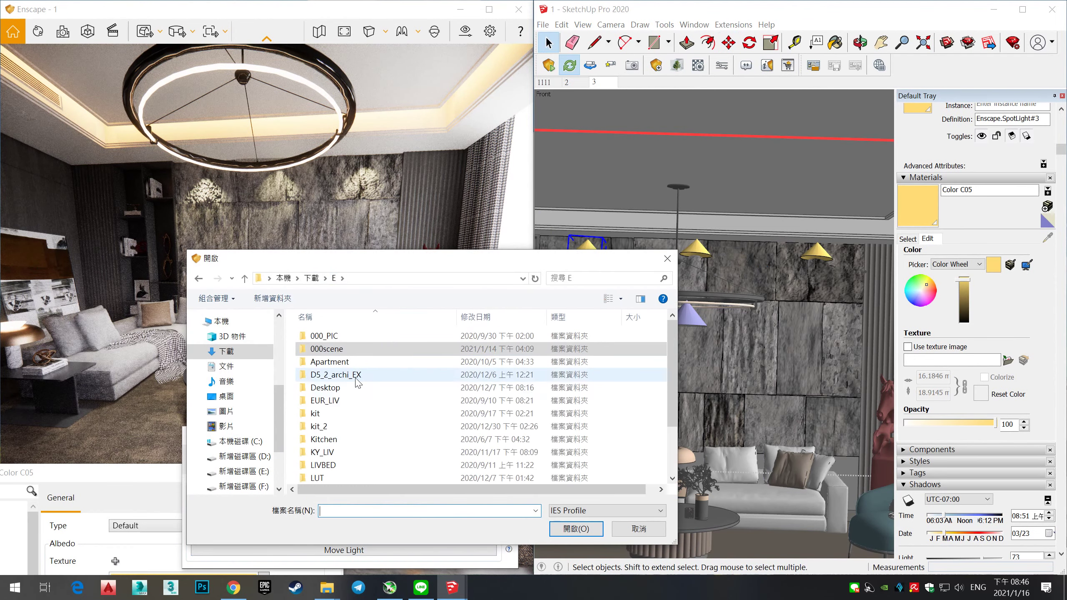
double_click(357, 375)
double_click(357, 339)
key("BackSpace")
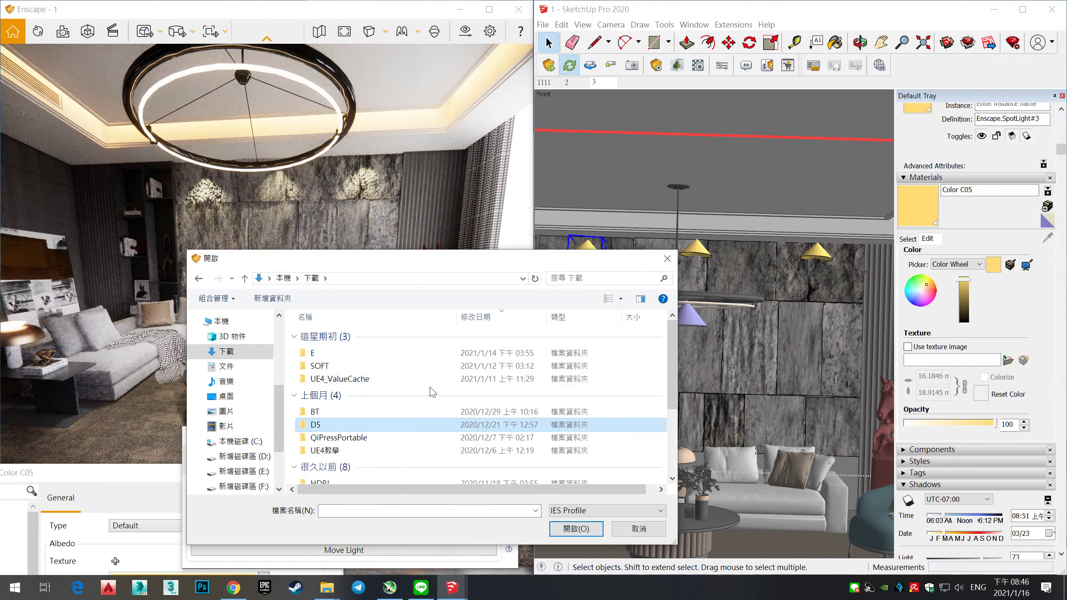
key("BackSpace")
double_click(388, 464)
double_click(357, 337)
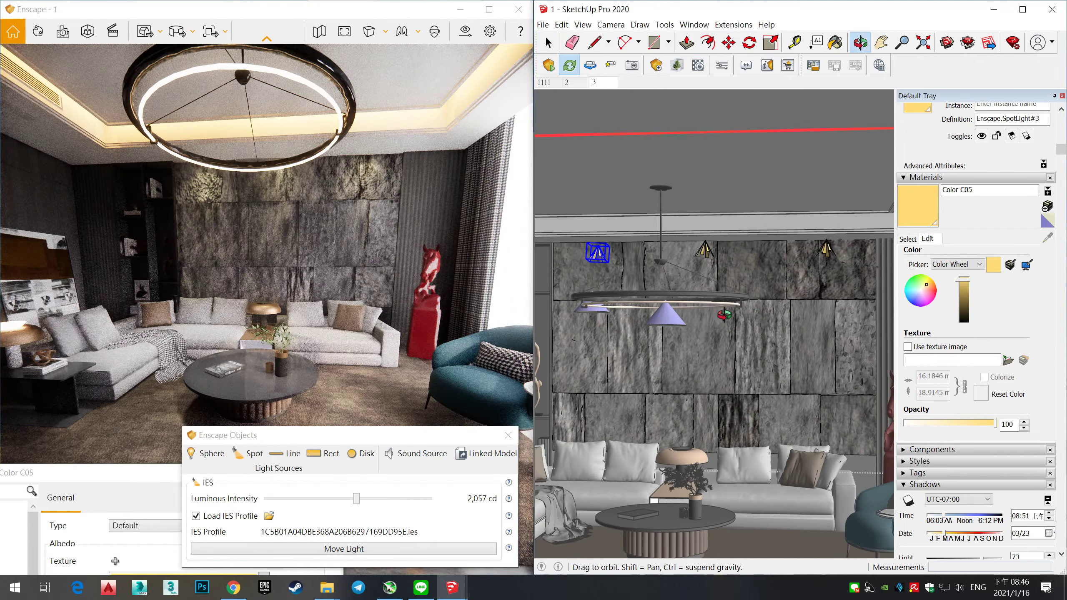
Step: Tint the three wall spotlights gold and raise them to about 4,091 cd
left_click(933, 286)
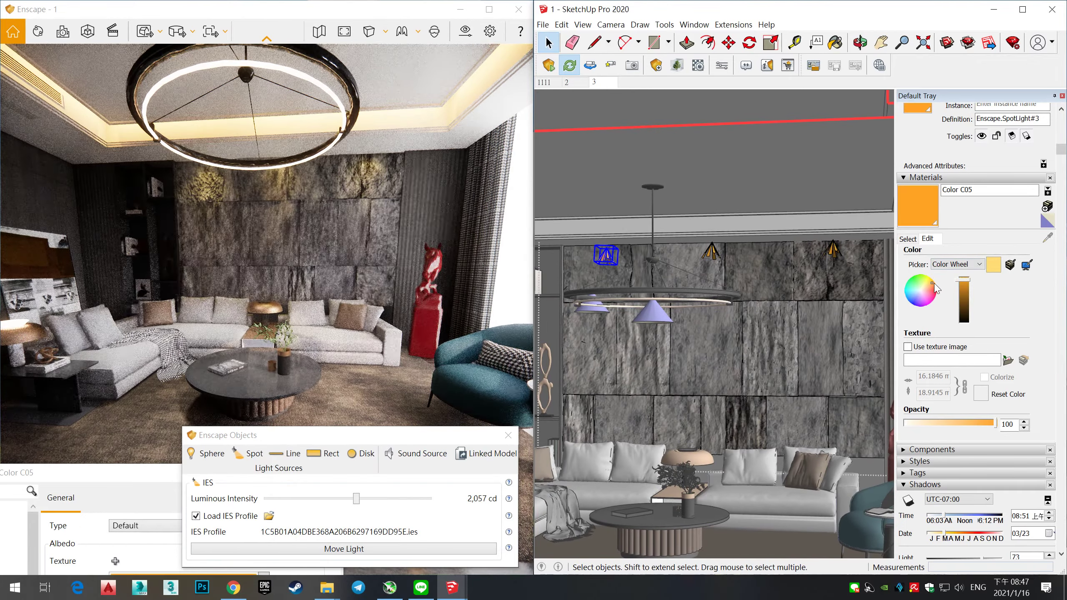
middle_click_drag(756, 337, 740, 357)
left_click_drag(356, 500, 361, 507)
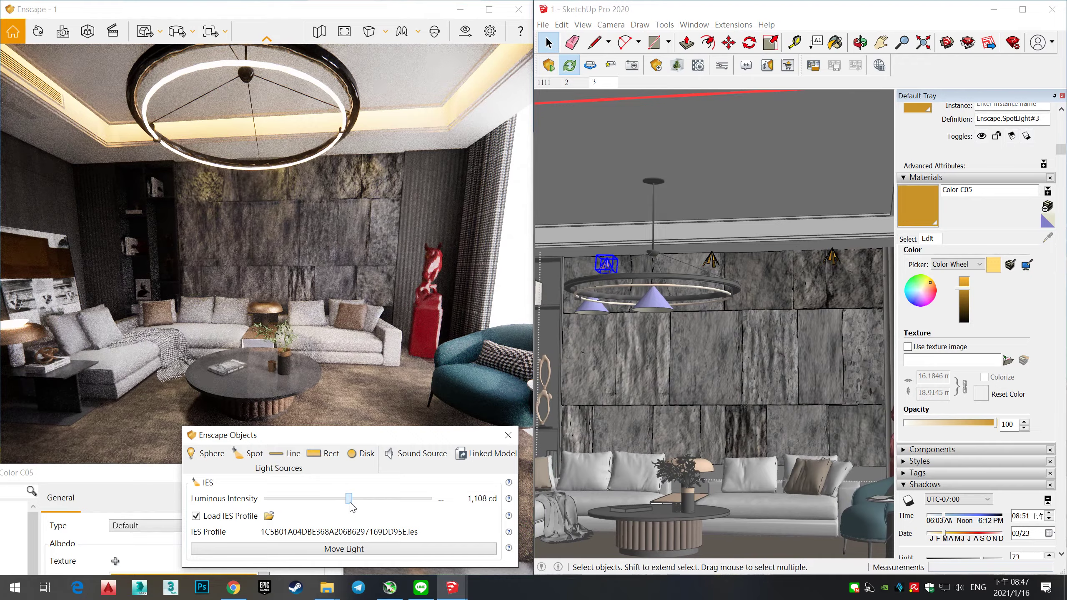
left_click(711, 259, "shift")
left_click(832, 255, "shift")
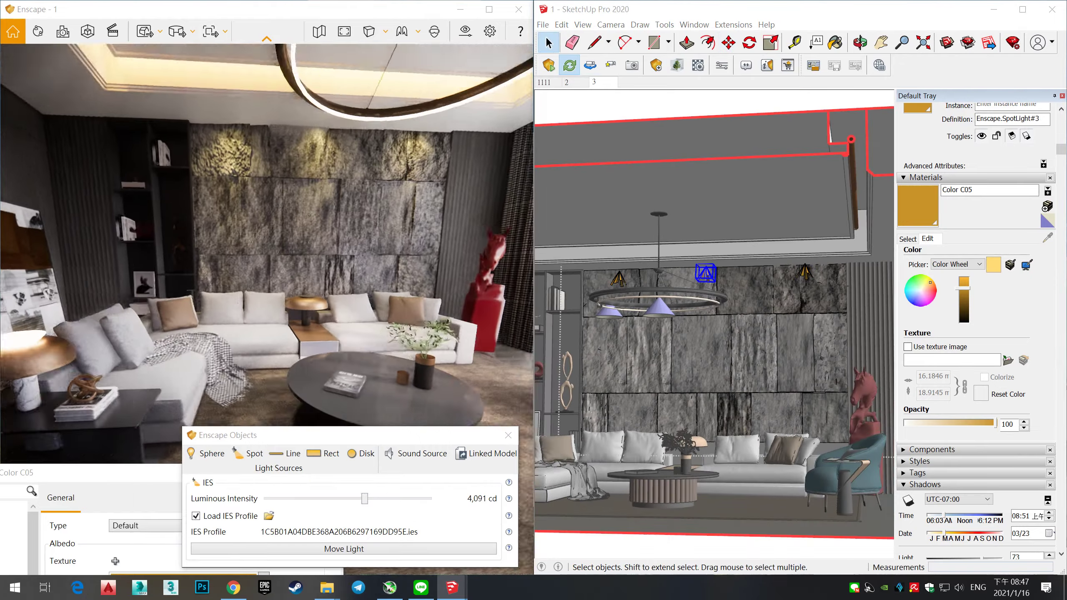
left_click(968, 288)
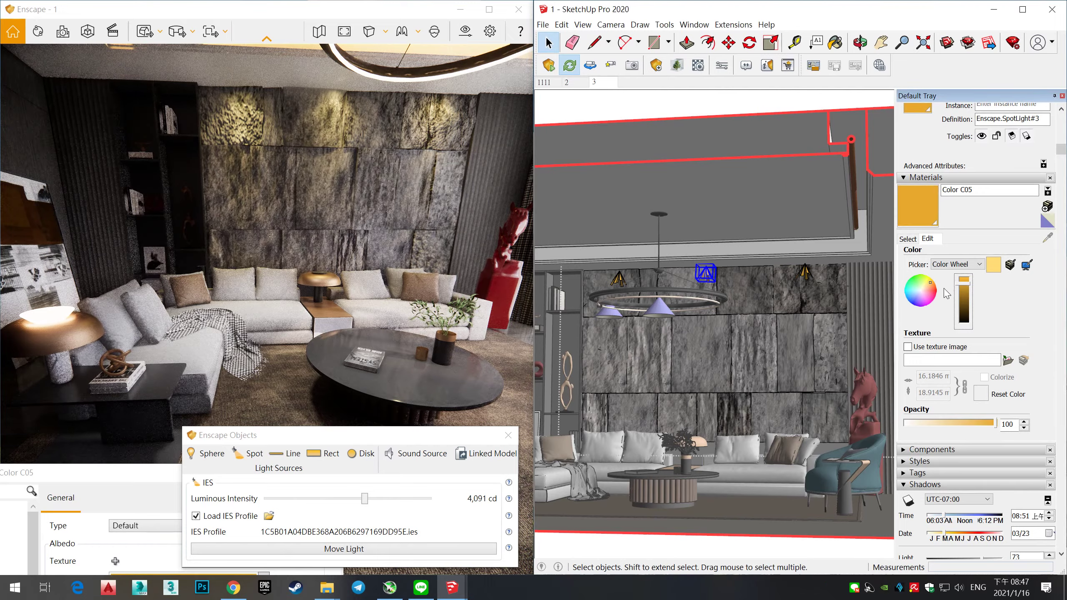
middle_click_drag(713, 294, 780, 336)
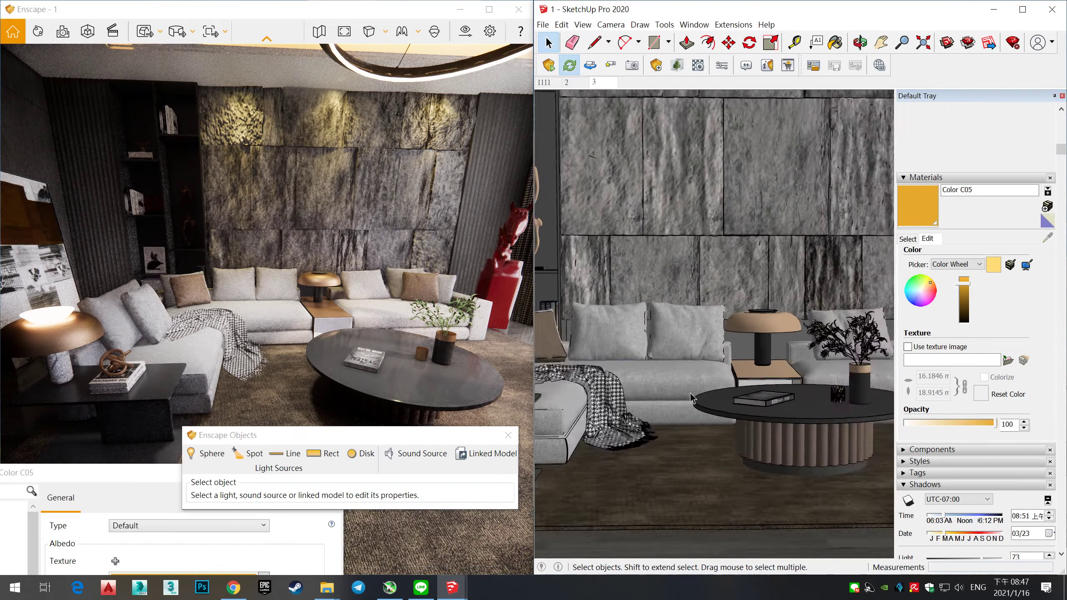
Step: Sample the dark material and paint the side-table light strip with it
left_click(1048, 238)
left_click(781, 336)
key("space")
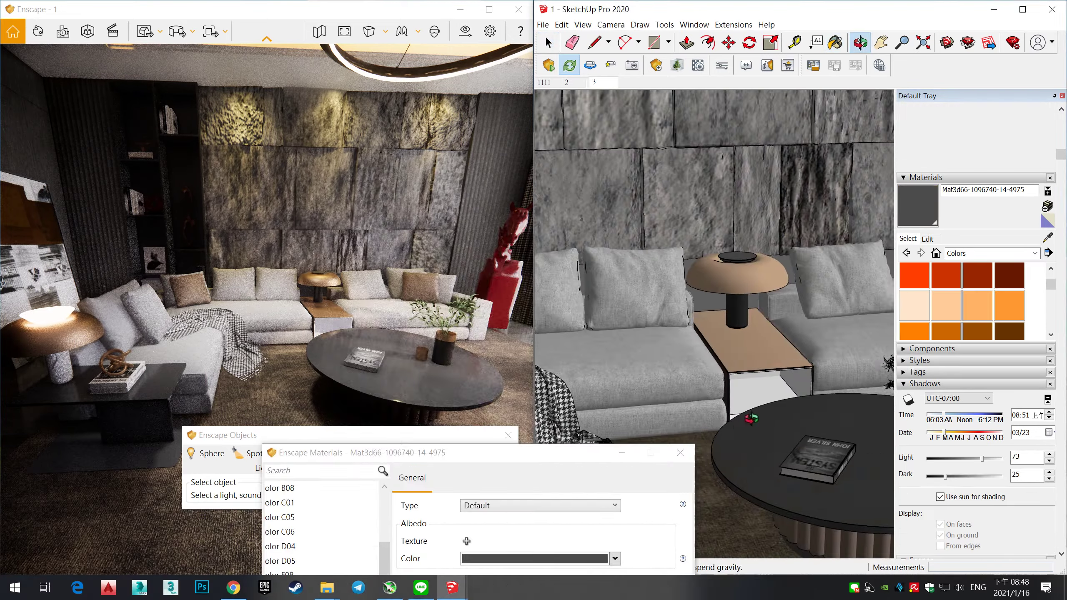
scroll(764, 389, "up", 3)
left_click(764, 388)
left_click(836, 43)
left_click(770, 365)
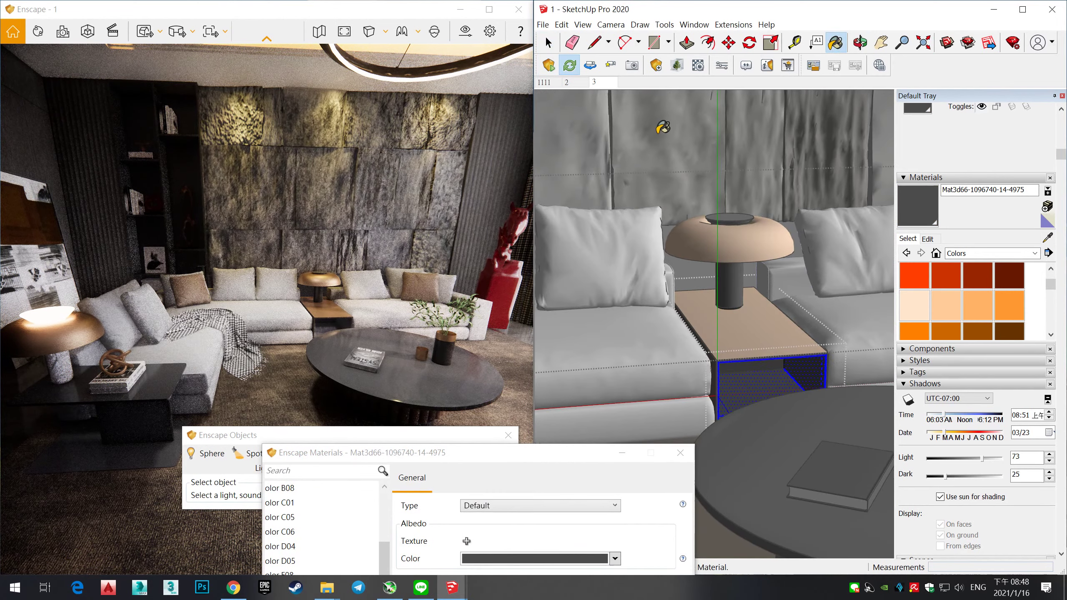
Step: Add a line light under the top bookshelf shelf and paint it orange Color C04
middle_click_drag(650, 246, 546, 357, "shift")
left_click(319, 456)
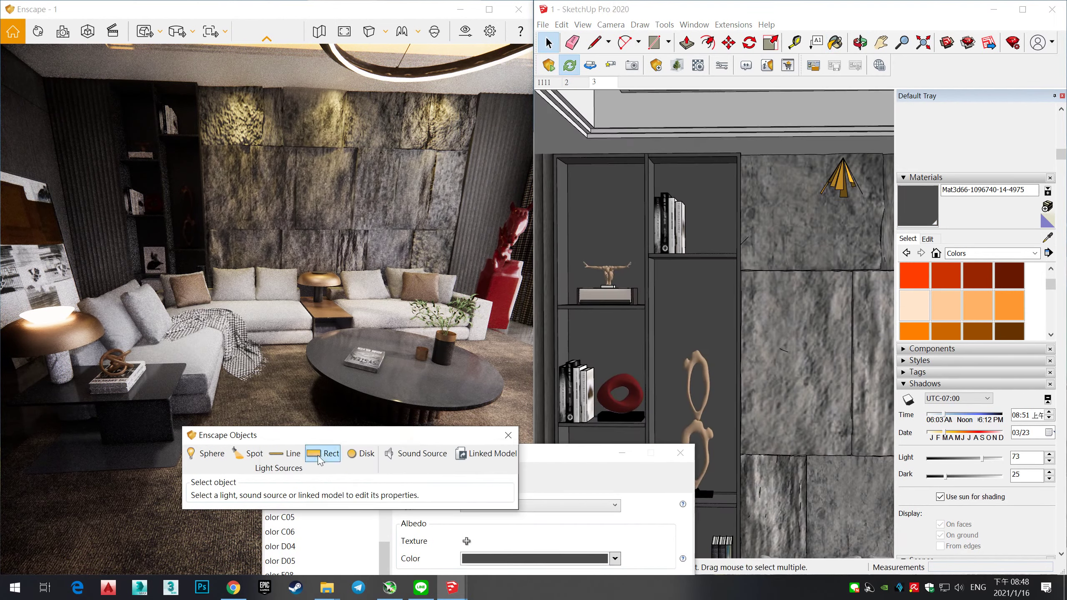
left_click(667, 164)
left_click(1010, 304)
left_click(666, 163)
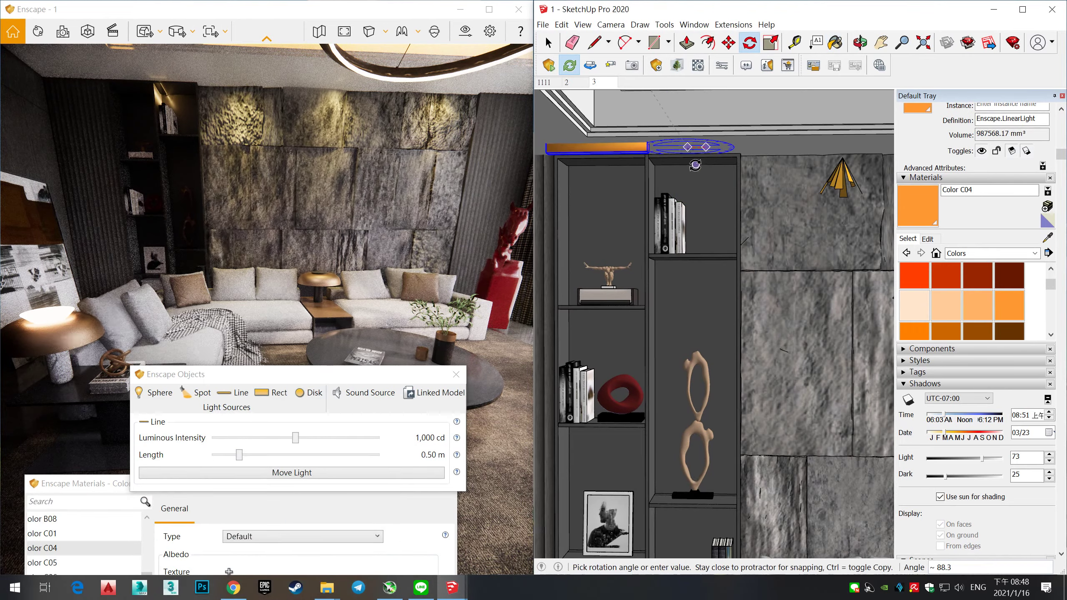
Step: Dim the line light to 271 cd, then delete the top-shelf lights
mouse_move(705, 170)
middle_mouse_down()
mouse_move(726, 296)
mouse_move(740, 139)
mouse_move(685, 194)
middle_mouse_up()
key("m")
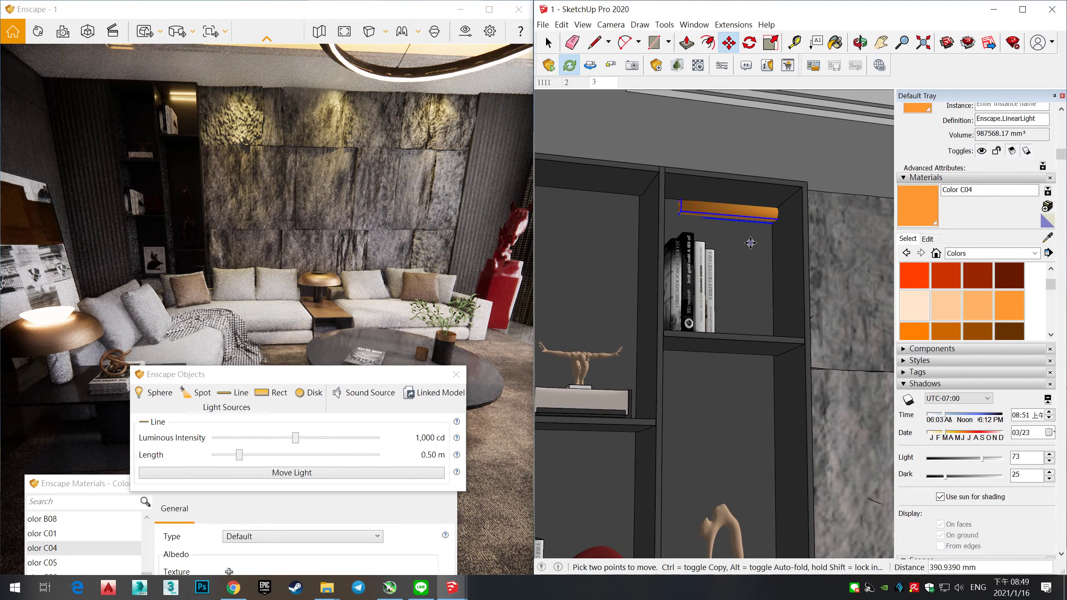
left_click_drag(296, 438, 280, 438)
mouse_move(697, 269)
middle_mouse_down()
mouse_move(727, 271)
mouse_move(676, 204)
middle_mouse_up()
scroll(632, 398, "up", 3)
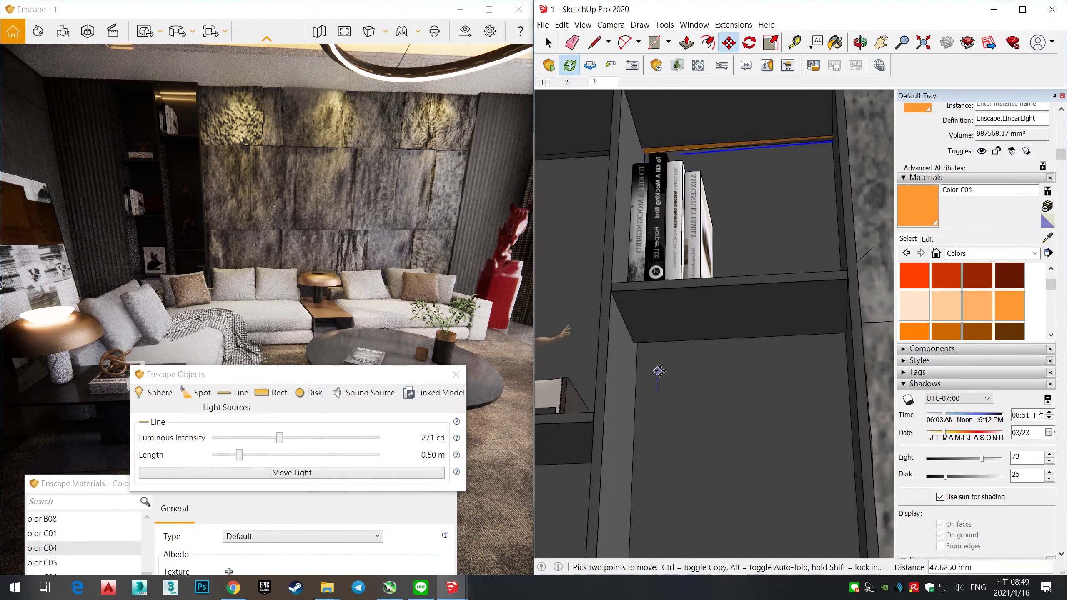
scroll(672, 381, "down", 3)
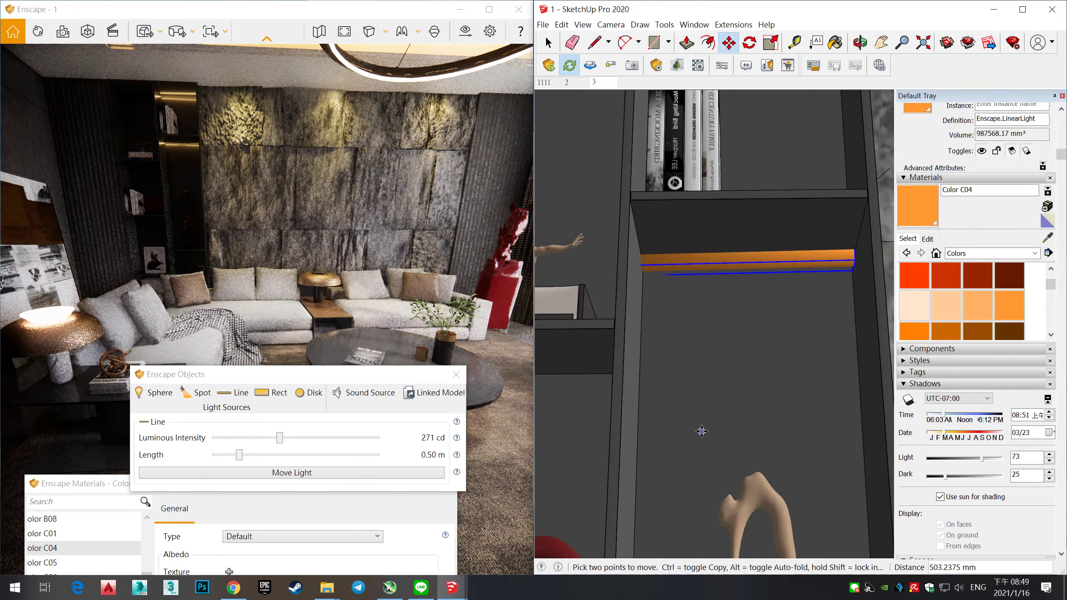
mouse_move(702, 432)
middle_mouse_down()
mouse_move(770, 448)
mouse_move(764, 437)
middle_mouse_up()
left_click(756, 164)
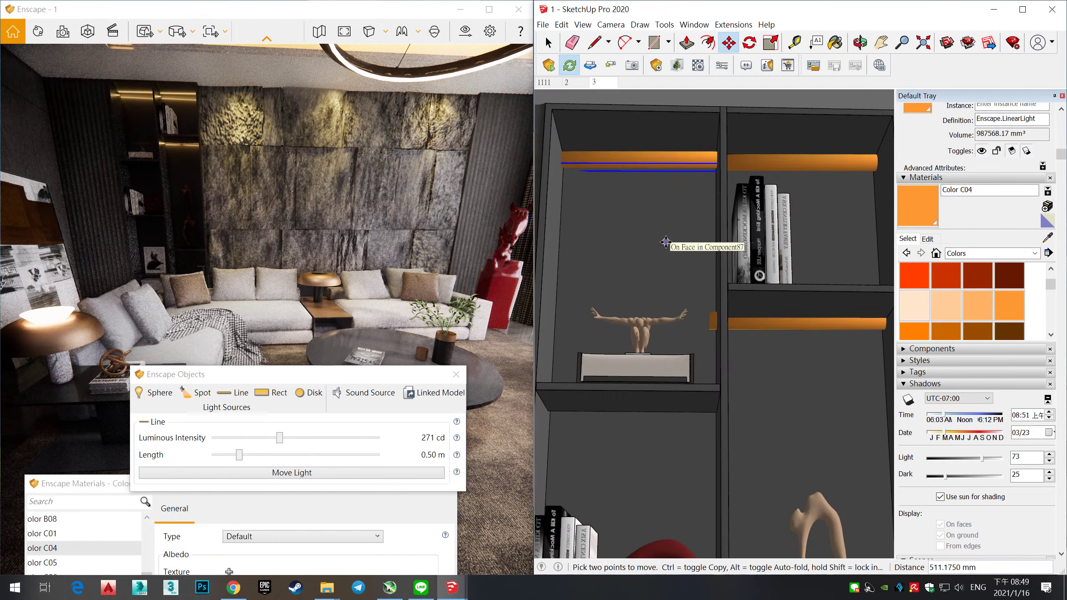
key("Delete")
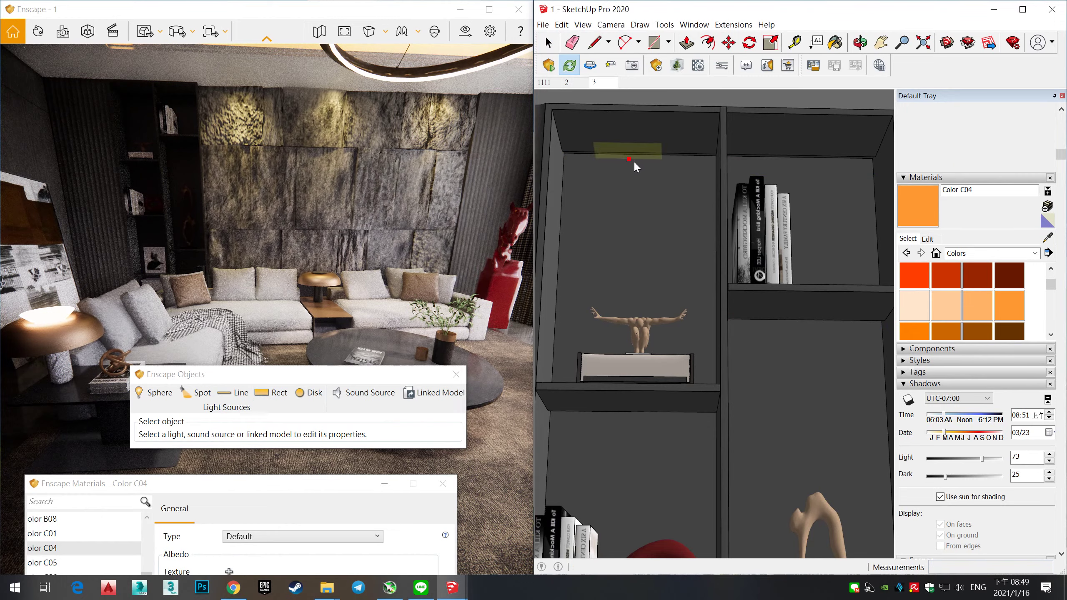
Step: Add an orange Color C04 rectangular light under a shelf and size it across the shelf
left_click(629, 168)
left_click(999, 319)
left_click(620, 151)
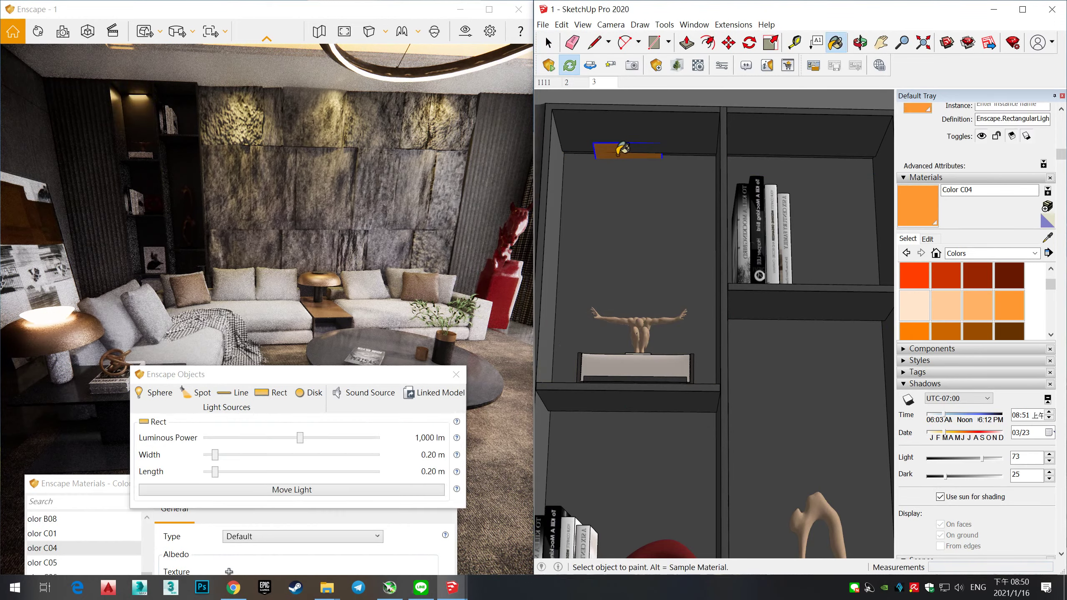
middle_click_drag(714, 336, 693, 294)
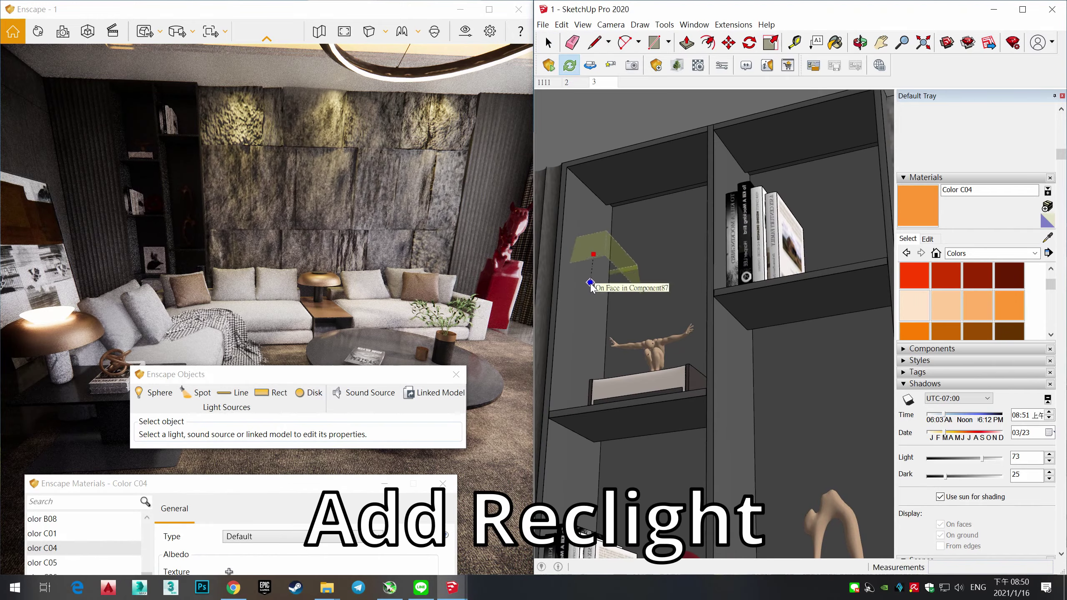
left_click(599, 283)
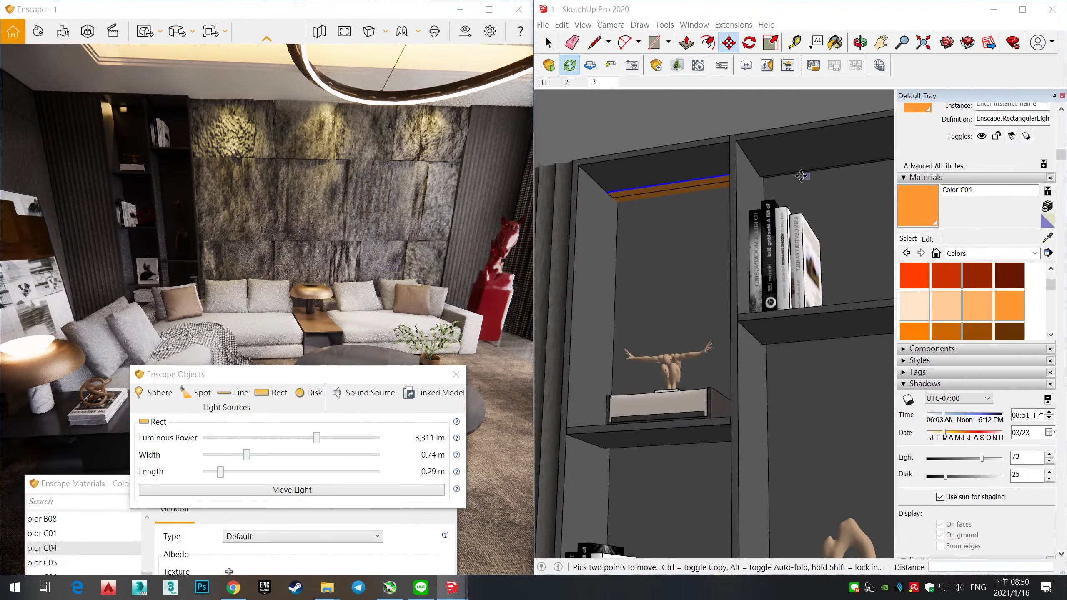
middle_click_drag(801, 176, 810, 185)
left_click_drag(246, 455, 210, 472)
middle_click_drag(716, 236, 715, 174)
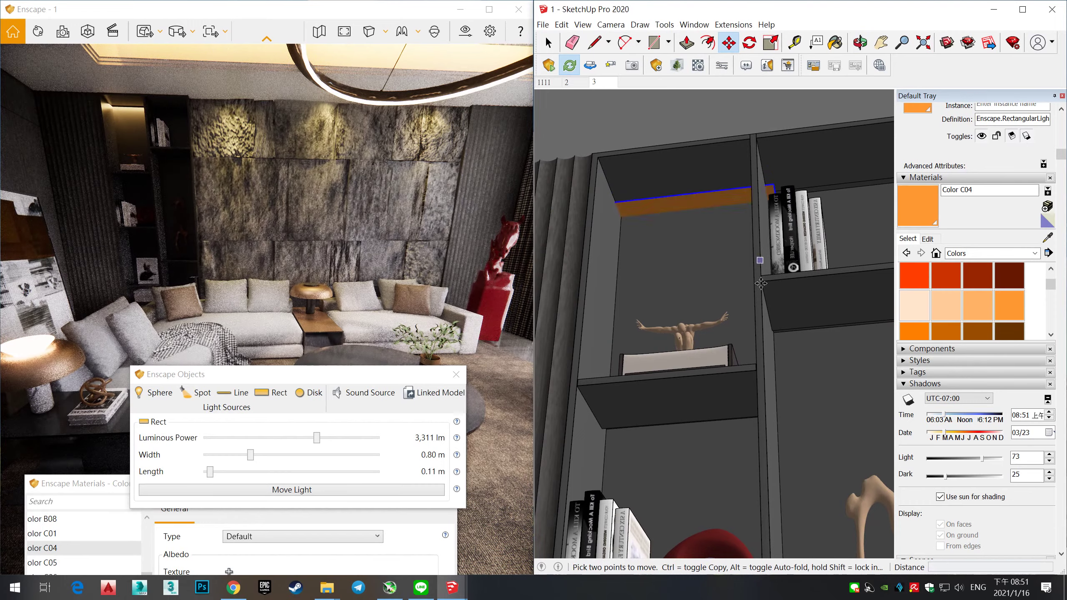
Step: Copy the orange light strip down onto a lower bookshelf shelf
scroll(759, 227, "up", 5)
scroll(759, 227, "up", 3)
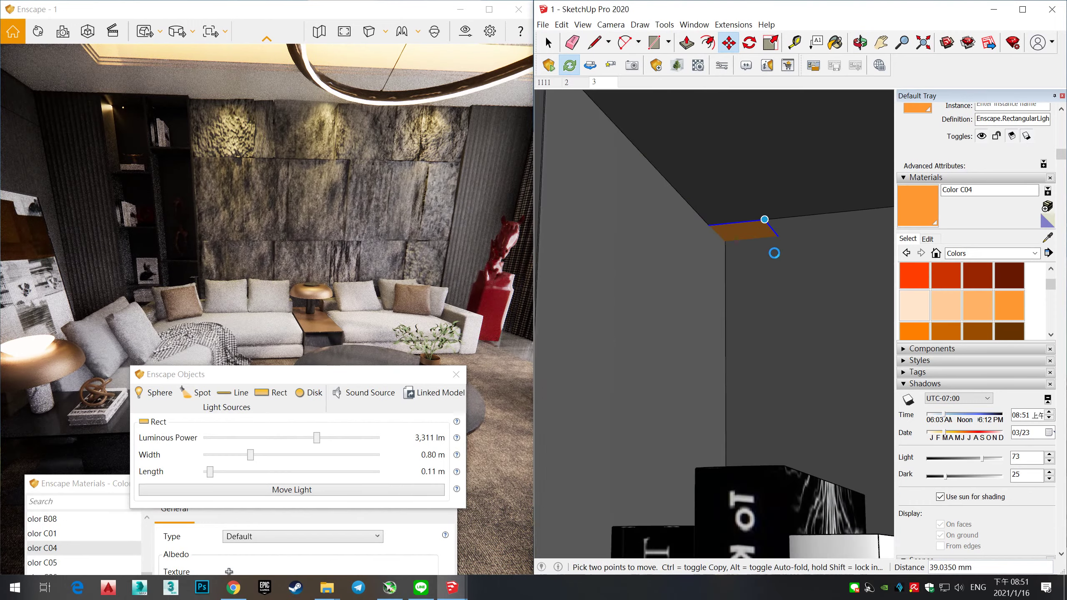
scroll(774, 253, "down", 3)
scroll(714, 286, "down", 2)
scroll(654, 315, "down", 2)
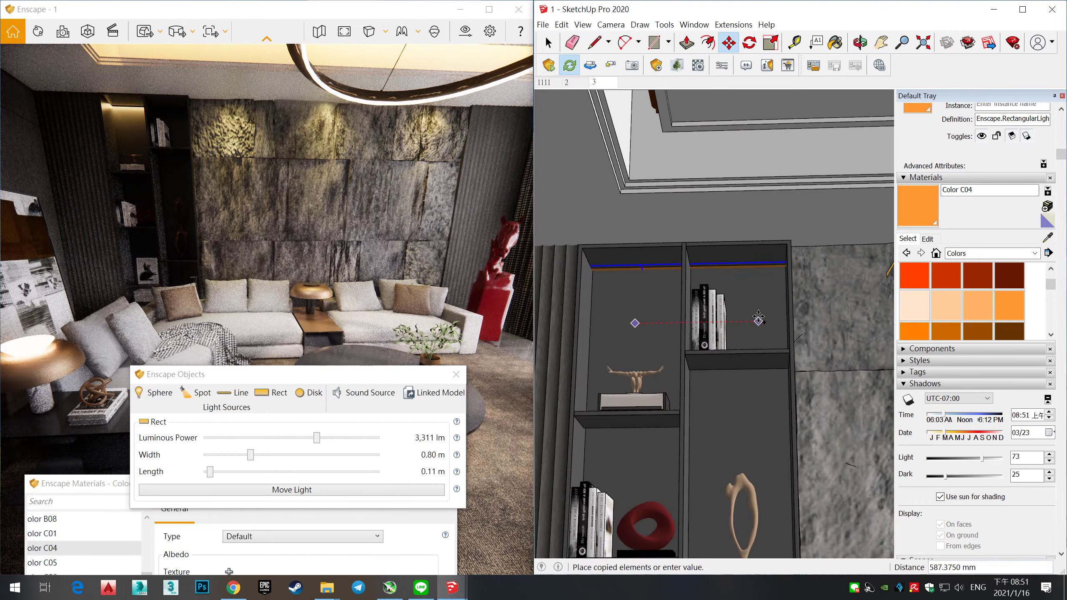
left_click(758, 320)
scroll(698, 196, "down", 2)
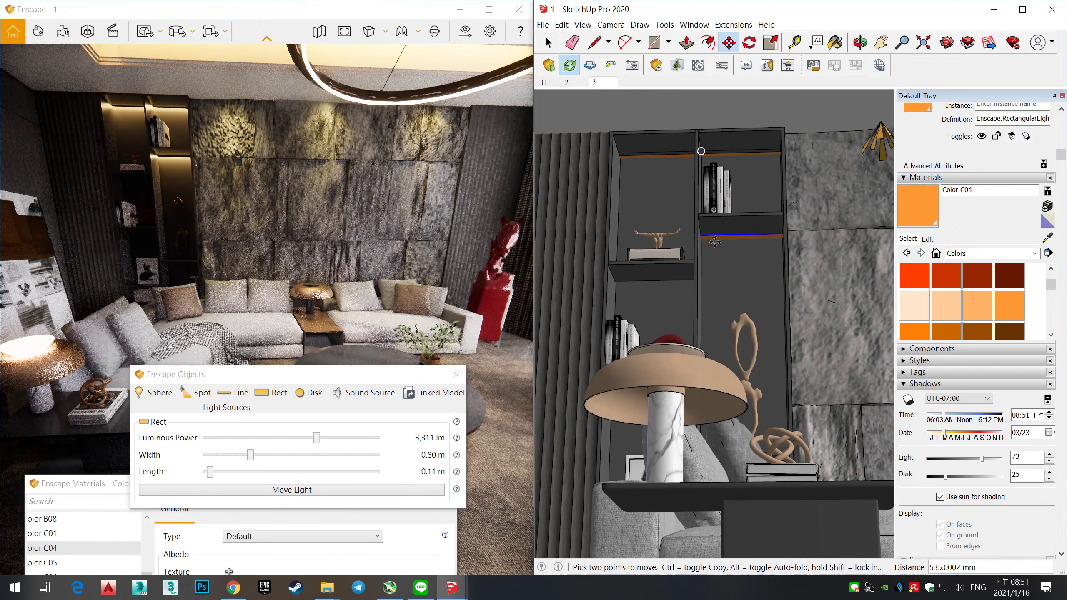
scroll(715, 242, "up", 5)
mouse_move(652, 206)
middle_mouse_down()
mouse_move(786, 201)
mouse_move(795, 163)
middle_mouse_up()
key("ctrl")
left_click(797, 161)
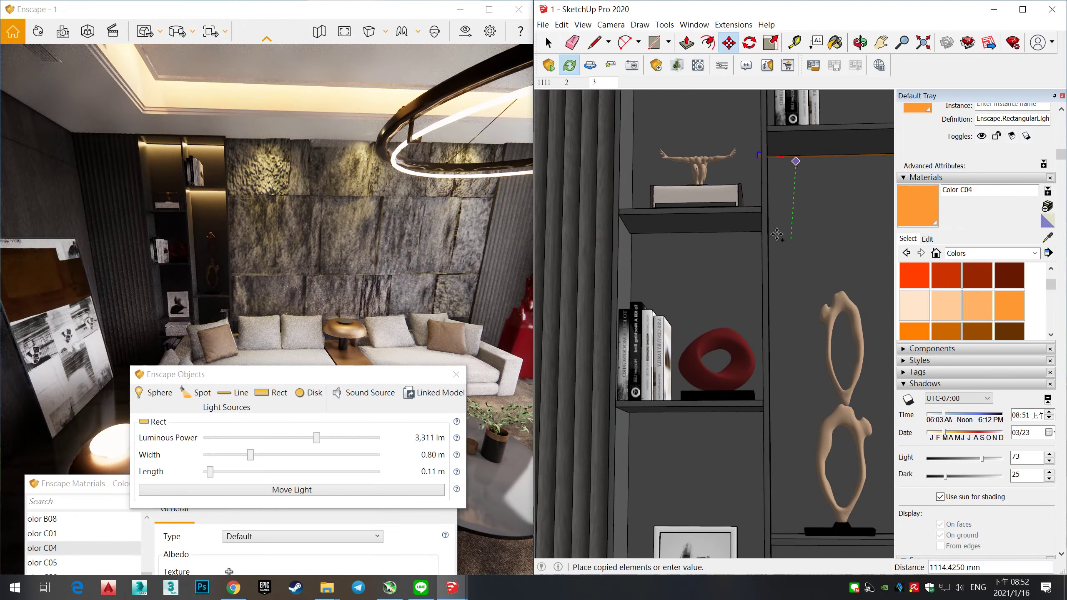
left_click(804, 233)
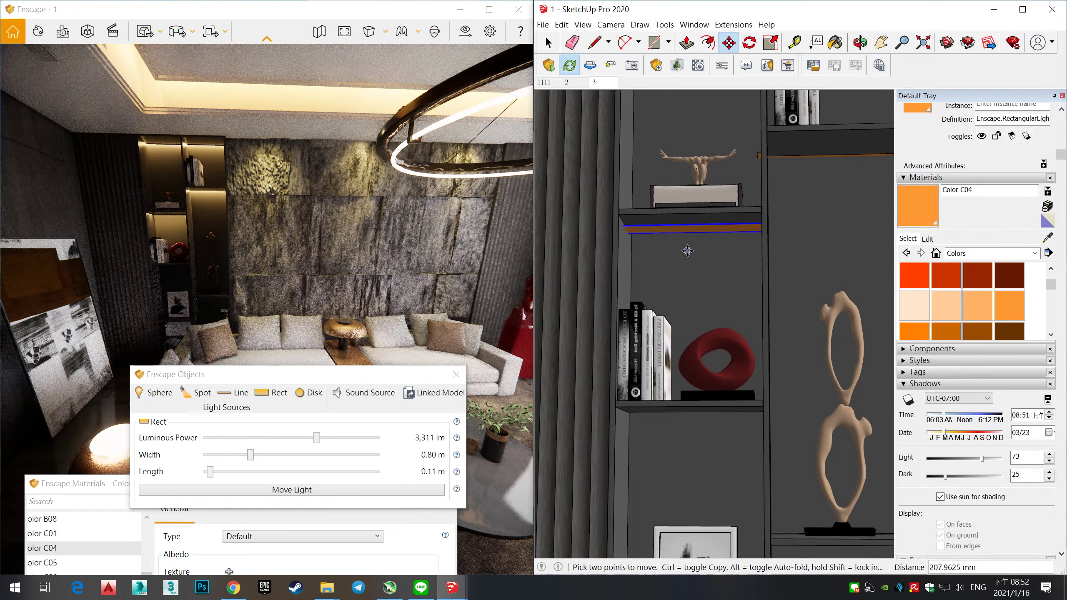
Step: Cancel the copy and bring the tall sculpture into view
middle_click_drag(738, 226, 683, 205)
scroll(688, 304, "up", 3)
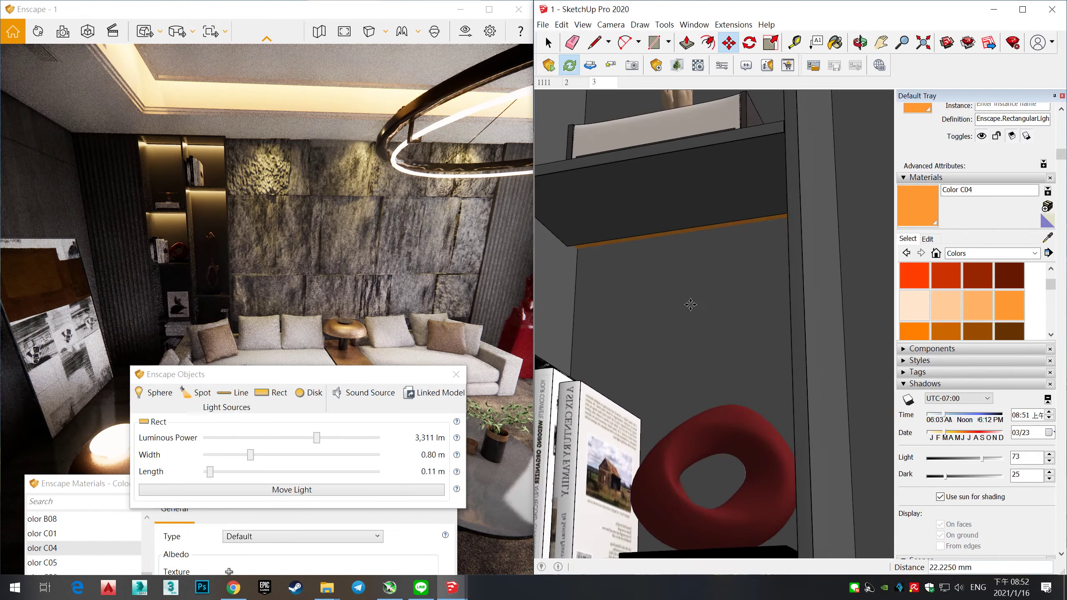
scroll(690, 304, "up", 2)
scroll(721, 280, "down", 6)
middle_click_drag(748, 336, 741, 269)
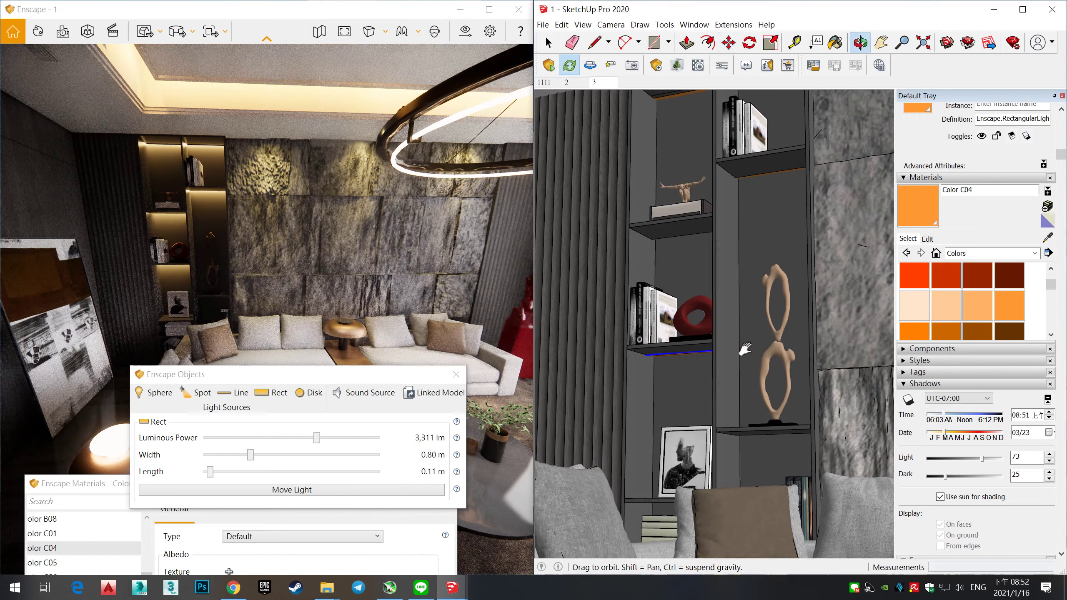
key("space")
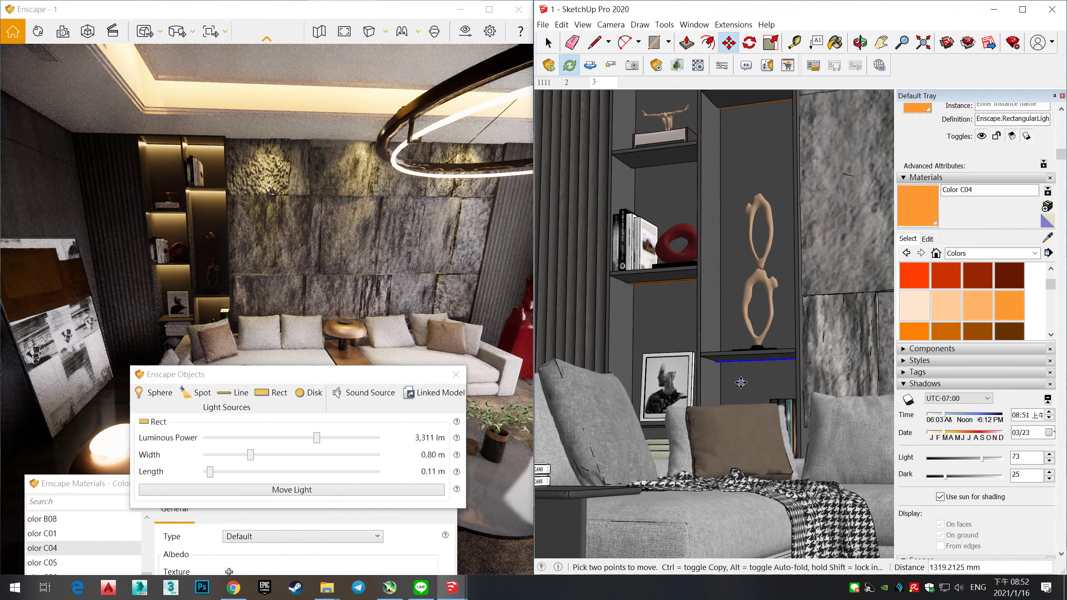
mouse_move(741, 383)
middle_mouse_down("shift")
mouse_move(730, 277)
mouse_move(659, 273)
middle_mouse_up("shift")
scroll(689, 164, "up", 3)
left_click(729, 43)
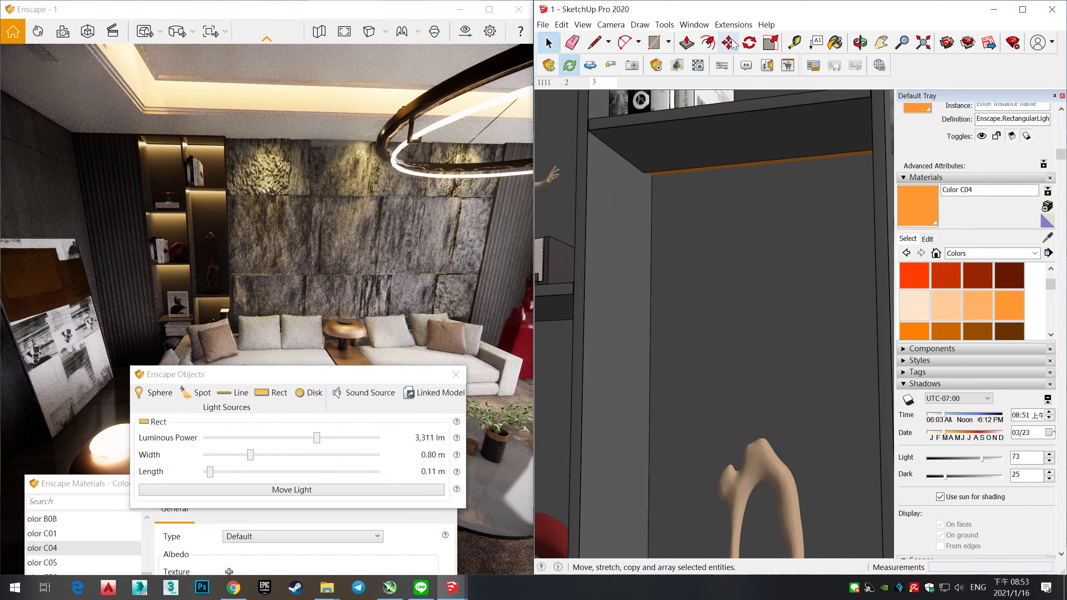
scroll(719, 263, "down", 5)
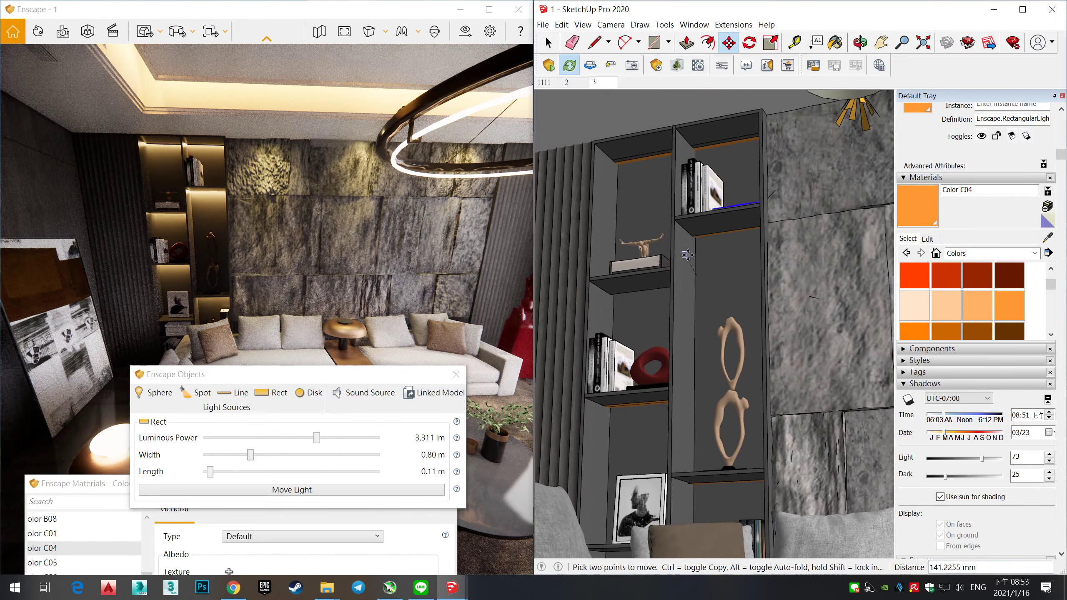
middle_click_drag(720, 266, 674, 208, "shift")
key("space")
Step: Edit the light's component and rotate the rectangular light to angle above the sculpture
right_click(666, 154)
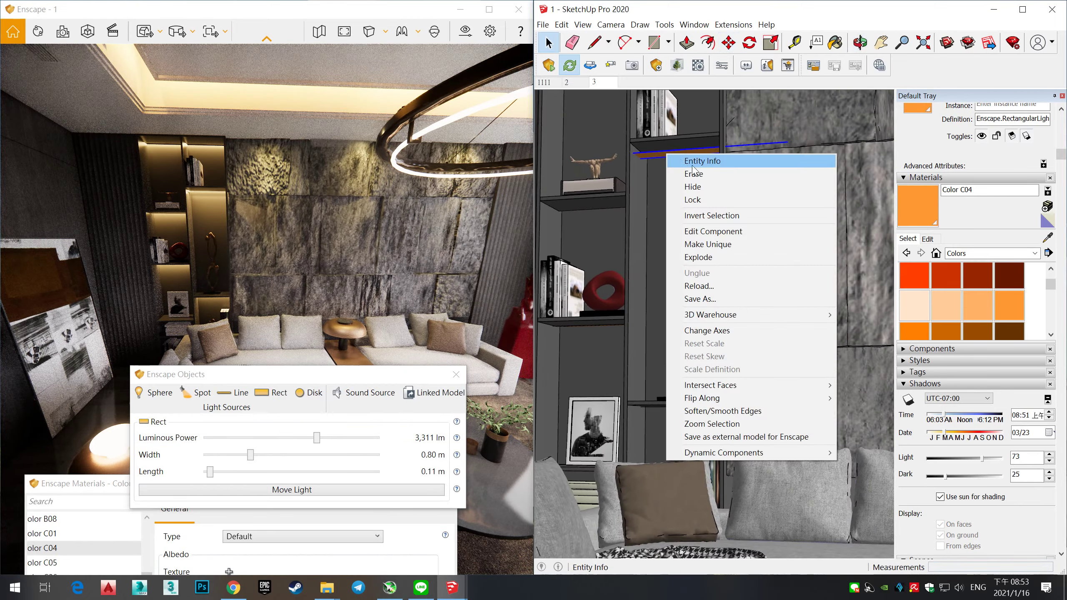
key("Escape")
key("space")
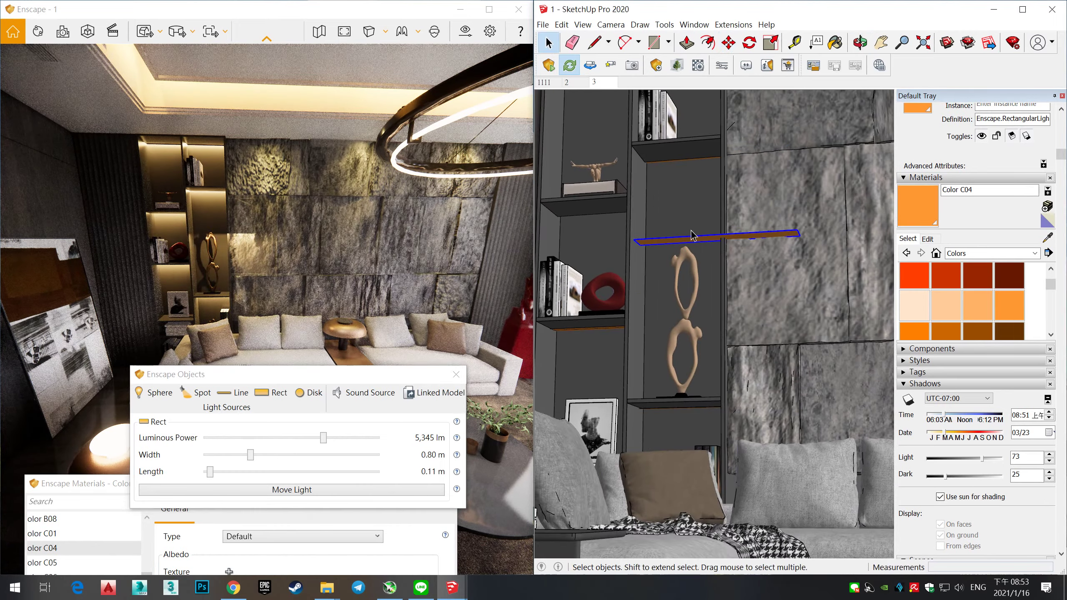
right_click(669, 239)
left_click(691, 318)
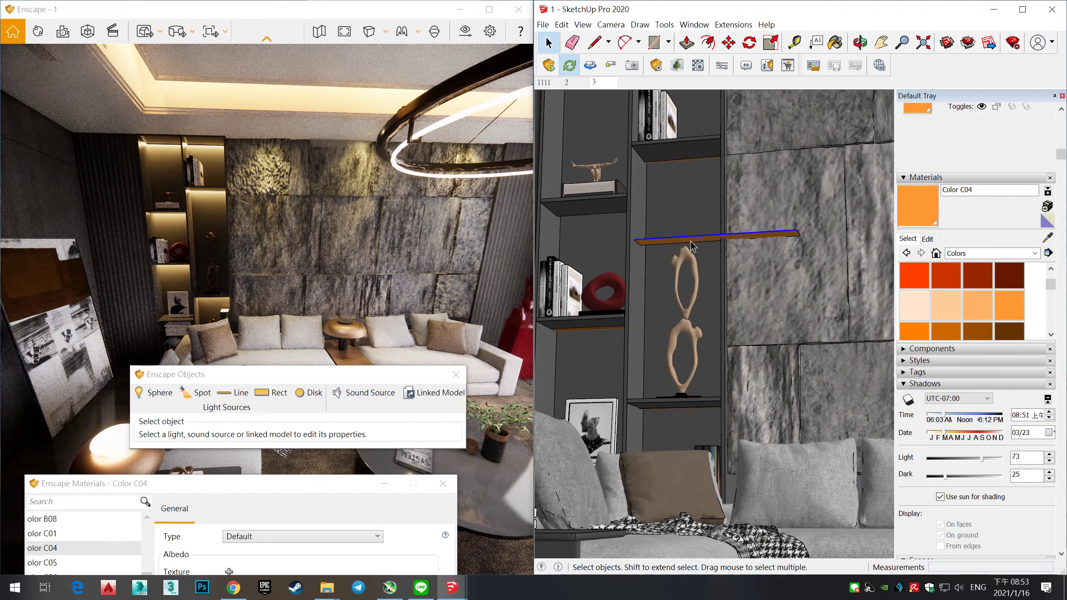
left_click(681, 244)
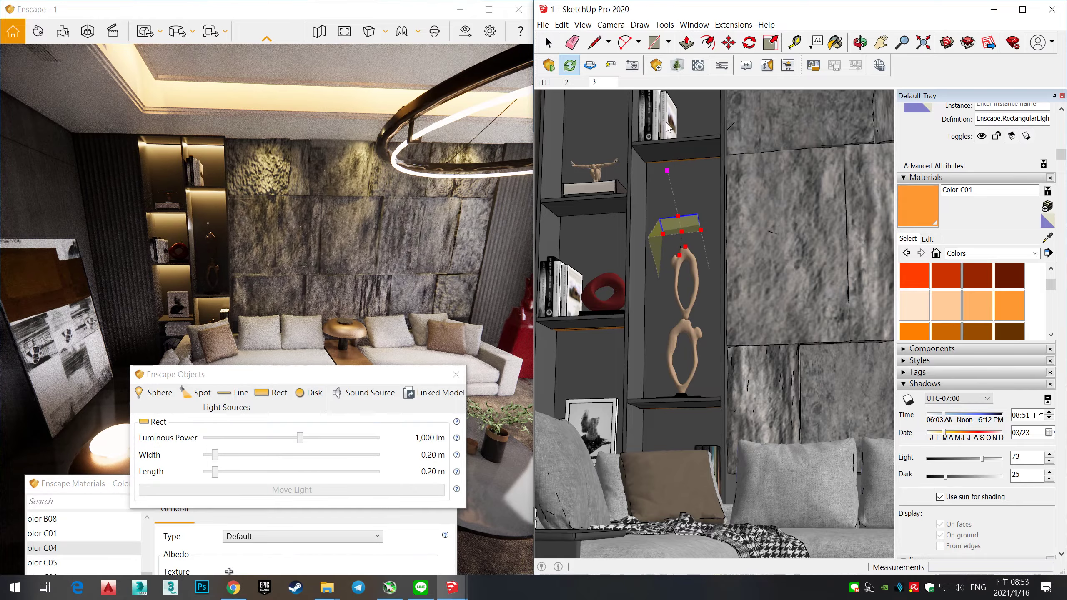
key("q")
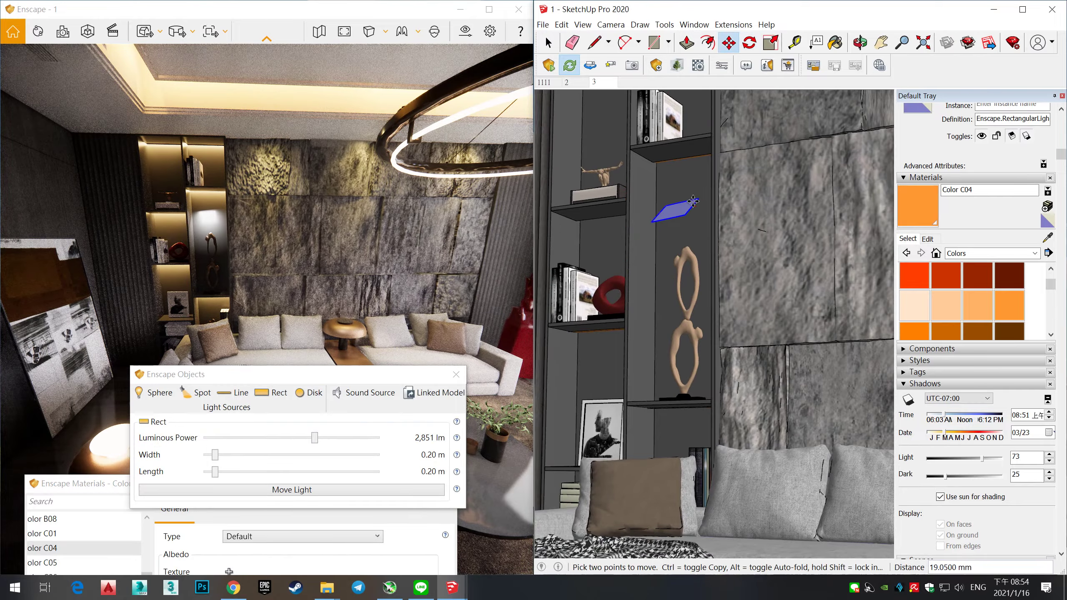
scroll(650, 237, "down", 2)
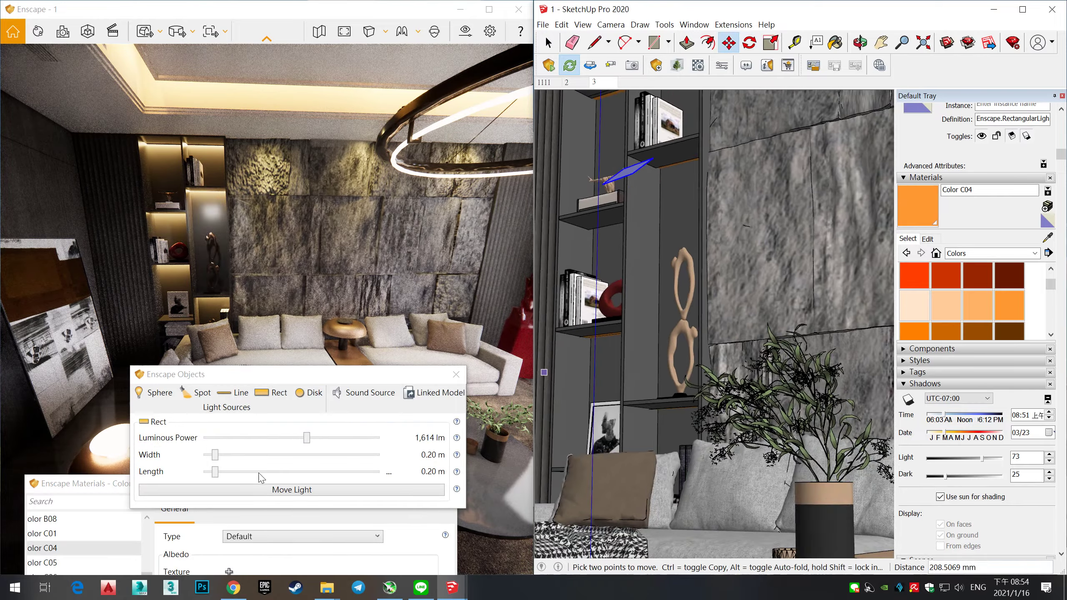
scroll(671, 222, "up", 2)
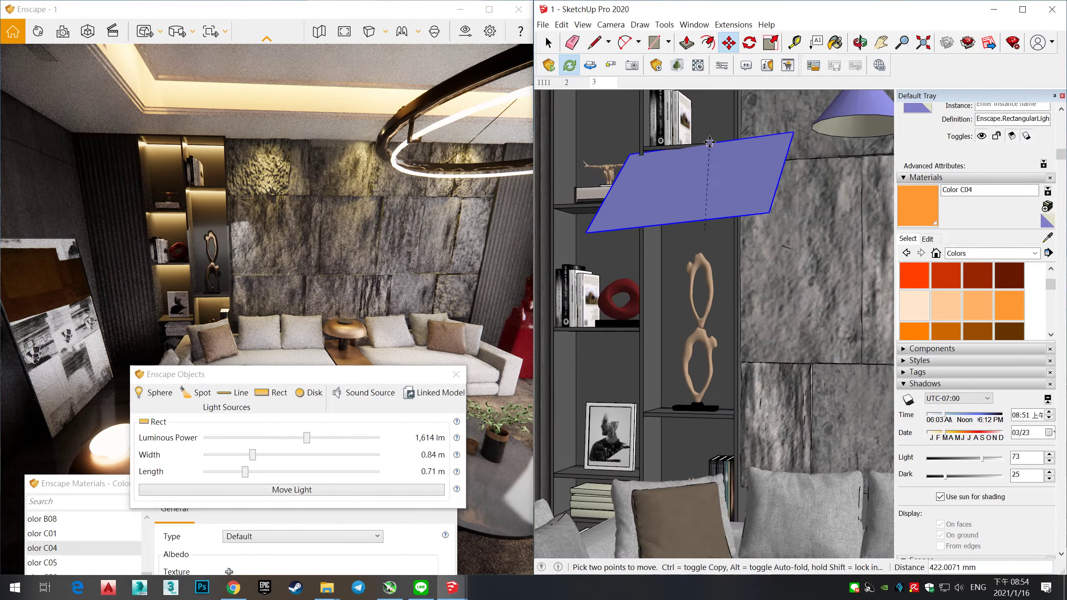
key("Escape")
scroll(806, 236, "down", 3)
scroll(798, 210, "down", 3)
Step: Select the IES spotlight on the stone wall and reposition it
key("space")
left_click(787, 165)
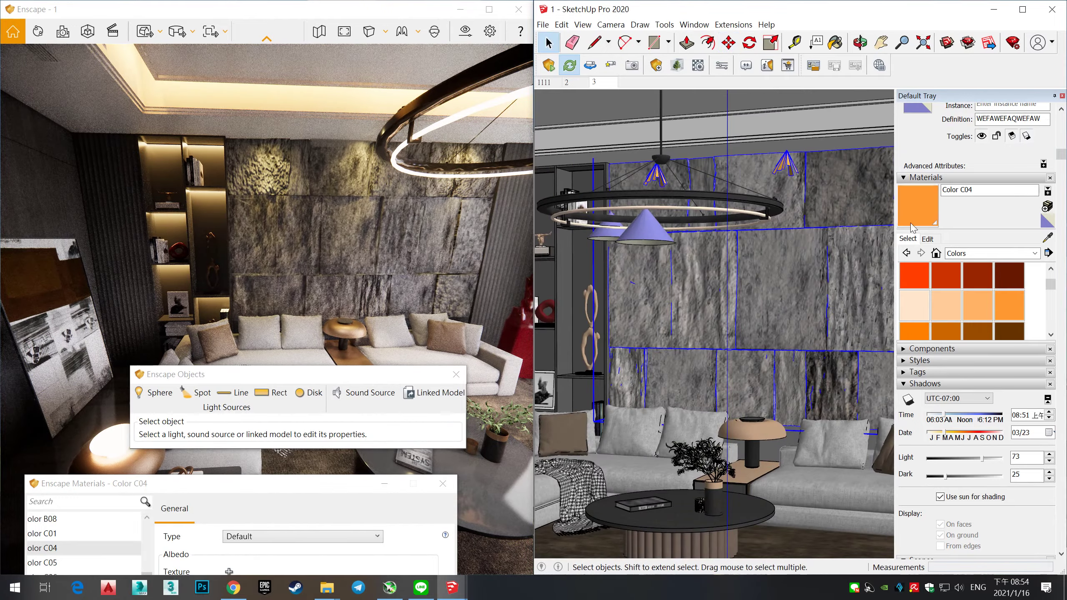
middle_click_drag(795, 161, 761, 168)
scroll(760, 168, "up", 3)
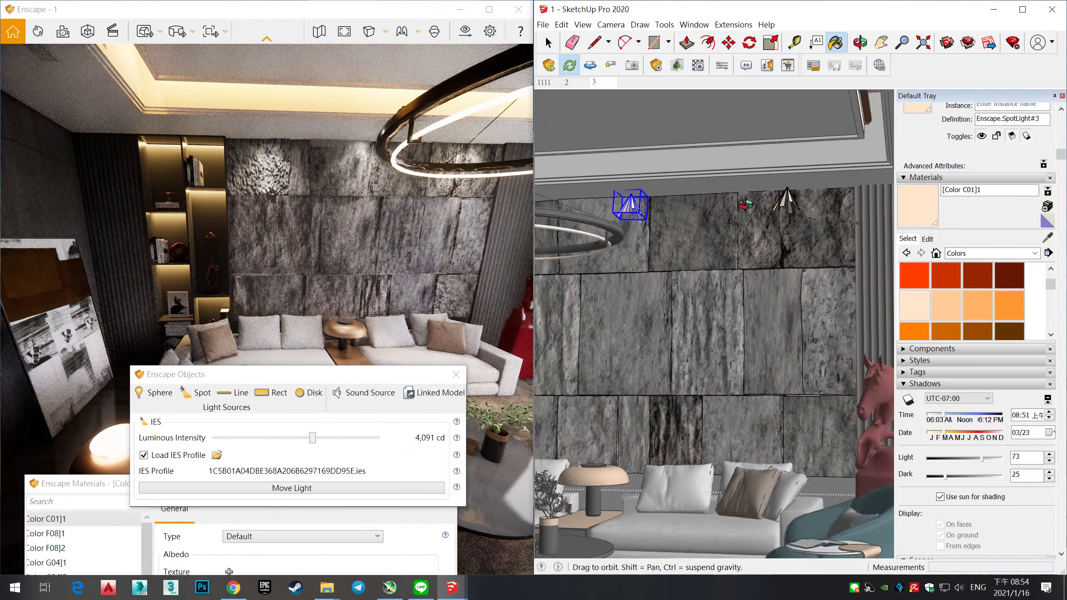
key("space")
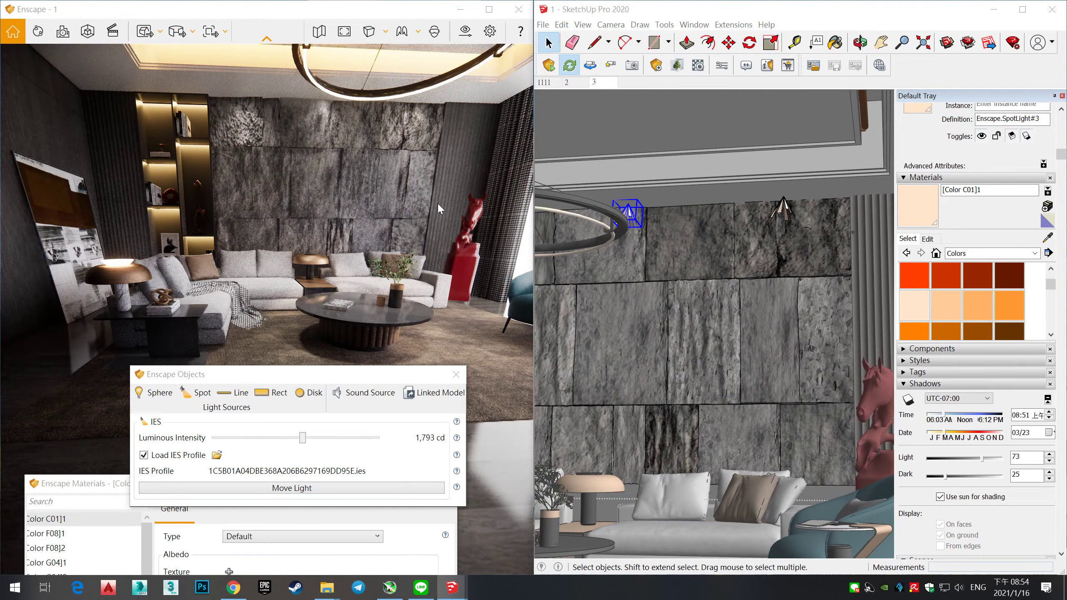
scroll(756, 253, "down", 3)
mouse_move(756, 253)
middle_mouse_down()
mouse_move(772, 295)
mouse_move(752, 264)
middle_mouse_up()
left_click(774, 320)
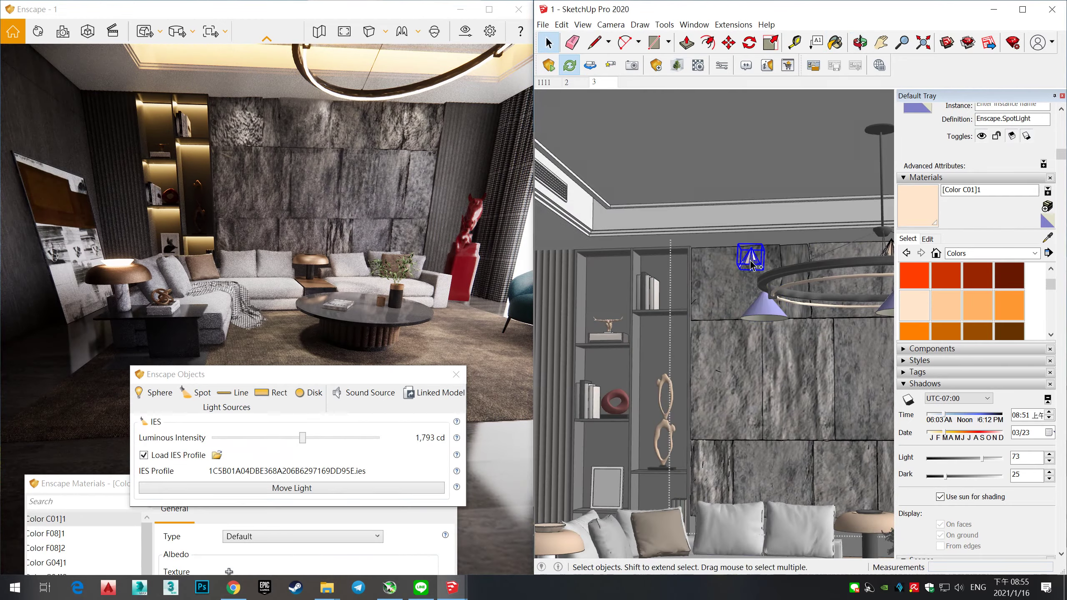
key("m")
left_click(752, 265)
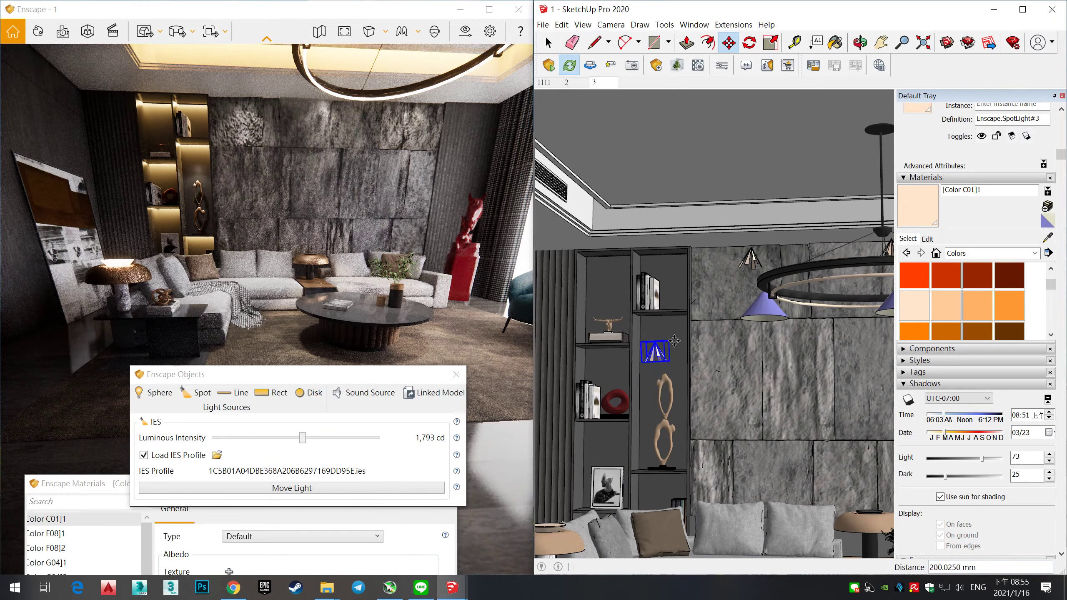
middle_click_drag(674, 342, 715, 386)
Step: Save the frontal camera view as the new 'Enscape scene 1' and select the stone wall
left_click(594, 82)
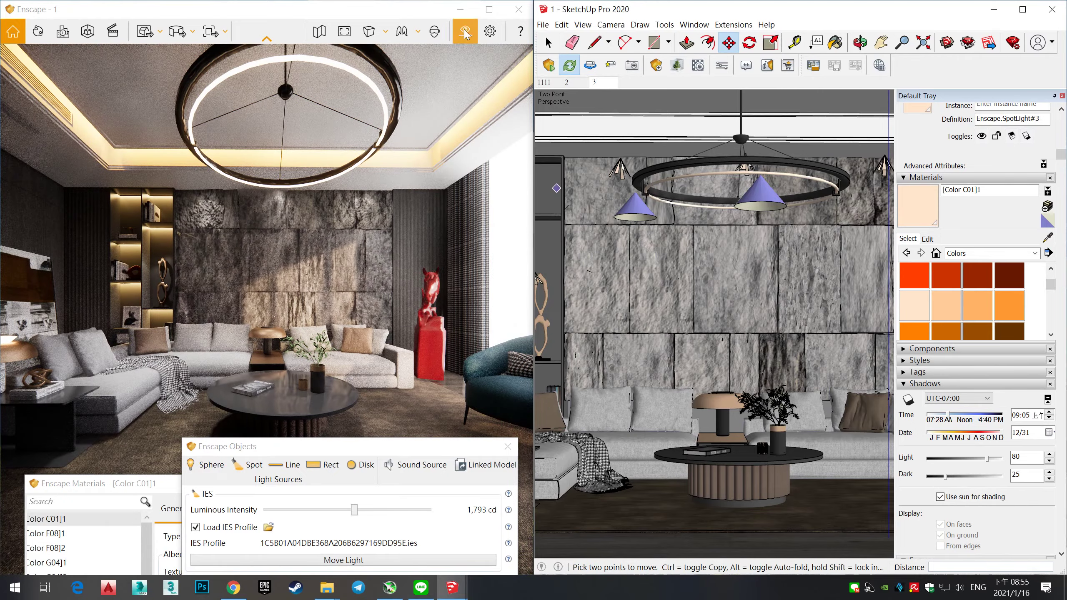
left_click(465, 32)
left_click(949, 89)
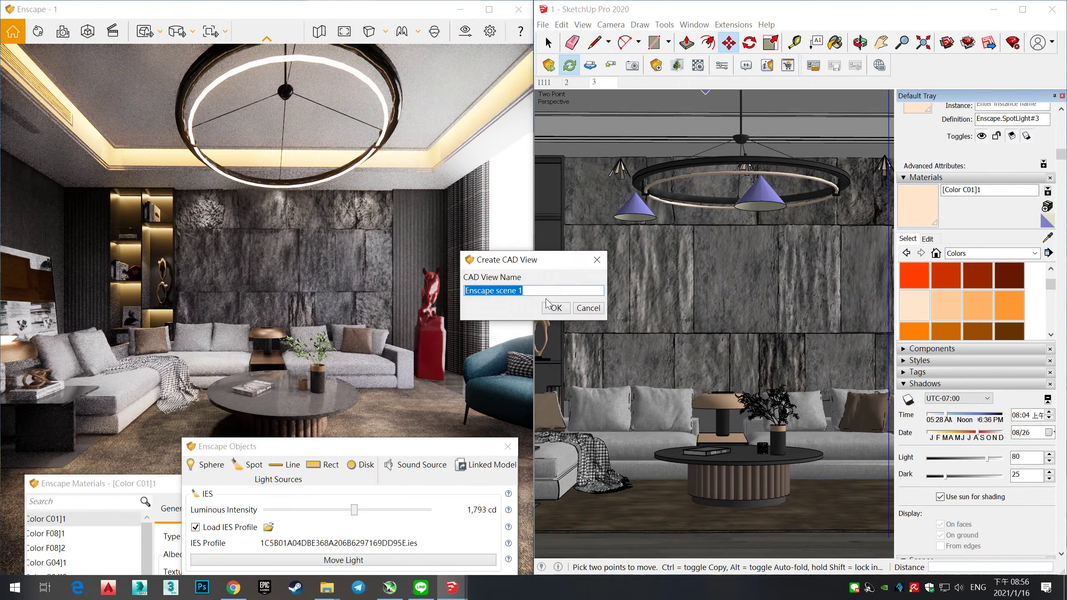
left_click(547, 303)
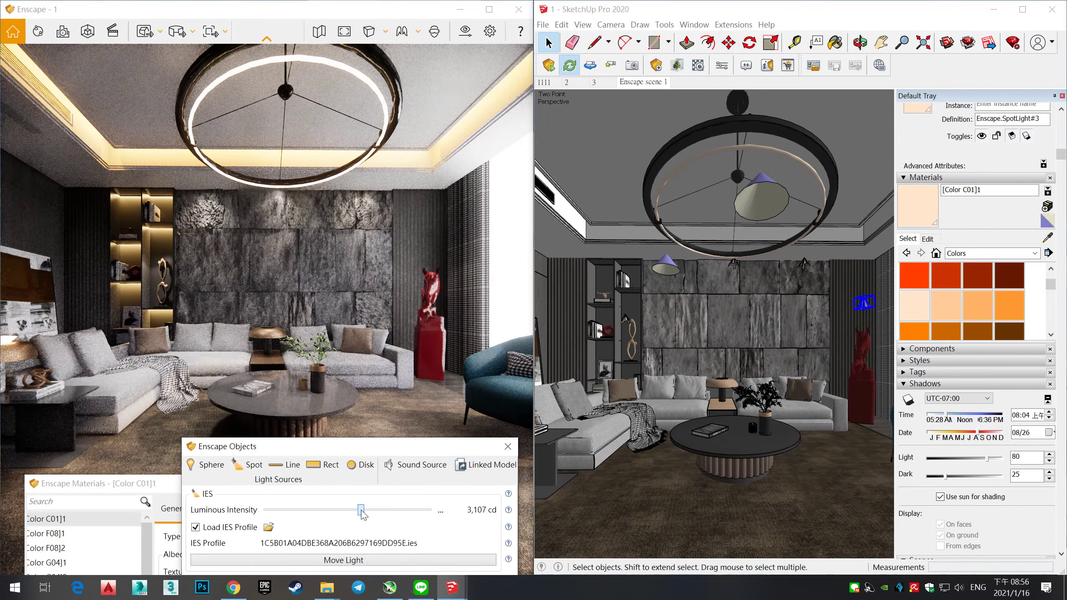
left_click(739, 273)
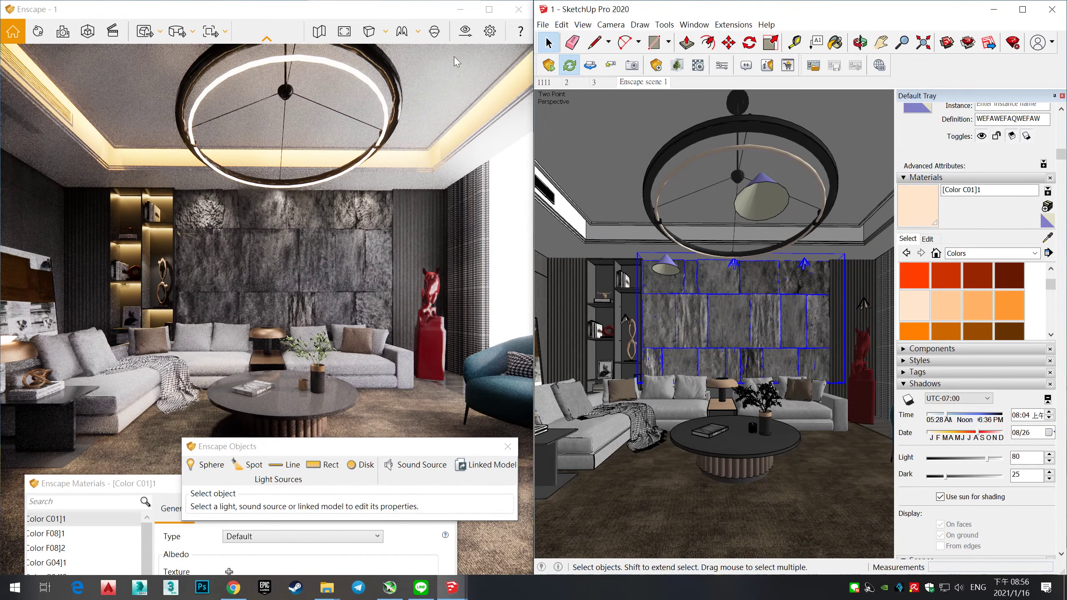
left_click(489, 31)
Step: Raise the sofa fabric texture's Enscape image fade to about 92%
left_click(949, 88)
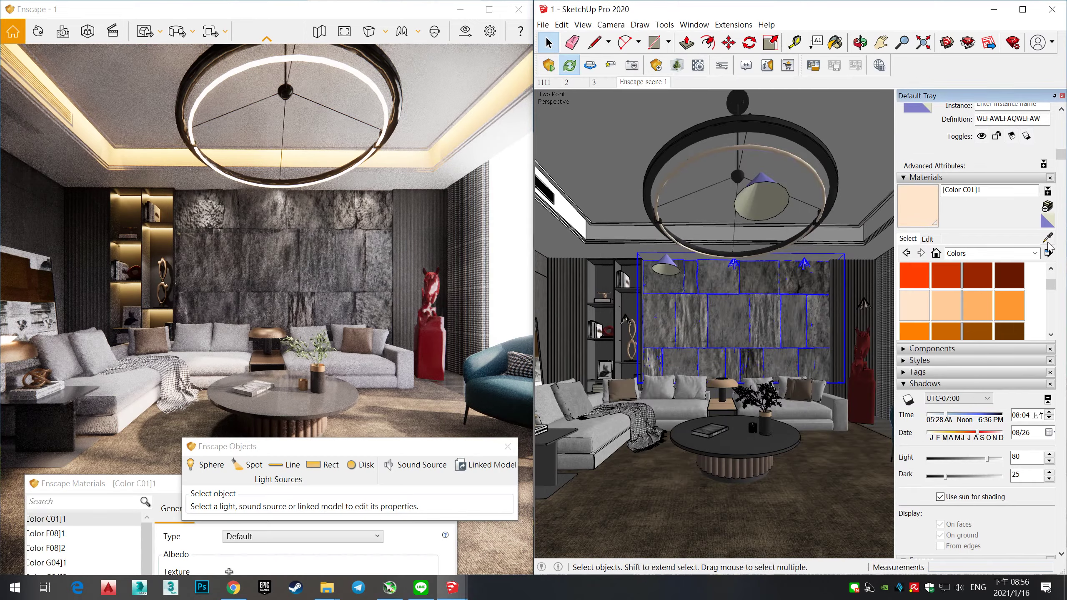
key("b")
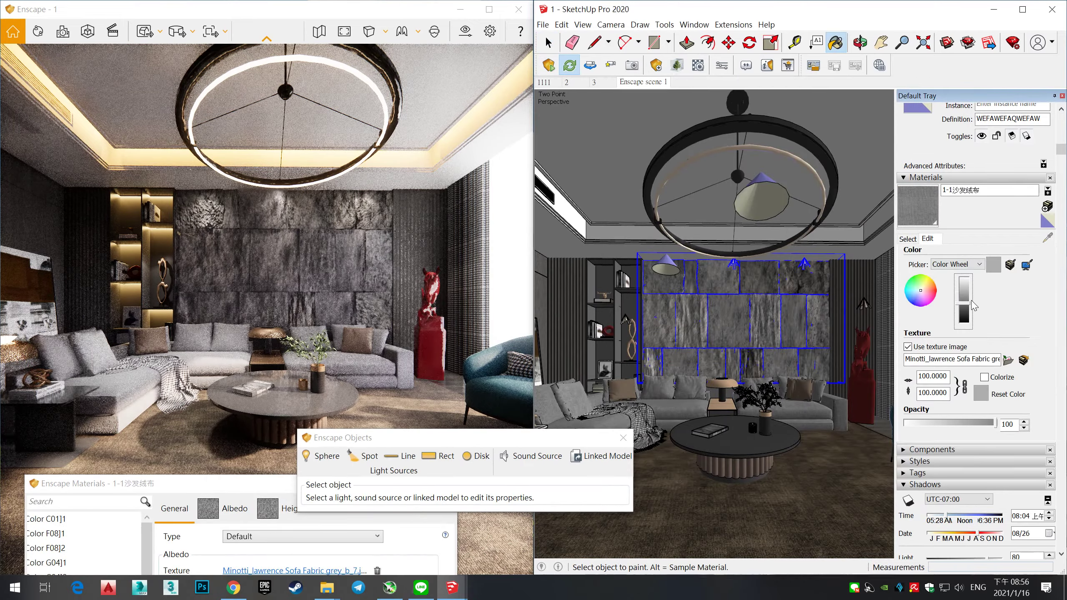
scroll(244, 389, "up", 3)
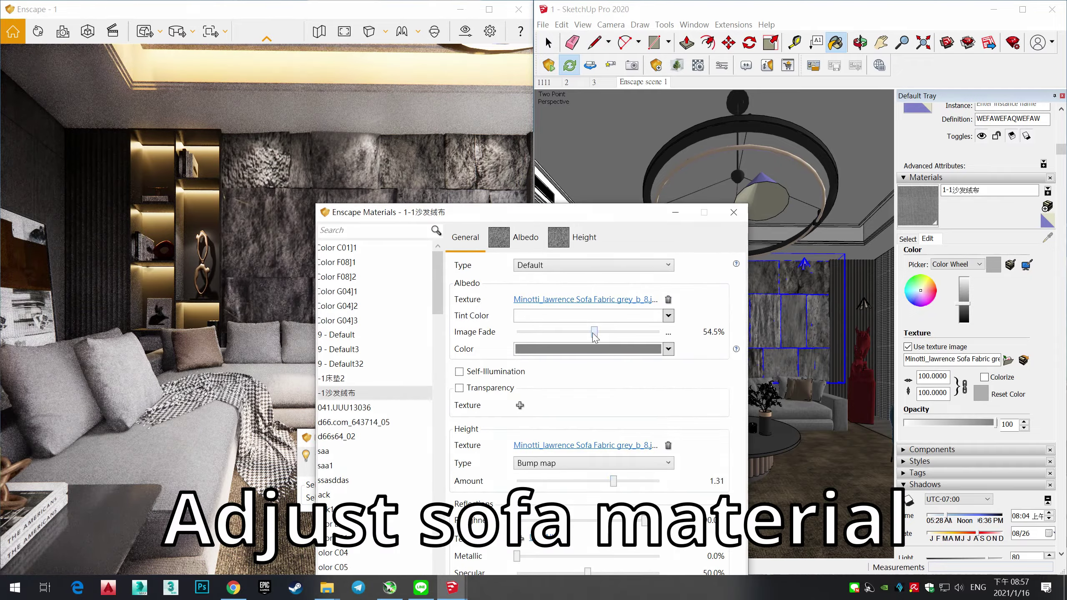
left_click_drag(628, 332, 647, 332)
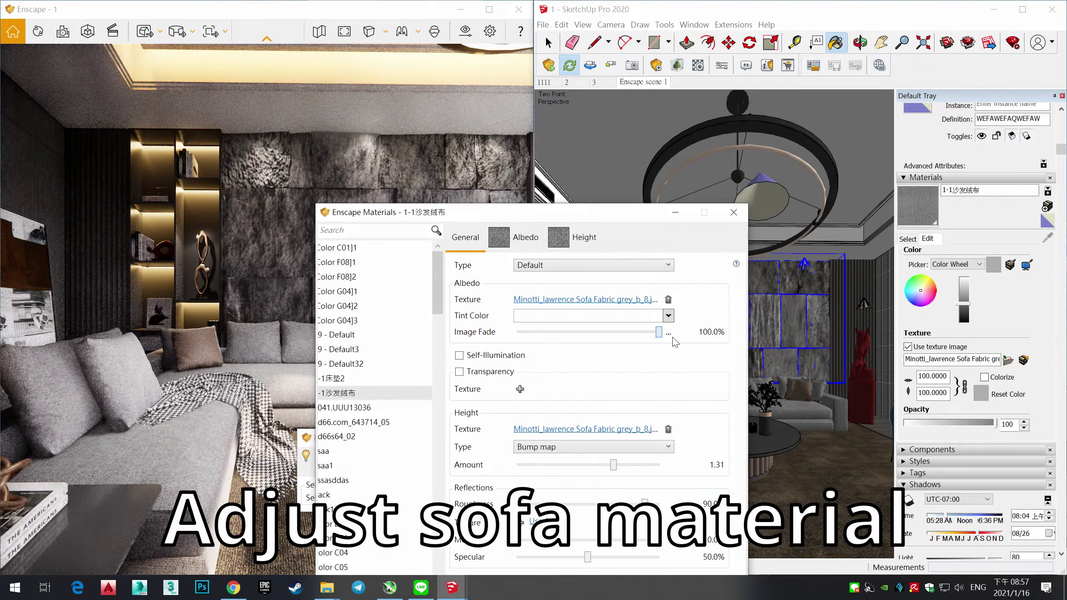
left_click(668, 349)
Step: Make the sofa colour light grey and close the render material editor
left_click(563, 380)
left_click_drag(539, 217, 734, 240)
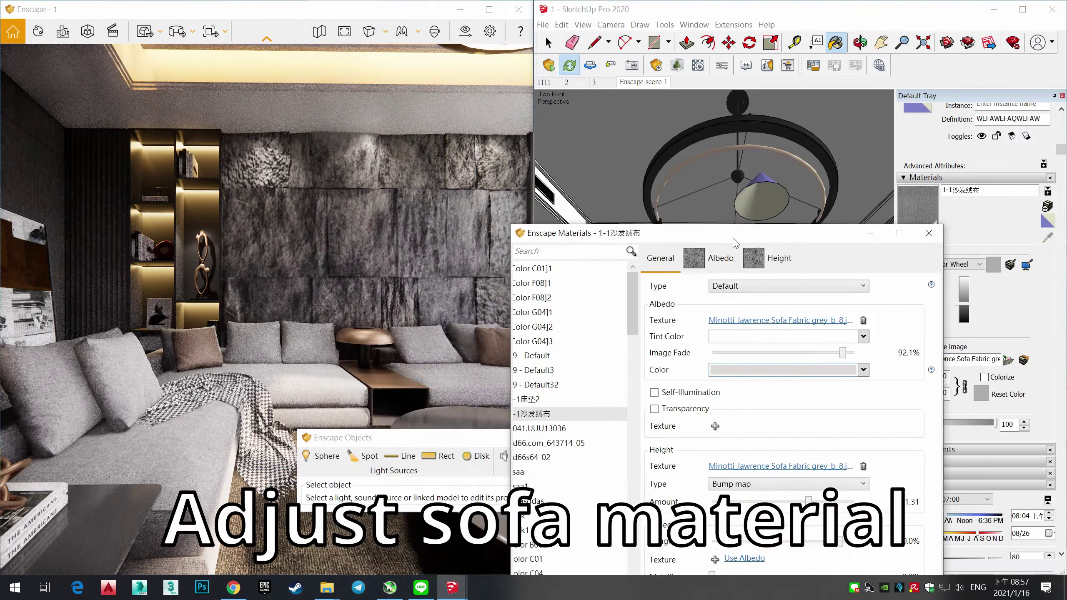
left_click(923, 235)
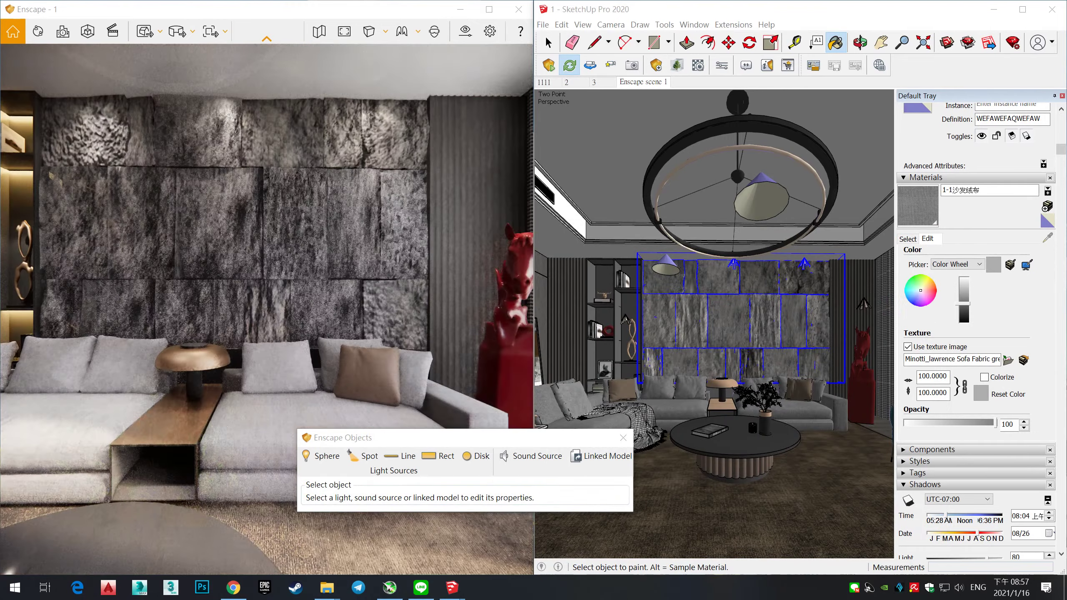
key("space")
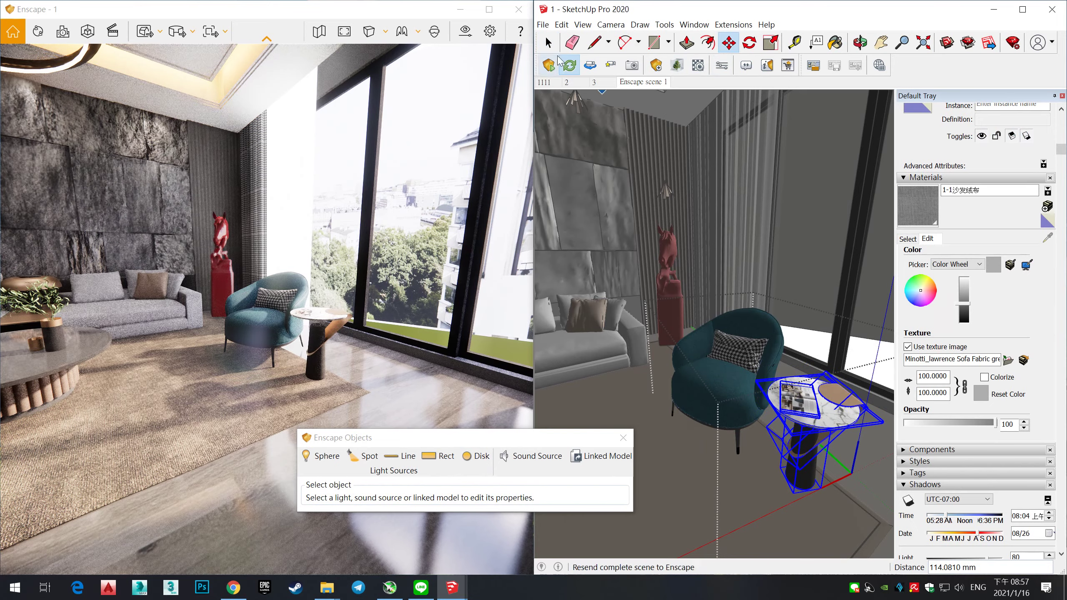
key("b")
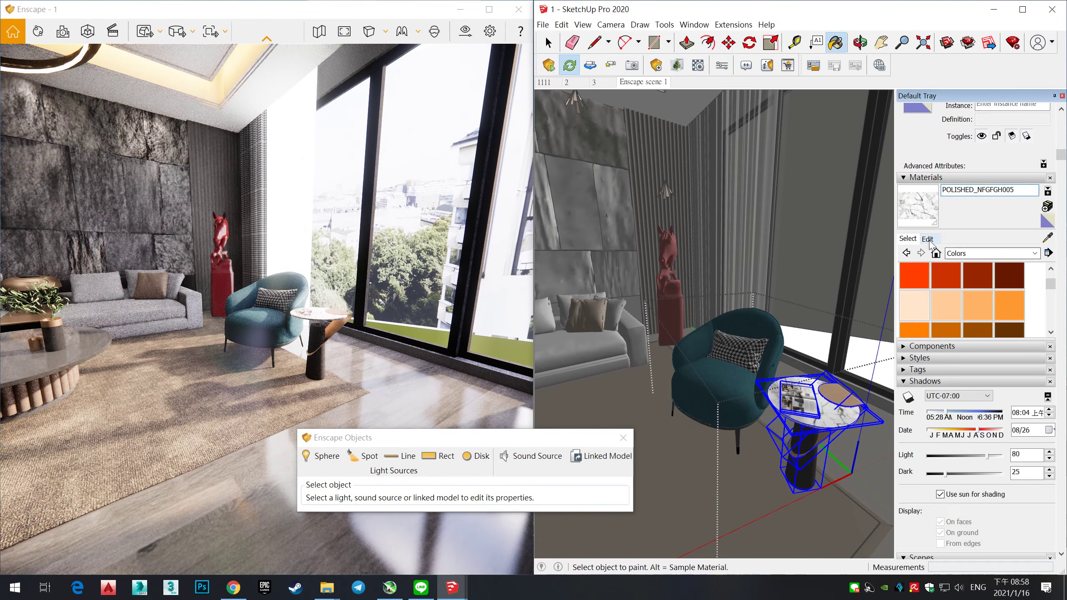
left_click(927, 239)
key("alt")
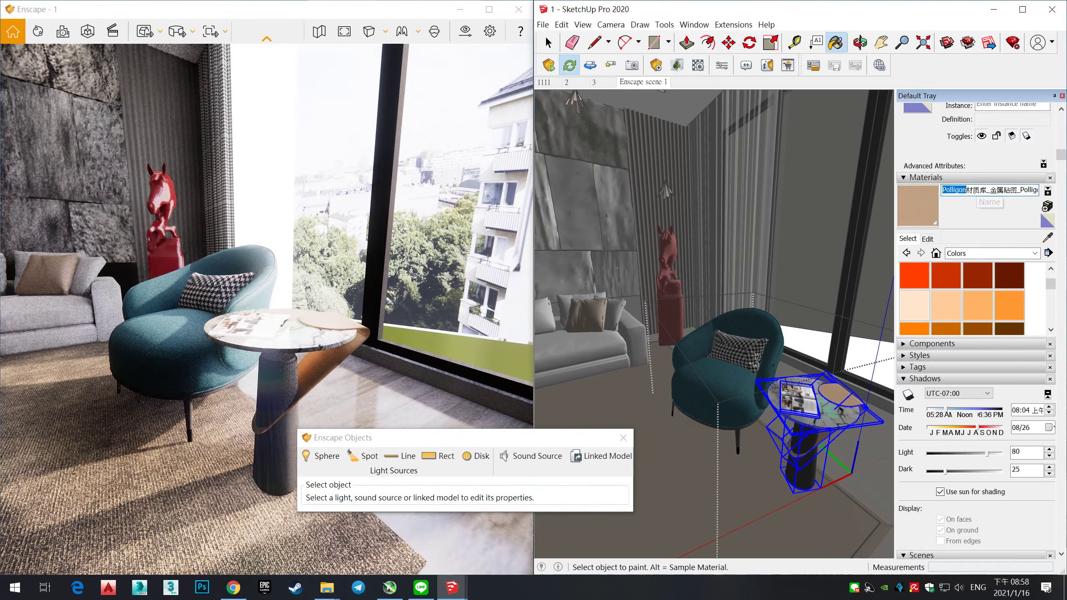
type("METAL_")
left_click(698, 65)
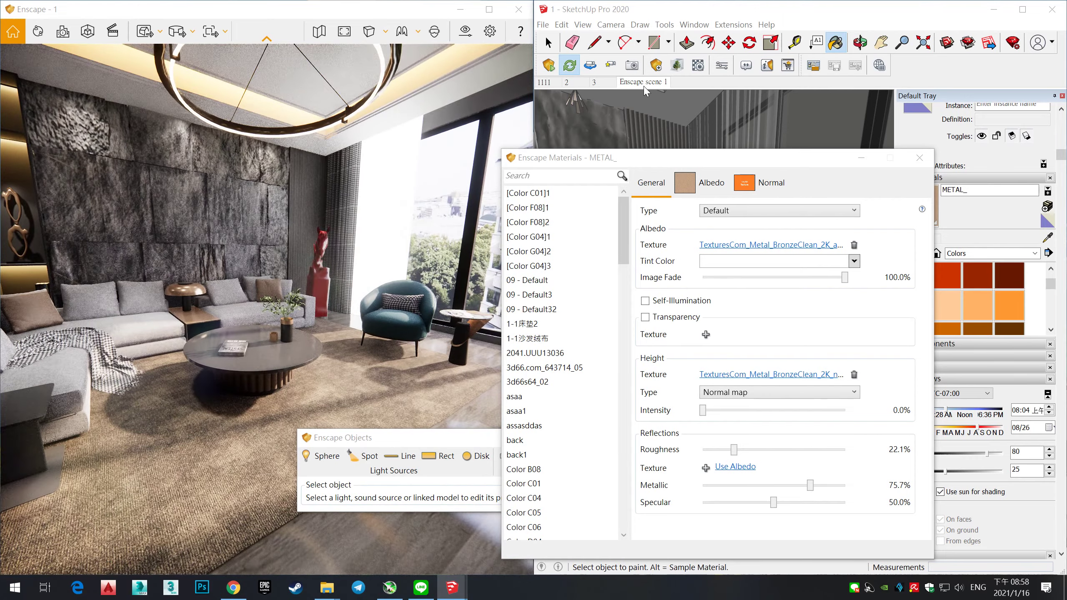
left_click(644, 84)
left_click(712, 96, "alt")
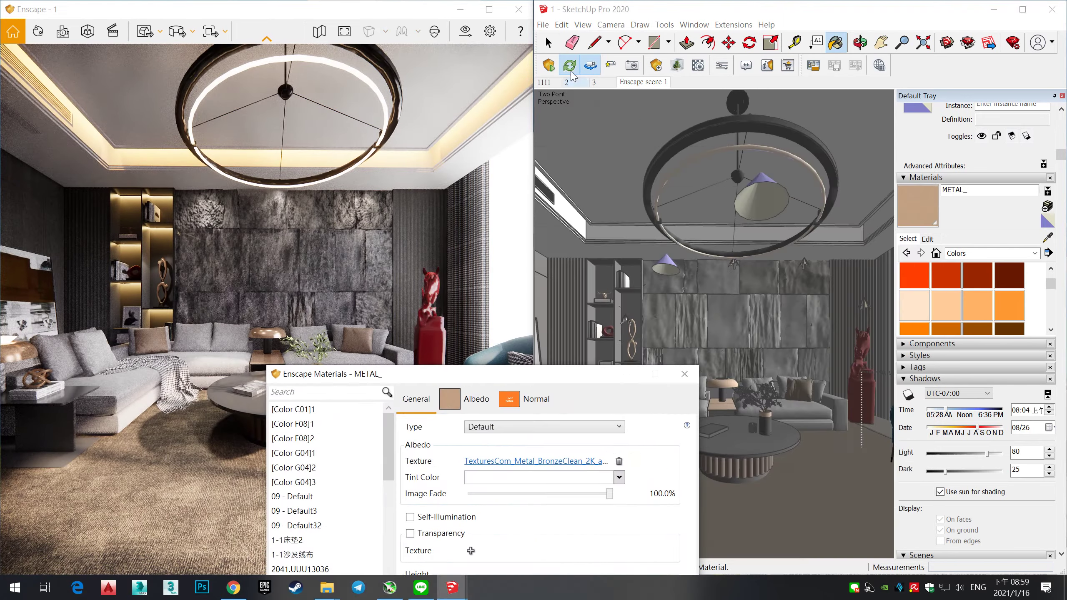
left_click_drag(575, 517, 604, 518)
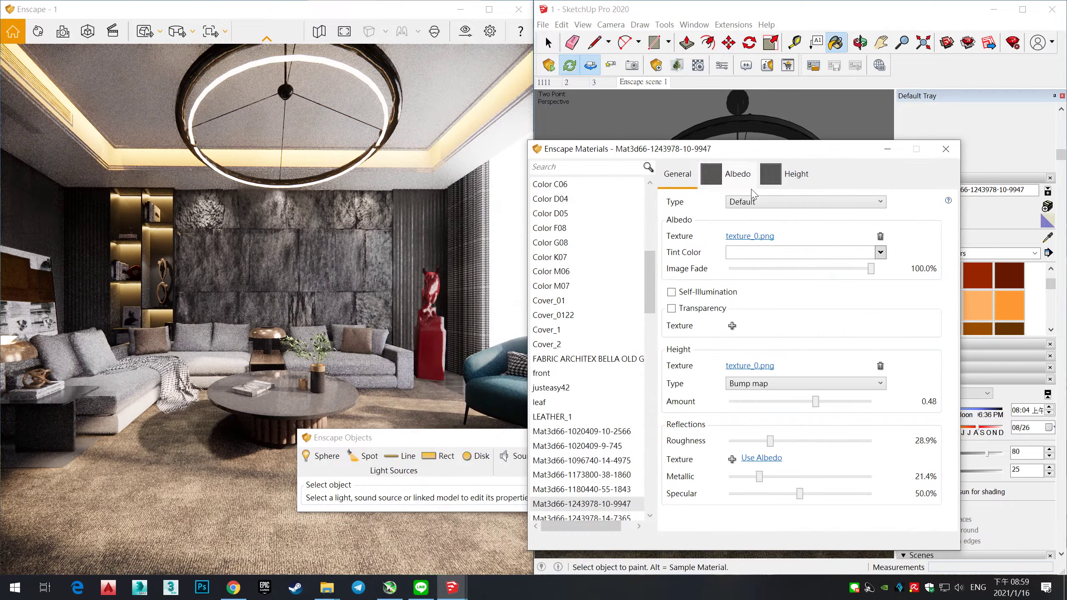
left_click_drag(770, 441, 788, 444)
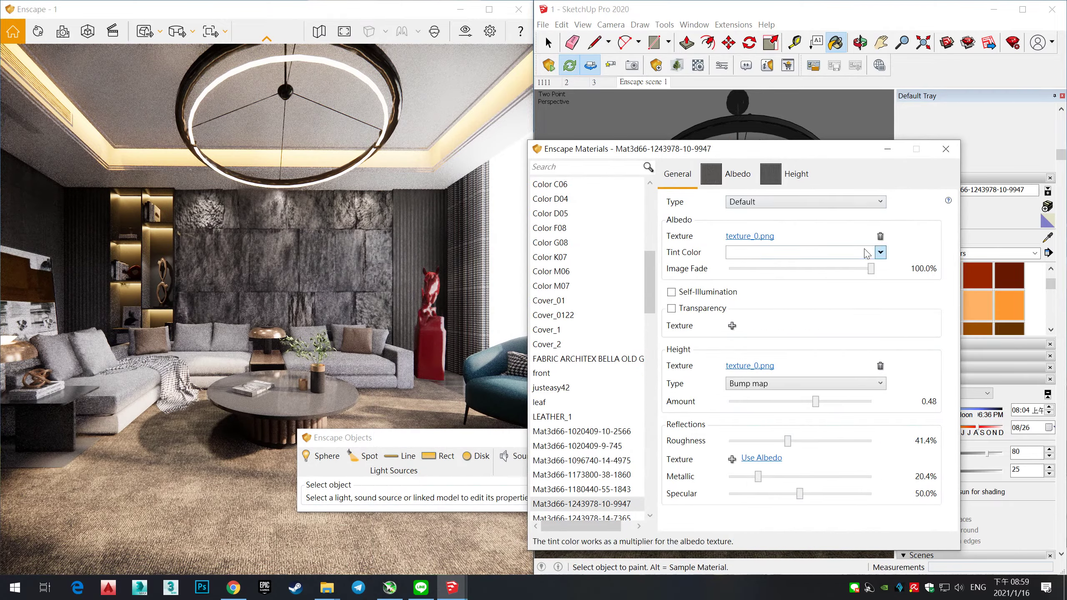
left_click(946, 149)
Step: Select and reposition the 6,624 cd spotlight above the stone wall
key("space")
left_click(665, 261)
left_click_drag(500, 501, 495, 512)
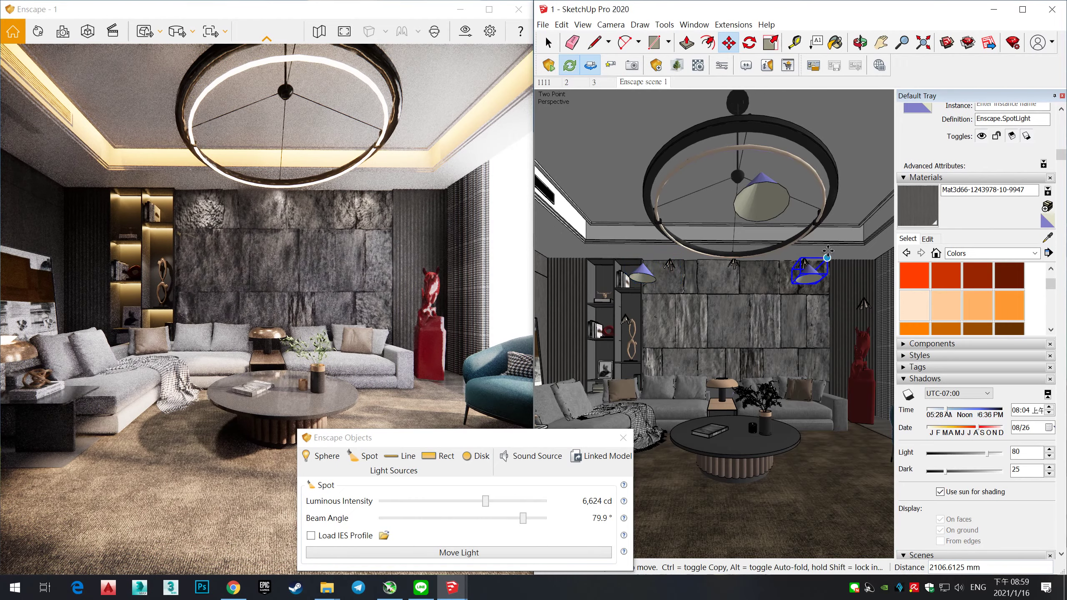
Step: Give curtain material Color K07 100% roughness, 5 cd/m² luminance and full opacity
left_click(590, 65)
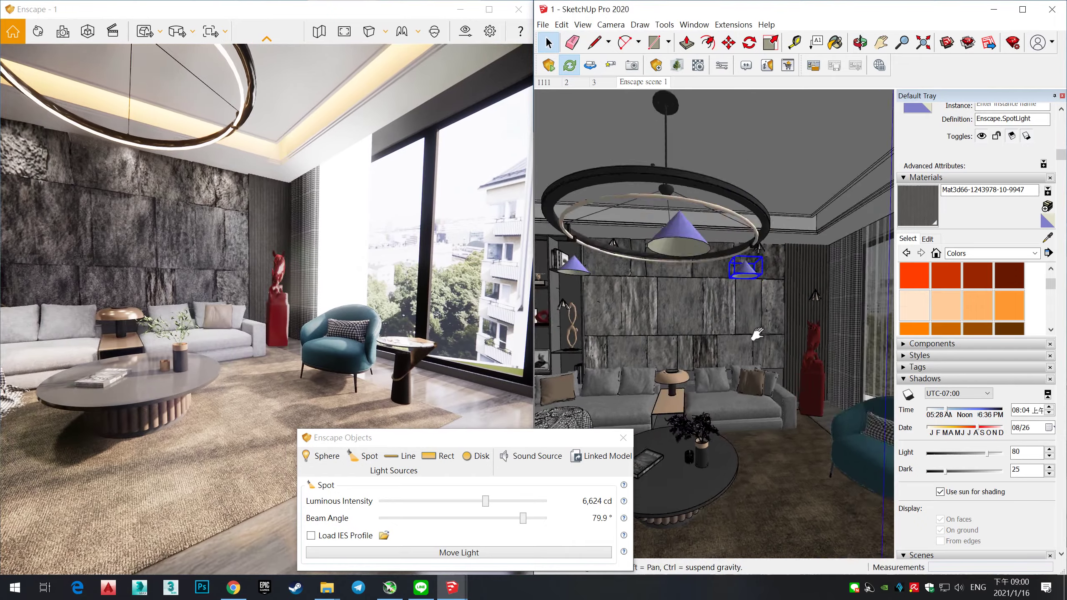
key("b")
left_click(722, 65)
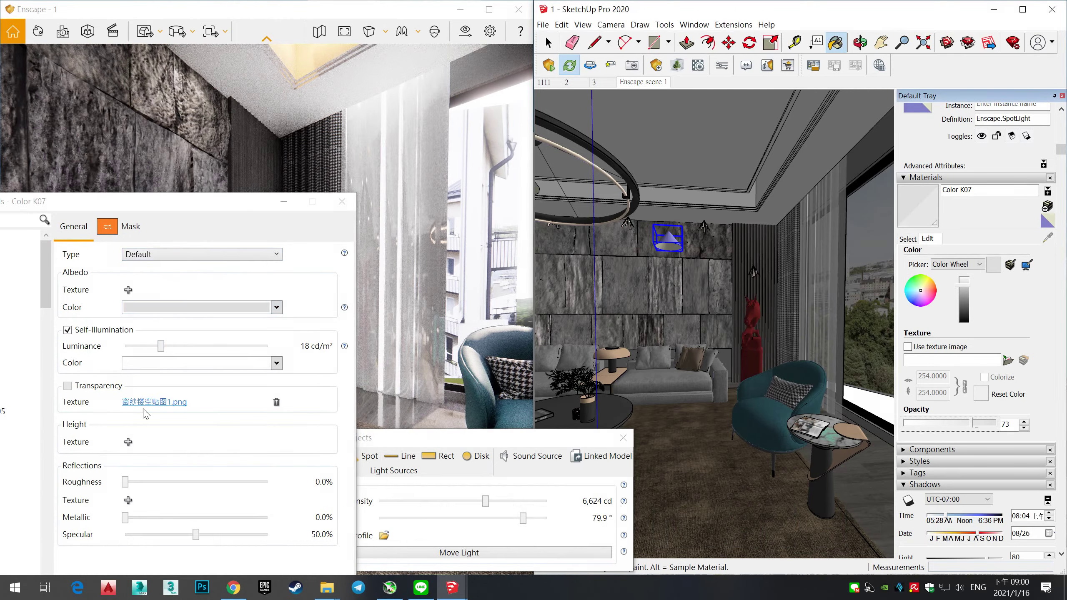
left_click(68, 385)
left_click_drag(234, 379, 237, 380)
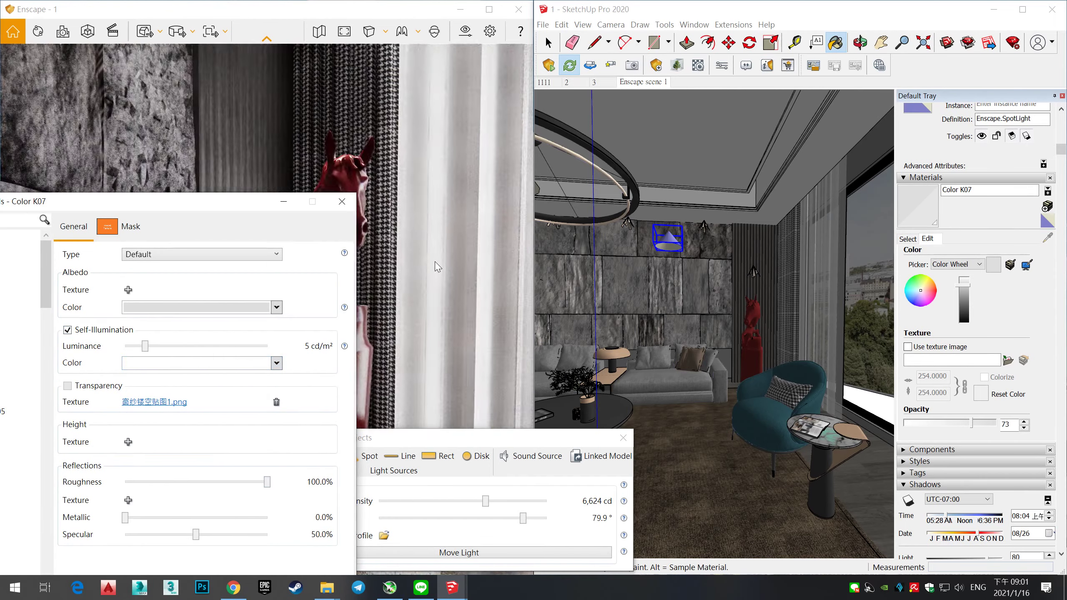
left_click_drag(436, 262, 377, 253)
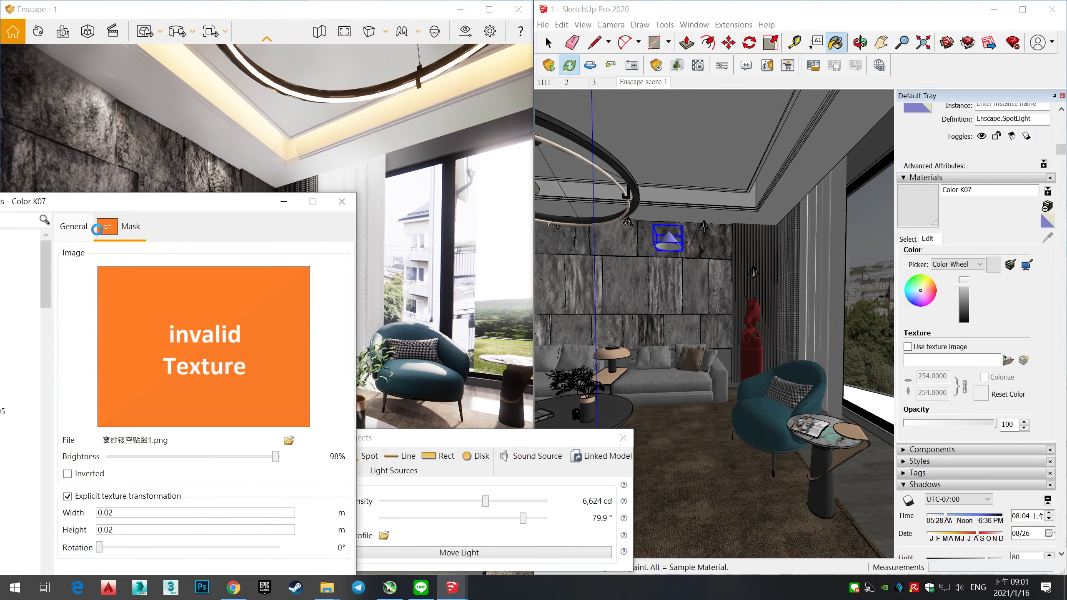
Step: Set the curtain's mask image to Minotti_lawrence Sofa Fabric grey_b.jpg
left_click(288, 440)
double_click(144, 310)
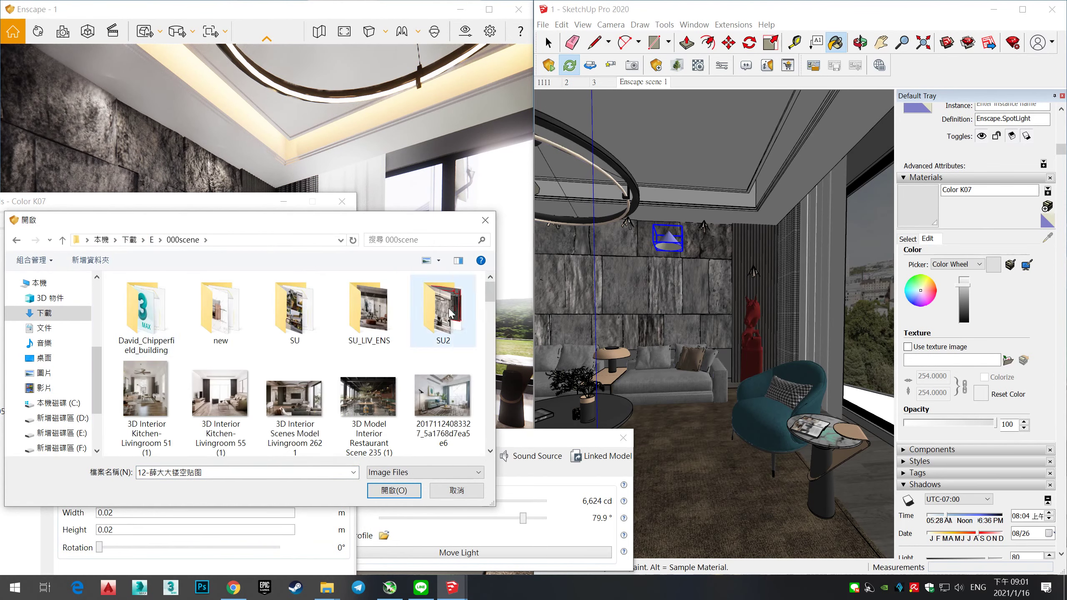
double_click(441, 303)
left_click(220, 307)
scroll(365, 336, "down", 2)
scroll(372, 338, "up", 2)
left_click(393, 490)
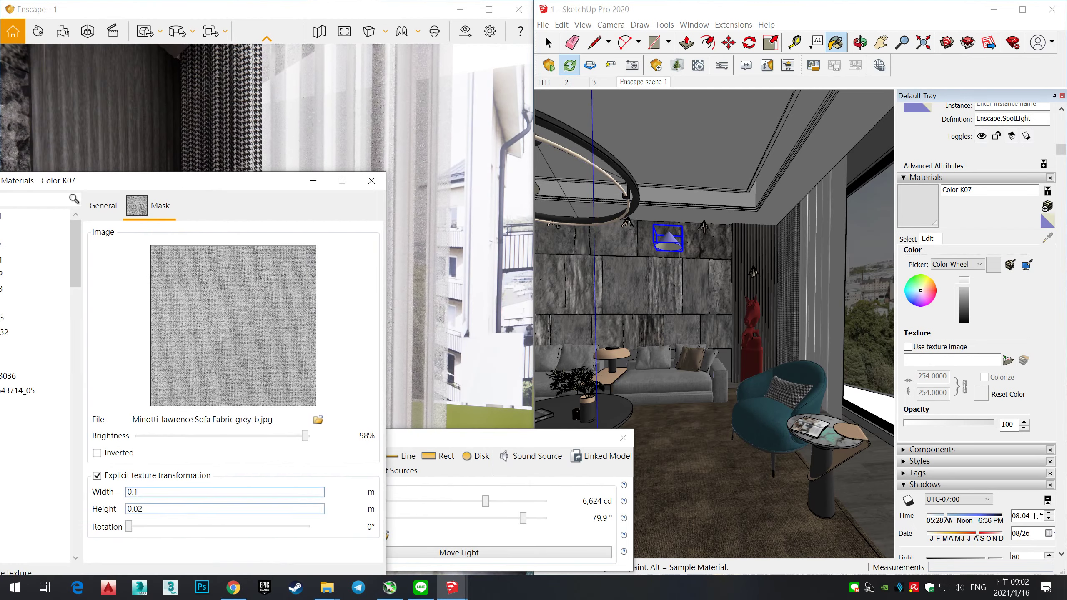
Step: Raise the curtain's self-illumination luminance to 784 cd/m²
left_click(97, 326)
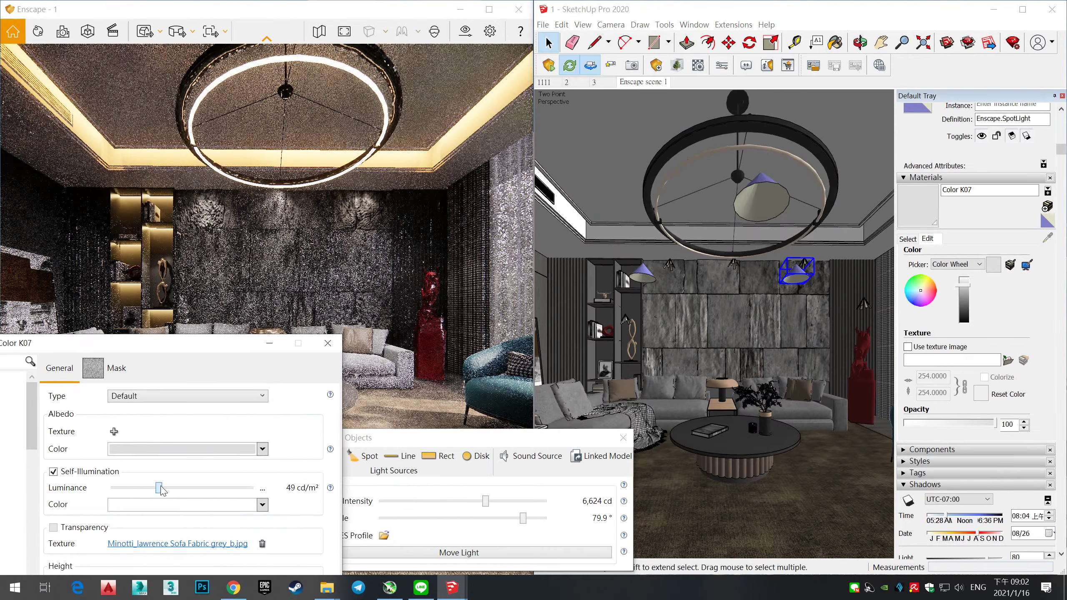
left_click_drag(130, 487, 186, 488)
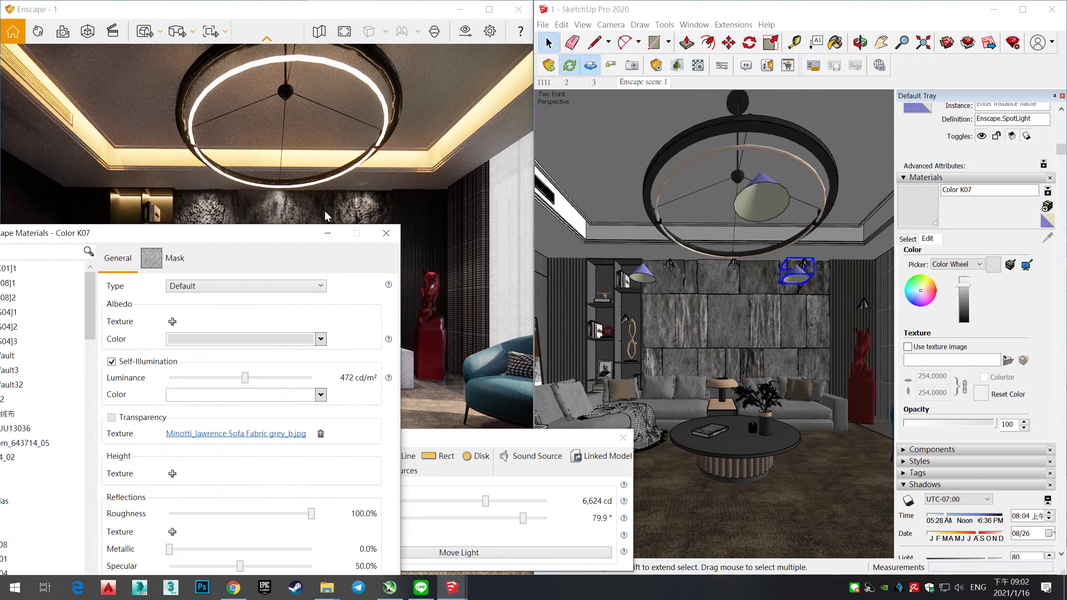
left_click(629, 83)
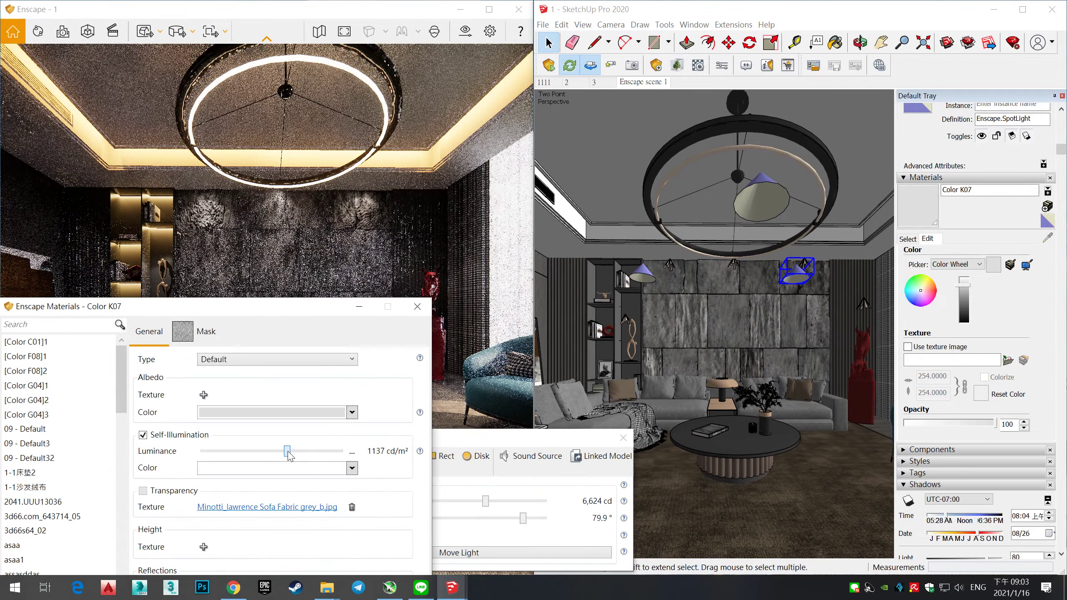
left_click_drag(289, 456, 284, 456)
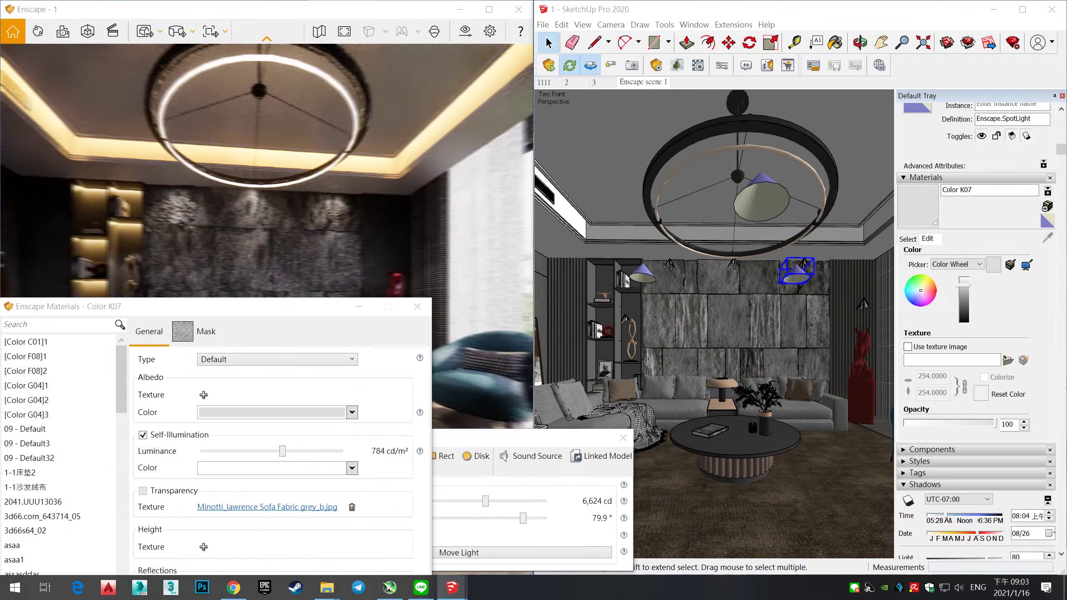
Step: Check the atmosphere settings, then load sofa fabric 1-1沙发绒布 into Enscape Materials
left_click(722, 65)
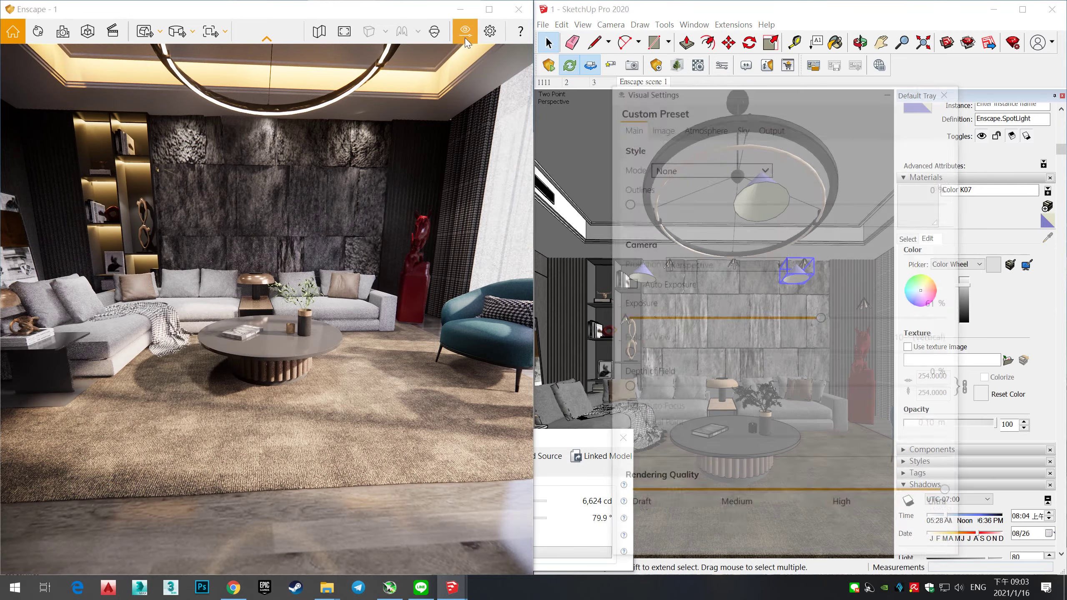
left_click(630, 126)
left_click(715, 129)
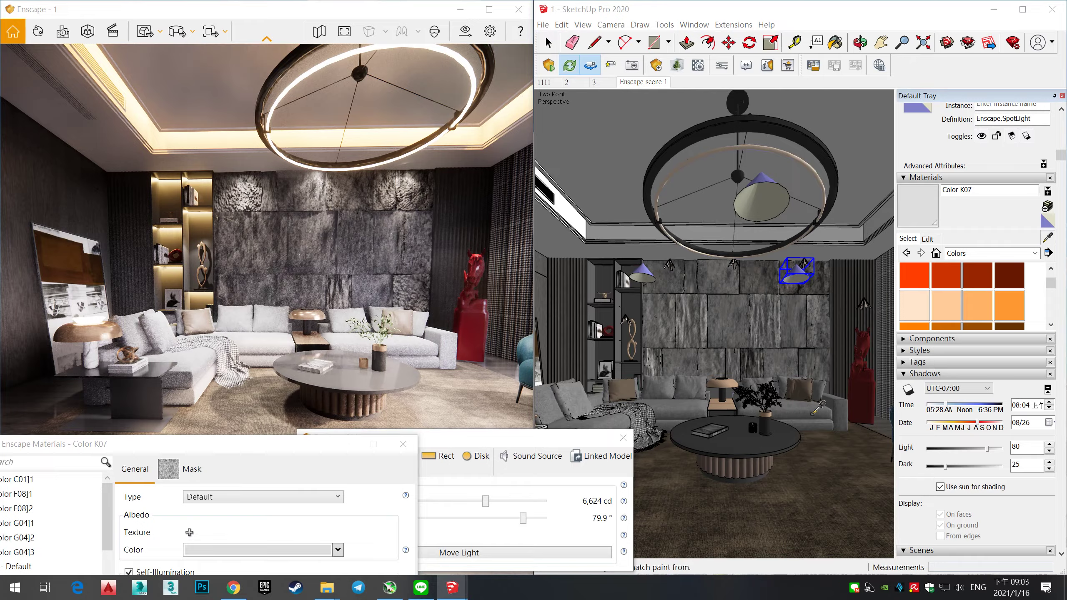
left_click(813, 414)
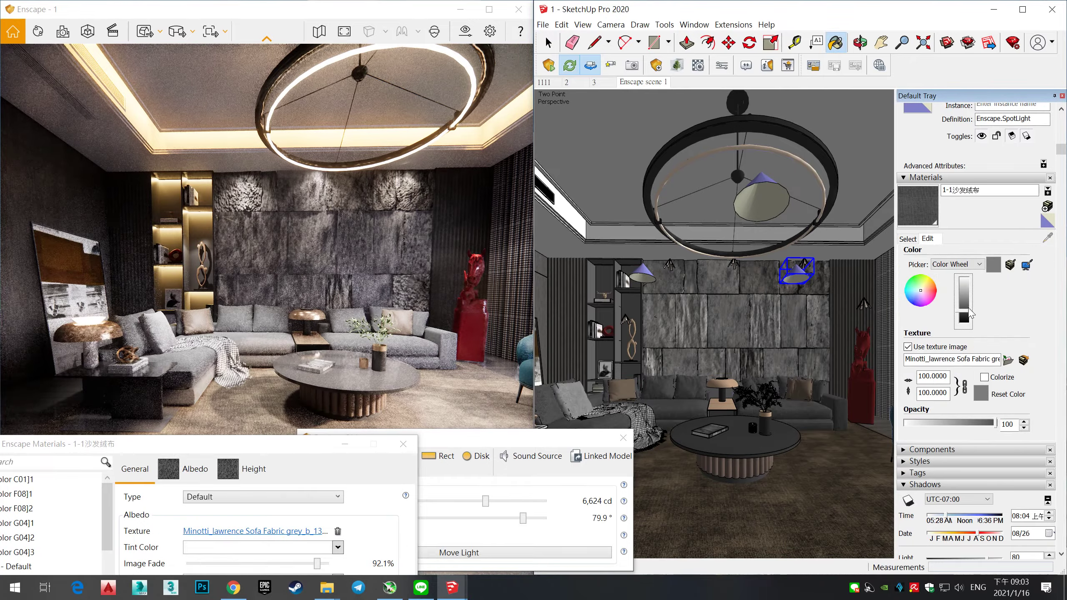
left_click_drag(303, 450, 248, 422)
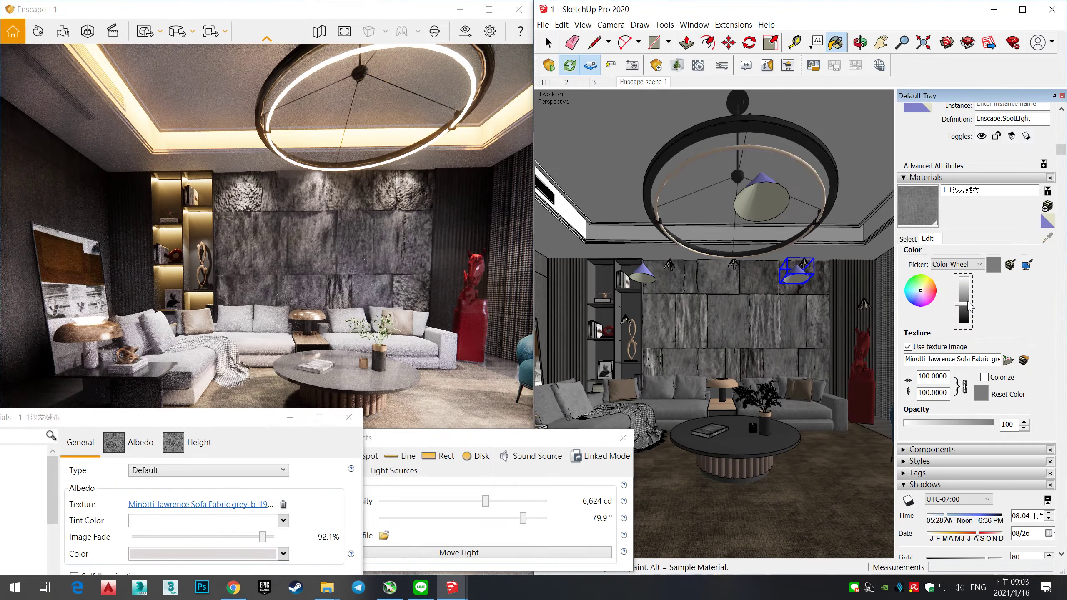
mouse_move(235, 422)
left_mouse_down()
mouse_move(724, 259)
mouse_move(360, 408)
left_mouse_up()
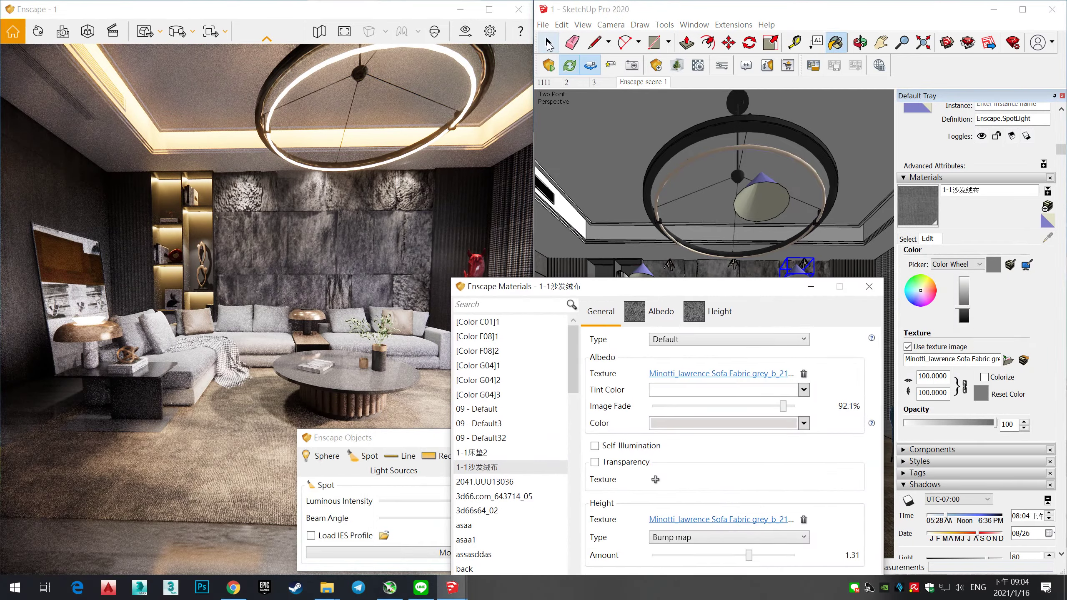
Step: Move the camera closer to the sofa and stone wall
key("space")
scroll(794, 266, "down", 5)
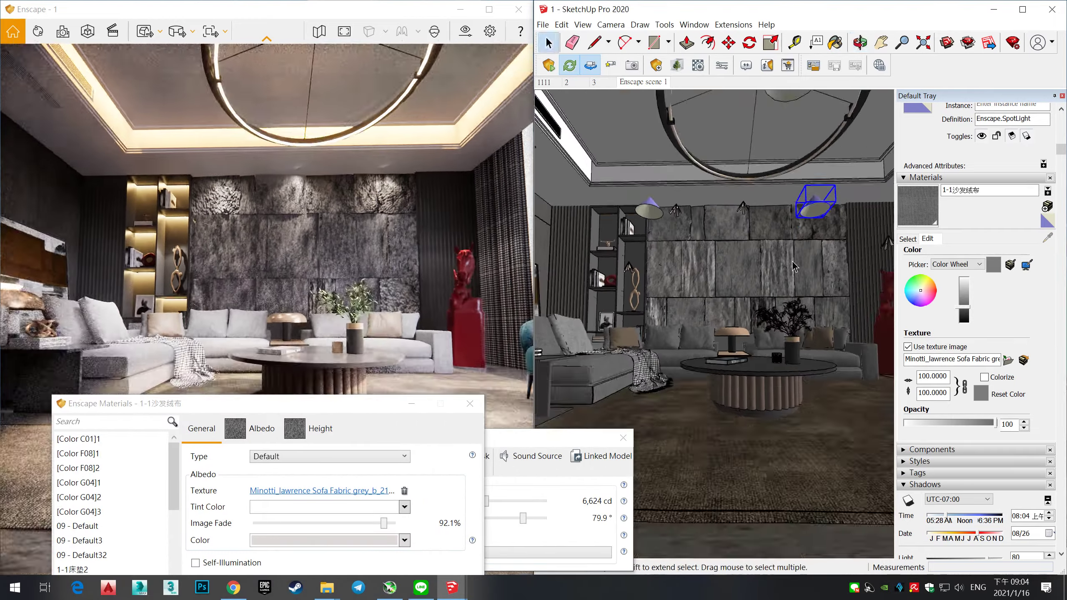
scroll(794, 266, "up", 5)
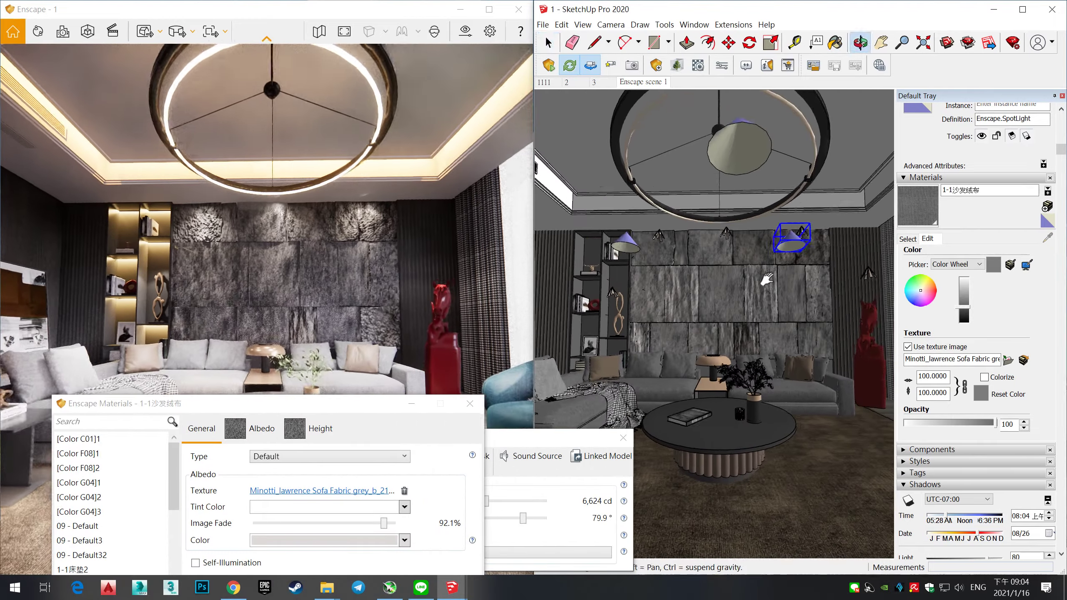
left_click_drag(252, 403, 257, 535)
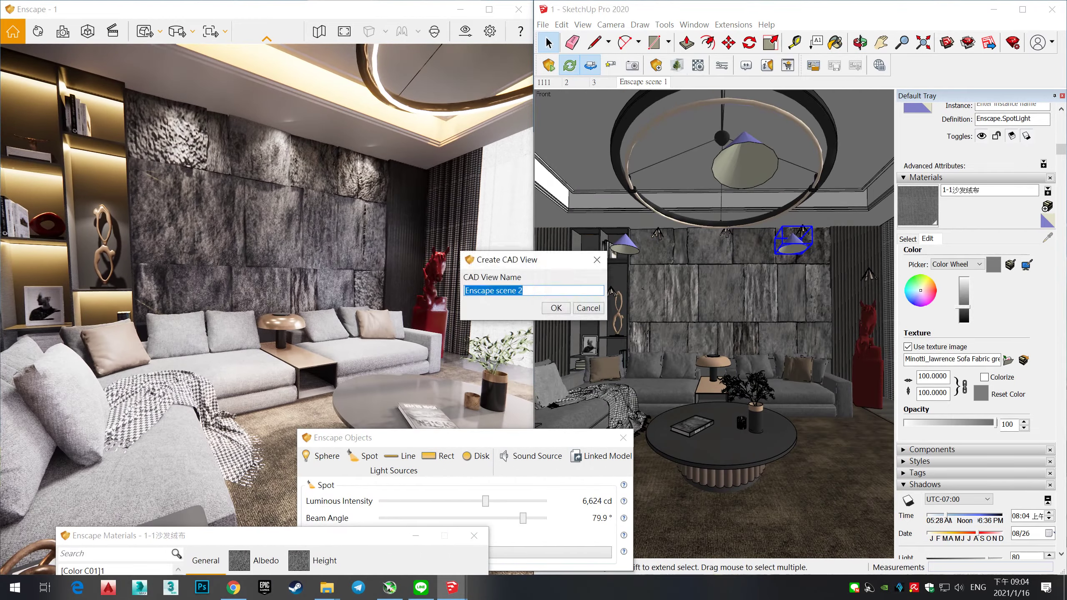
Step: Save the current camera as 'Enscape scene 2'
left_click(554, 310)
key("b")
left_click_drag(334, 543, 457, 250)
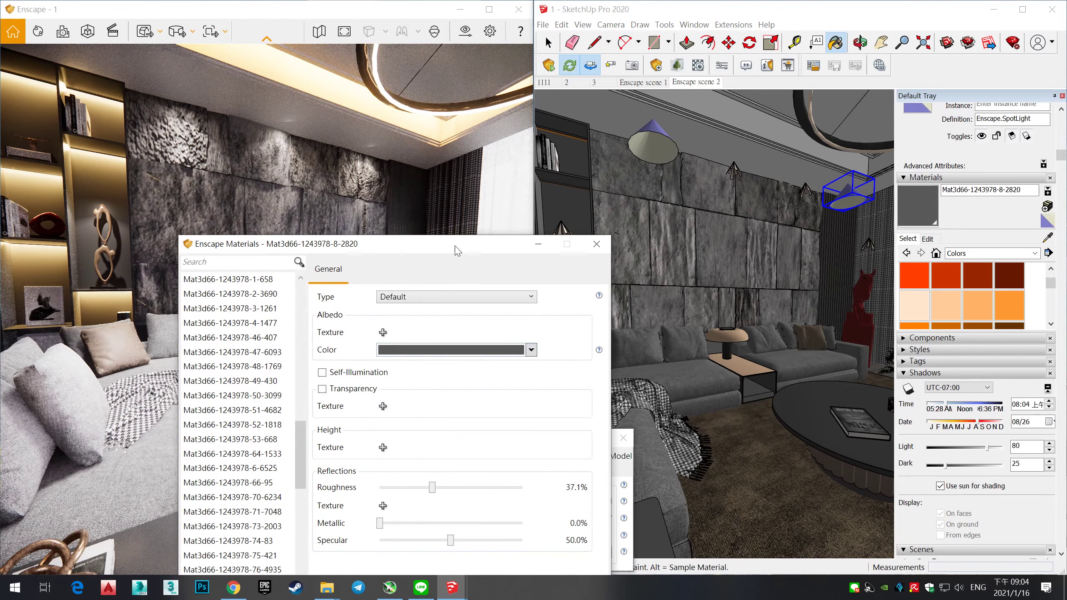
mouse_move(433, 490)
left_mouse_down()
mouse_move(405, 488)
mouse_move(436, 488)
left_mouse_up()
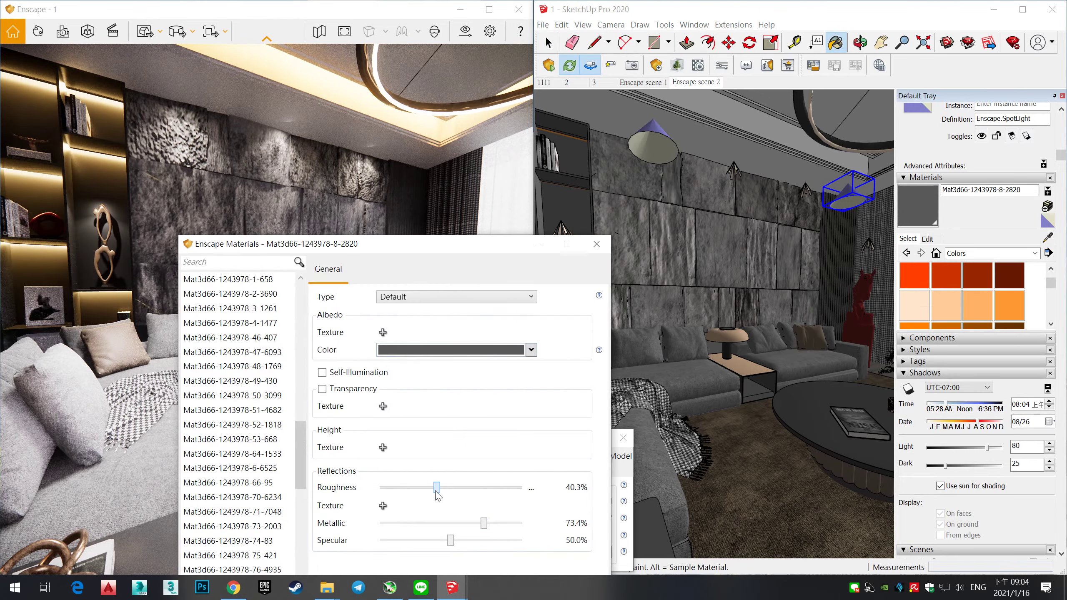
left_click_drag(442, 246, 393, 303)
left_click(909, 259)
left_click(672, 372, "alt")
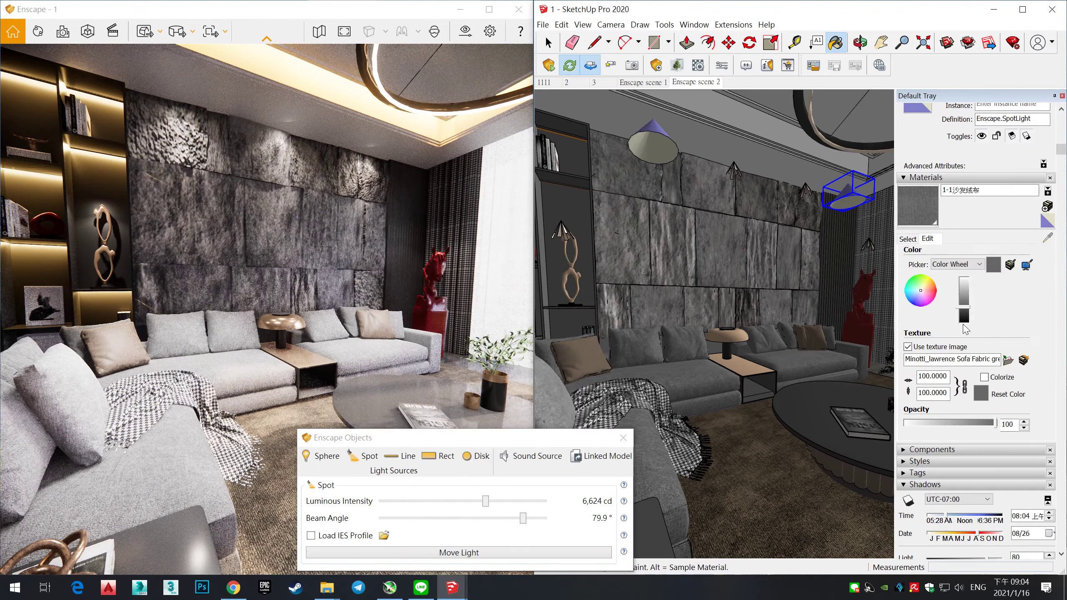
left_click(698, 66)
Step: Tint the sofa fabric, then sample surfaces to load the green [Color F08]2 leaf material
left_click(649, 422)
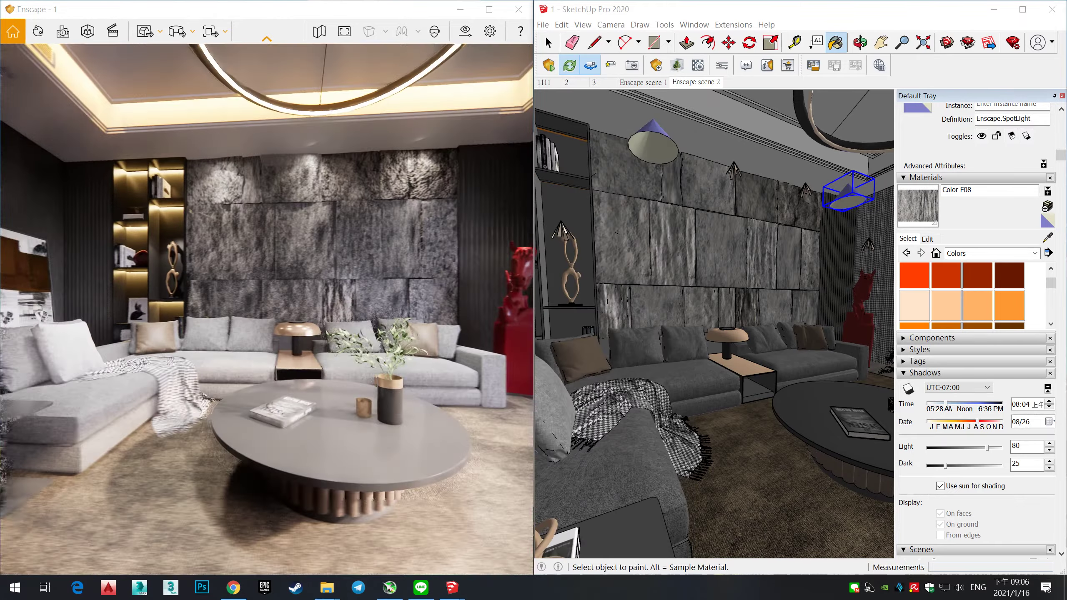
left_click(928, 239)
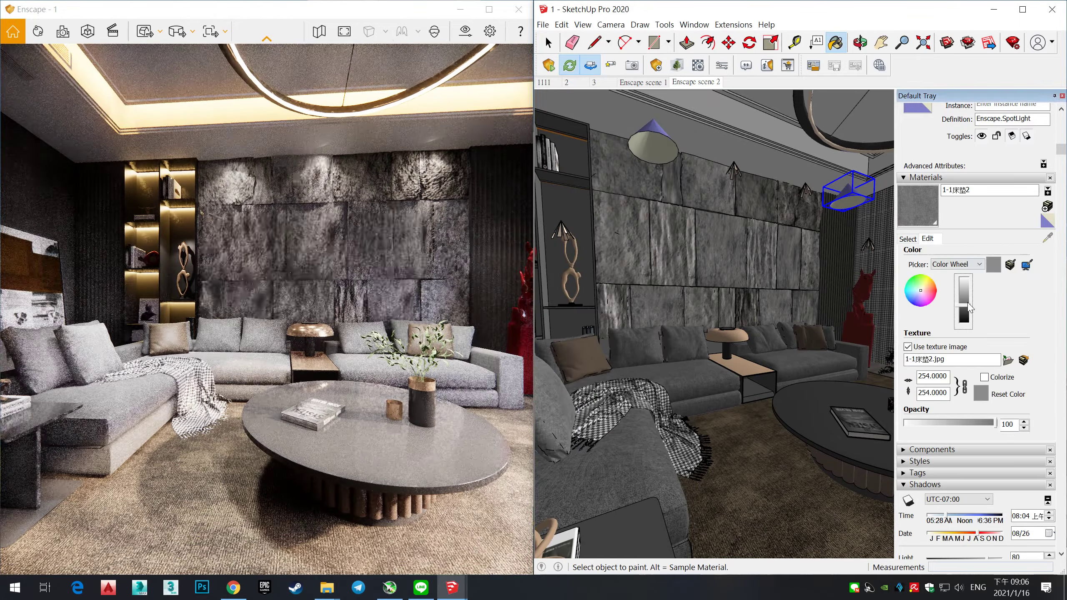
left_click(907, 239)
left_click(928, 274)
left_click(927, 238)
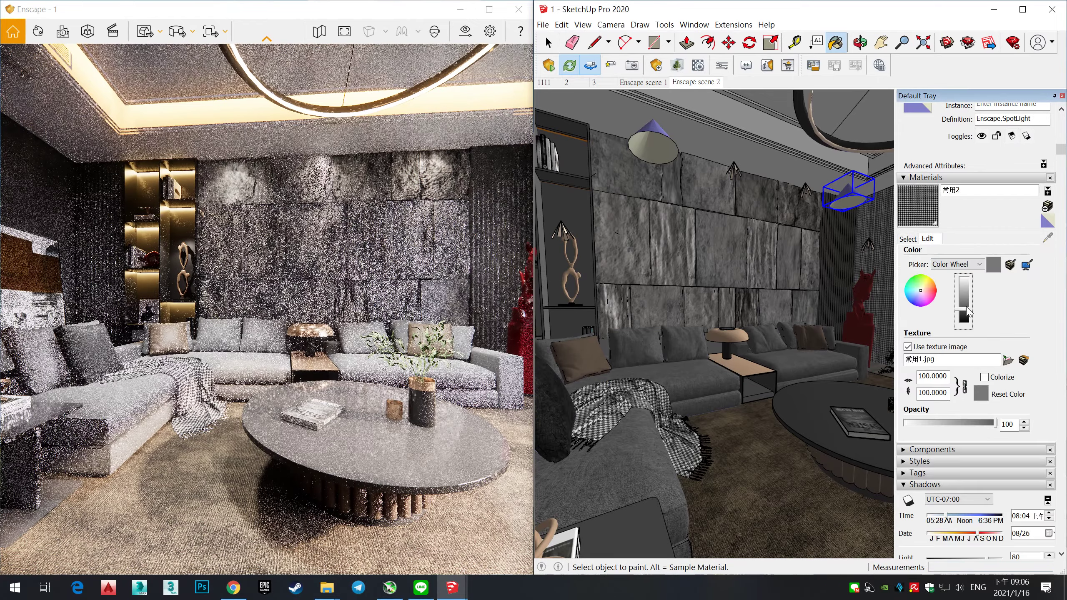
left_click(907, 239)
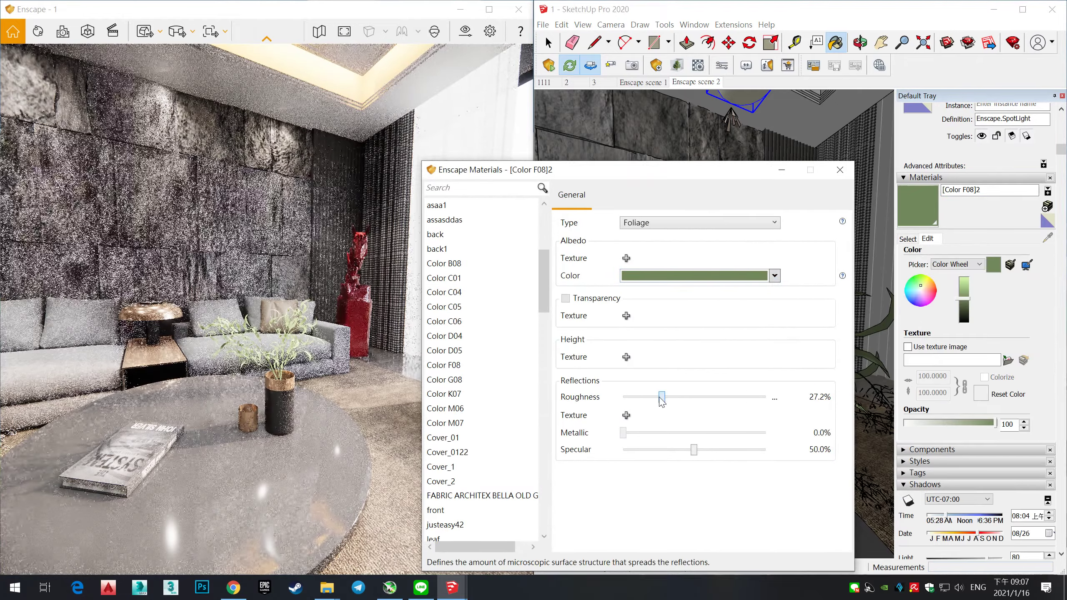
Step: Switch the leaf material to Default type with about 12% roughness and a finer colour
left_click(700, 223)
left_click(655, 236)
left_click_drag(751, 413, 640, 413)
left_click(774, 276)
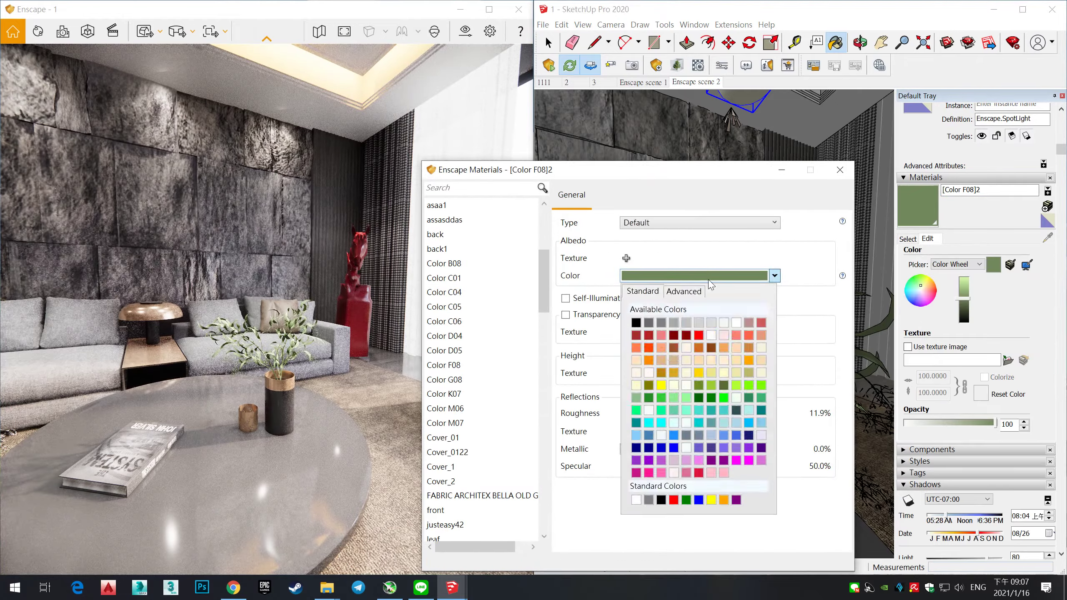
left_click(683, 290)
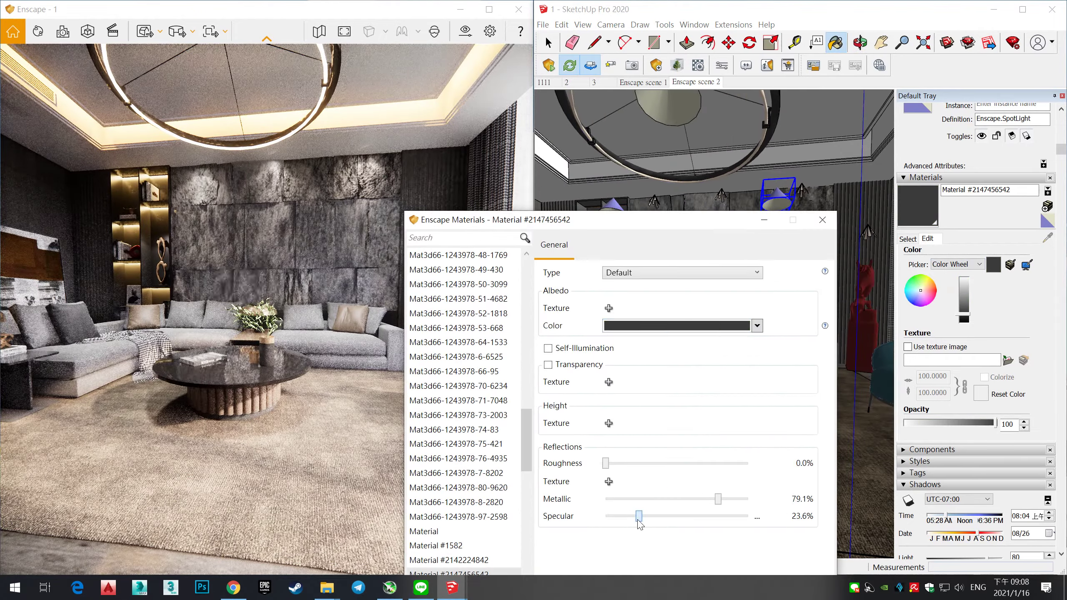
scroll(341, 330, "up", 5)
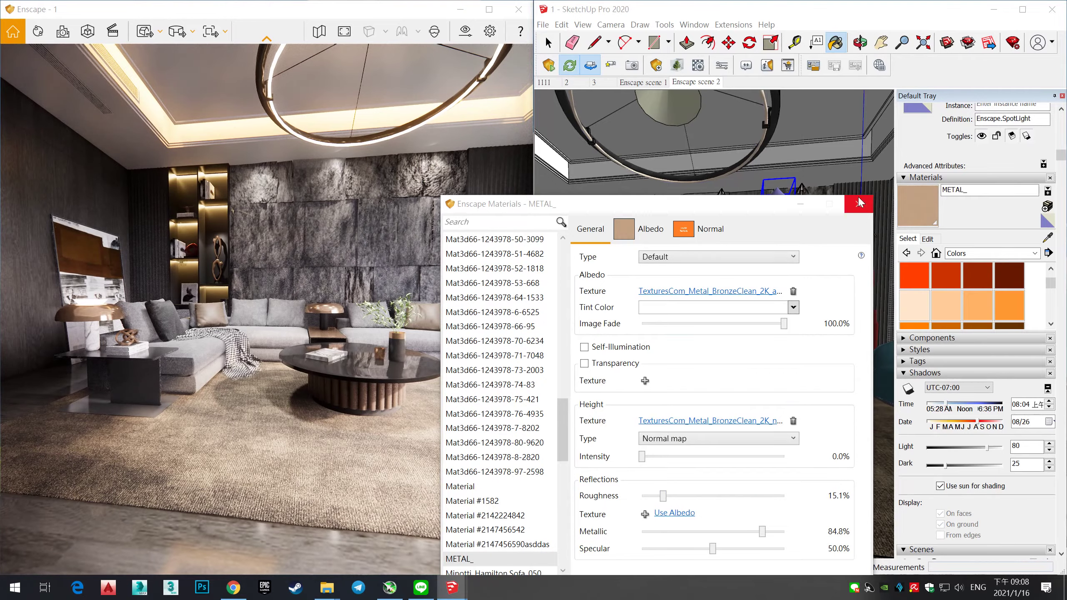
left_click(859, 202)
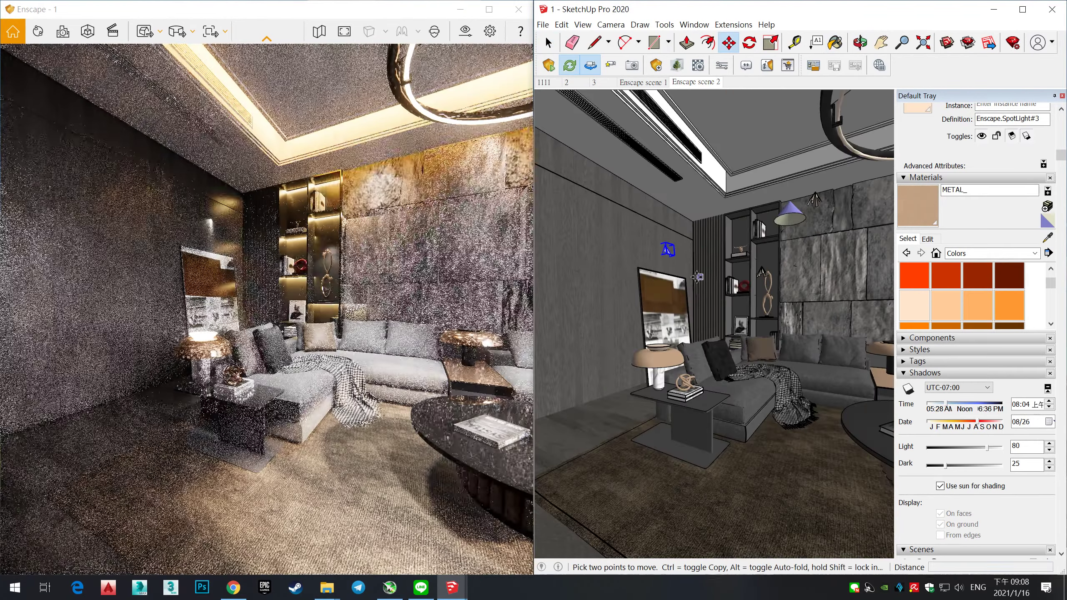
Step: Orbit around the sofa corner and return to the Enscape scene 1 view
middle_click_drag(705, 198, 812, 335)
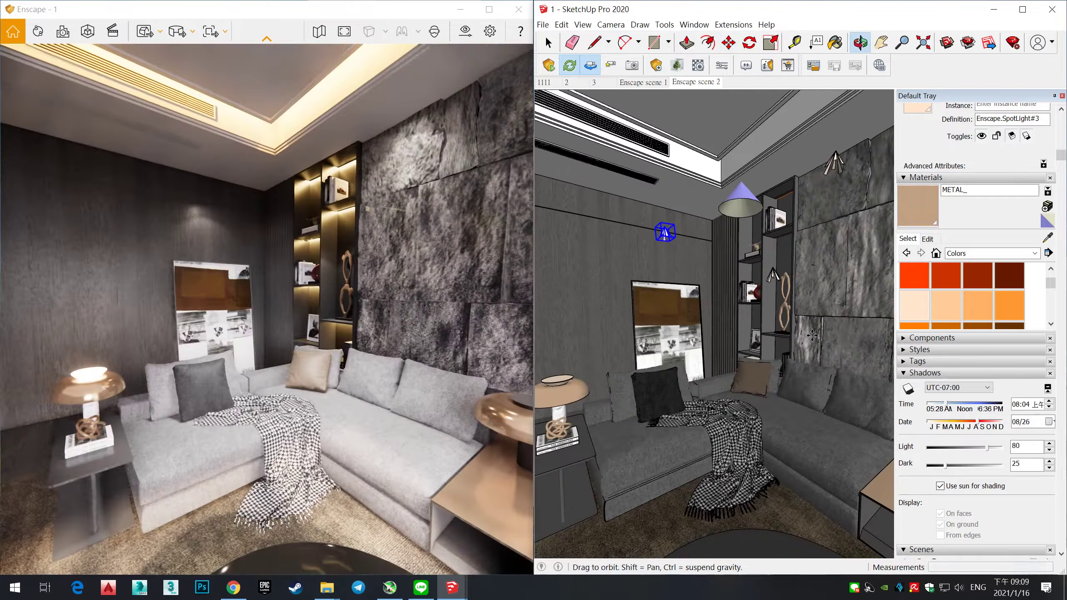
left_click(642, 82)
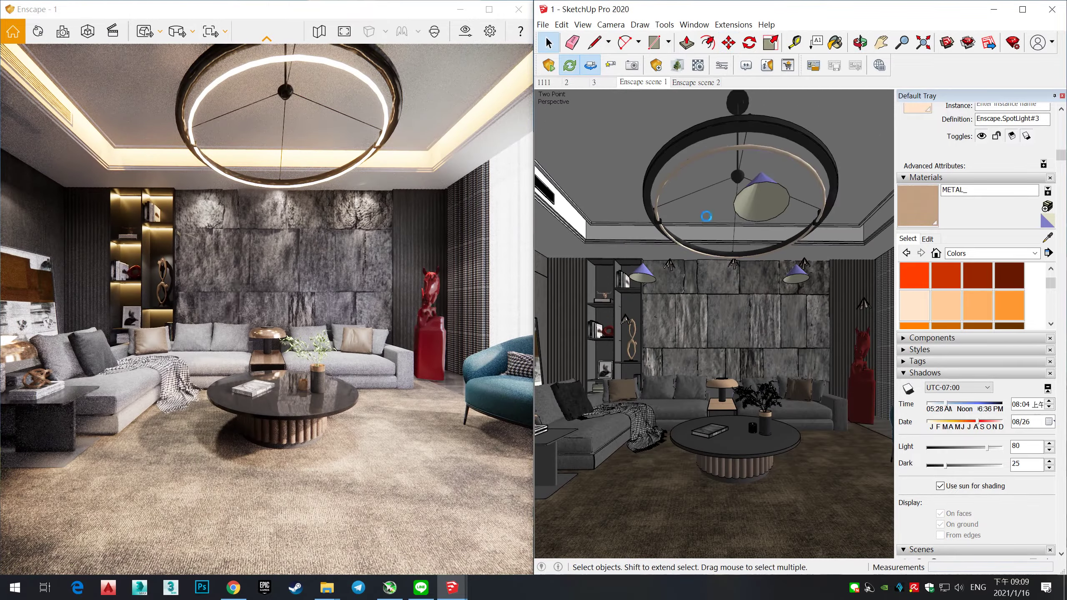
left_click(543, 24)
Step: Bring up the Enscape asset library and browse its assets
left_click(567, 80)
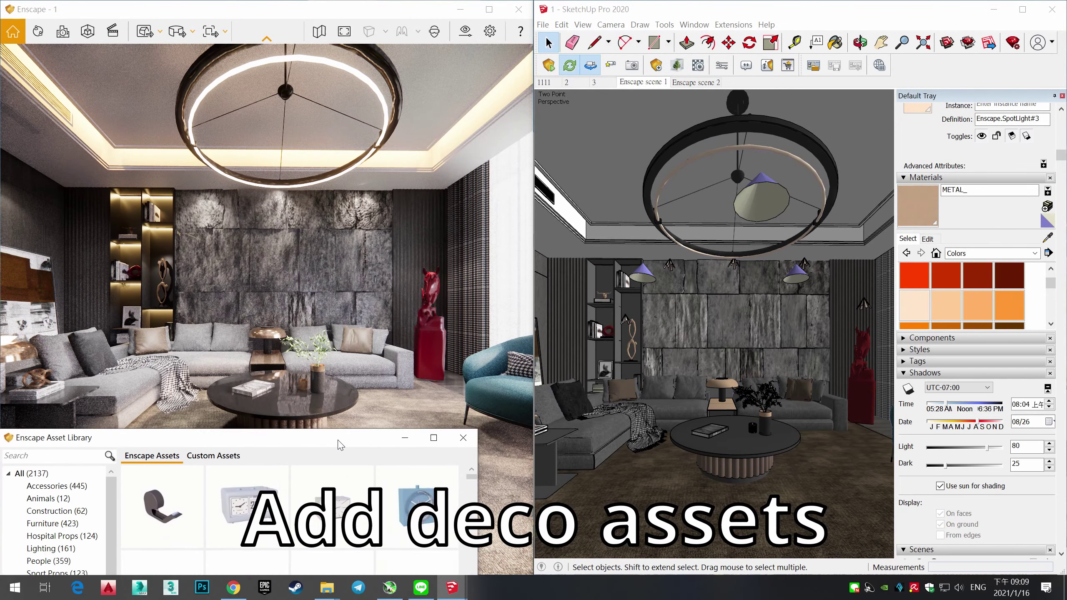
left_click_drag(261, 53, 250, 460)
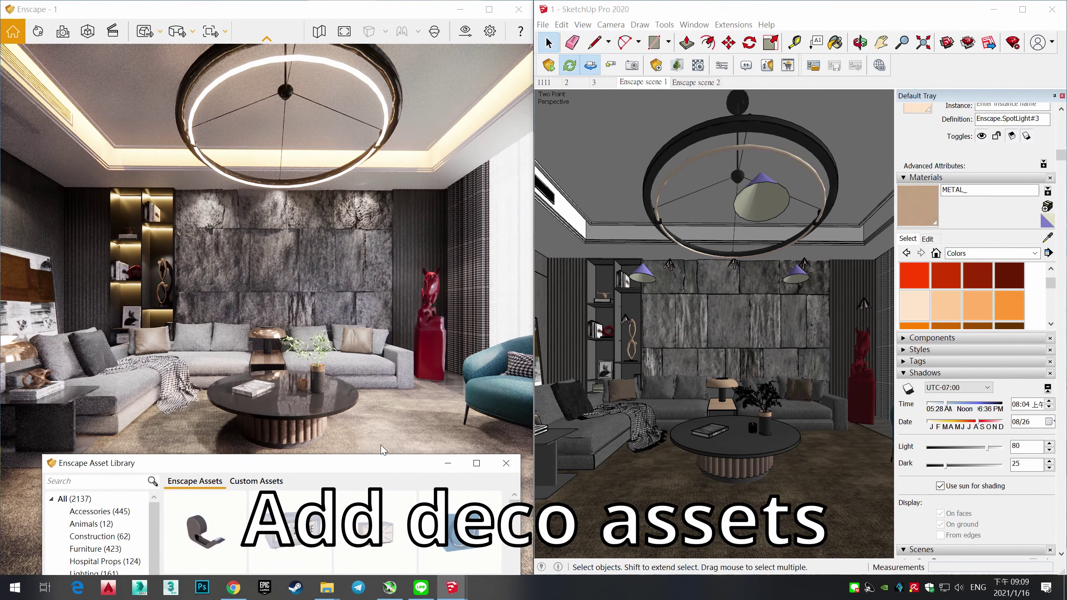
left_click_drag(382, 462, 361, 198)
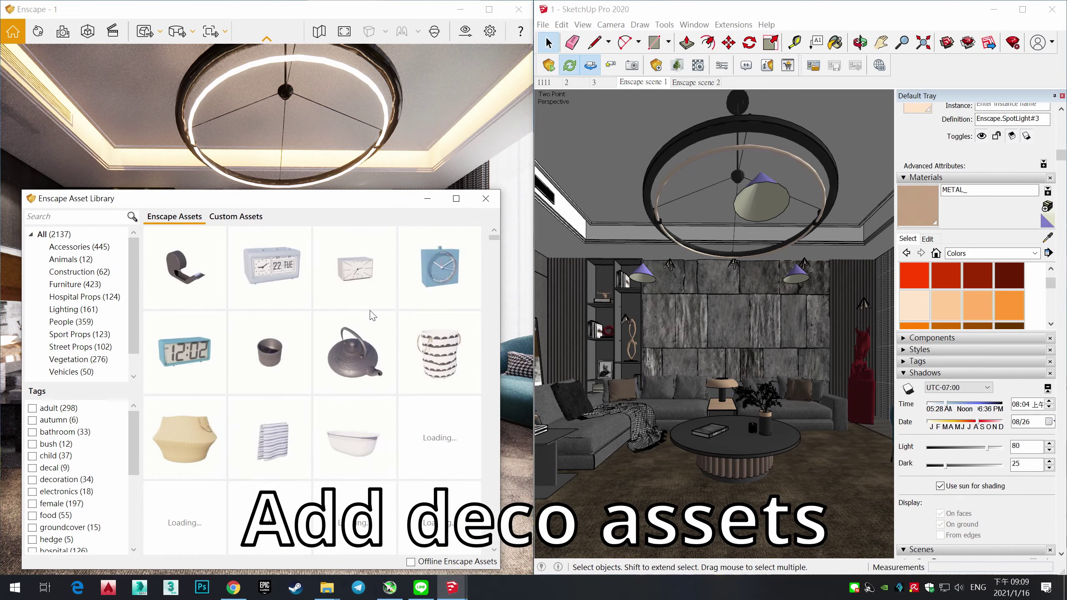
scroll(373, 315, "down", 2)
left_click_drag(252, 199, 218, 413)
Step: Show the Enscape light objects panel alongside the library and switch to painting materials
left_click(656, 65)
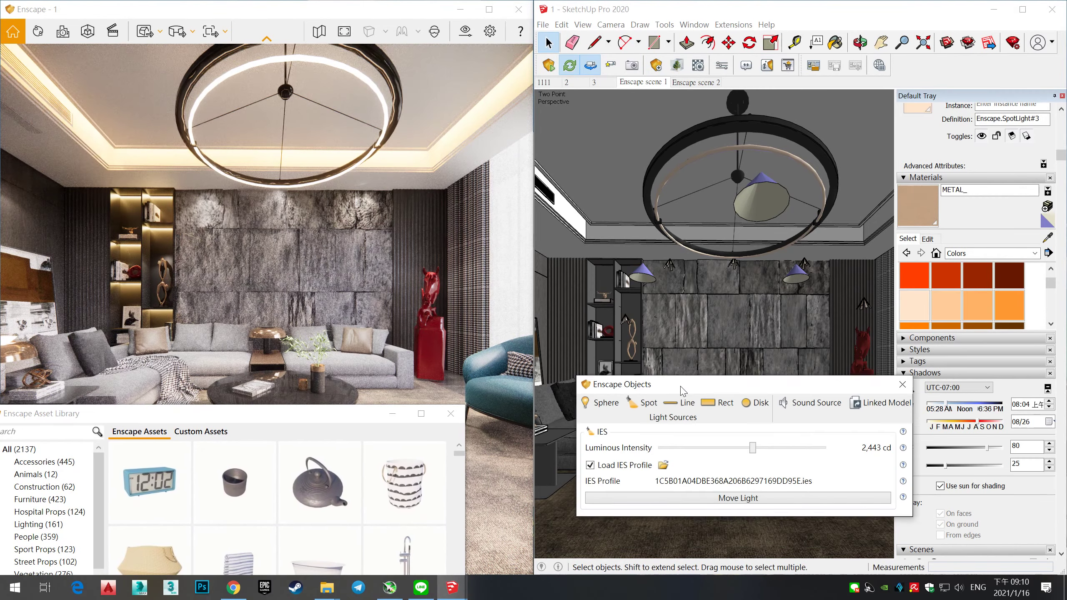
left_click_drag(683, 391, 678, 406)
left_click_drag(378, 413, 450, 200)
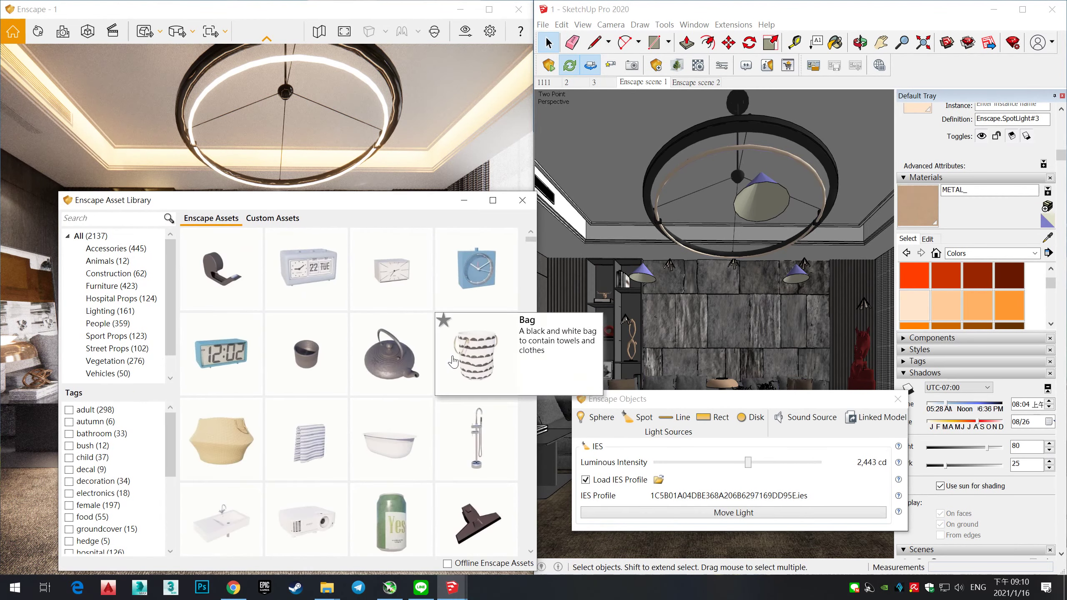
scroll(432, 326, "up", 5)
left_click_drag(420, 200, 326, 498)
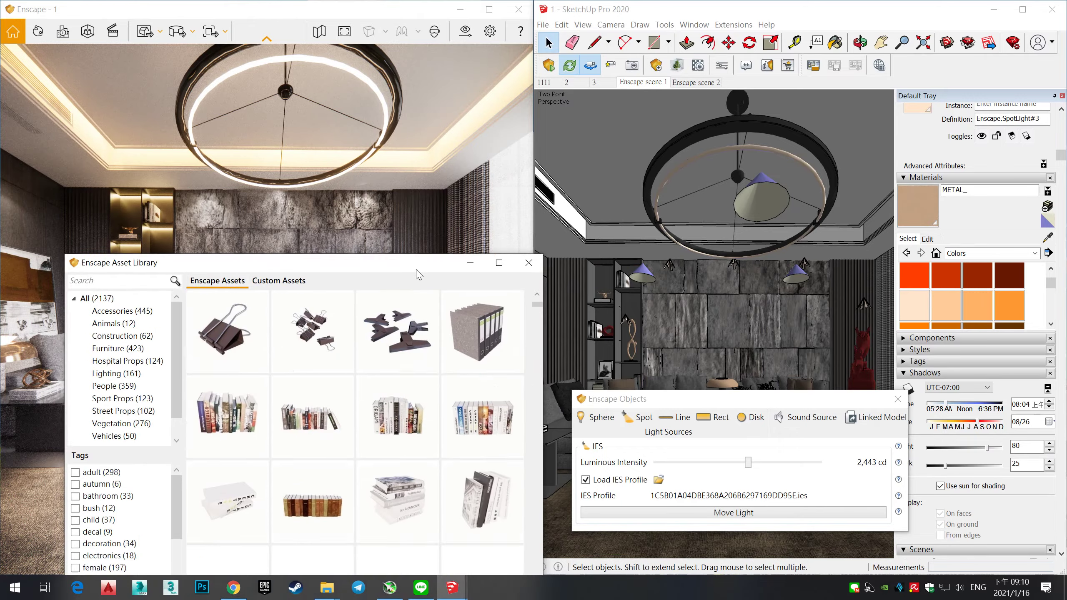
left_click(1048, 238)
left_click_drag(618, 399, 472, 481)
Step: Sample the carpet material and adjust its colour brightness and hue
left_click(819, 504)
left_click(927, 239)
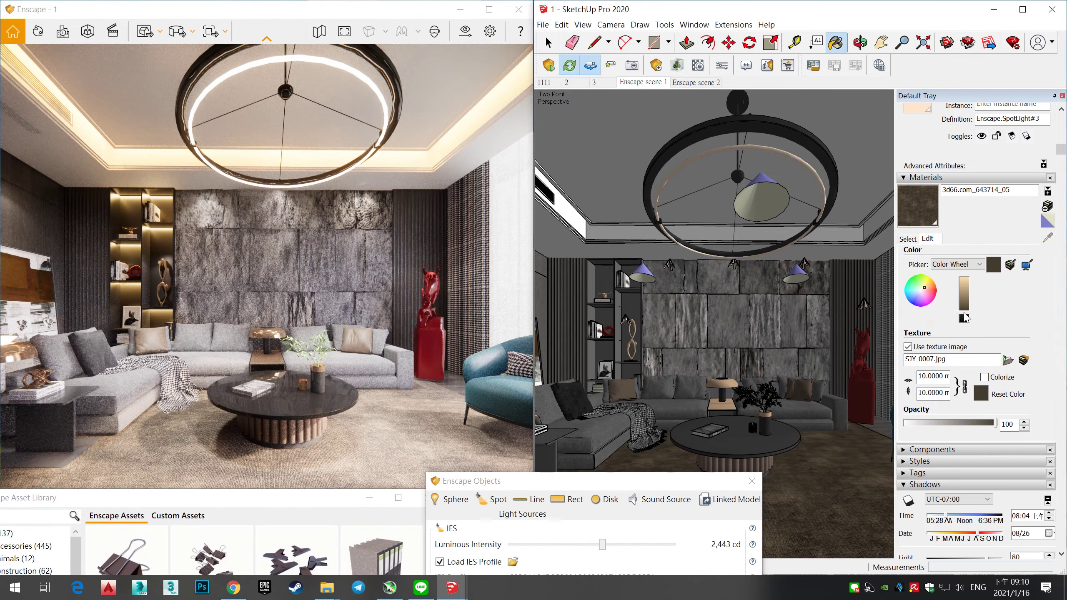
left_click(964, 318)
left_click_drag(967, 318, 965, 318)
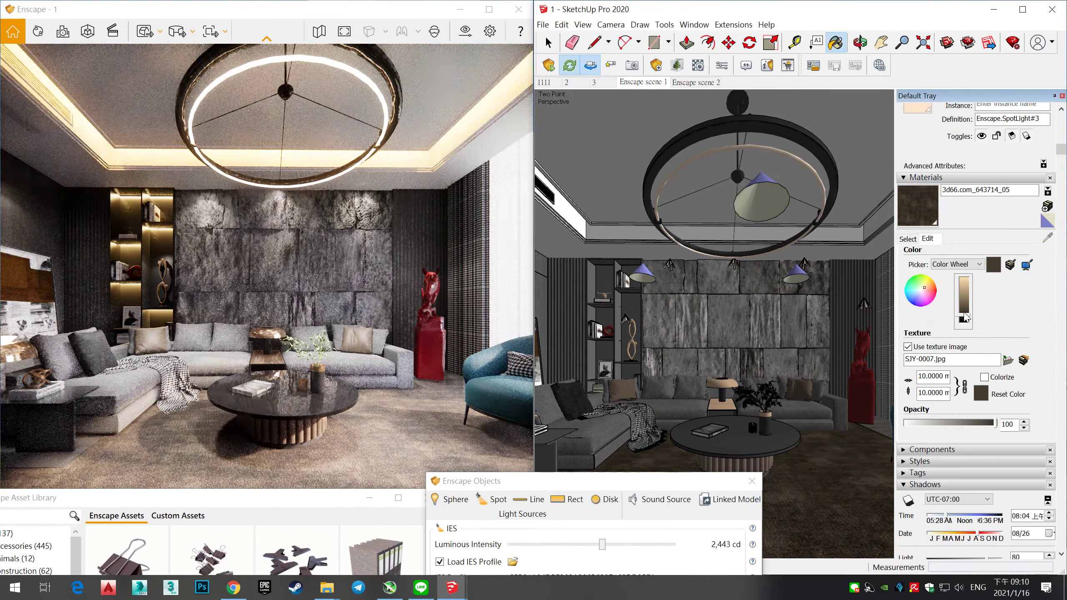
left_click(574, 39)
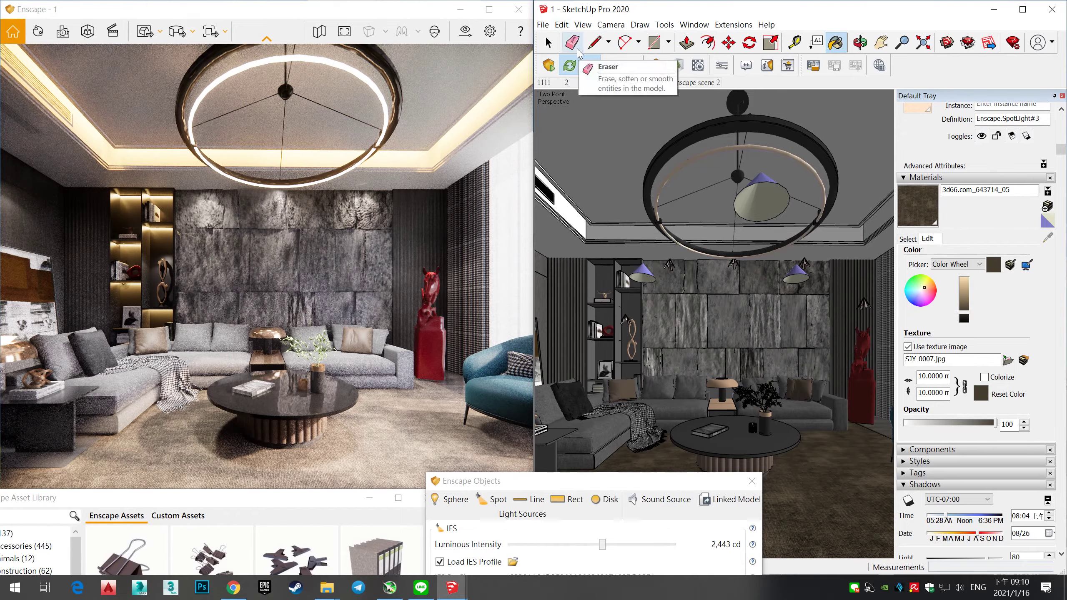
left_click(926, 287)
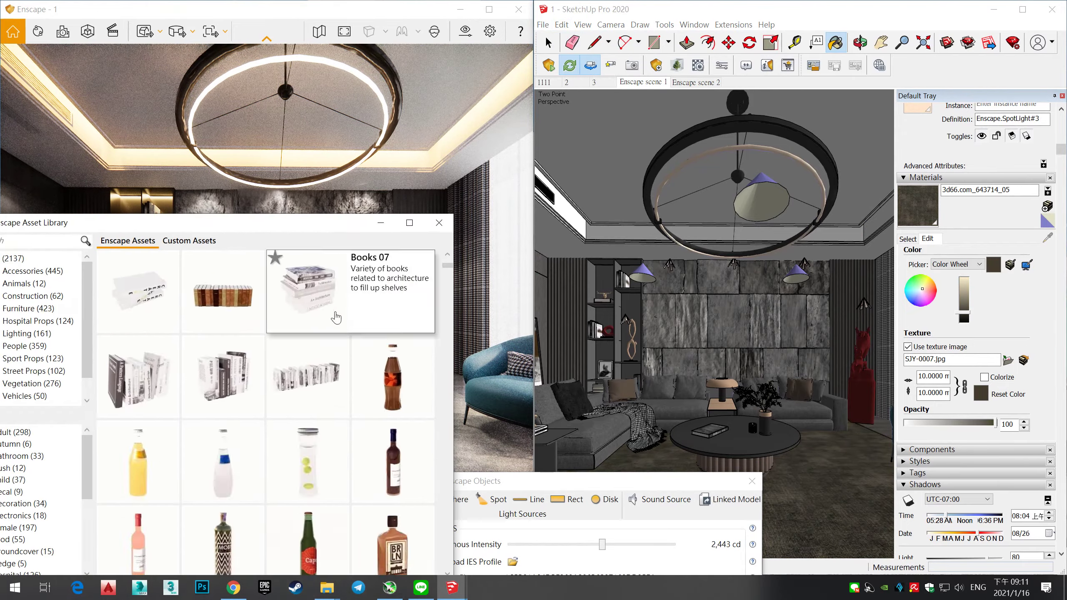
Step: Reduce the carpet texture's Enscape image fade to about 79% and retune its colour
left_click(698, 65)
left_click_drag(748, 324, 757, 324)
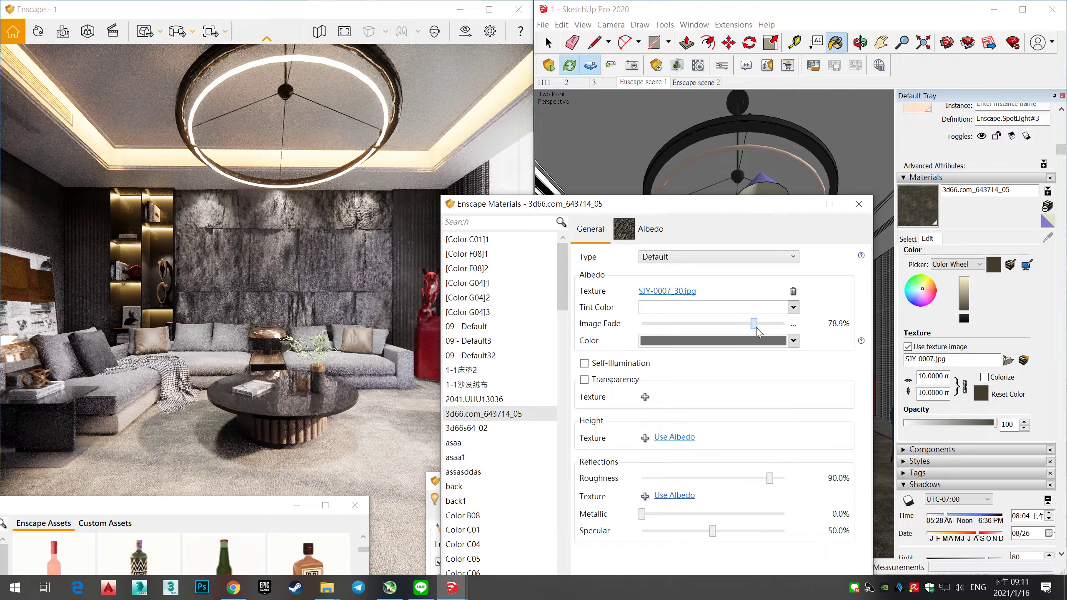
left_click(960, 316)
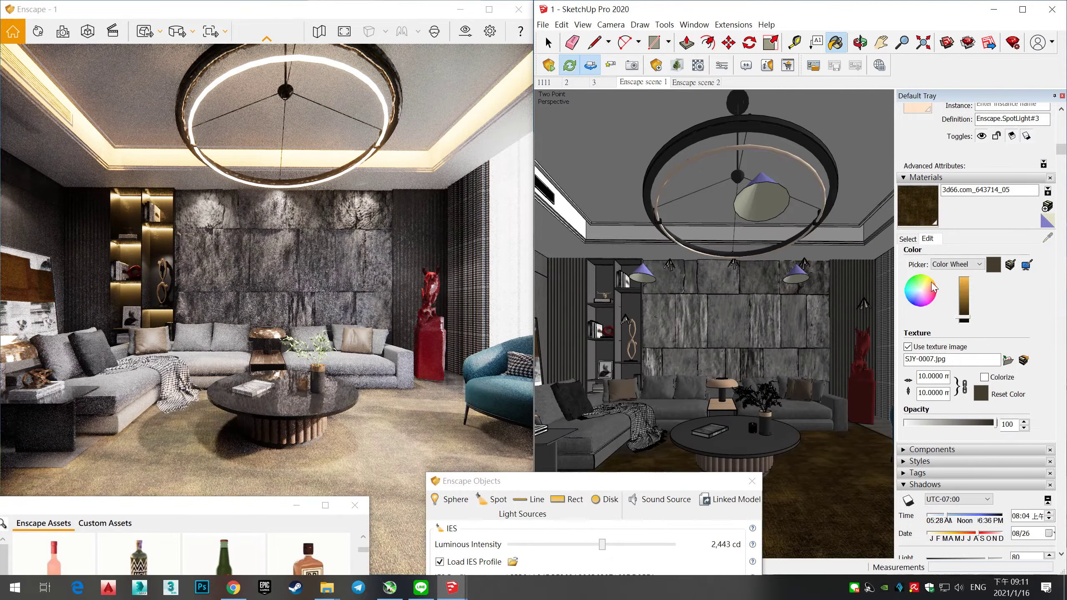
left_click(926, 288)
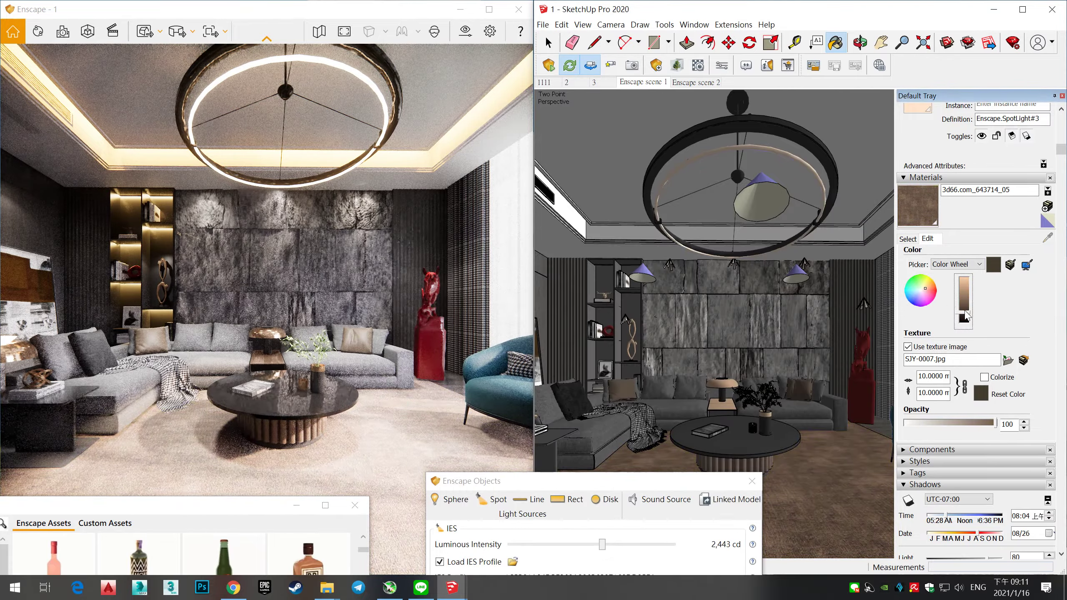
left_click(965, 312)
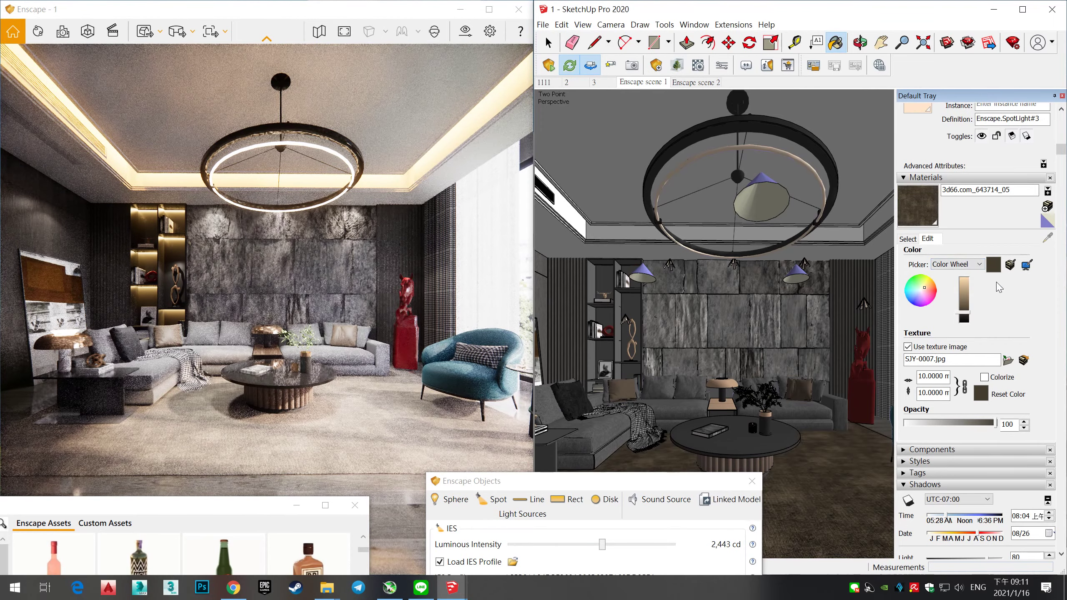
Step: Set the carpet colour to a neutral dark grey, RGB 71,71,71
left_click(677, 65)
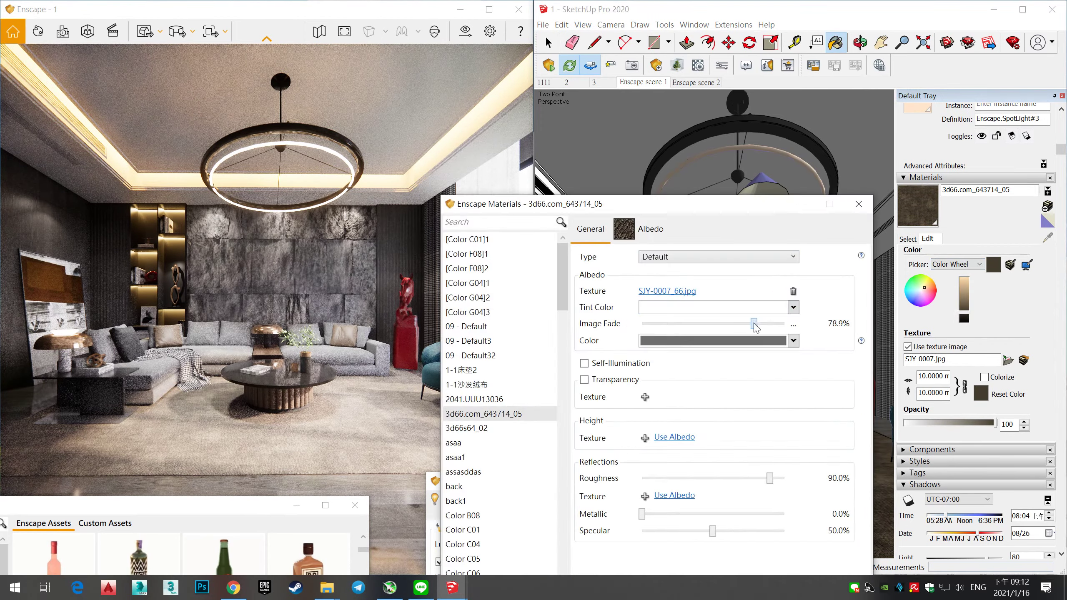
left_click(793, 307)
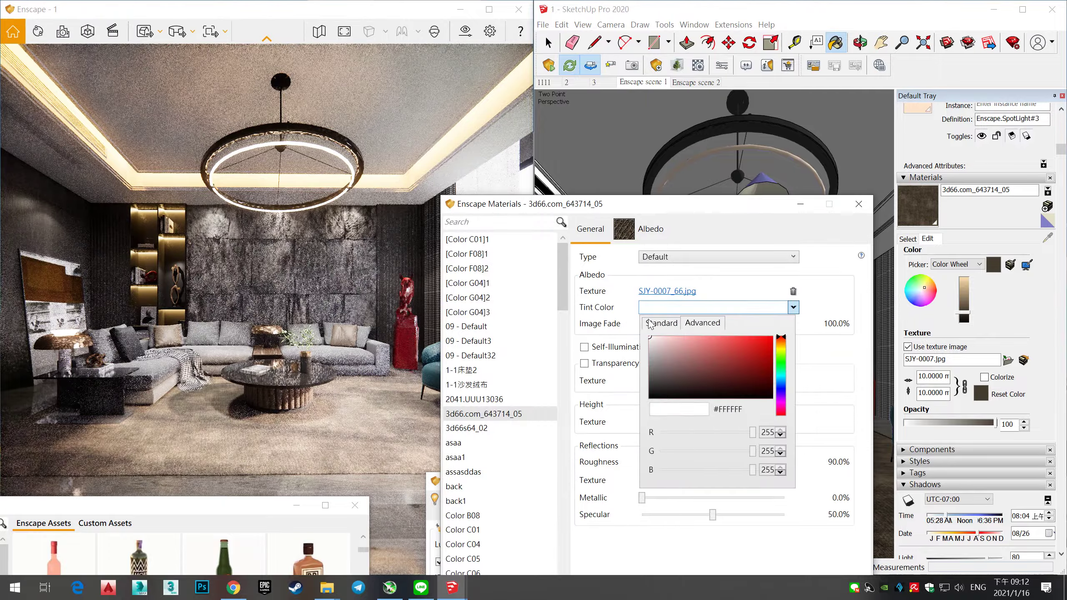
left_click(939, 300)
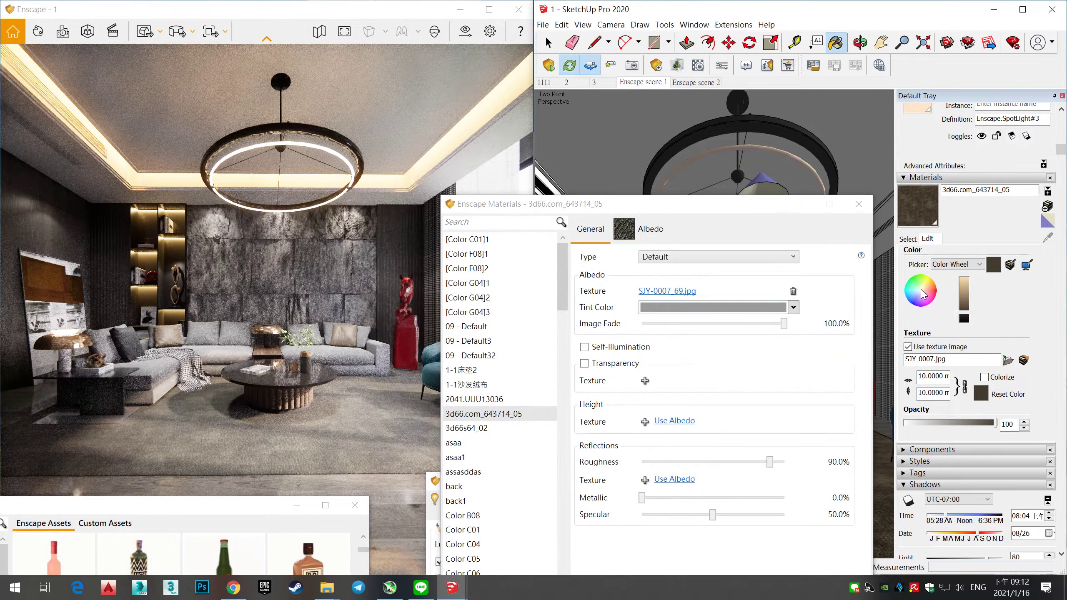
left_click(920, 289)
left_click(965, 313)
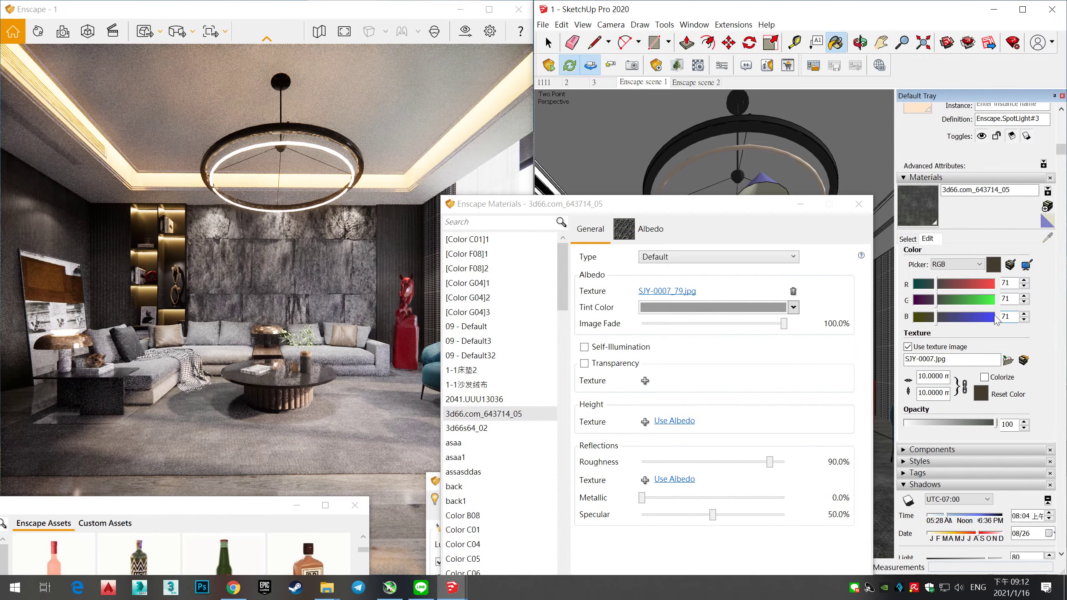
Step: Use the carpet's own texture as its height map with Displacement map type
left_click(793, 307)
left_click(674, 421)
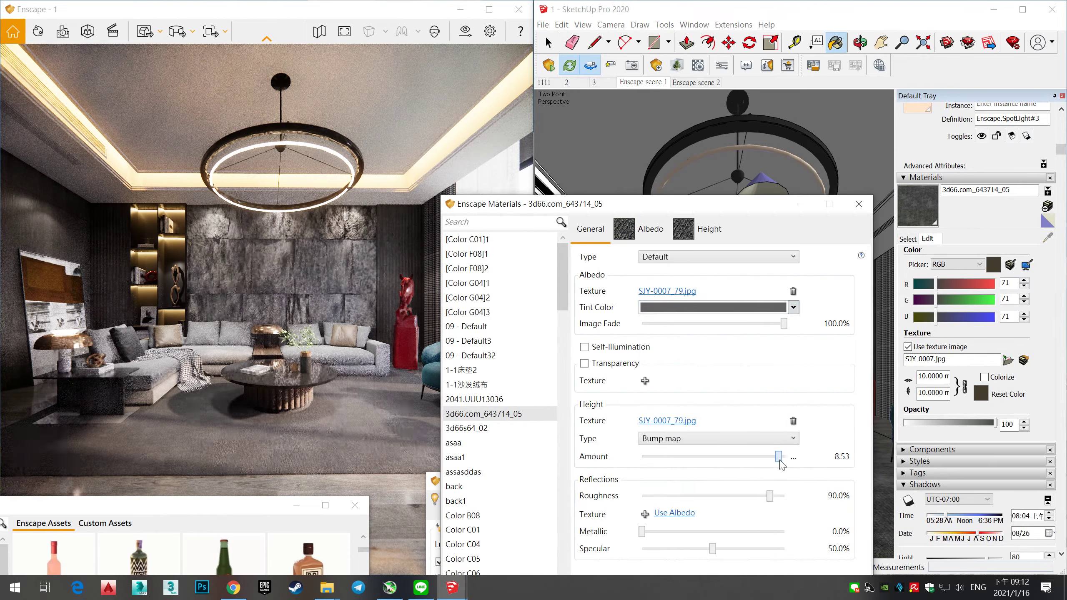
scroll(324, 407, "down", 3)
left_click(718, 438)
left_click(672, 466)
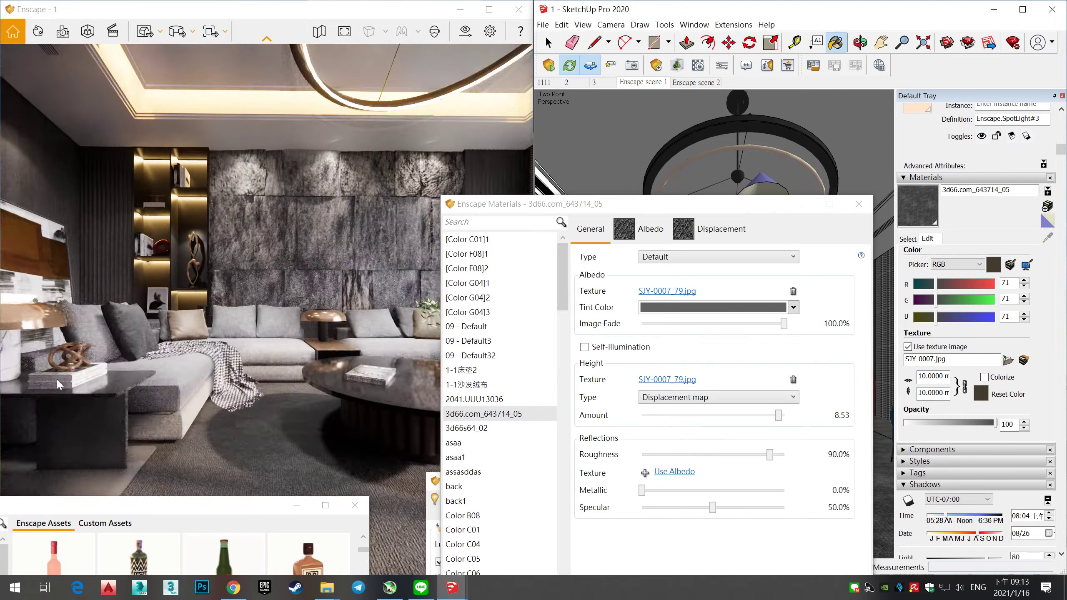
left_click_drag(294, 319, 395, 318)
Step: Place the Candle Tray asset on the coffee table and shrink it with Scale
double_click(258, 500)
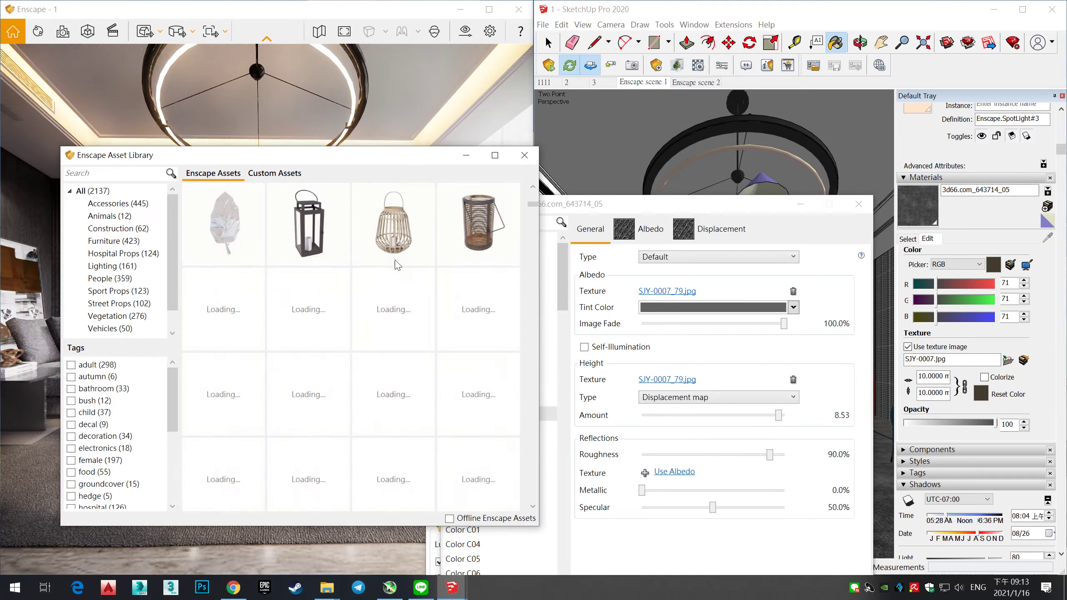
left_click(145, 490)
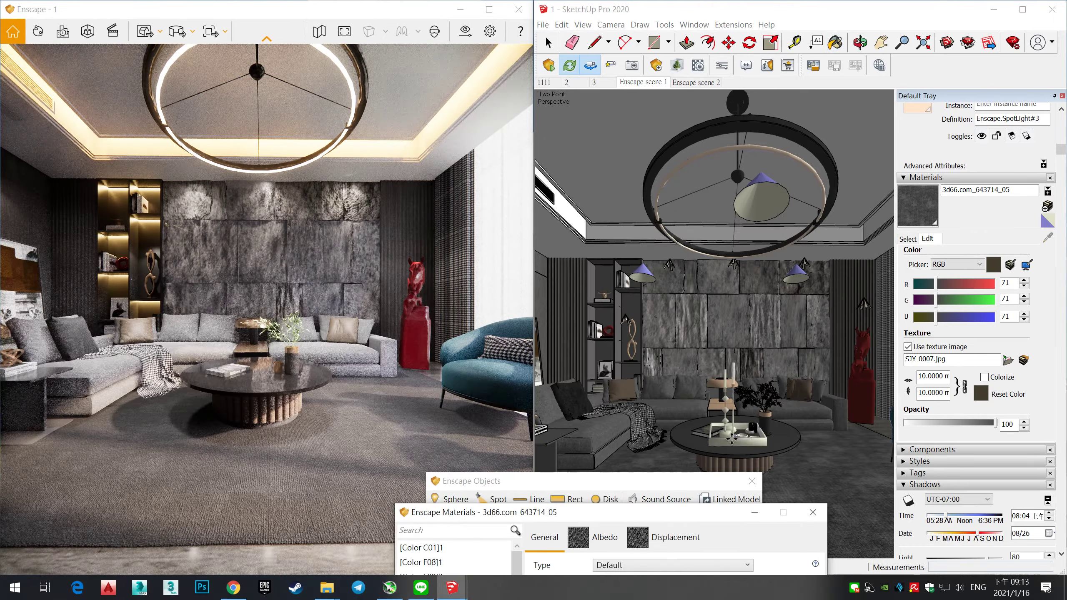
left_click(767, 48)
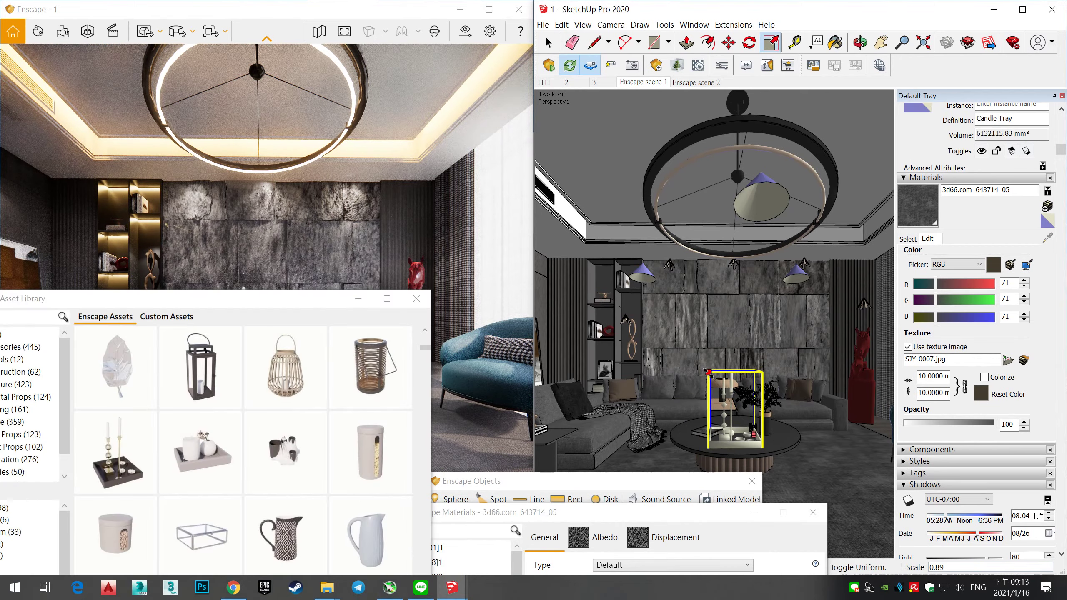
left_click(707, 371)
Step: Return to the first Enscape scene view and nudge the candle tray slightly right
middle_click_drag(708, 371, 729, 223)
scroll(809, 441, "up", 3)
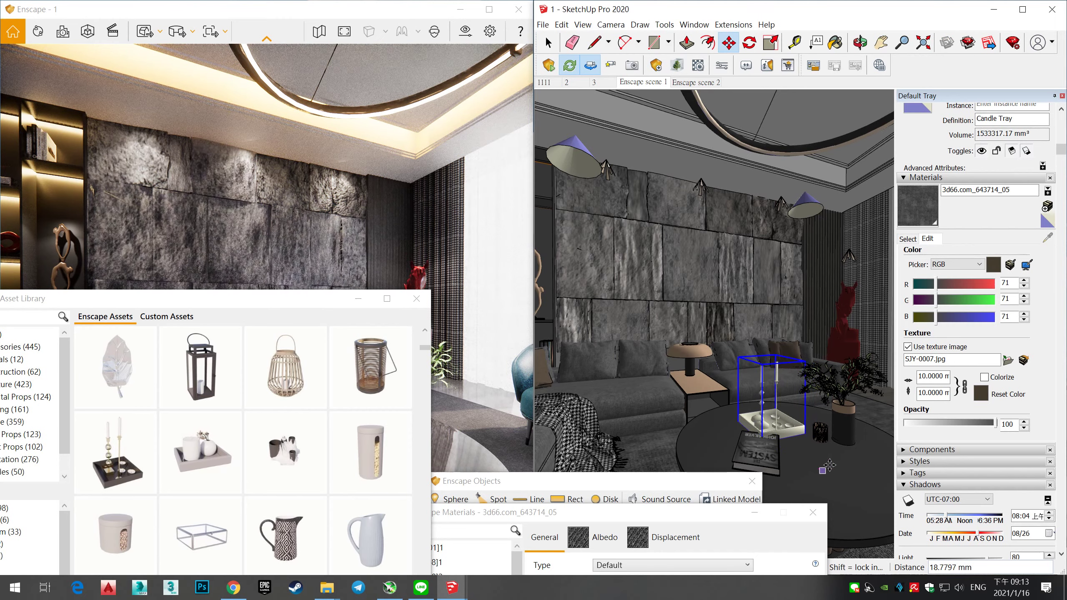
scroll(828, 465, "down", 3)
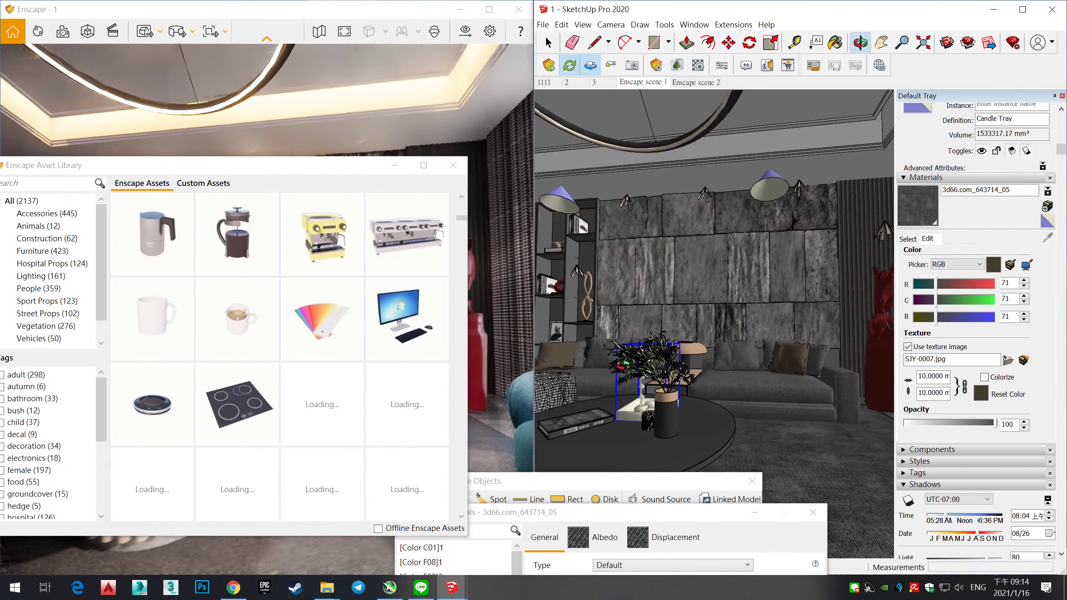
mouse_move(370, 90)
left_mouse_down()
mouse_move(121, 371)
mouse_move(204, 235)
left_mouse_up()
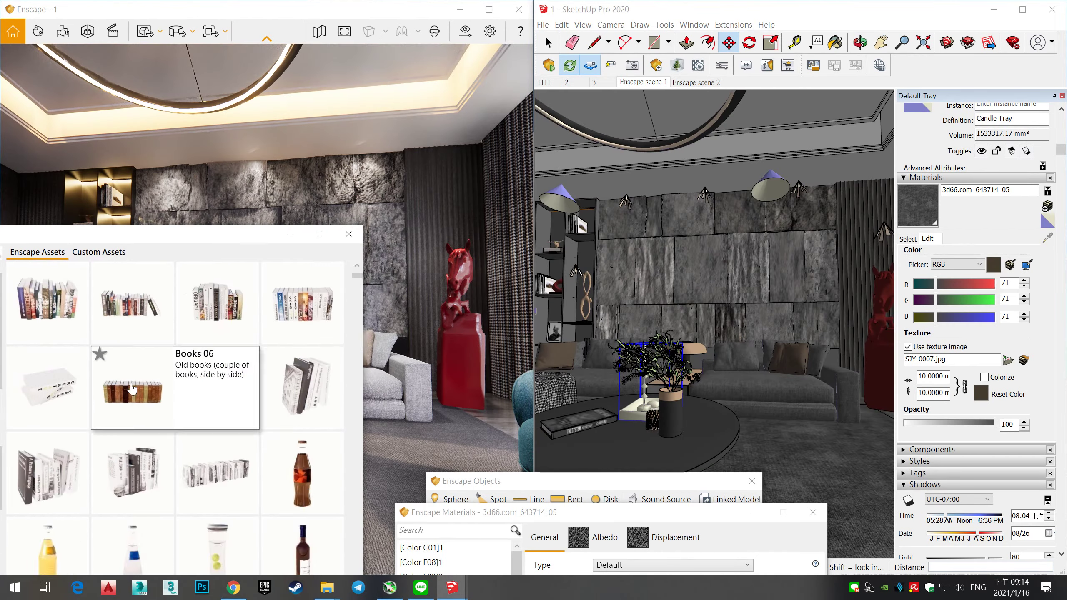
scroll(638, 371, "up", 3)
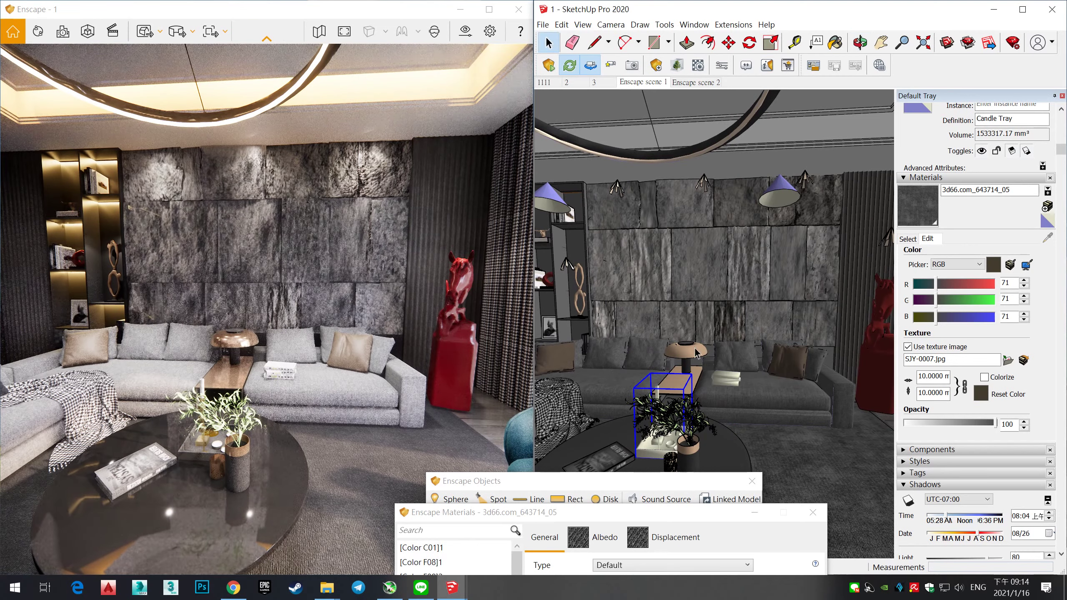
left_click(677, 65)
scroll(394, 395, "down", 2)
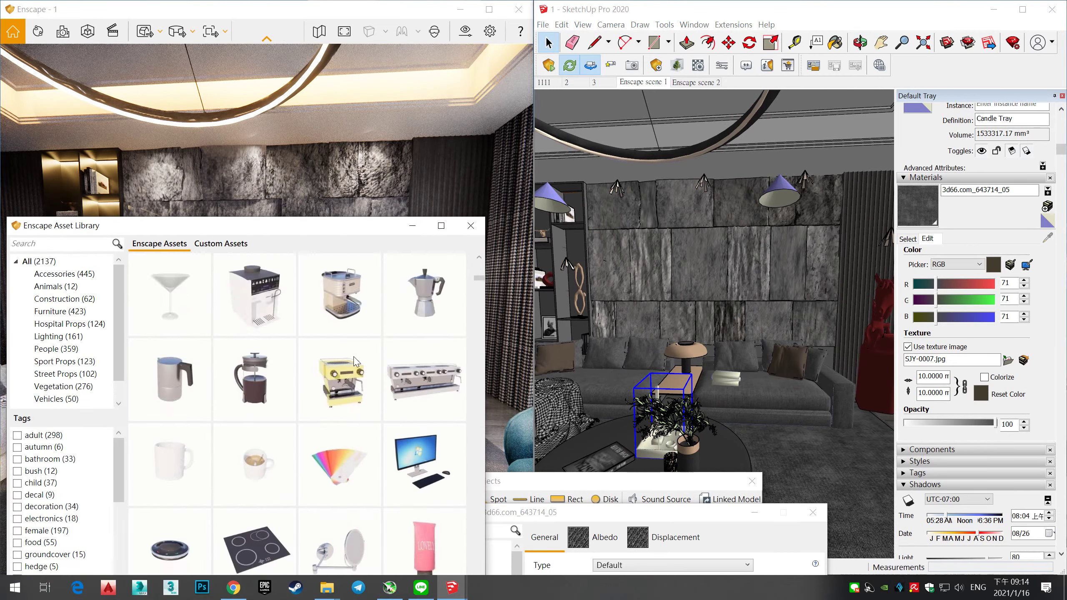
scroll(387, 379, "down", 1)
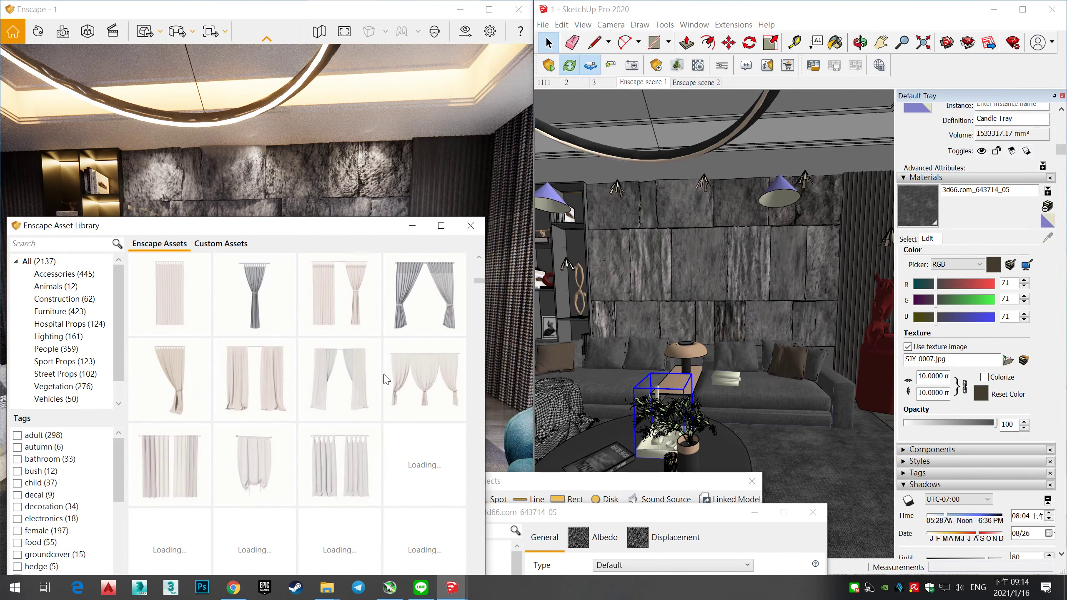
scroll(387, 378, "down", 1)
left_click(695, 82)
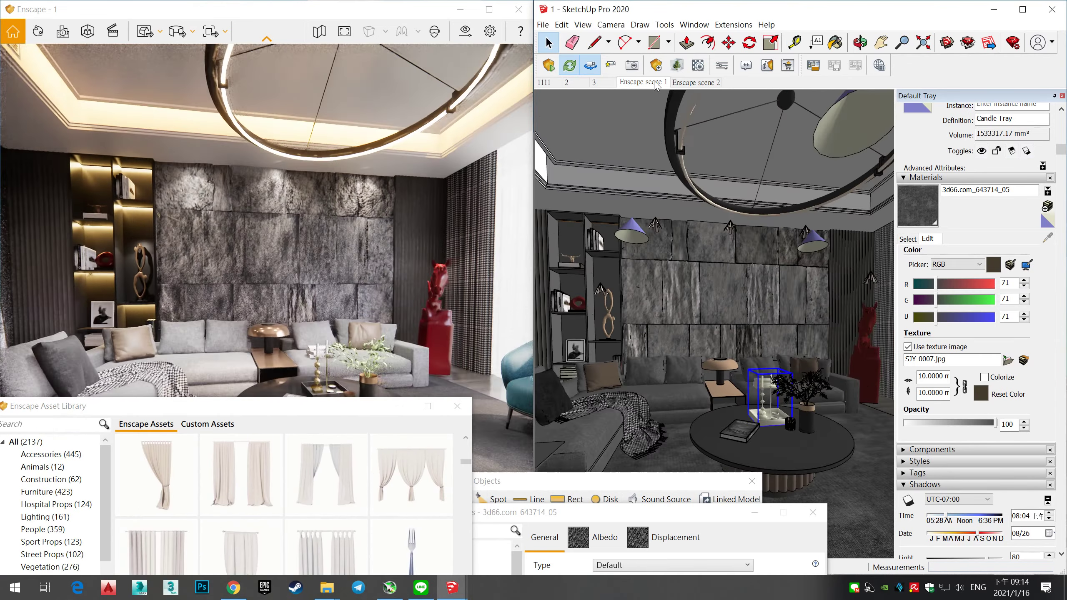
left_click_drag(723, 450, 739, 458)
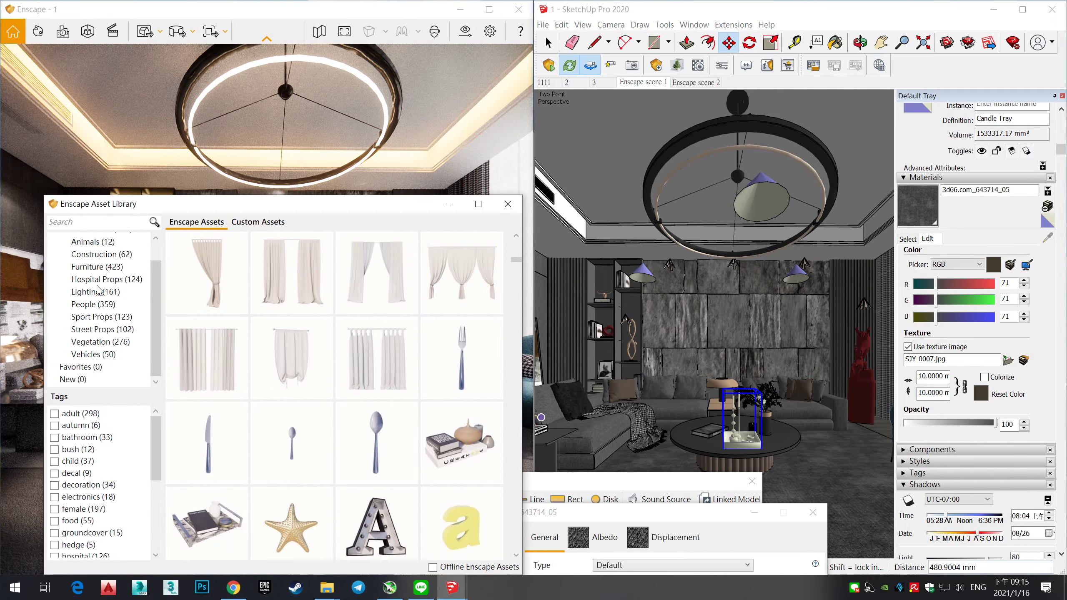
Step: Browse the Animals assets, trial-pick the sitting dog, and cancel its placement
left_click(94, 264)
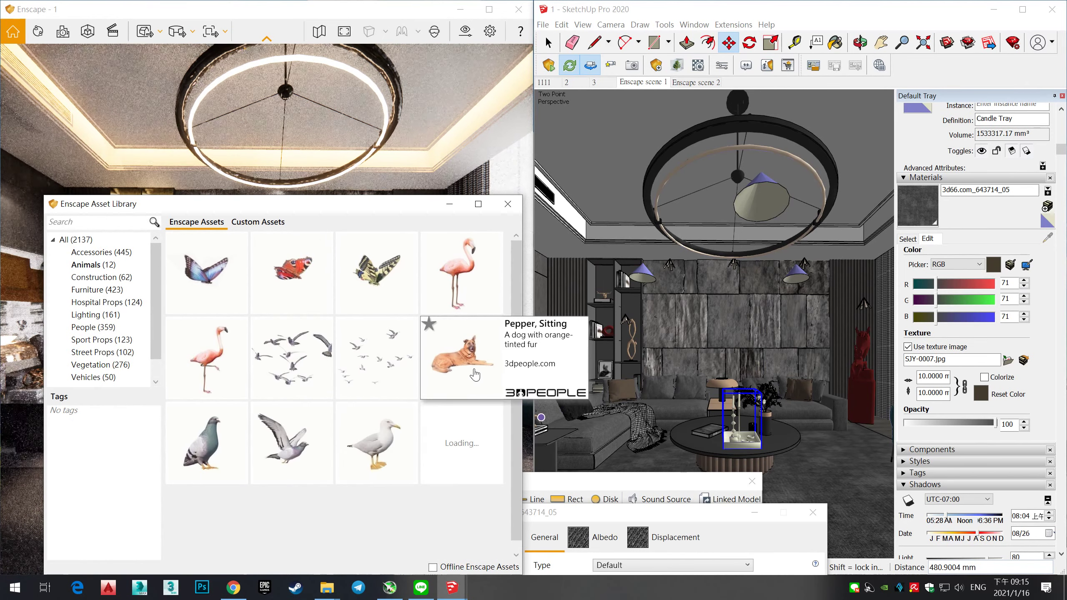
left_click(462, 359)
key("Escape")
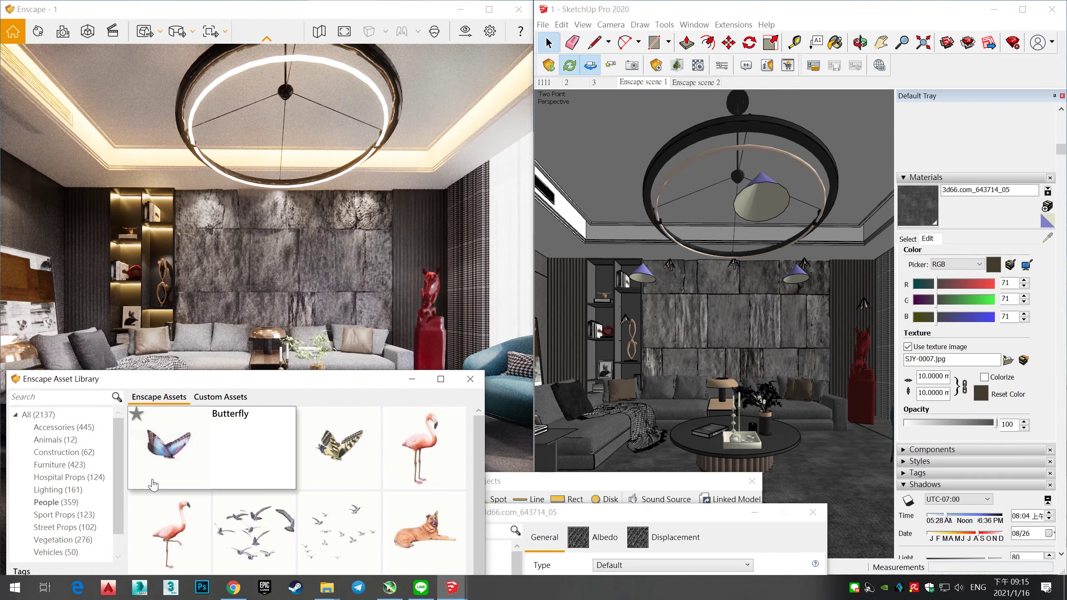
left_click_drag(310, 386, 298, 444)
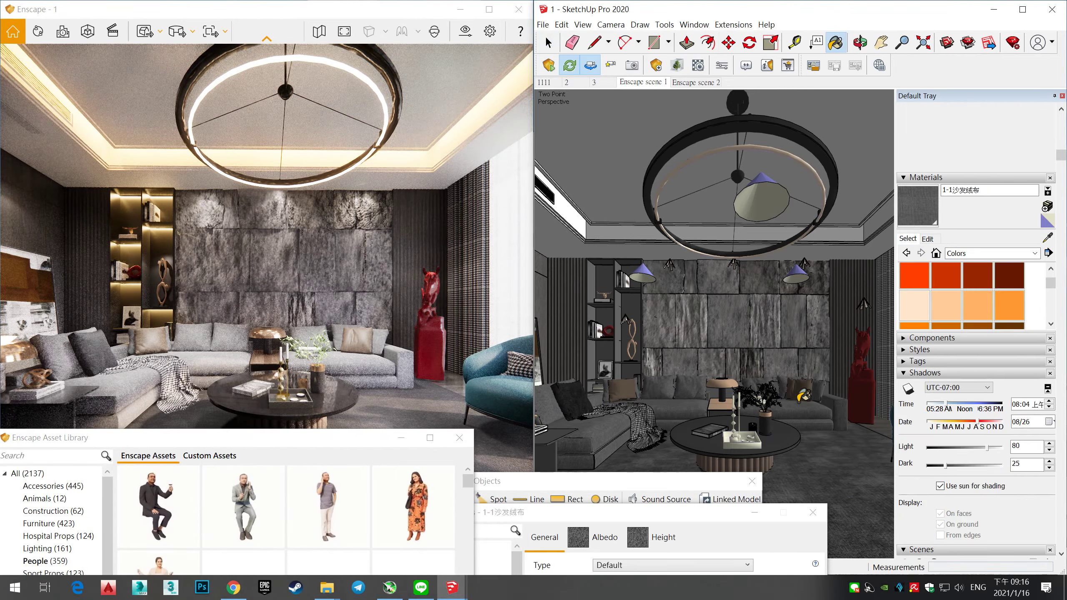
Step: Switch the material's colour picker to a colour wheel and move the asset library aside
left_click(928, 239)
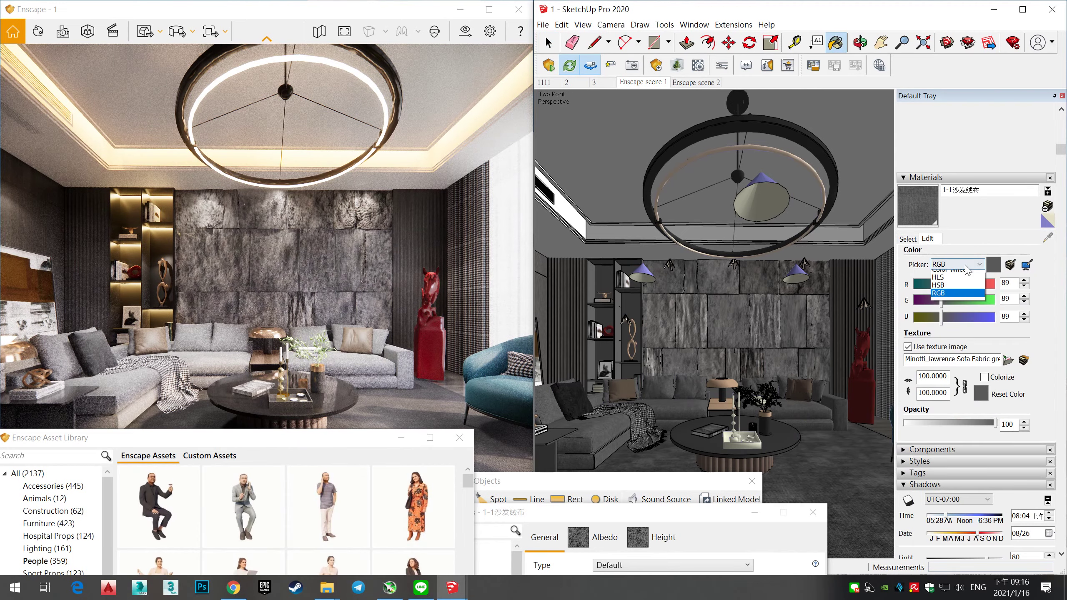
left_click(966, 269)
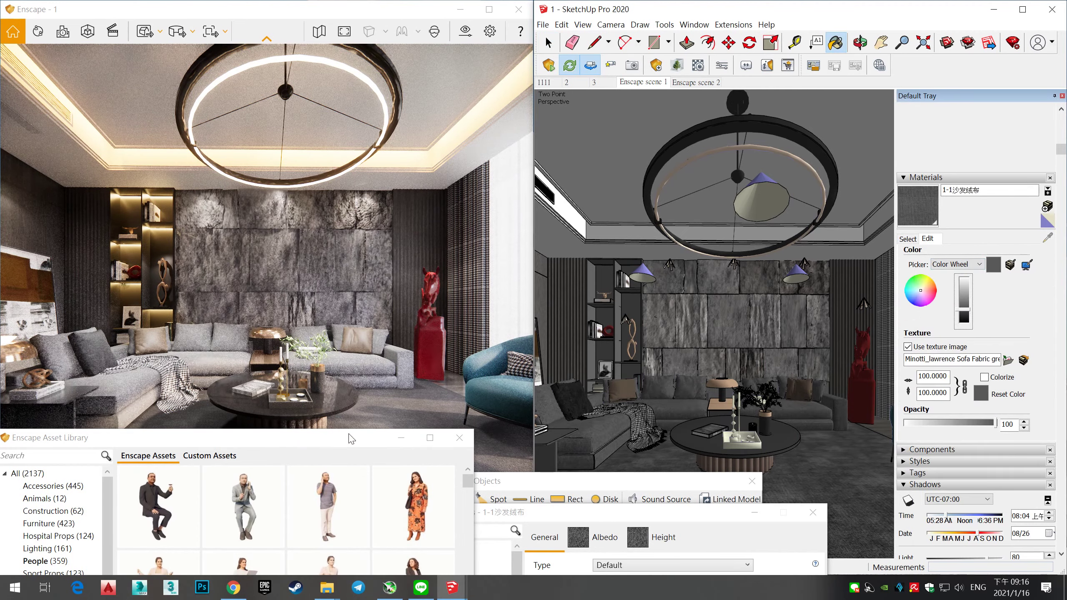
left_click(319, 372)
left_click_drag(369, 279, 339, 552)
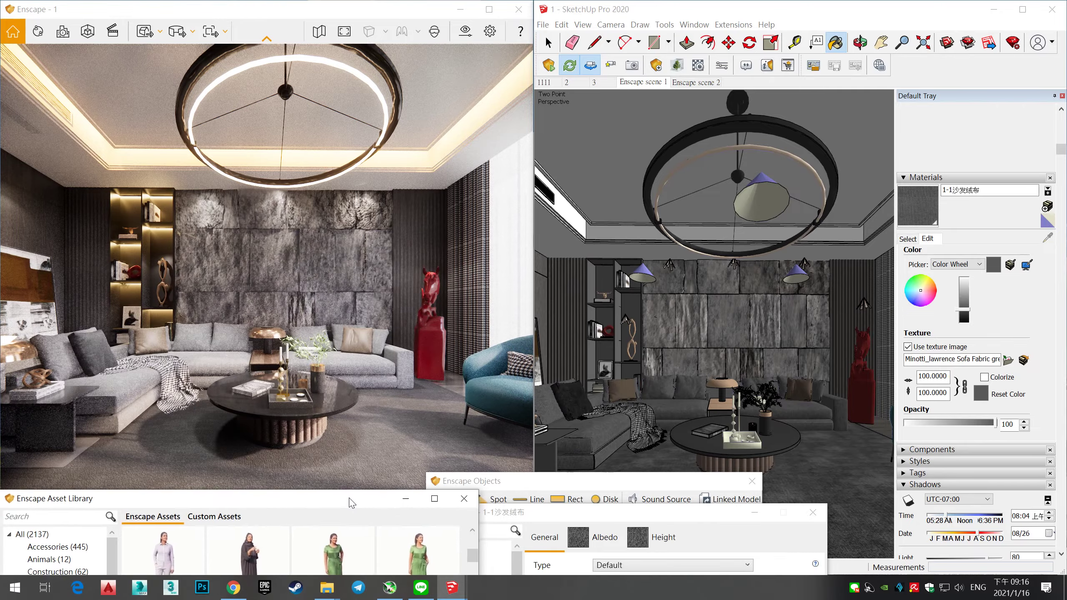
Step: Dim the spotlight to about 1,922 cd and move the sun to 08:00 on 09/08
left_click(672, 502)
mouse_move(604, 498)
left_mouse_down()
mouse_move(619, 498)
mouse_move(572, 498)
mouse_move(614, 493)
left_mouse_up()
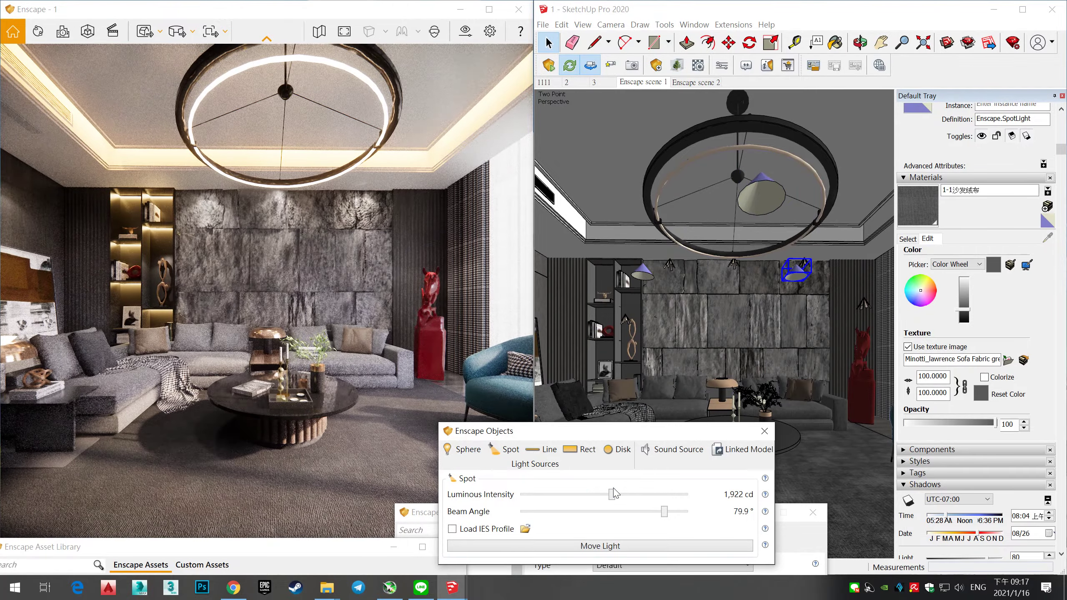
left_click_drag(947, 518, 980, 537)
left_click(974, 538)
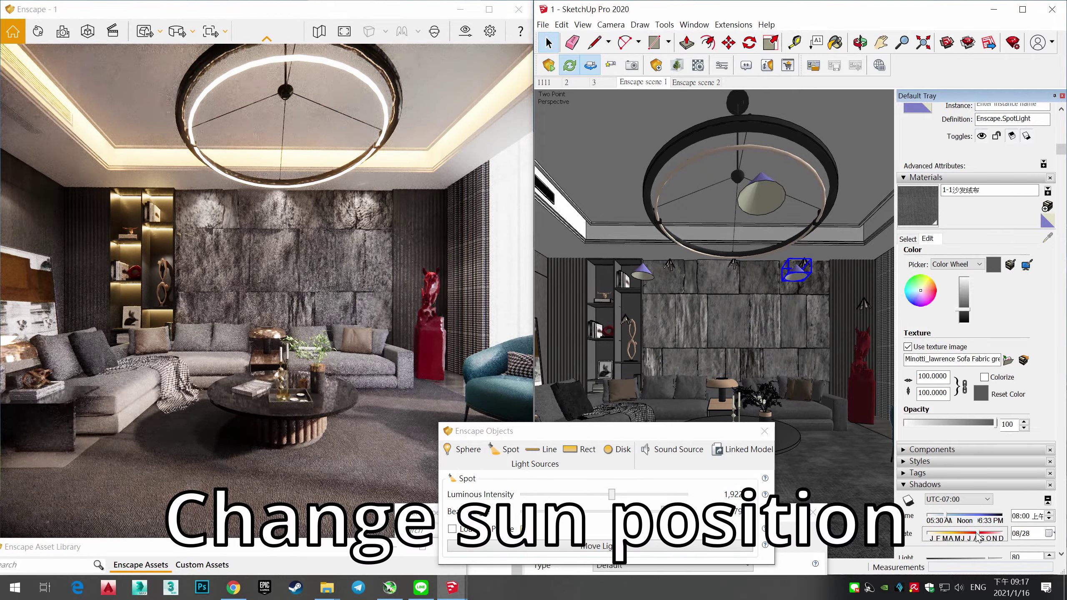
Step: Save the view as Enscape scene 3 and flip between the saved scene tabs
left_click(635, 66)
left_click(578, 83)
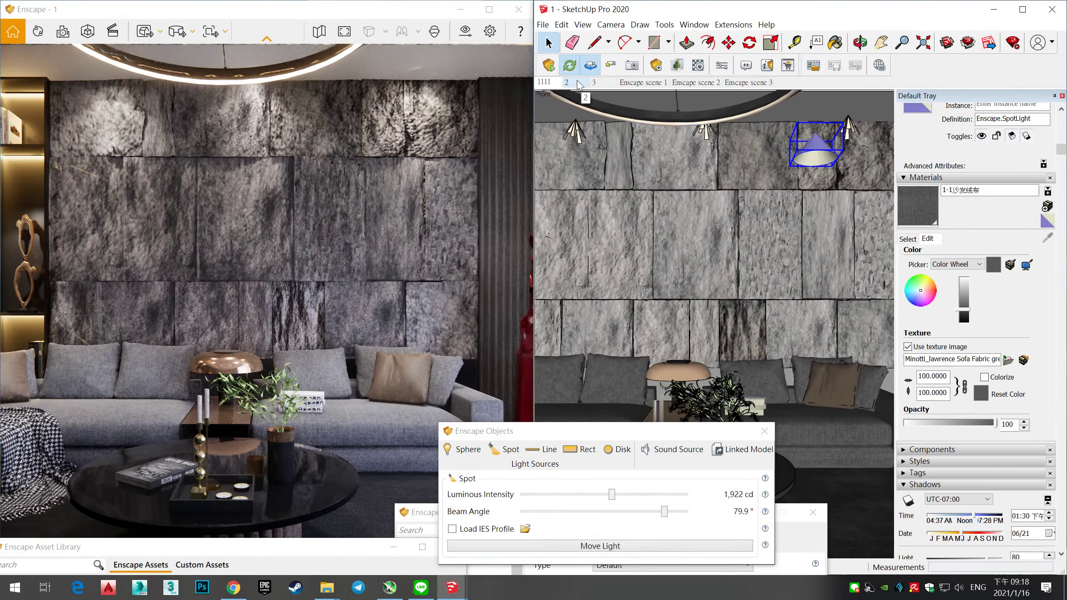
left_click(640, 82)
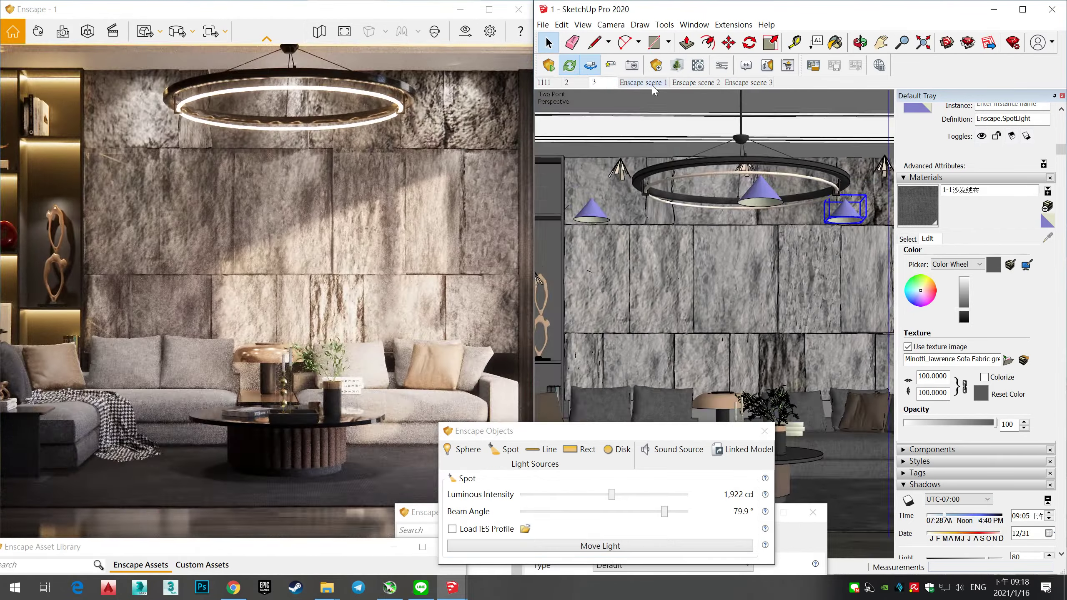
left_click(689, 83)
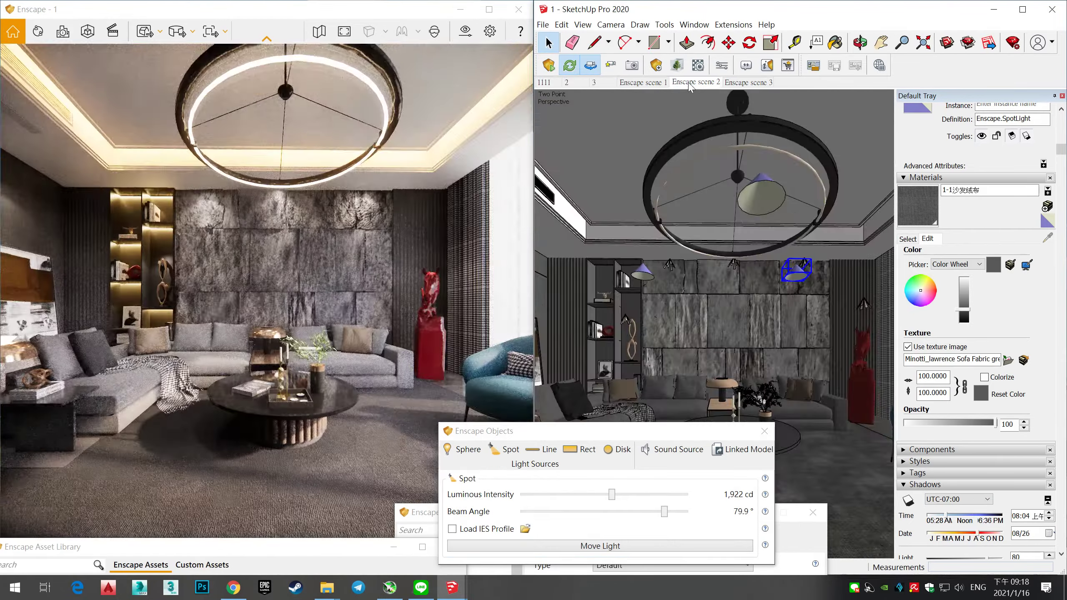
Step: Preview the atmosphere settings and trial-pick a sitting woman figure before cancelling
left_click(722, 65)
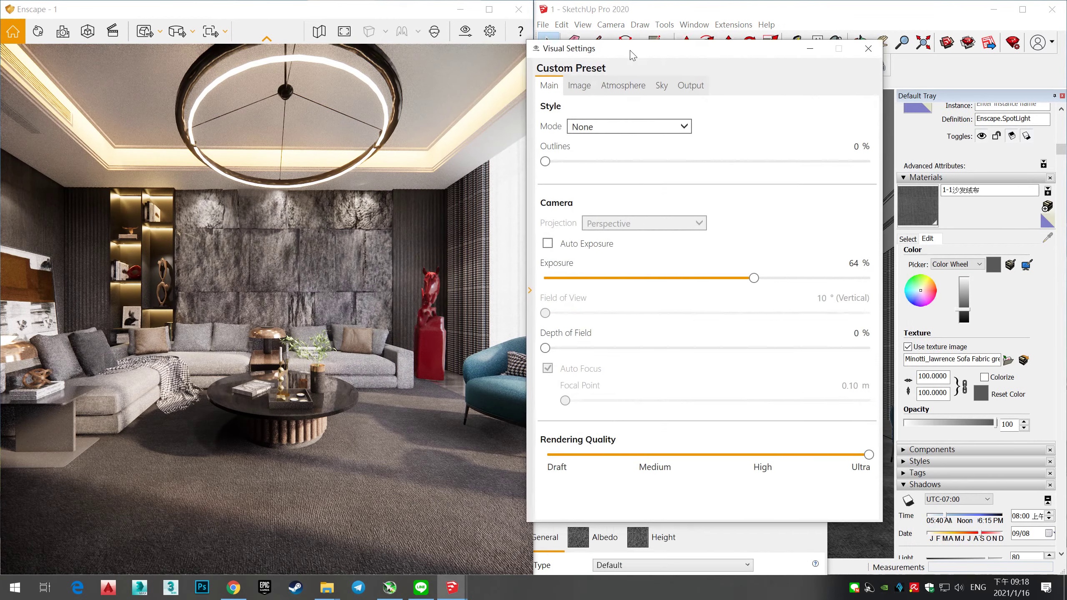
left_click(623, 85)
left_click(722, 65)
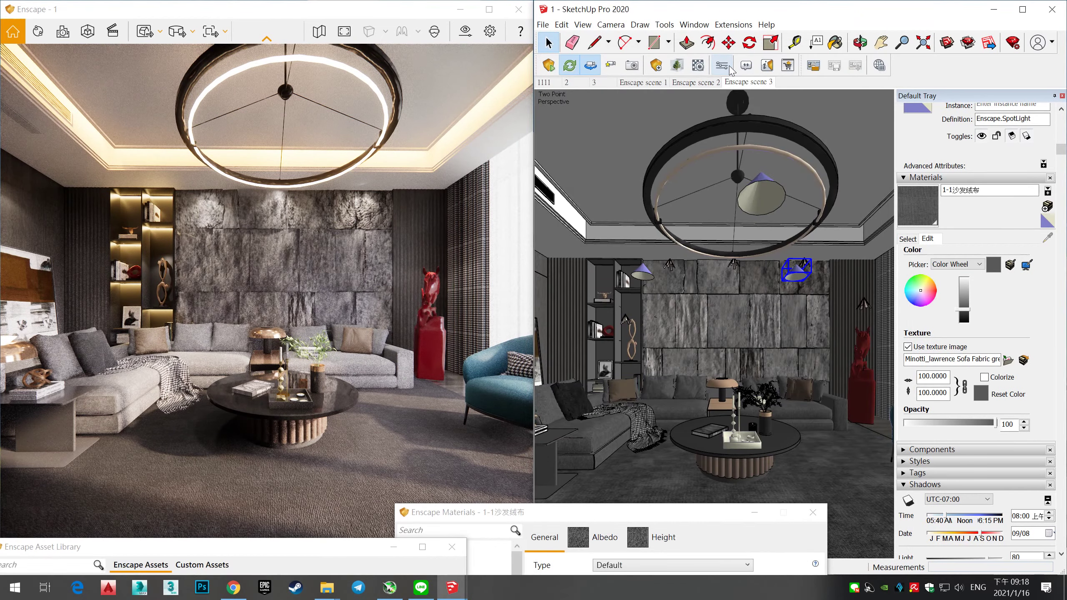
scroll(295, 339, "down", 2)
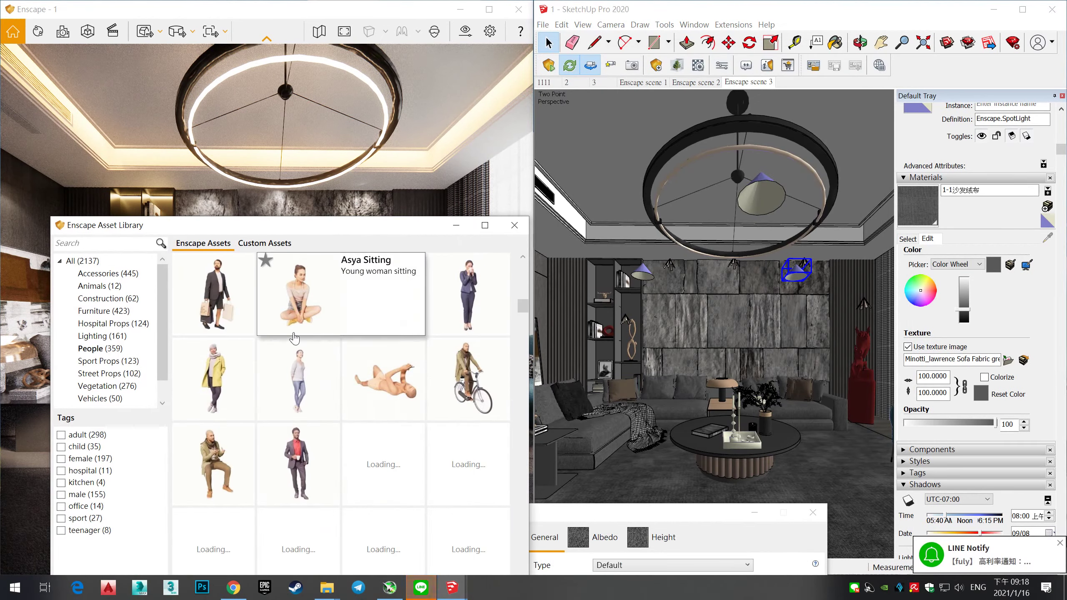
left_click(478, 295)
key("Escape")
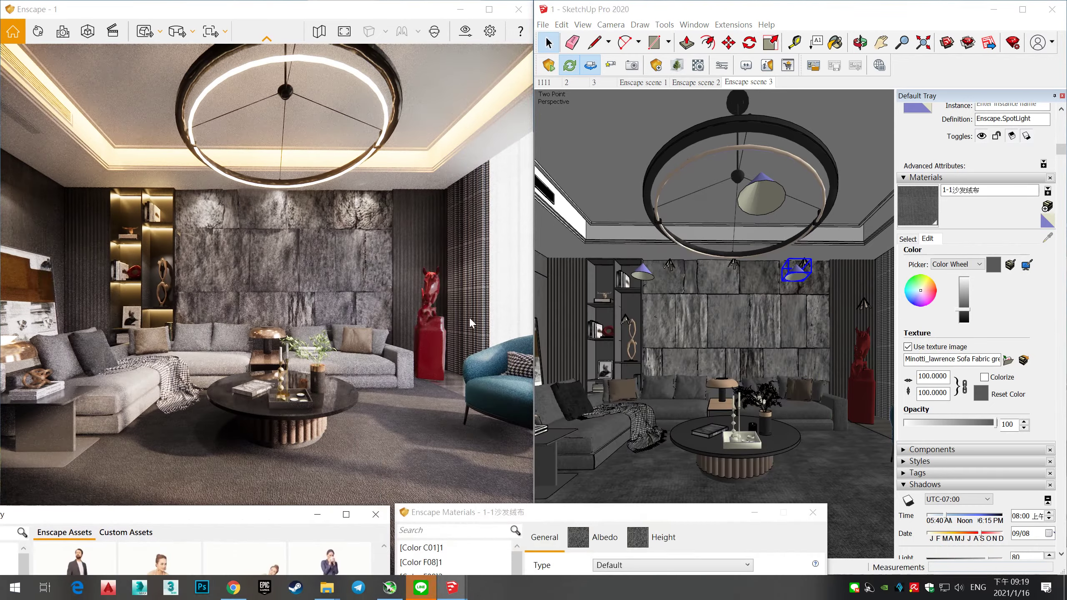
left_click(722, 65)
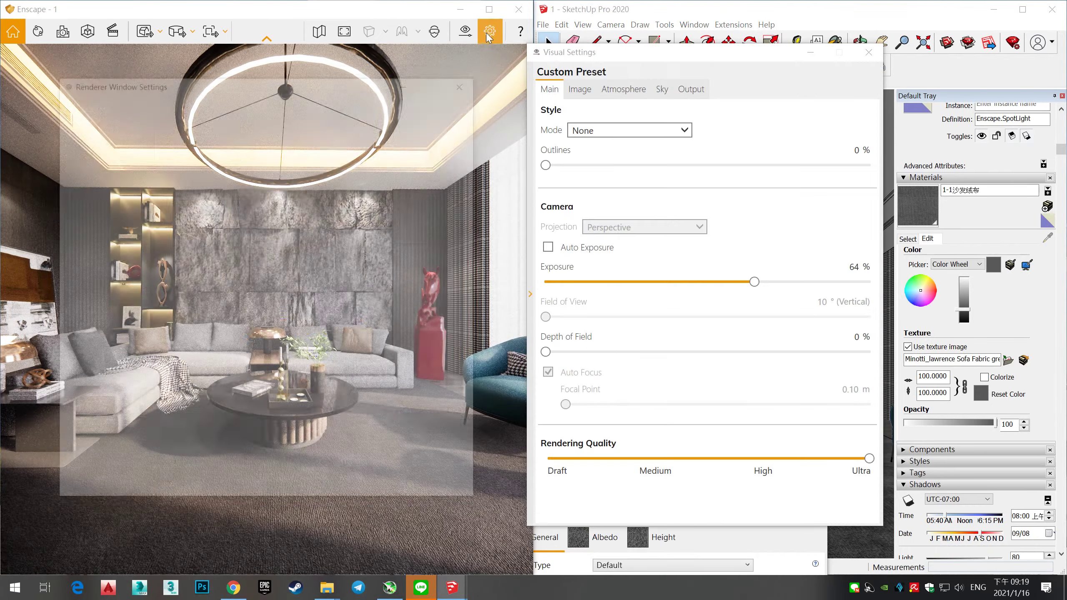
Step: Browse the Enscape settings from device and output through to Atmosphere
left_click(103, 142)
left_click(103, 105)
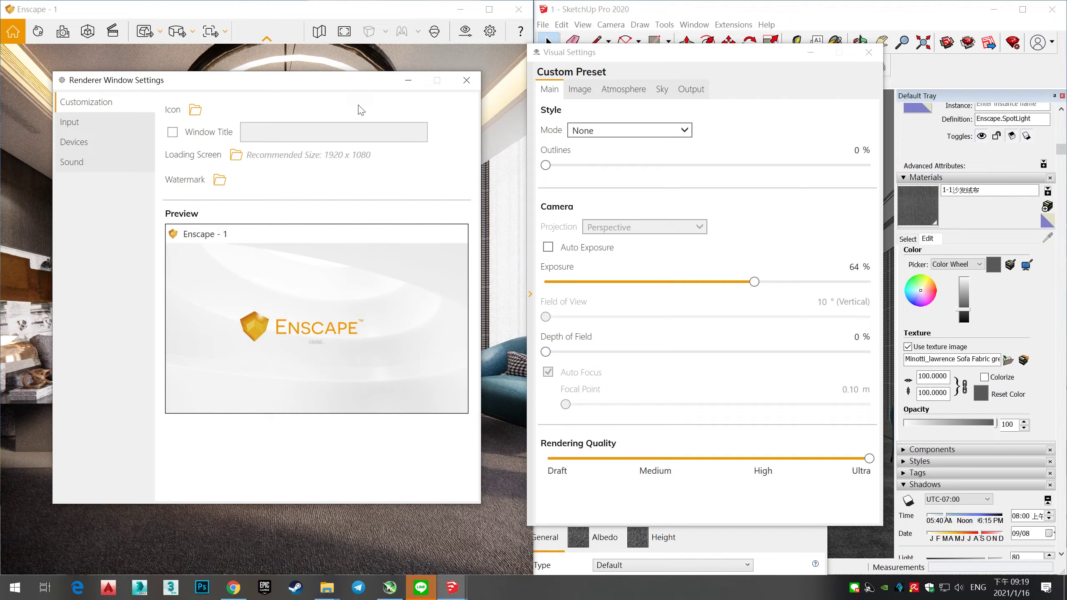
left_click(466, 80)
left_click(679, 90)
left_click(624, 89)
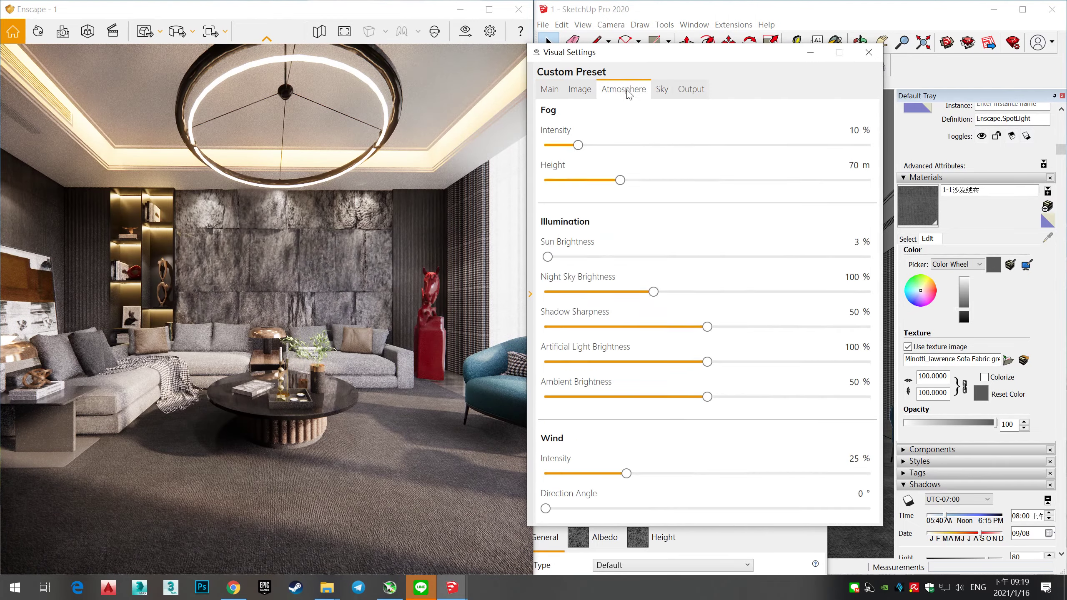
scroll(552, 255, "up", 1)
scroll(695, 364, "up", 3)
scroll(695, 364, "up", 1)
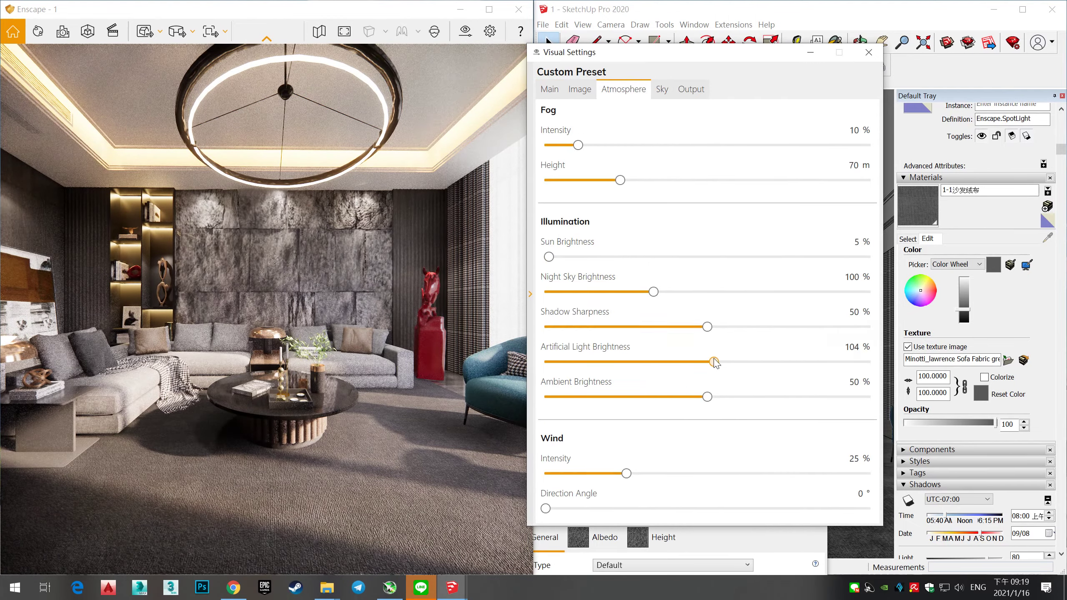
Step: Set the atmosphere's ambient brightness to 88%
left_click_drag(707, 397, 727, 397)
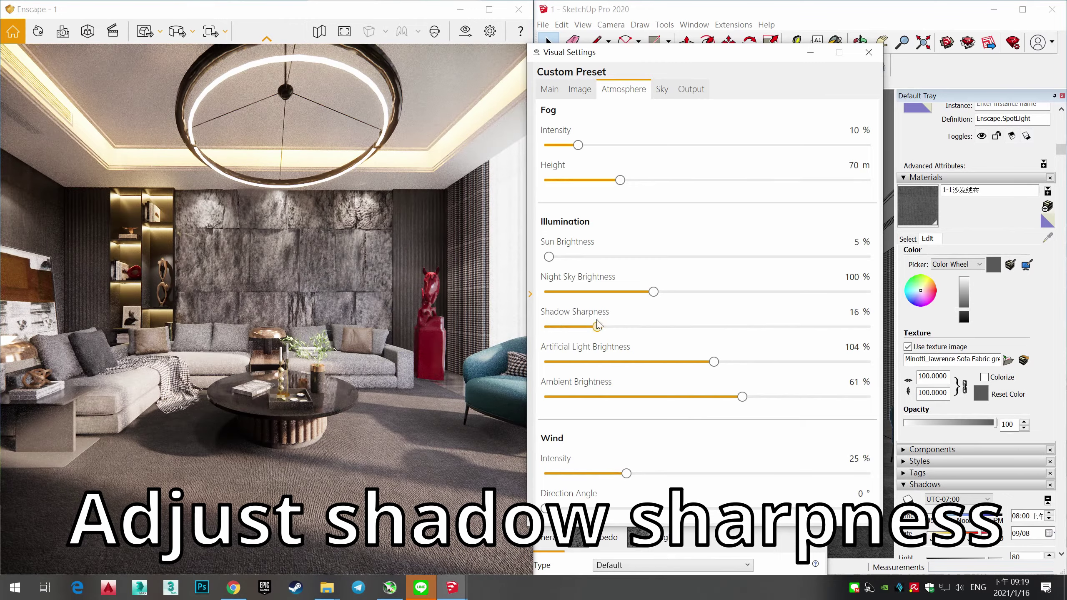
scroll(550, 257, "up", 1)
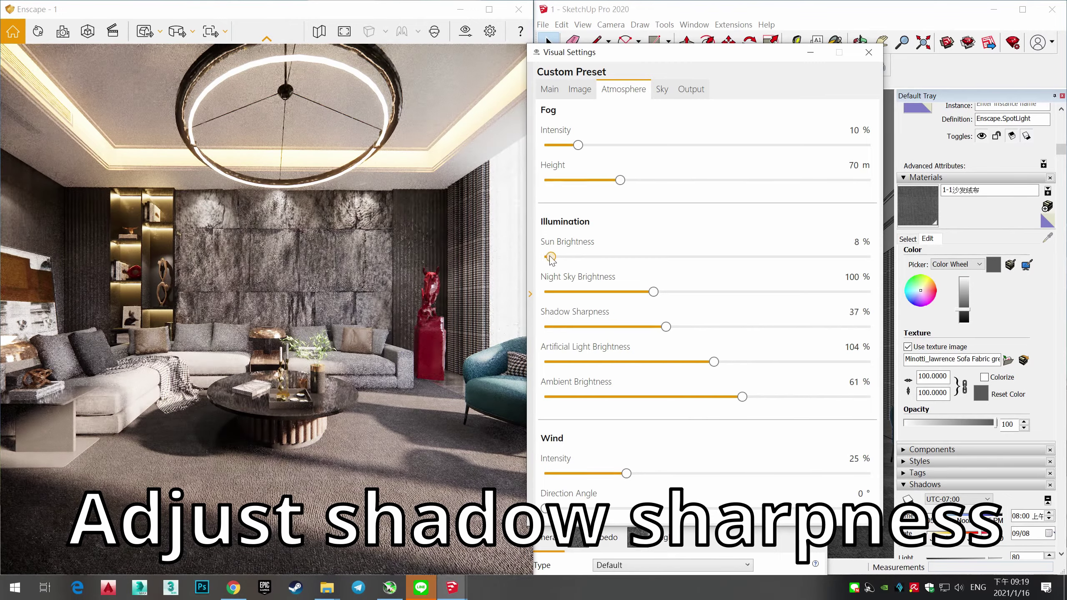
scroll(551, 259, "up", 2)
left_click_drag(742, 397, 713, 397)
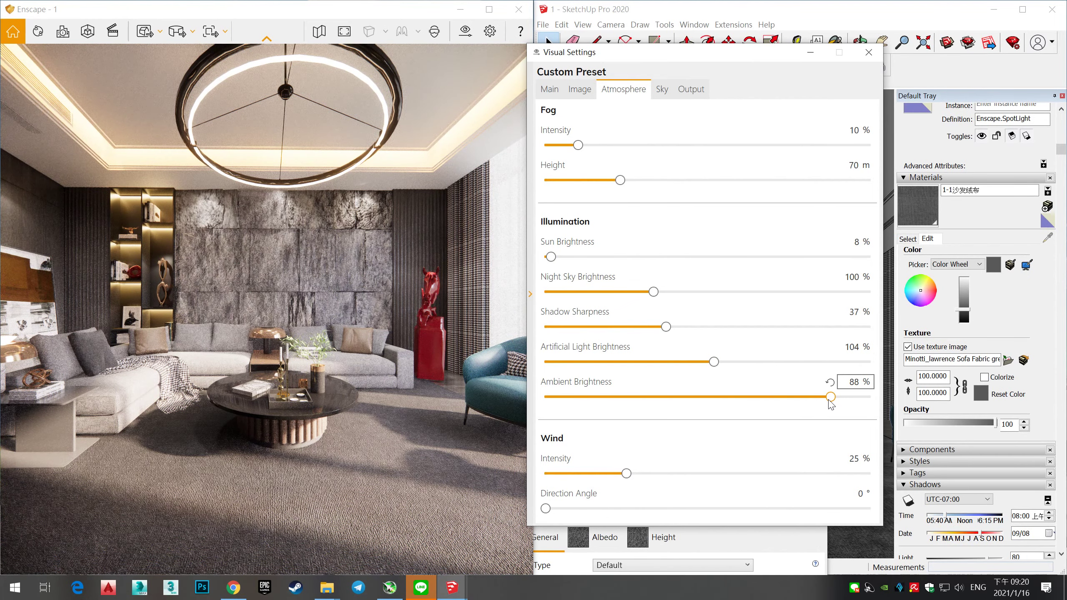
Step: Set image colour temperature to 8,529 K and review the Atmosphere and Sky tabs
left_click(580, 90)
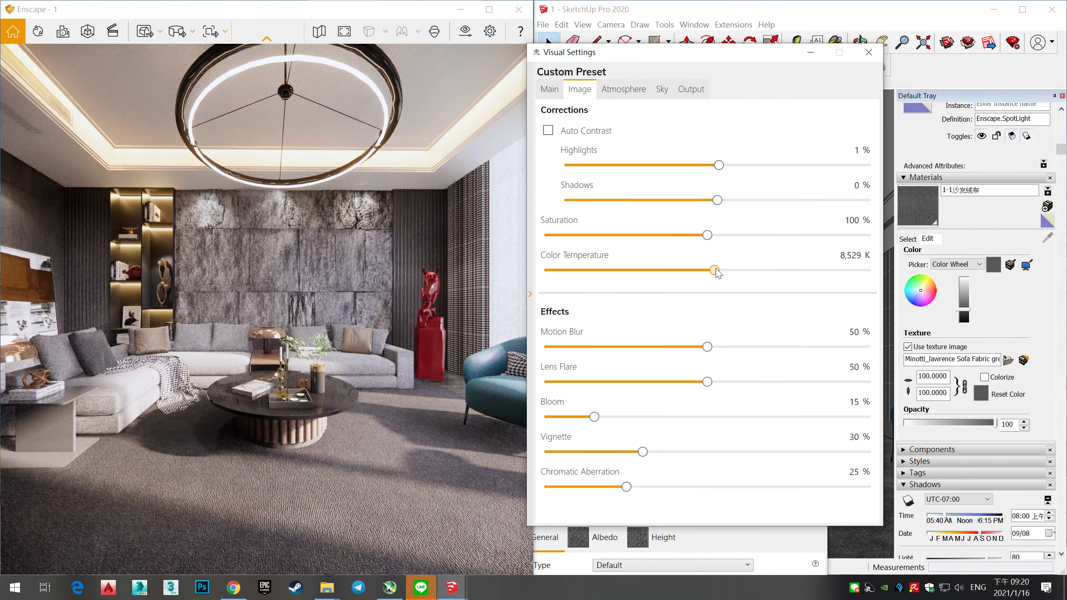
left_click(622, 86)
left_click(661, 90)
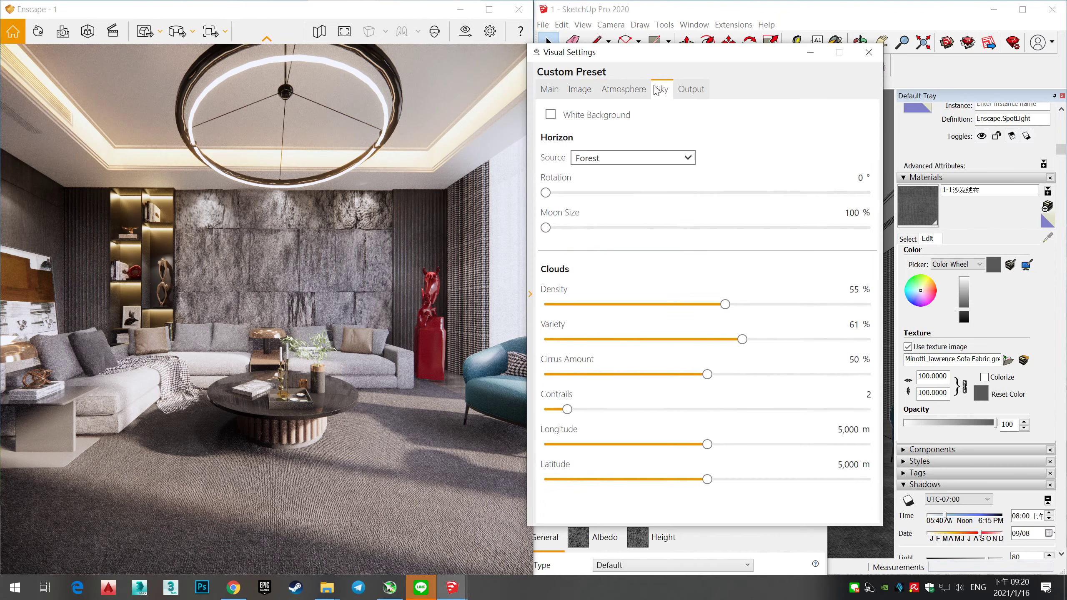
Step: Save Enscape scene 4, place a seated woman, and set the sun to 07:51
left_click(940, 521)
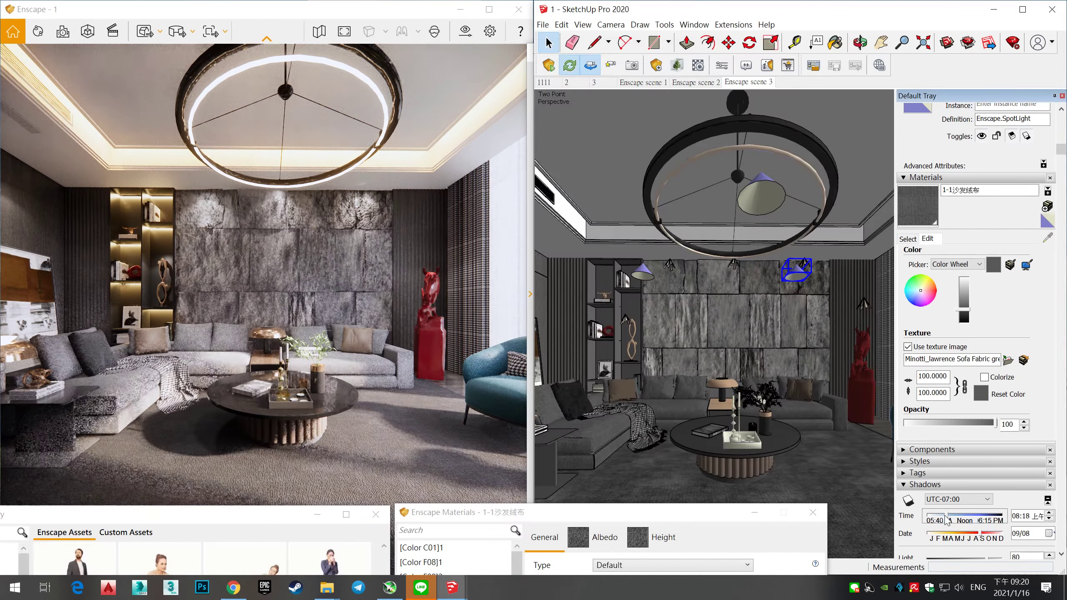
left_click_drag(976, 534, 978, 540)
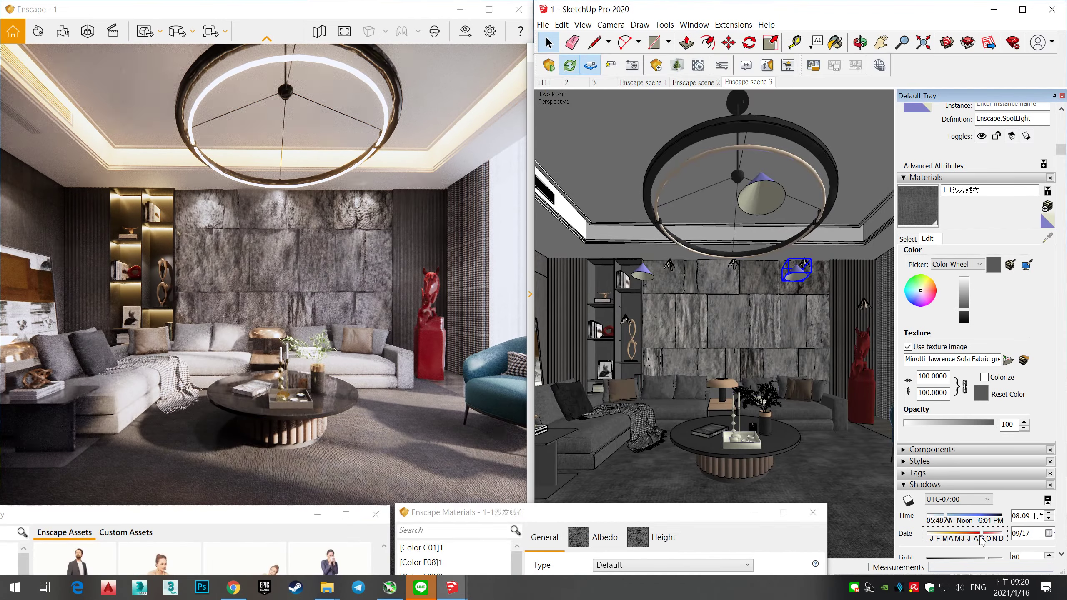
left_click(629, 68)
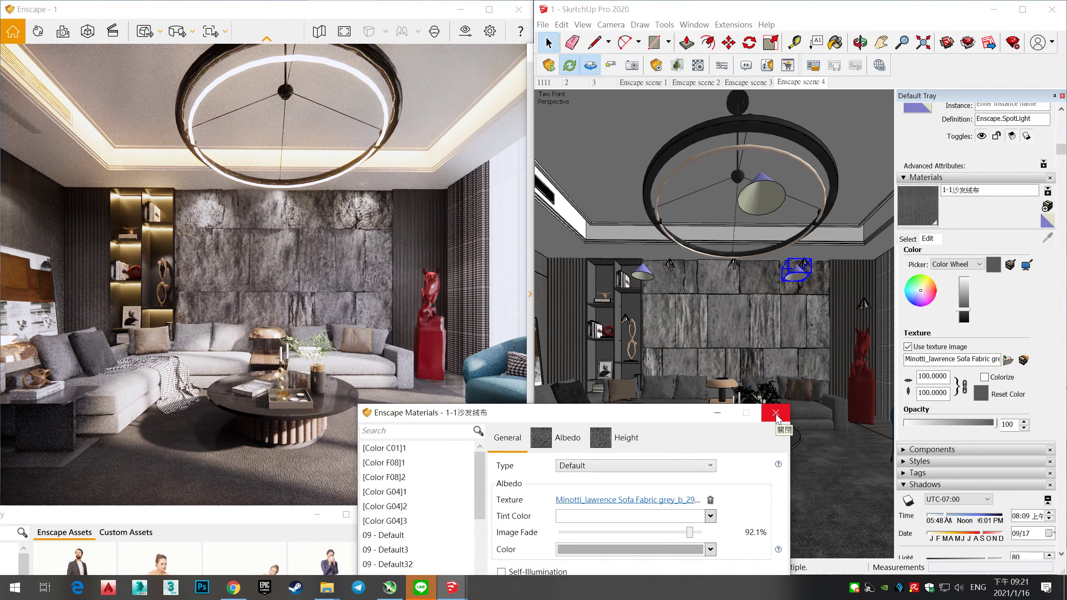
scroll(466, 453, "up", 1)
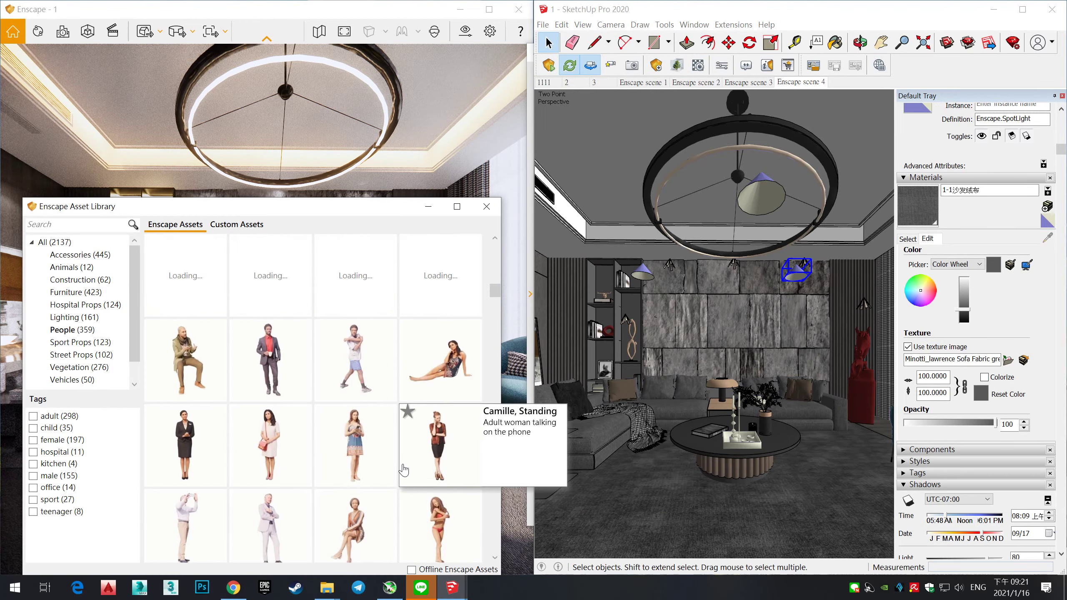
scroll(416, 362, "up", 2)
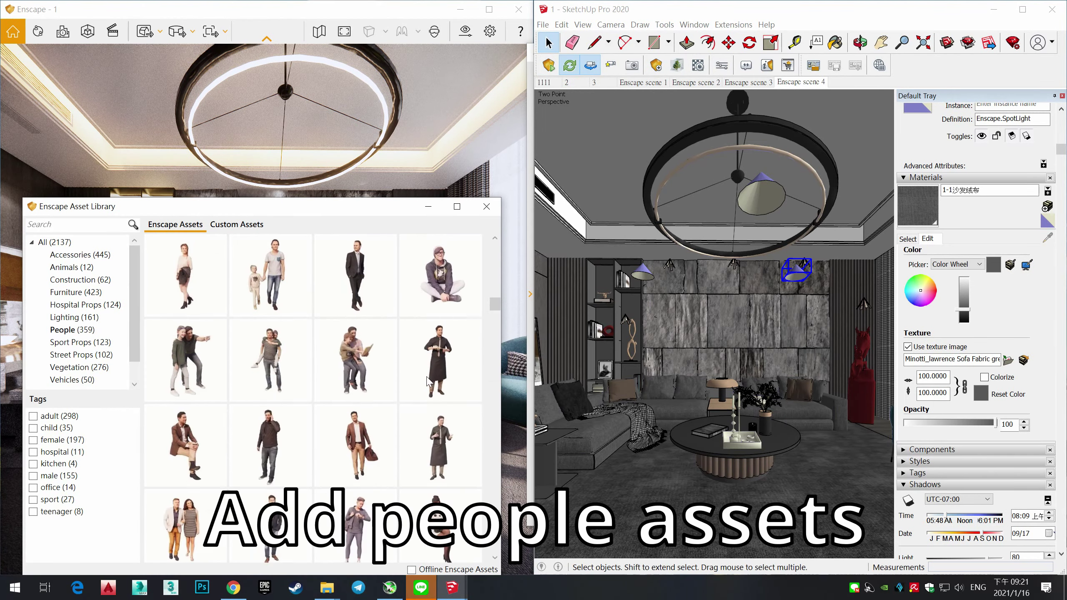
left_click(271, 361)
left_click(834, 437)
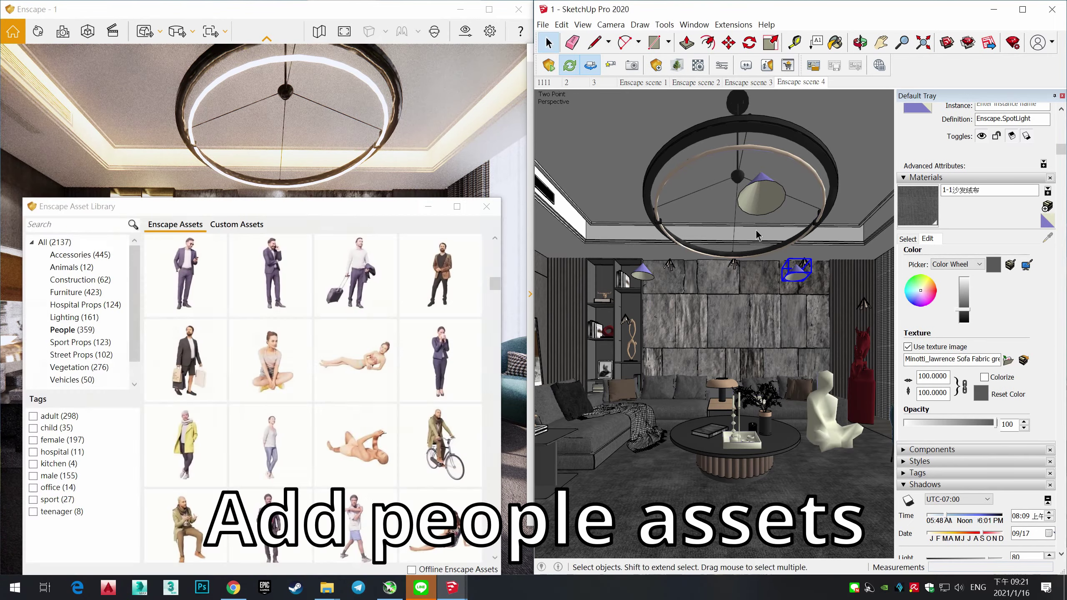
left_click_drag(945, 516, 943, 519)
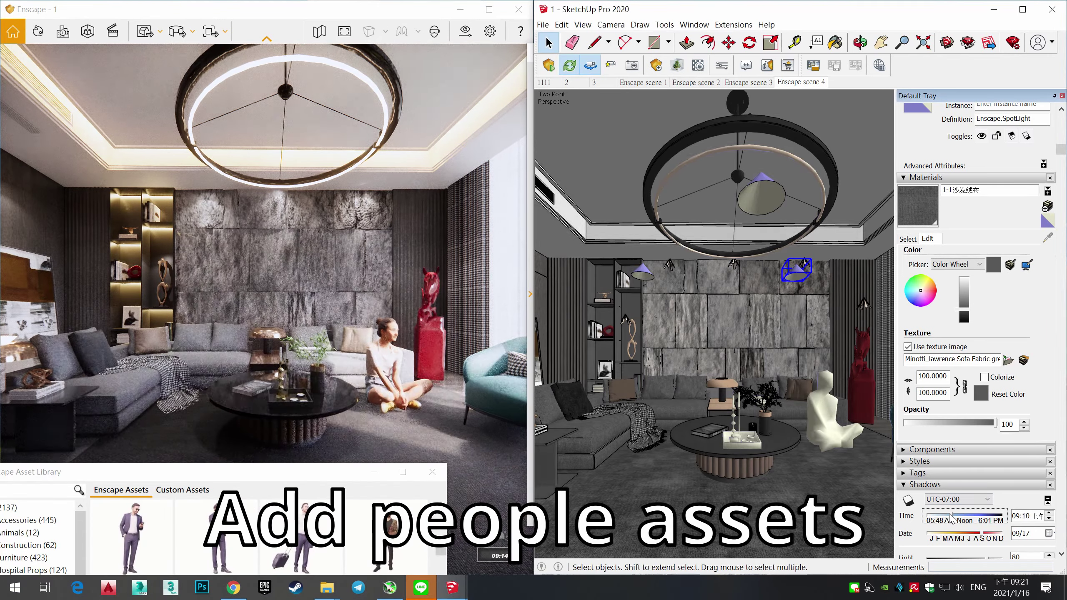
Step: Rotate the Asya Sitting figure and move her onto the teal armchair seat
left_click(833, 470)
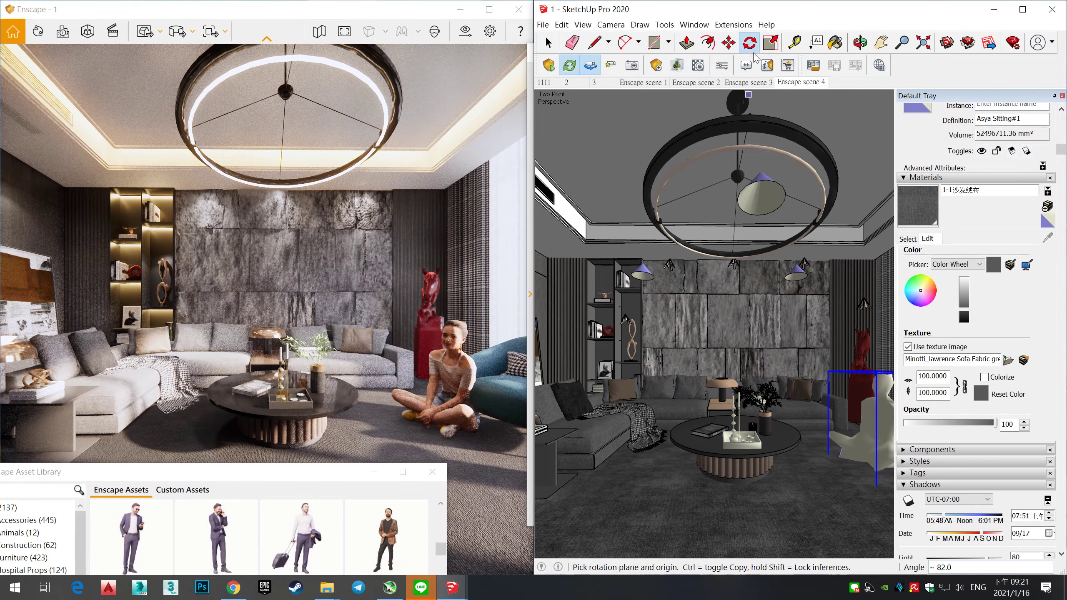
key("m")
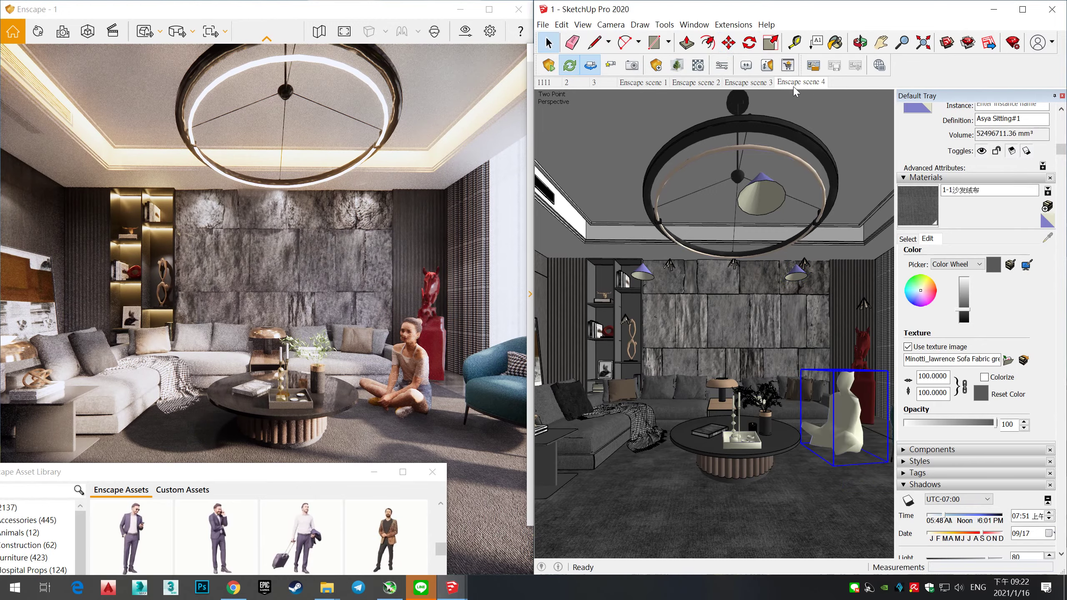
scroll(762, 357, "up", 3)
mouse_move(763, 358)
middle_mouse_down()
mouse_move(799, 367)
mouse_move(815, 357)
mouse_move(782, 336)
middle_mouse_up()
scroll(827, 376, "up", 3)
scroll(812, 349, "down", 5)
scroll(765, 332, "down", 3)
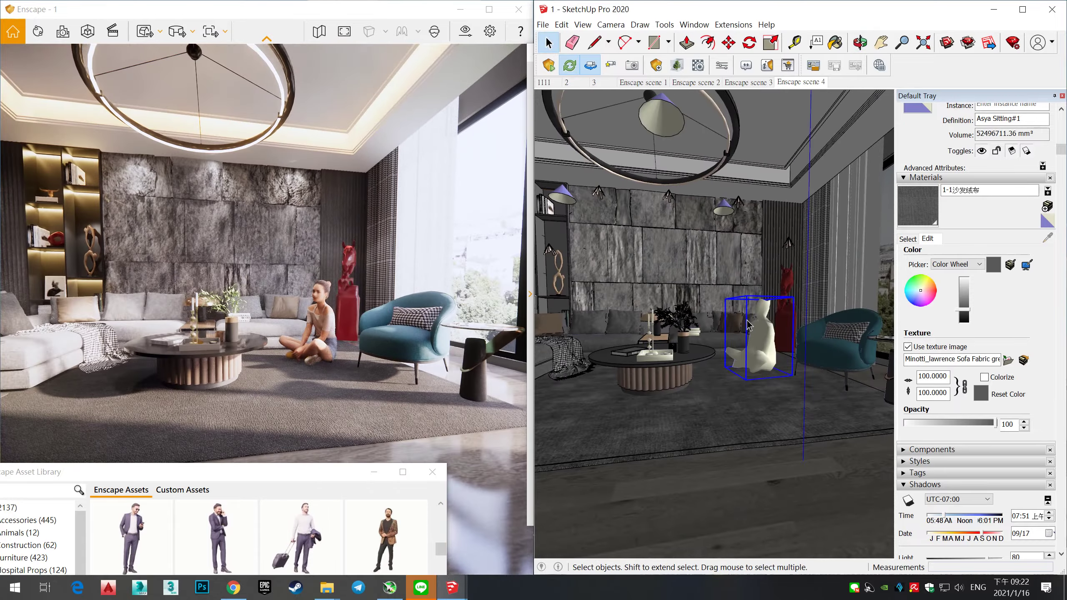
scroll(752, 329, "up", 4)
key("m")
left_click_drag(721, 387, 819, 366)
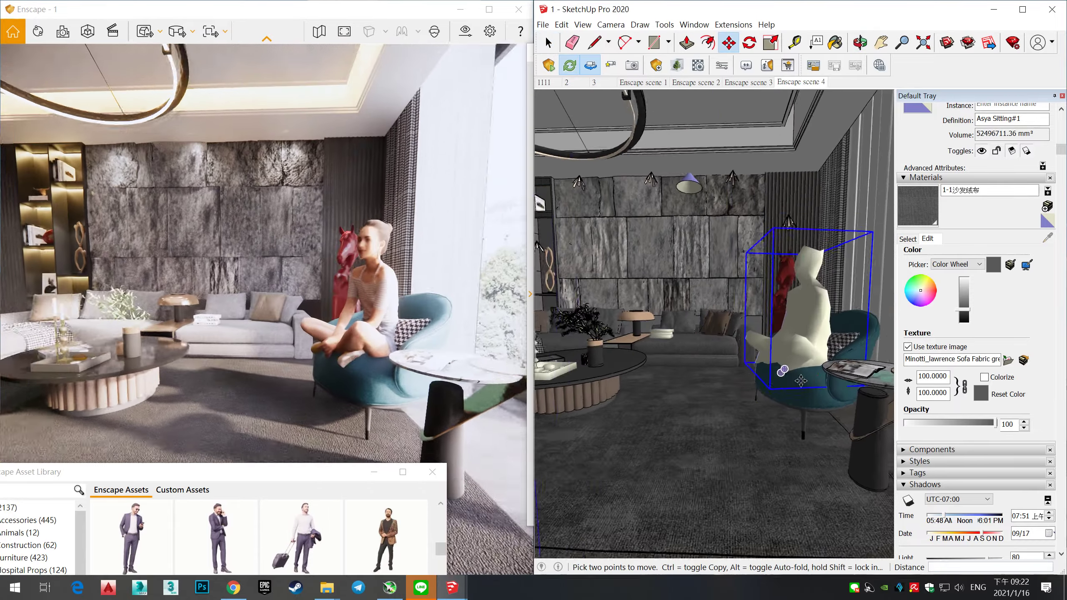
mouse_move(819, 366)
middle_mouse_down()
mouse_move(664, 153)
mouse_move(714, 252)
middle_mouse_up()
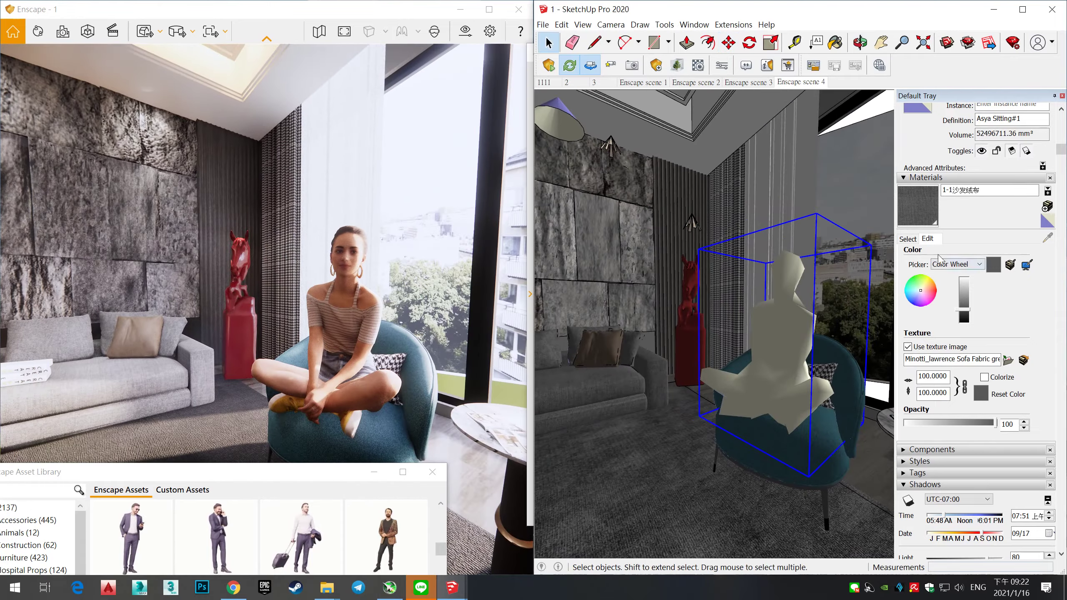
Step: Try the dark sofa fabric and MNN0031 texture images on the material, then cancel
key("b")
left_click(1008, 360)
double_click(695, 120)
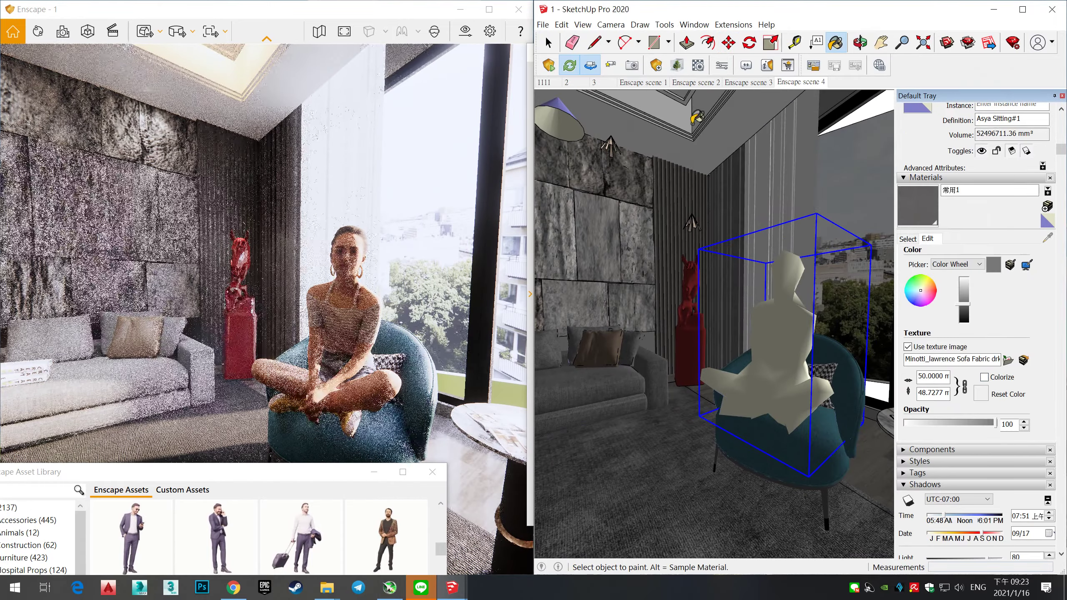
left_click(1008, 360)
double_click(830, 206)
left_click(1007, 361)
key("Escape")
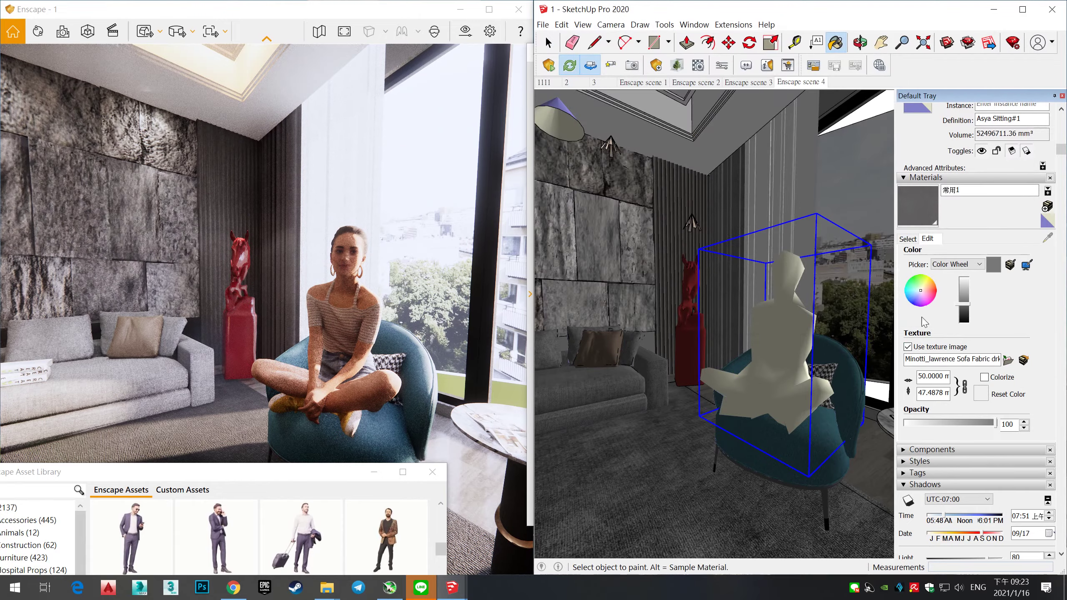
middle_click_drag(761, 222, 707, 290)
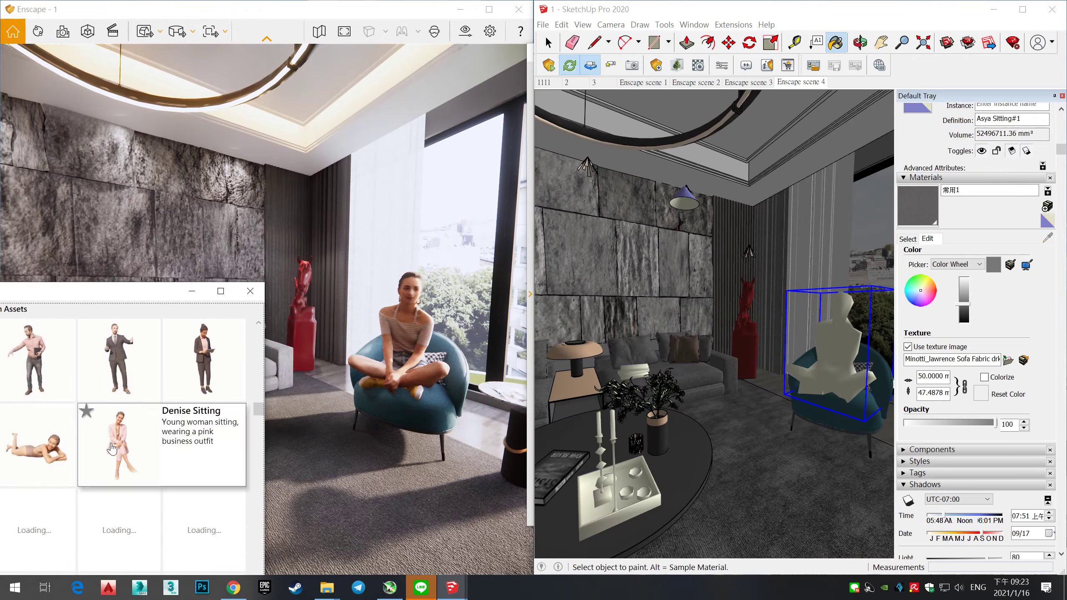
Step: Place the Denise Sitting figure on the grey sofa and flip through Sky, Atmosphere and Image settings
left_click(126, 441)
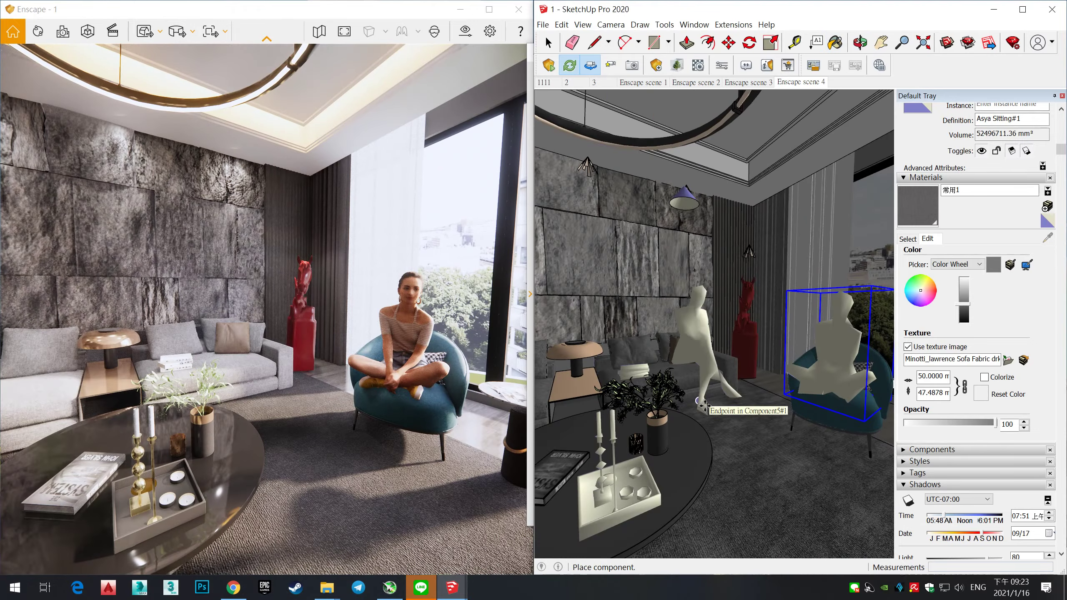
left_click(700, 402)
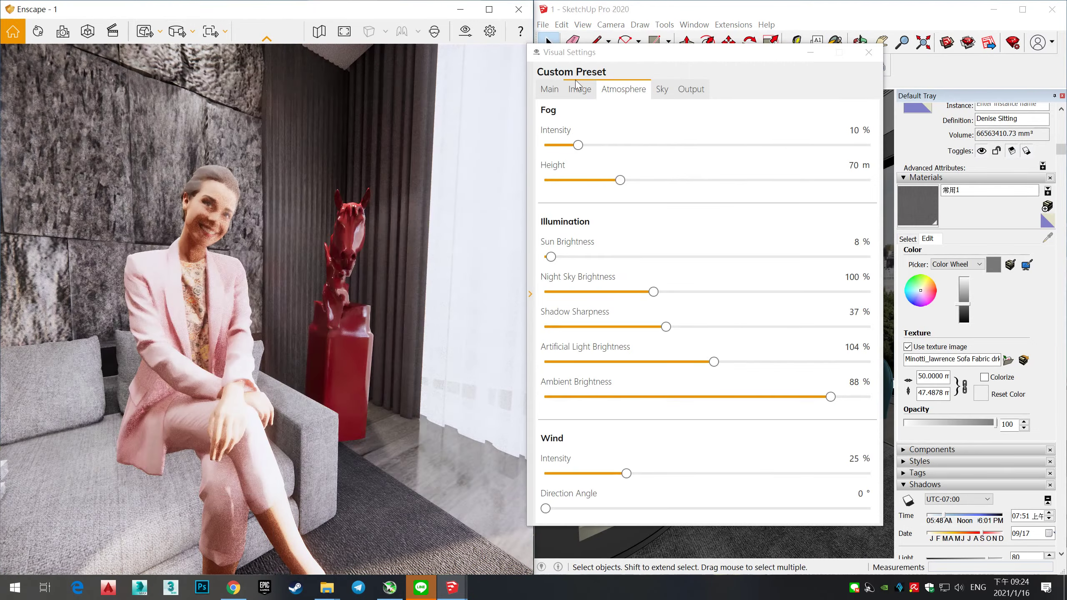
left_click(662, 89)
left_click(624, 89)
left_click(580, 90)
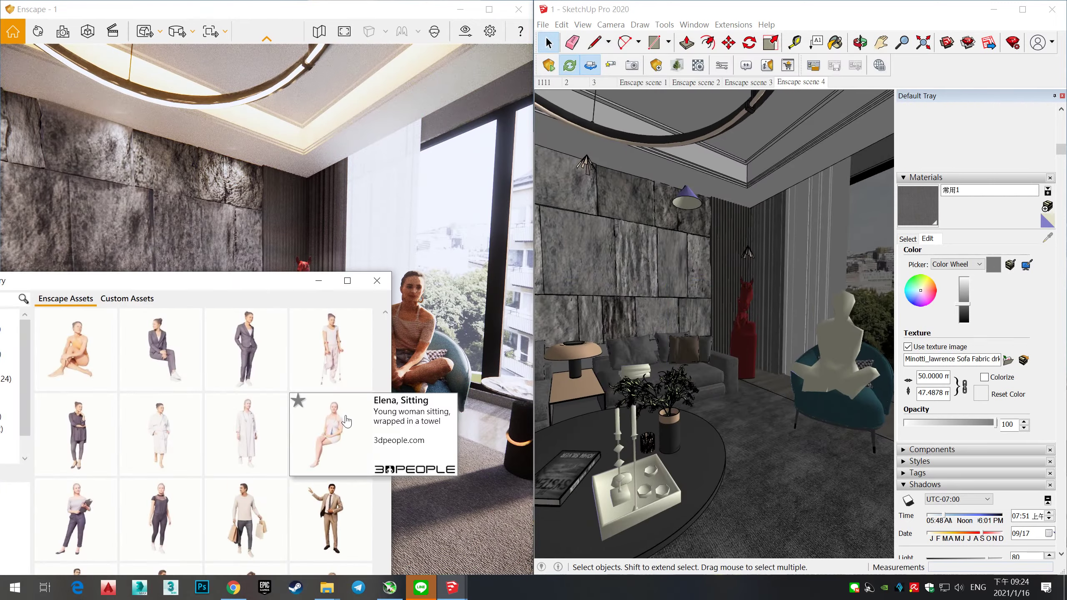
Step: Place the Elena seated figure on the sofa and orbit to inspect it
left_click(332, 366)
left_click(709, 407)
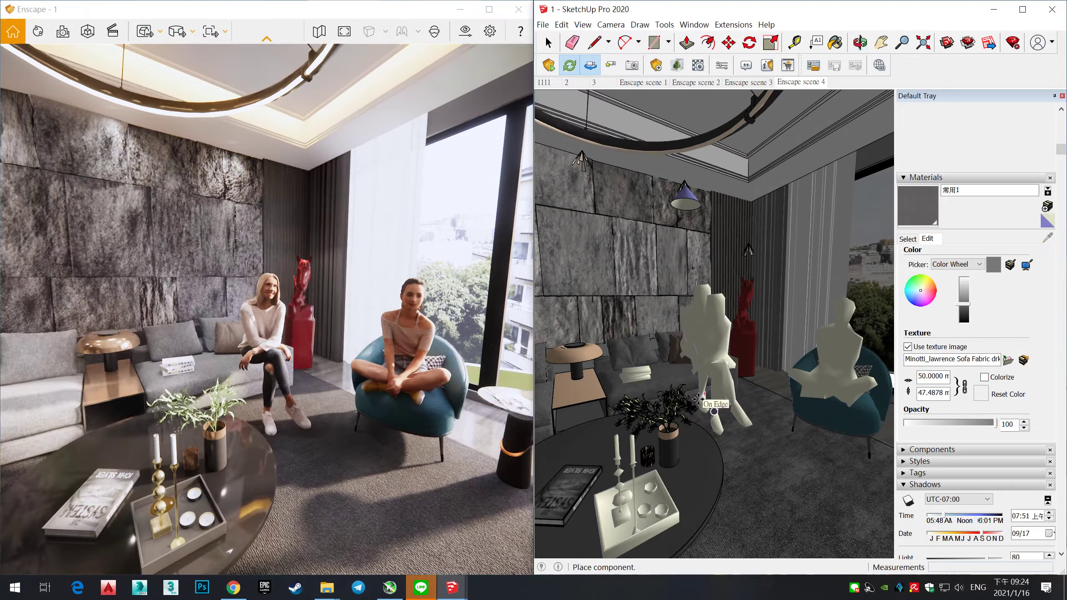
middle_click_drag(709, 408, 706, 336)
left_click(723, 336)
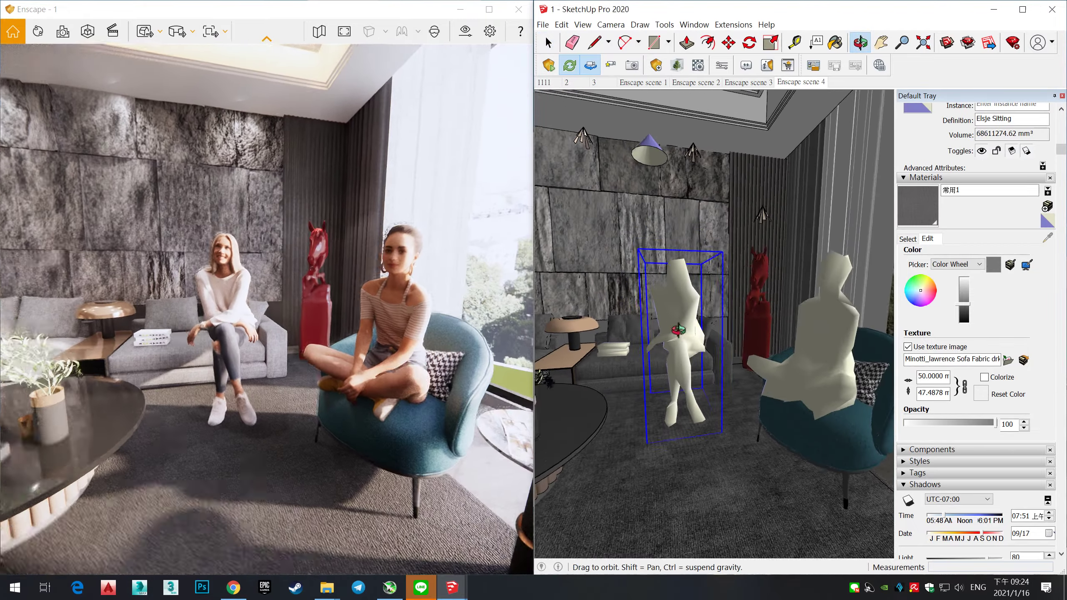
left_click_drag(714, 378, 630, 370)
key("space")
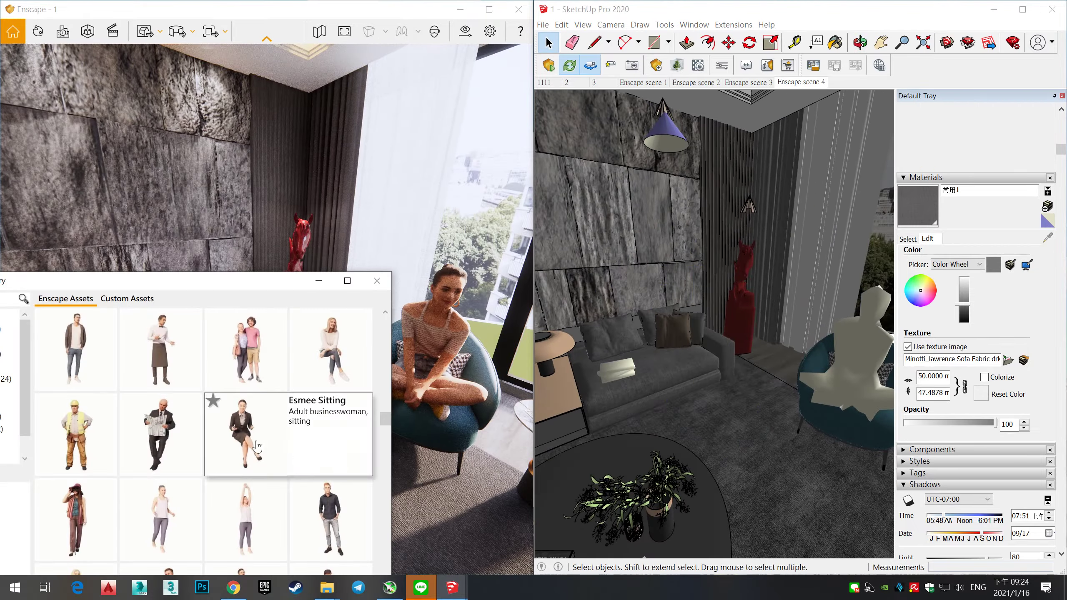
Step: Try the Francine seated figure on the sofa, then undo it
scroll(188, 330, "down", 2)
left_click(188, 330)
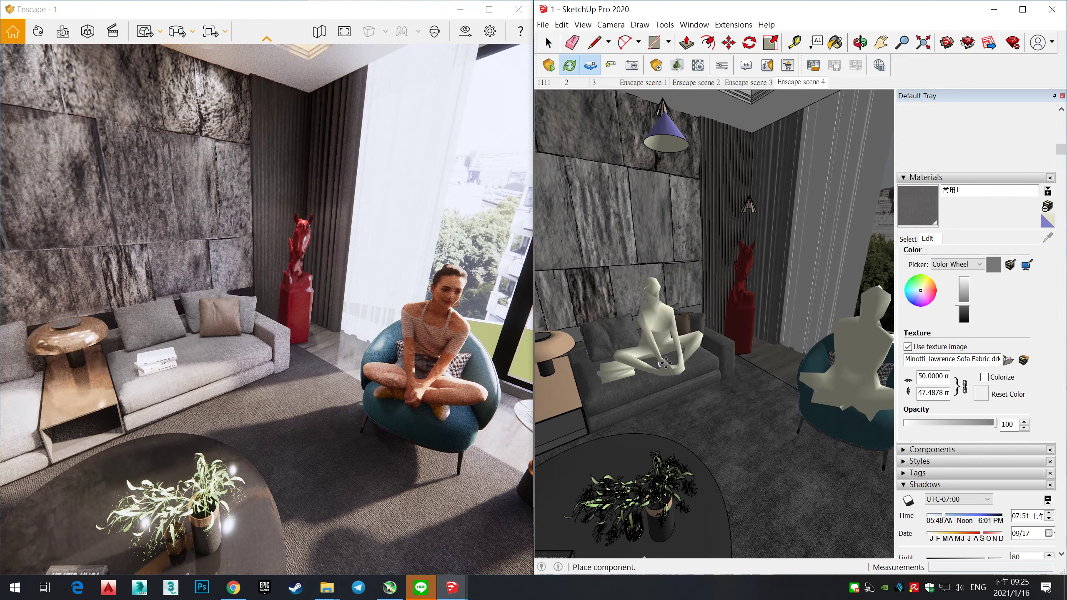
left_click(649, 353)
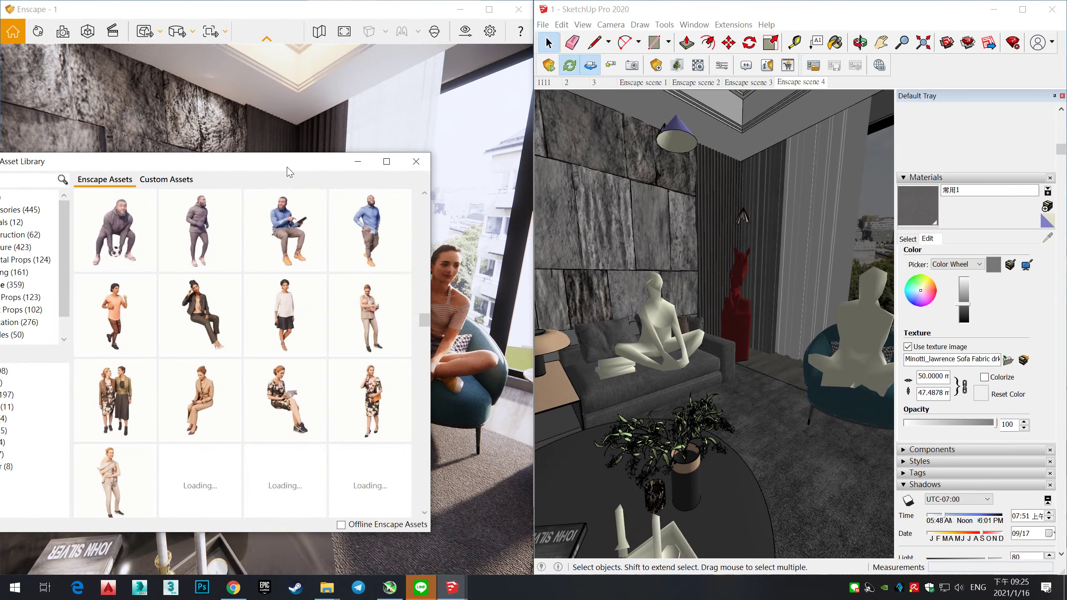
left_click_drag(290, 172, 185, 411)
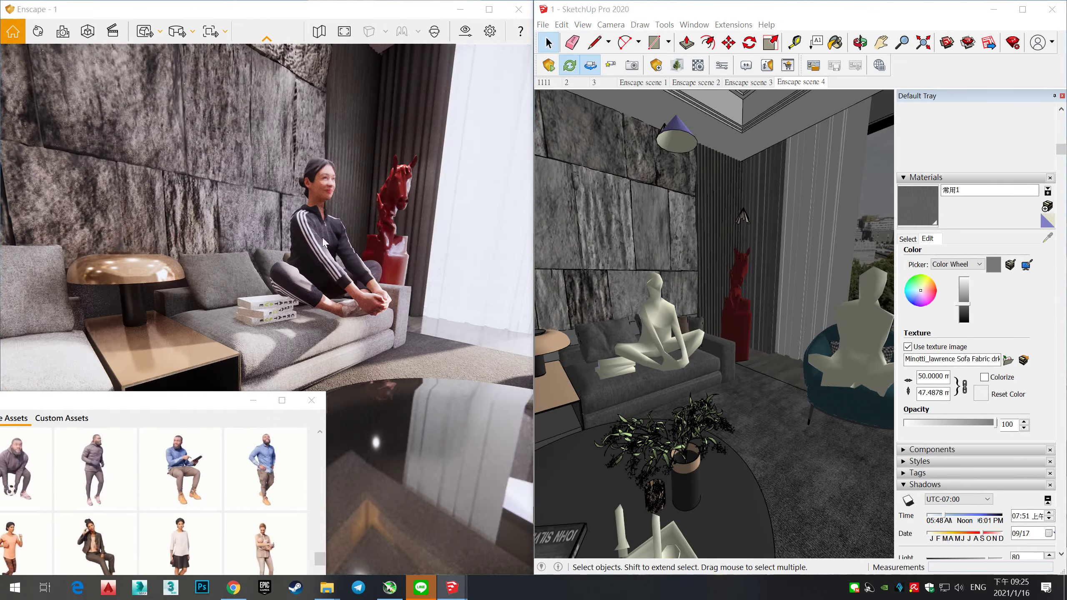
key("ctrl+z")
Step: Place Halle Sitting on the grey sofa beside the lamp table
scroll(267, 509, "down", 1)
left_click(167, 456)
middle_click_drag(714, 336, 739, 319)
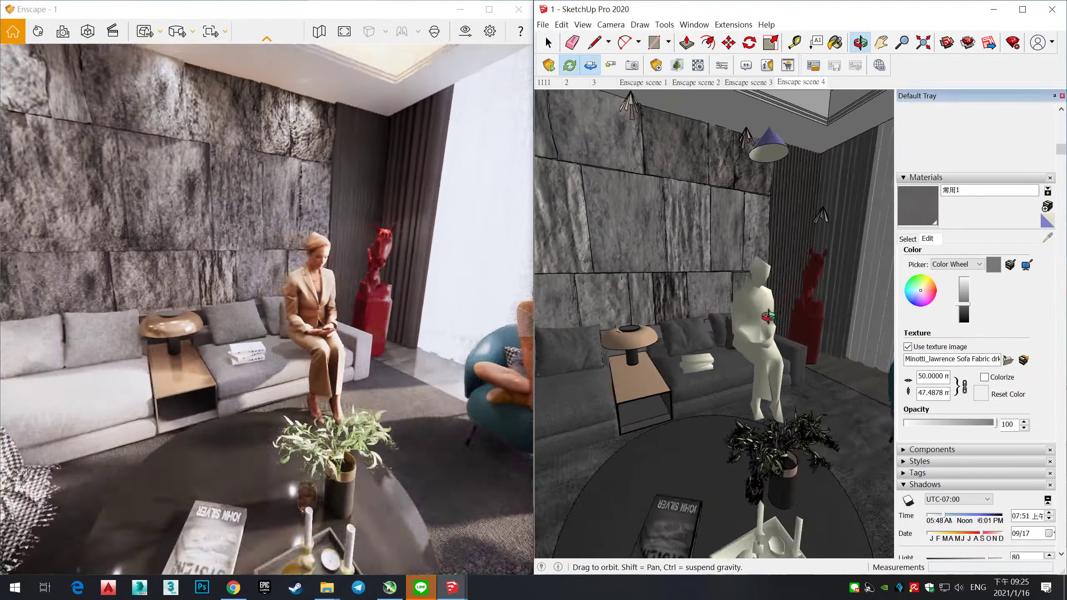
left_click(760, 282)
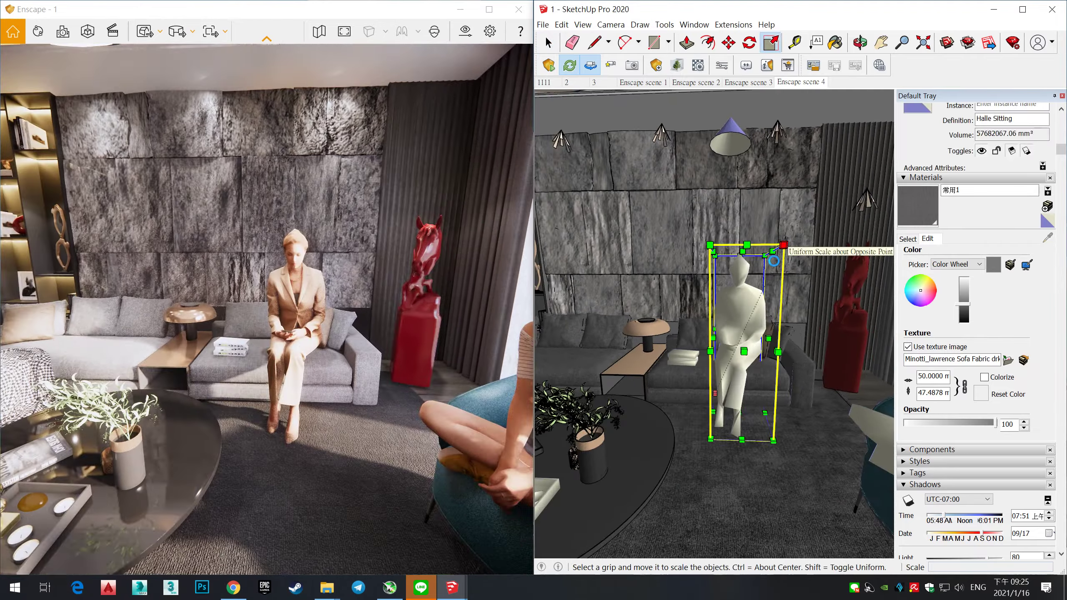
Step: Open the Enscape Image settings and move the sun to 08:06 on 08/31
mouse_move(775, 262)
middle_mouse_down()
mouse_move(728, 352)
mouse_move(759, 179)
middle_mouse_up()
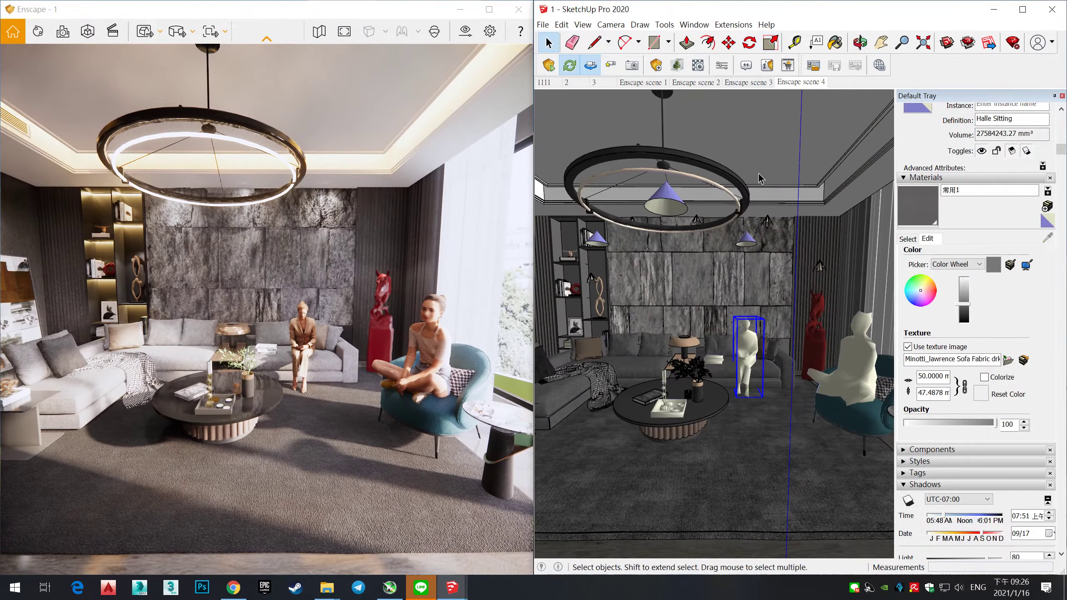
left_click(464, 39)
left_click(580, 89)
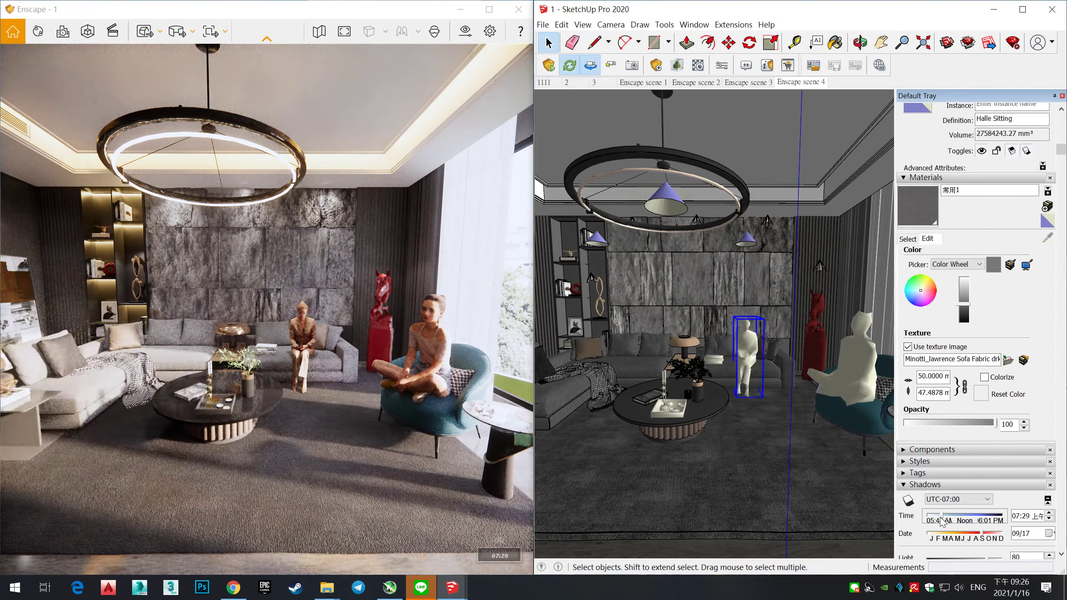
left_click_drag(944, 516, 978, 537)
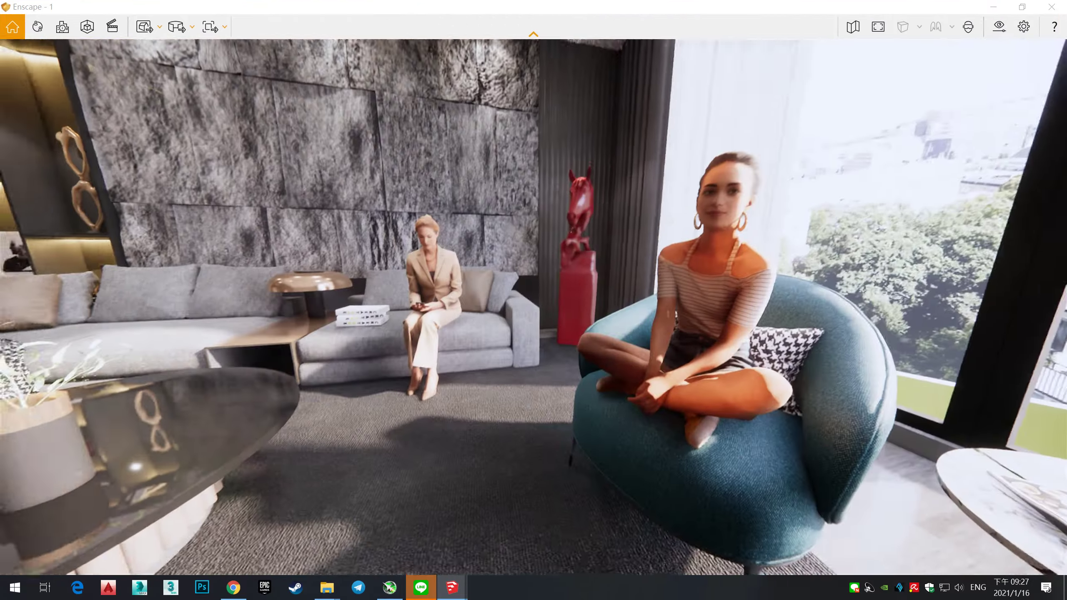
scroll(900, 147, "up", 5)
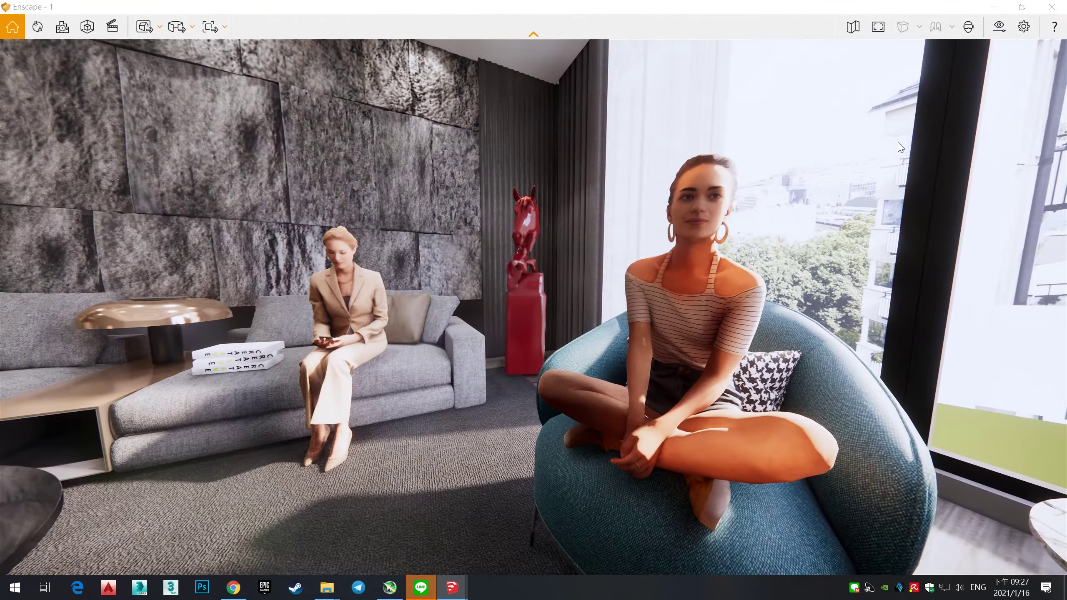
Step: Save the close-up as Enscape scene 5, enable Safe Frame, and return to Enscape scene 3
left_click(1022, 7)
left_click(636, 131)
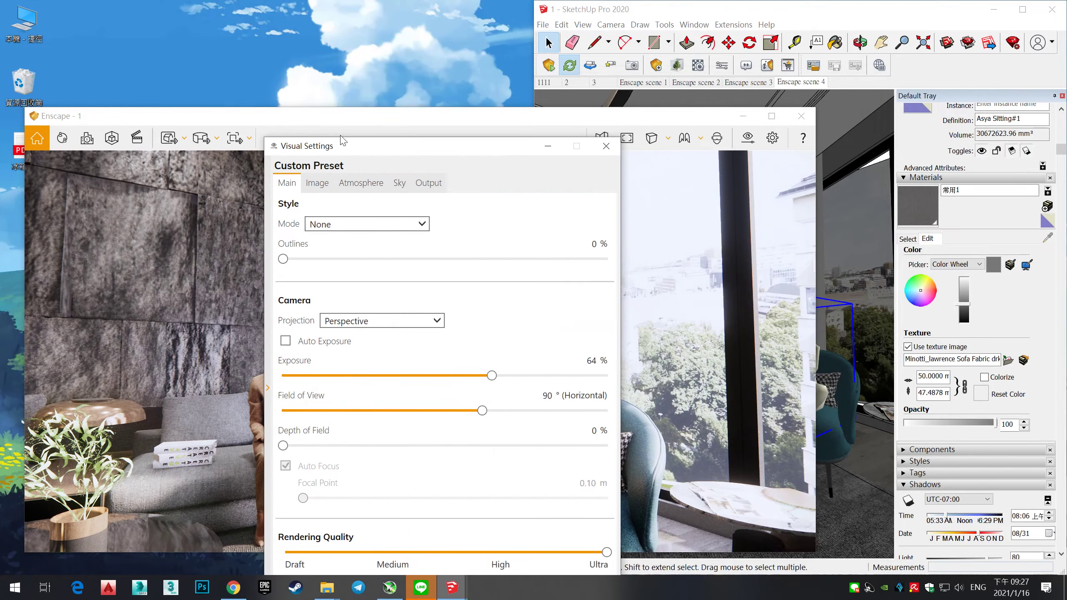
left_click(143, 143)
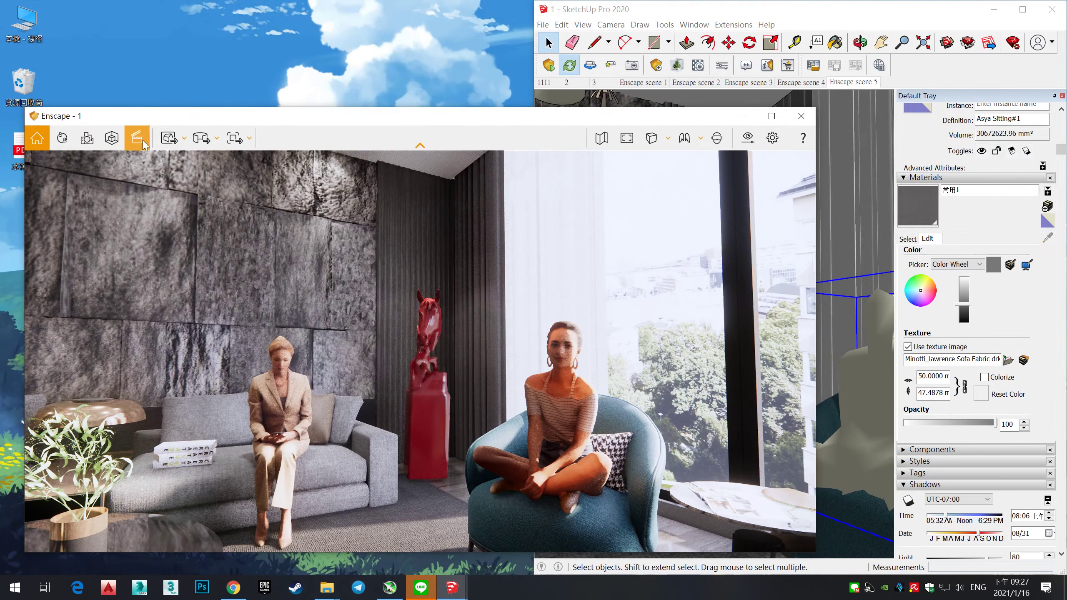
left_click_drag(230, 123, 226, 82)
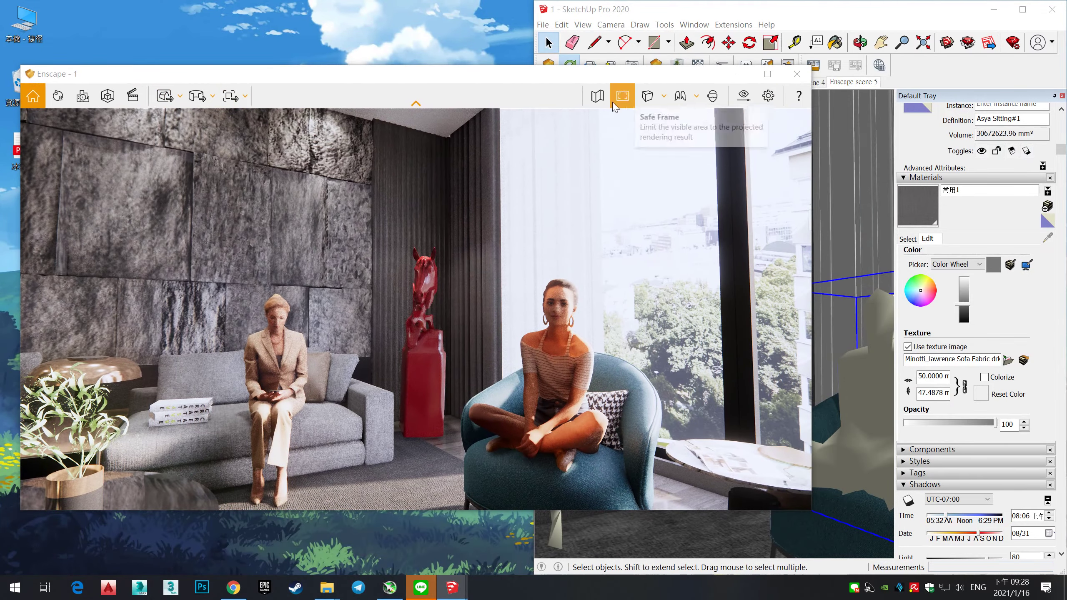
left_click(626, 101)
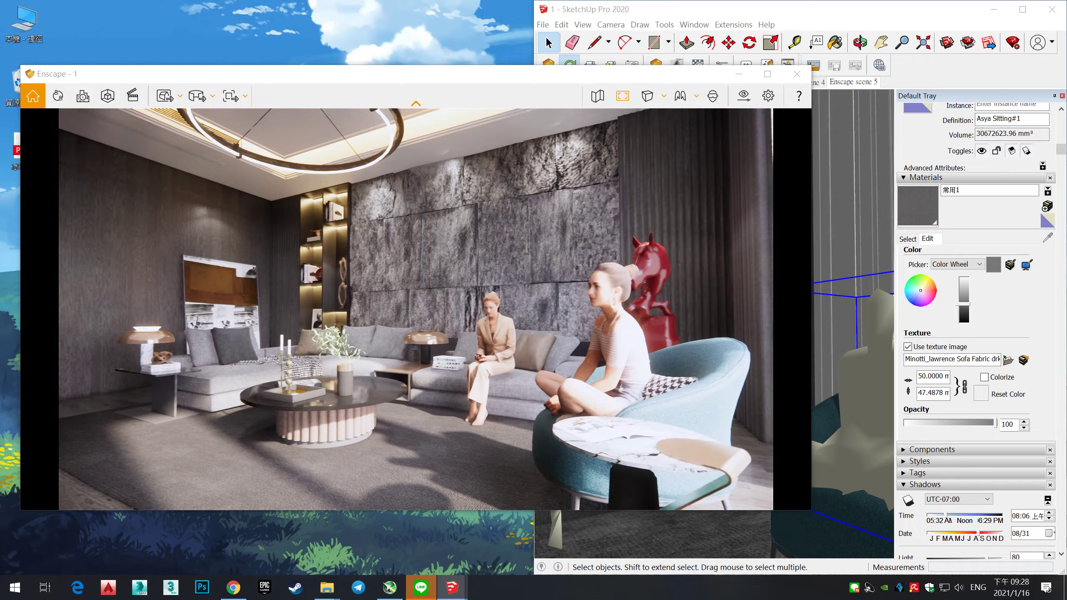
left_click_drag(420, 73, 307, 117)
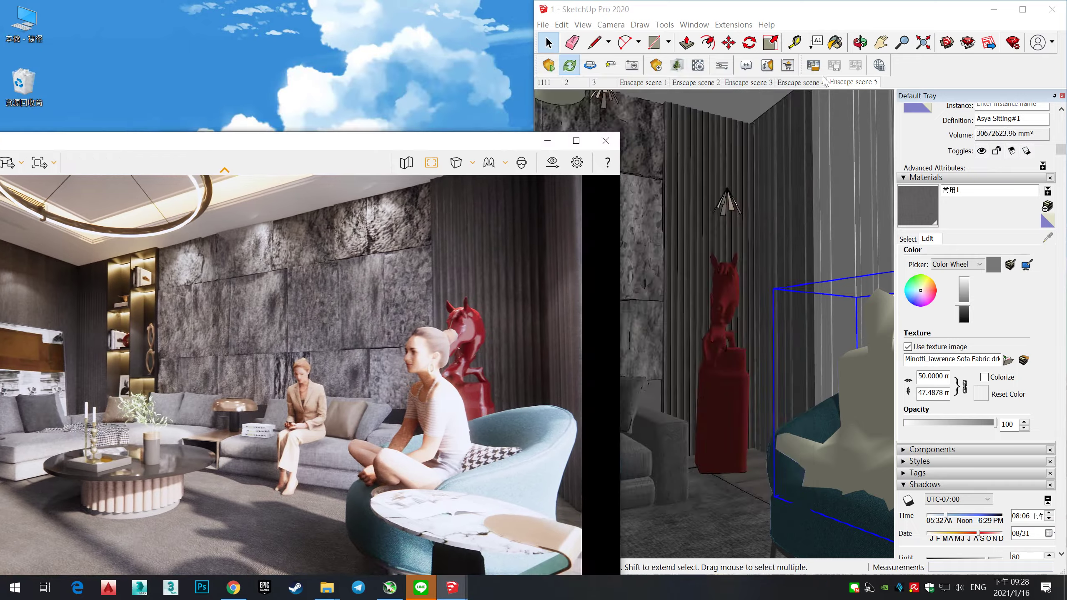
left_click(761, 82)
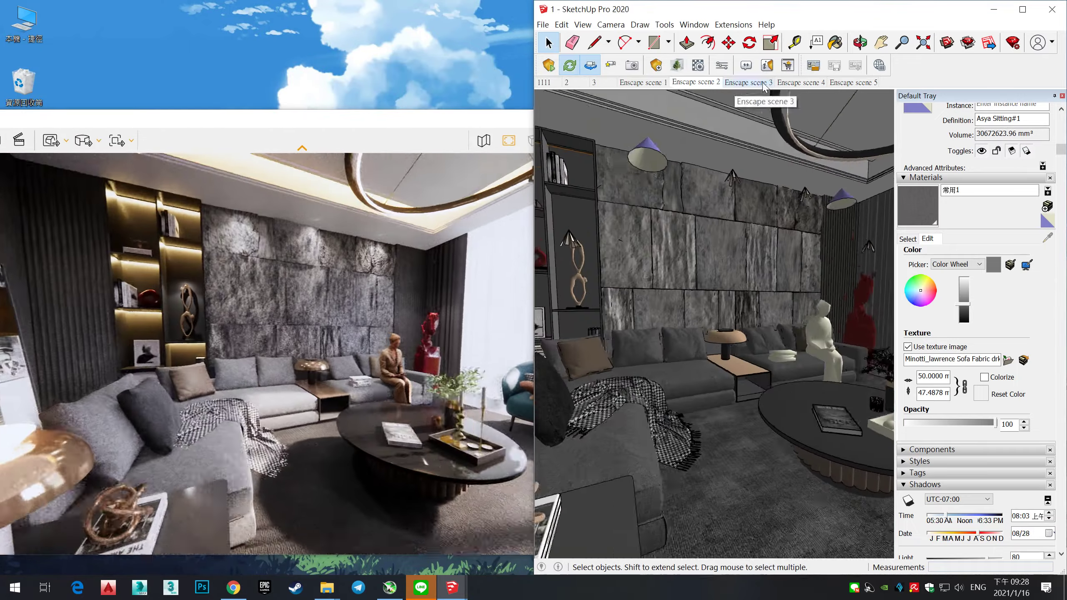
Step: Switch to the wide chandelier scene and open the render's visual settings
left_click(800, 83)
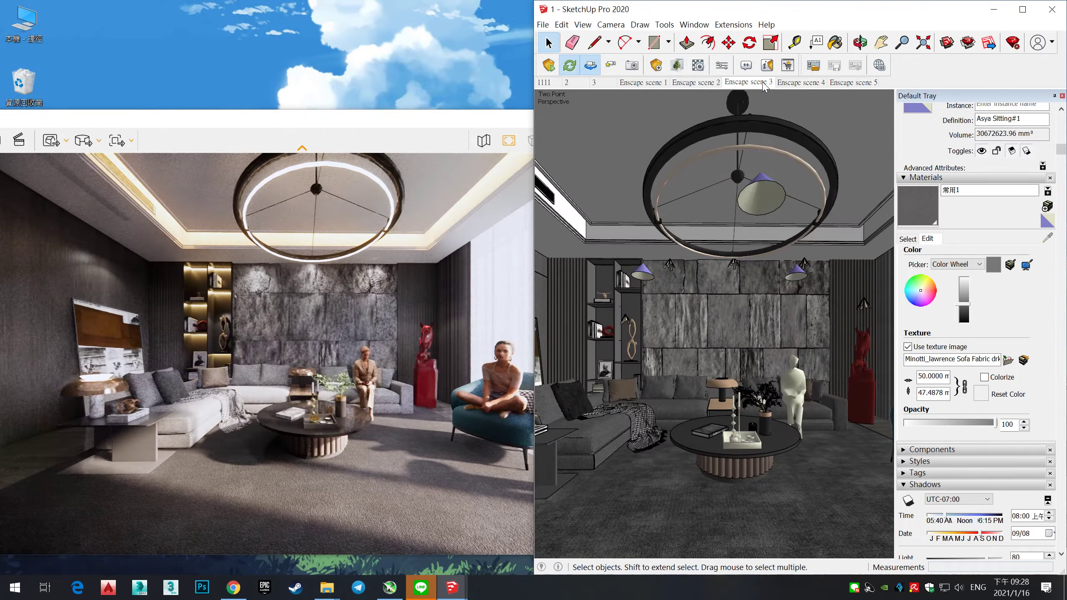
left_click(748, 82)
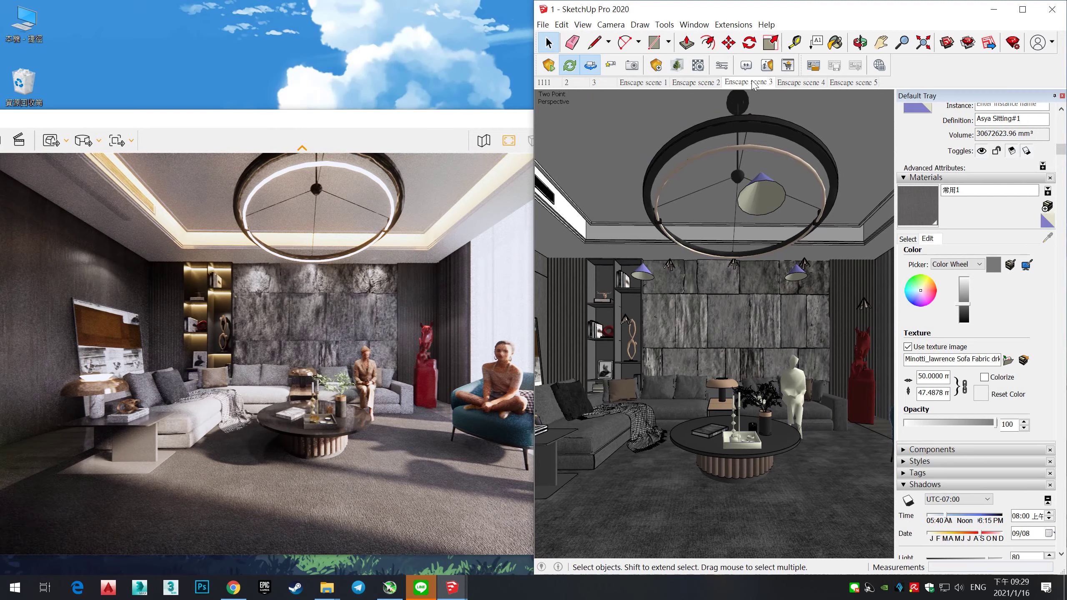
mouse_move(472, 127)
left_mouse_down()
mouse_move(457, 97)
mouse_move(793, 104)
left_mouse_up()
left_click(641, 111)
left_click(620, 140)
Step: Raise the Main exposure to 66% after reviewing the atmosphere and sky tabs
left_click(664, 140)
left_click(620, 141)
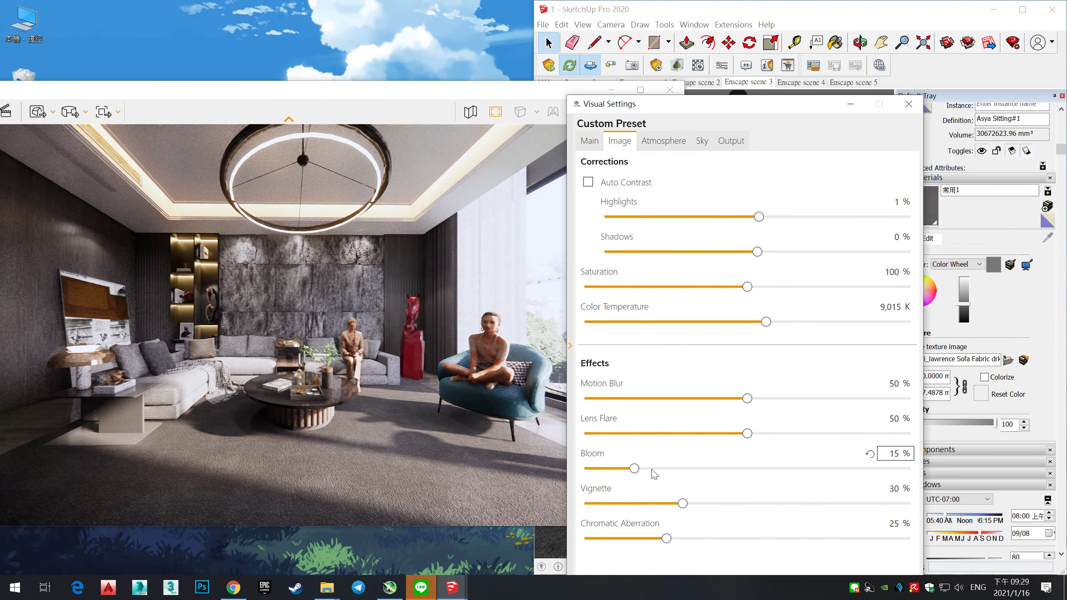
left_click(703, 141)
left_click(664, 140)
left_click(589, 140)
left_click_drag(794, 335, 802, 335)
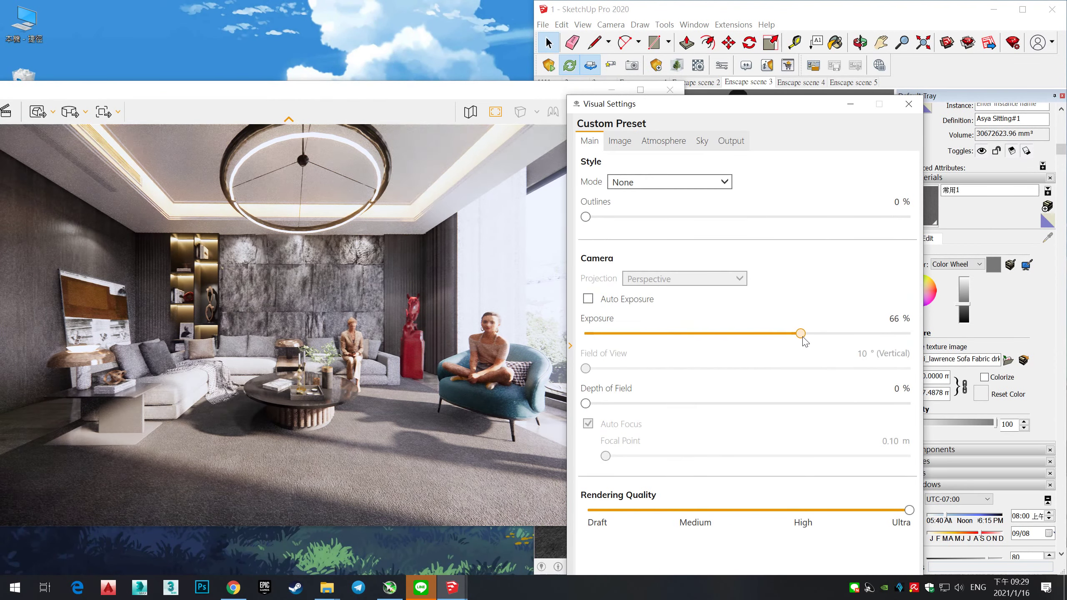
left_click(705, 143)
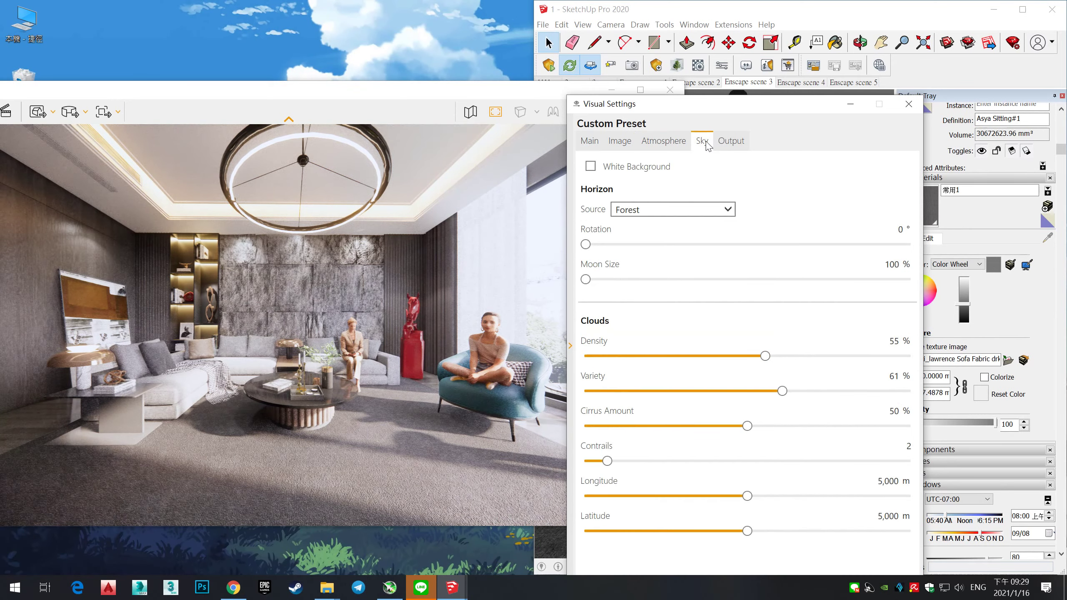
left_click(589, 143)
Step: Lower the Atmosphere shadow sharpness to 5%
left_click(601, 323)
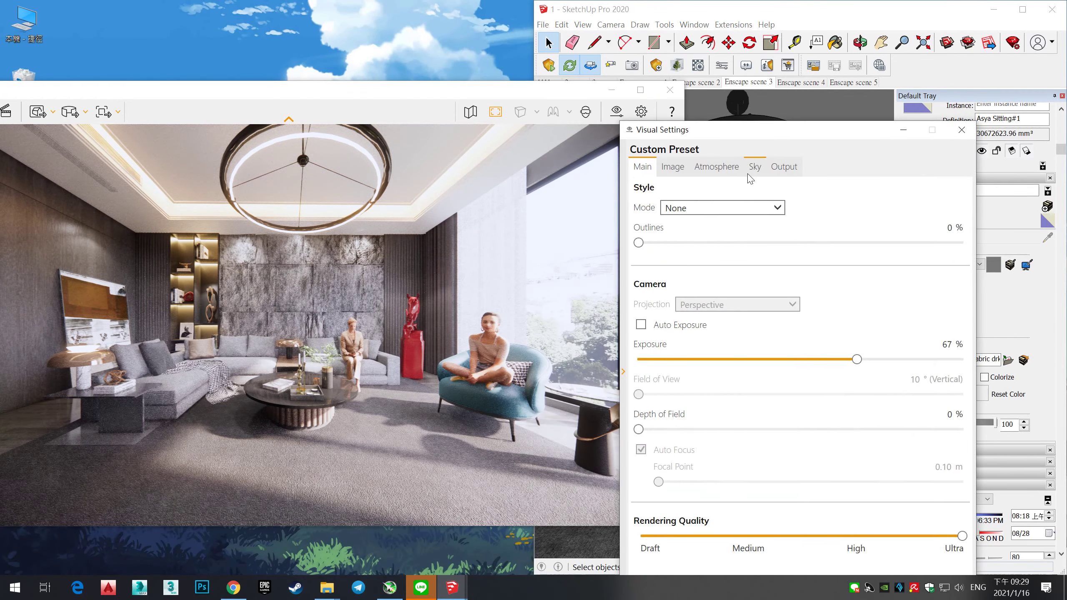
left_click(754, 166)
left_click(716, 167)
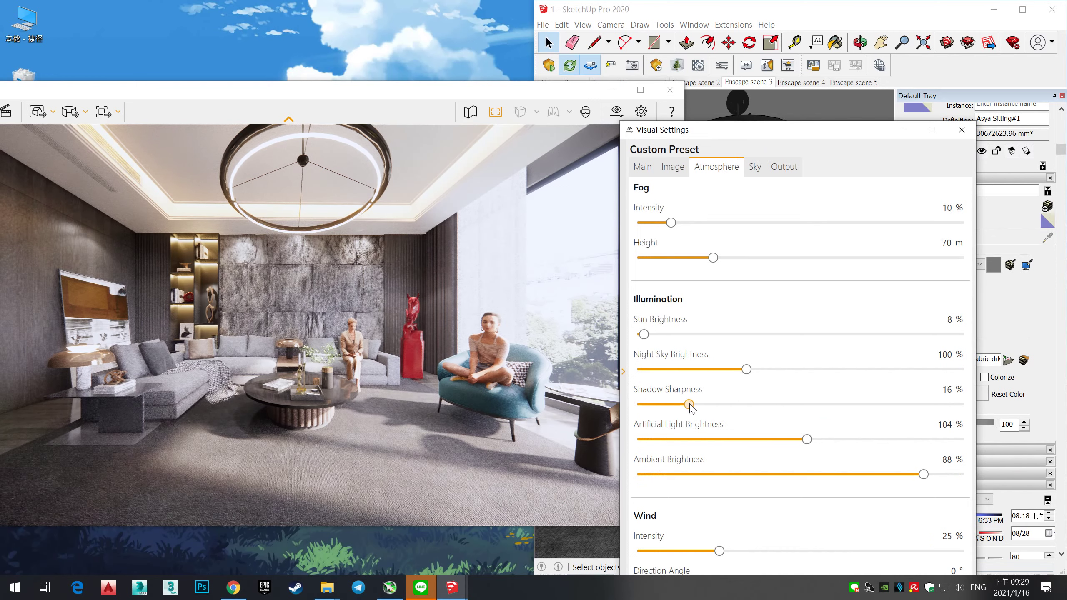
left_click_drag(690, 406, 662, 411)
left_click_drag(822, 136, 784, 94)
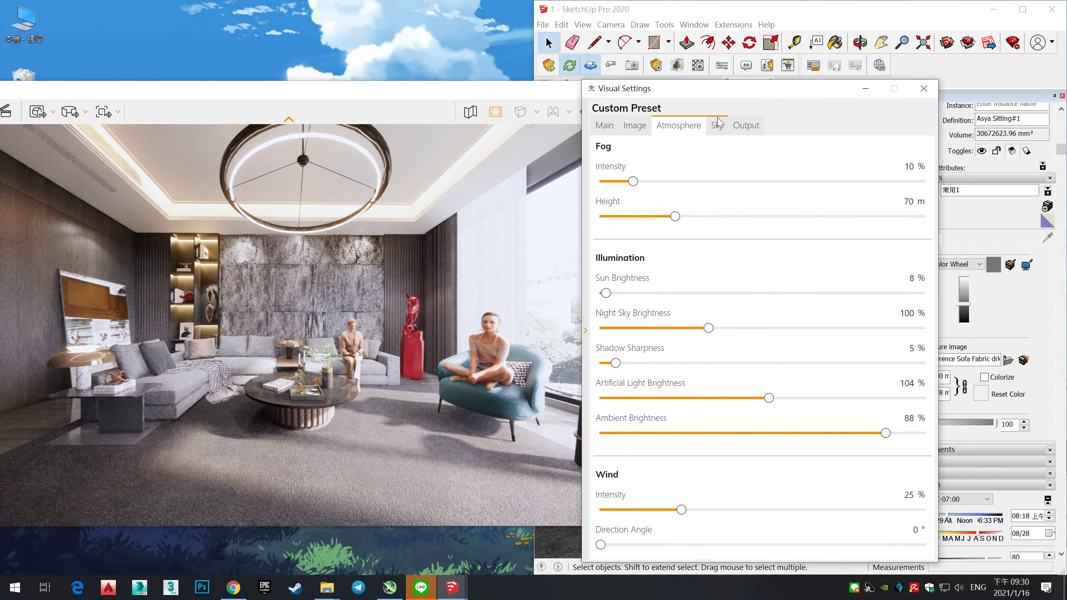
Step: Adjust the Image corrections: colour temperature, highlights 12% and shadows 15%
left_click(634, 126)
left_click(784, 306)
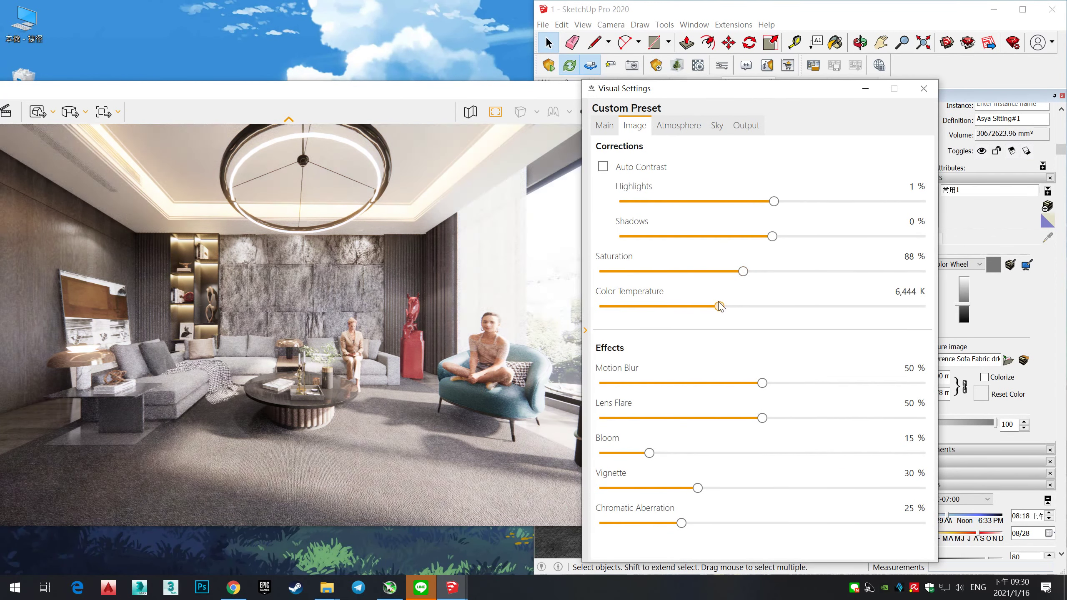
left_click_drag(797, 204, 790, 202)
mouse_move(772, 236)
left_mouse_down()
mouse_move(837, 250)
mouse_move(800, 252)
left_mouse_up()
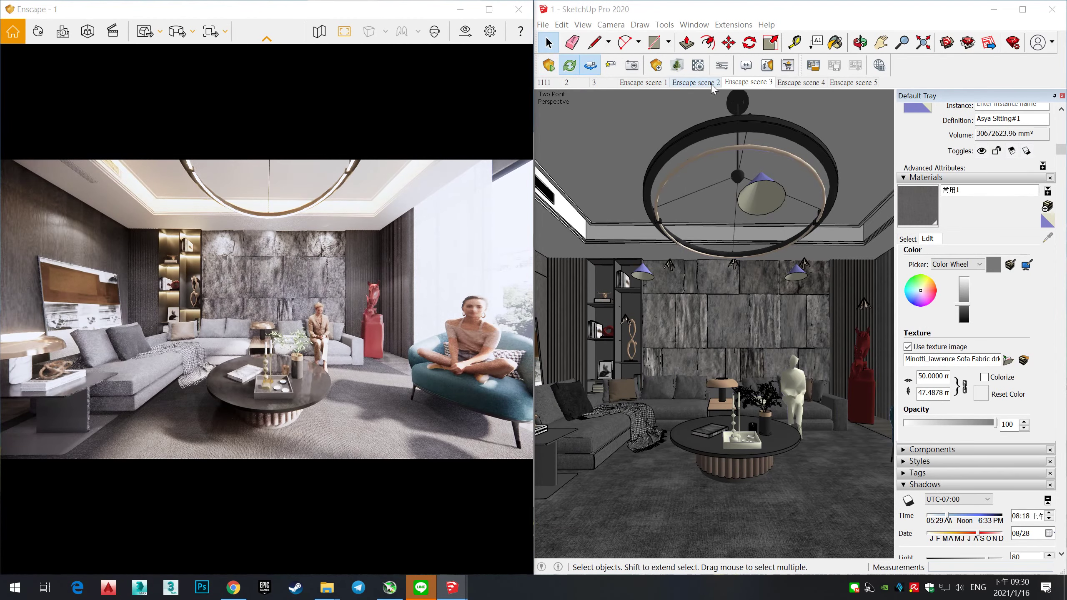
Step: Save the current view as Enscape scene 6 and a closer sofa view as scene 7
left_click(633, 66)
key("Return")
middle_click_drag(714, 294, 739, 277)
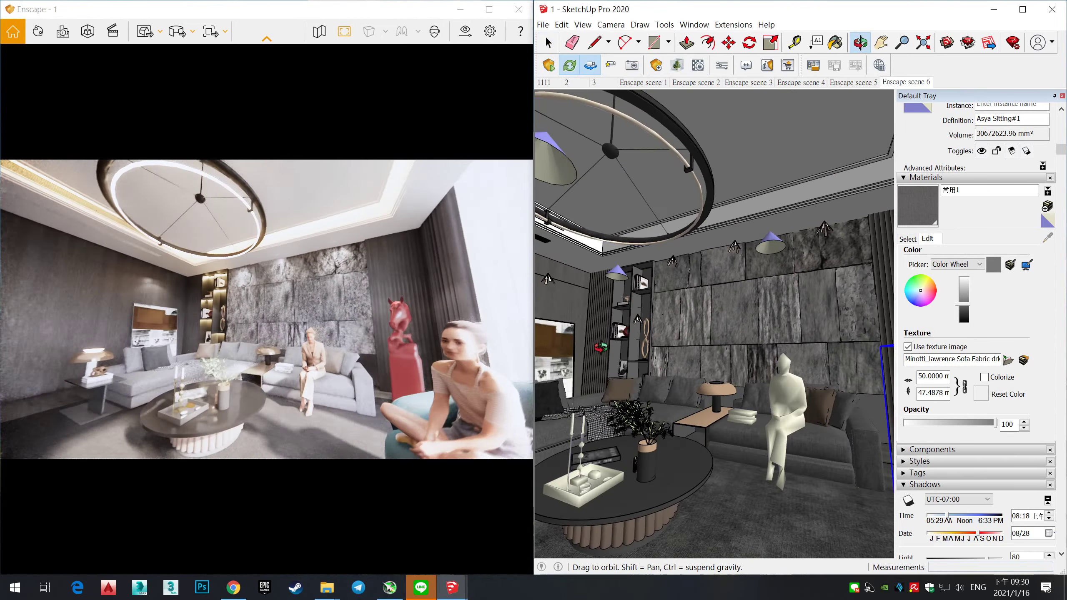
key("z")
left_click_drag(767, 260, 767, 180)
middle_click_drag(767, 180, 714, 236)
left_click(633, 66)
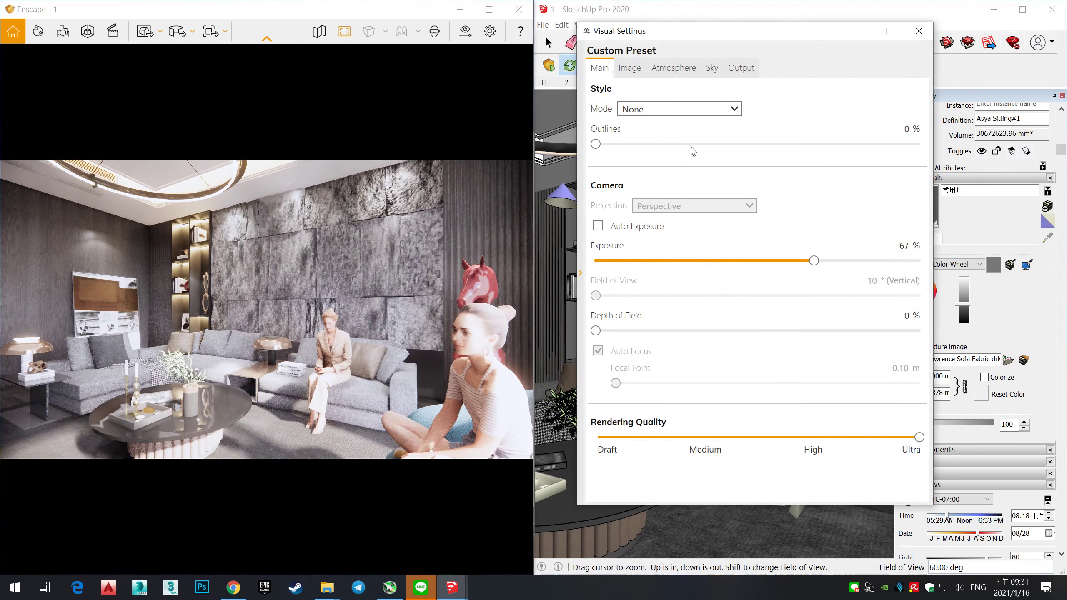
key("Return")
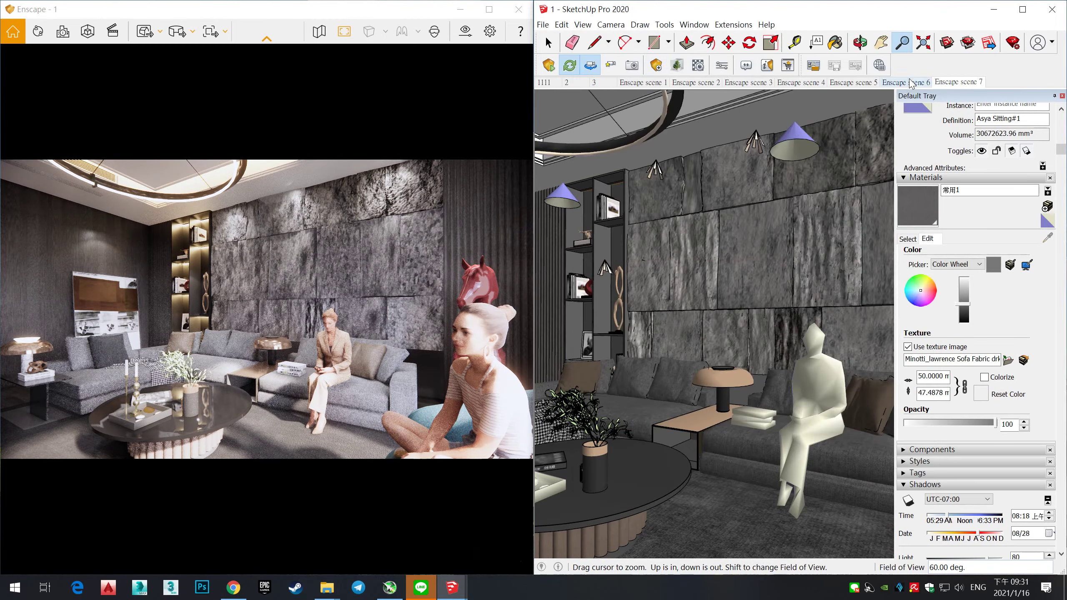
Step: Return to the Enscape scene 7 view and set the render exposure to 65%
left_click(815, 83)
key("Page_Up")
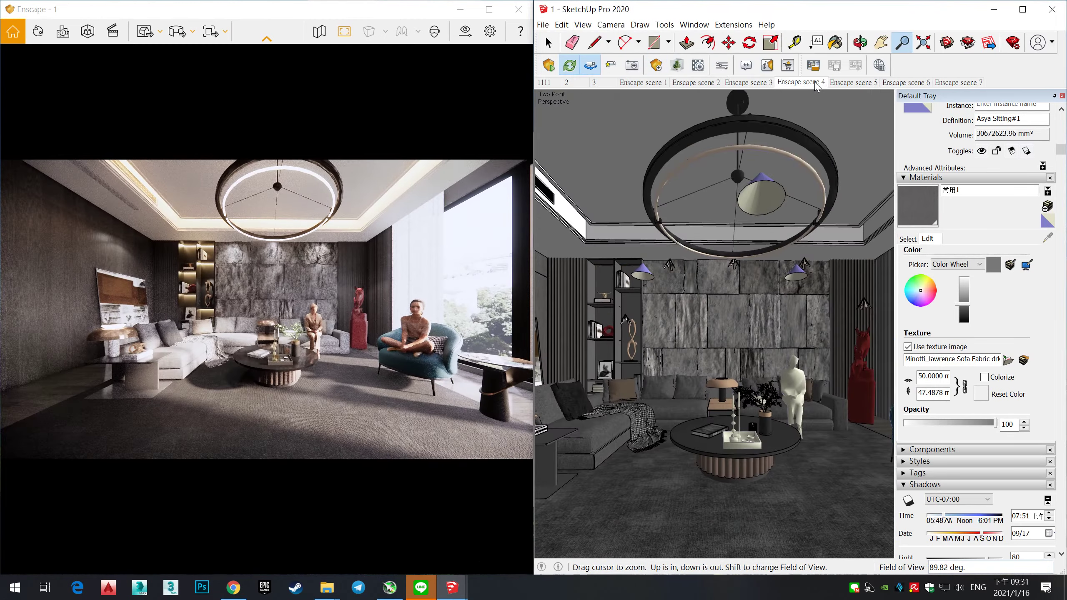
key("Page_Up")
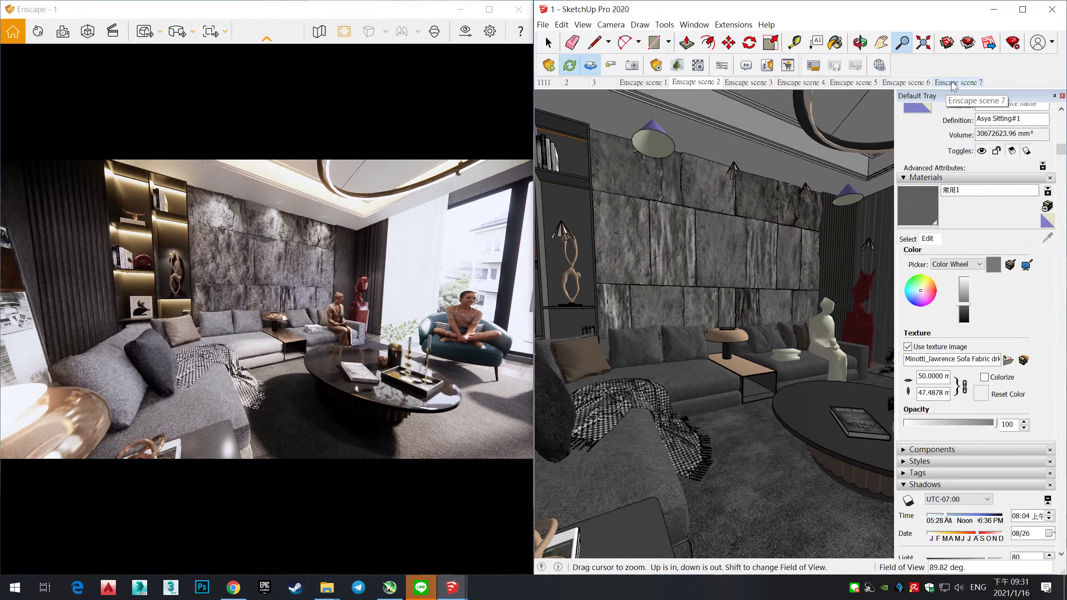
left_click(954, 83)
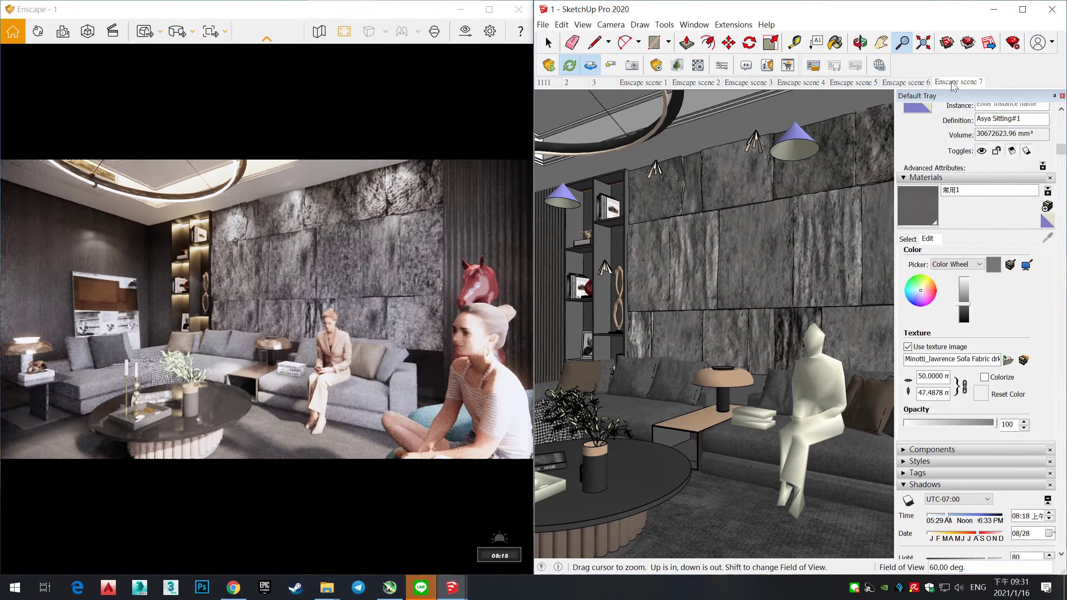
left_click(722, 65)
left_click(673, 68)
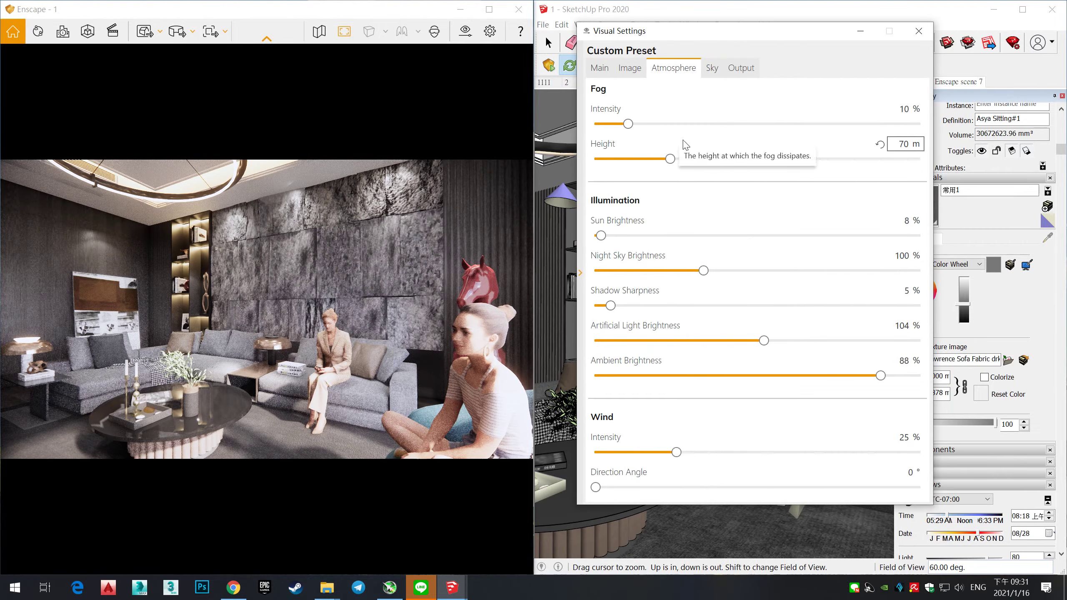
left_click(600, 68)
mouse_move(806, 261)
left_mouse_down()
mouse_move(815, 260)
mouse_move(805, 261)
left_mouse_up()
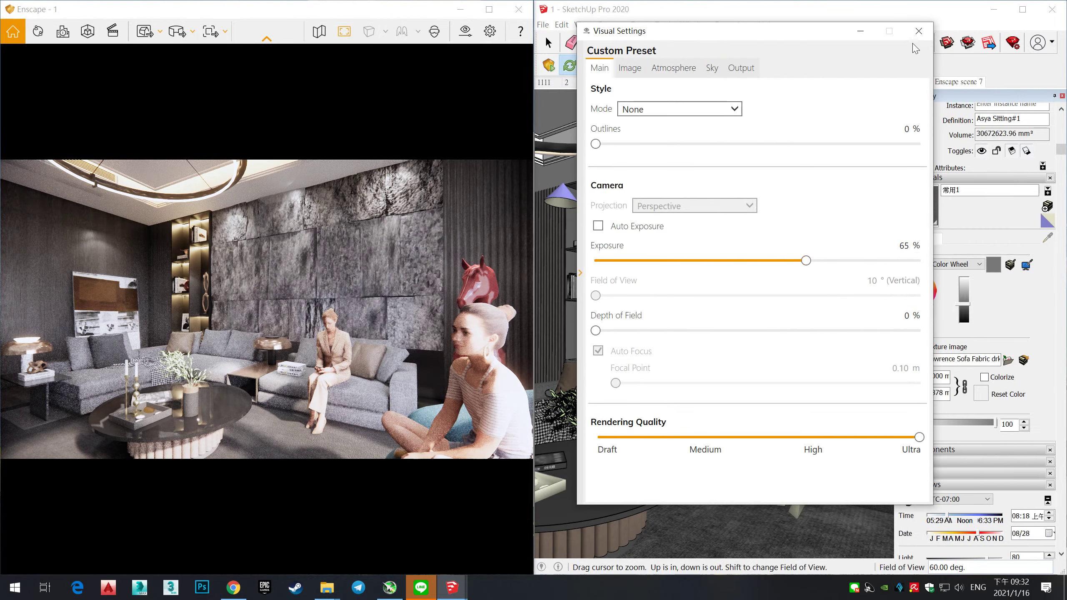
left_click(918, 31)
Step: Show the output resolution options in Enscape's Visual Settings
left_click(465, 31)
left_click(741, 67)
left_click(710, 109)
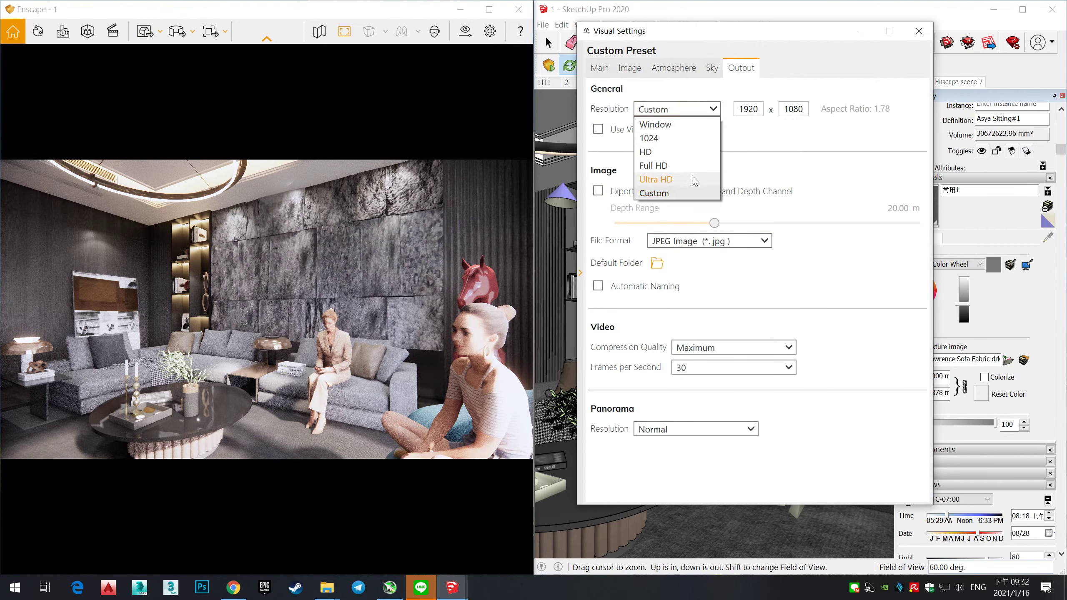
Step: Set output resolution to Ultra HD and export the scene 7 view as a JPEG screenshot
left_click(656, 180)
left_click(919, 31)
left_click(145, 30)
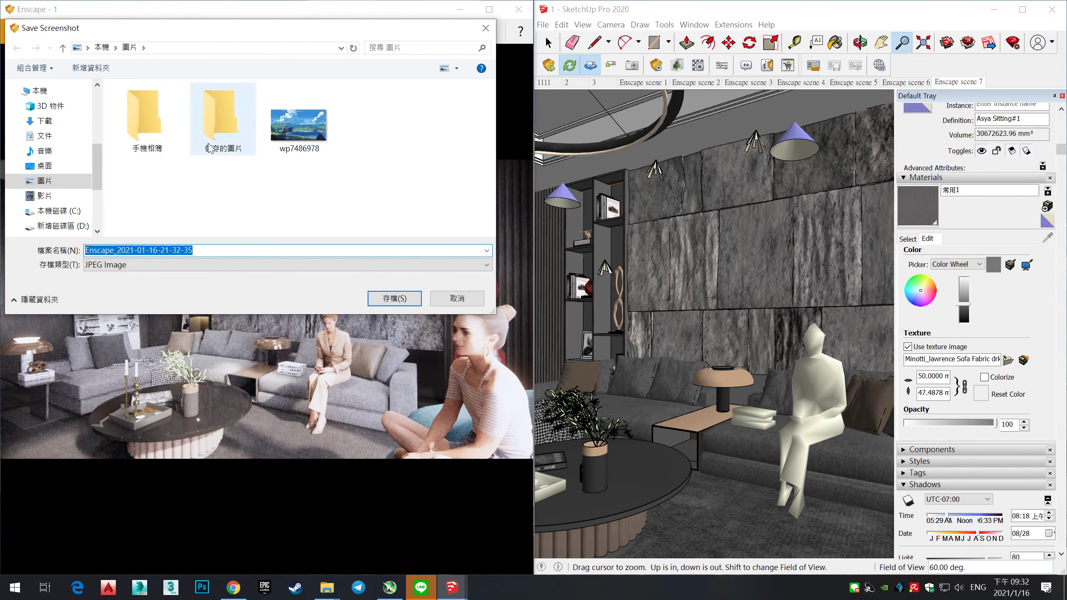
left_click(281, 170)
key("Return")
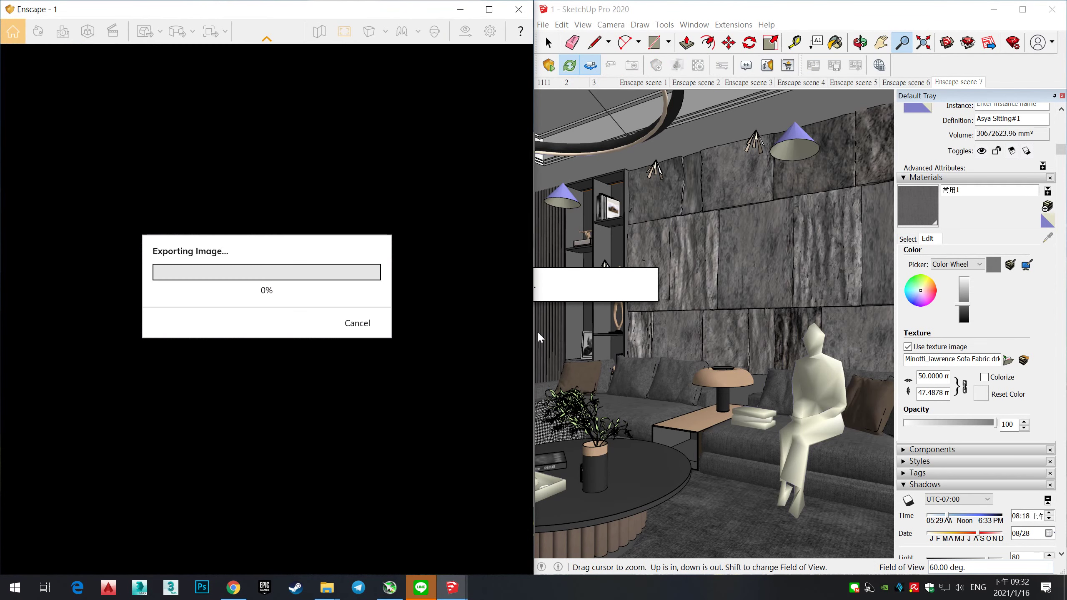
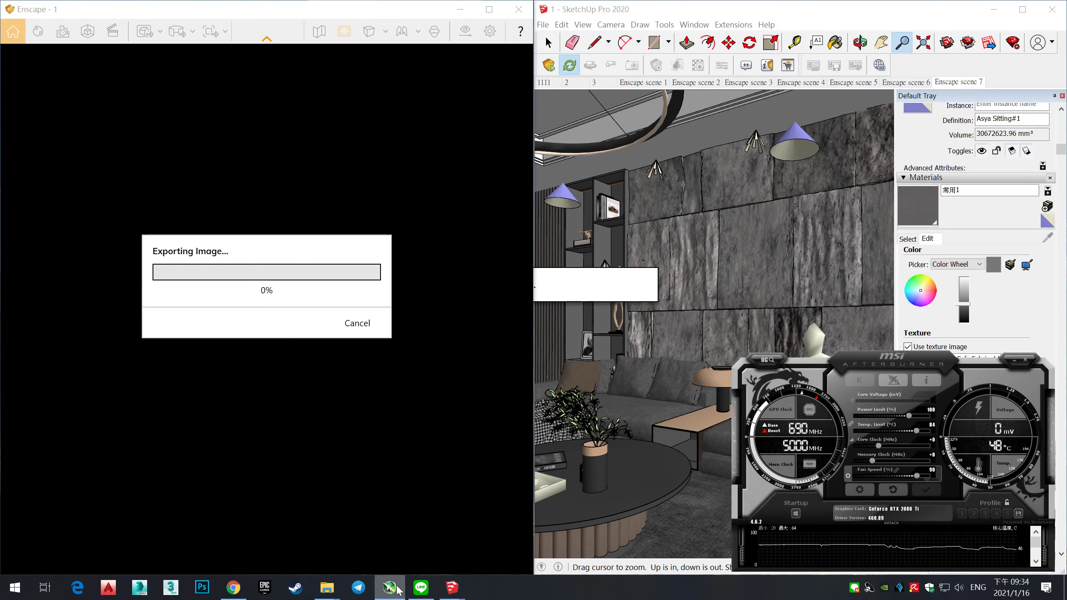
Step: Bring the Enscape Asset Library window forward and move it down-left below the render view
left_click(528, 529)
left_click_drag(356, 108, 320, 409)
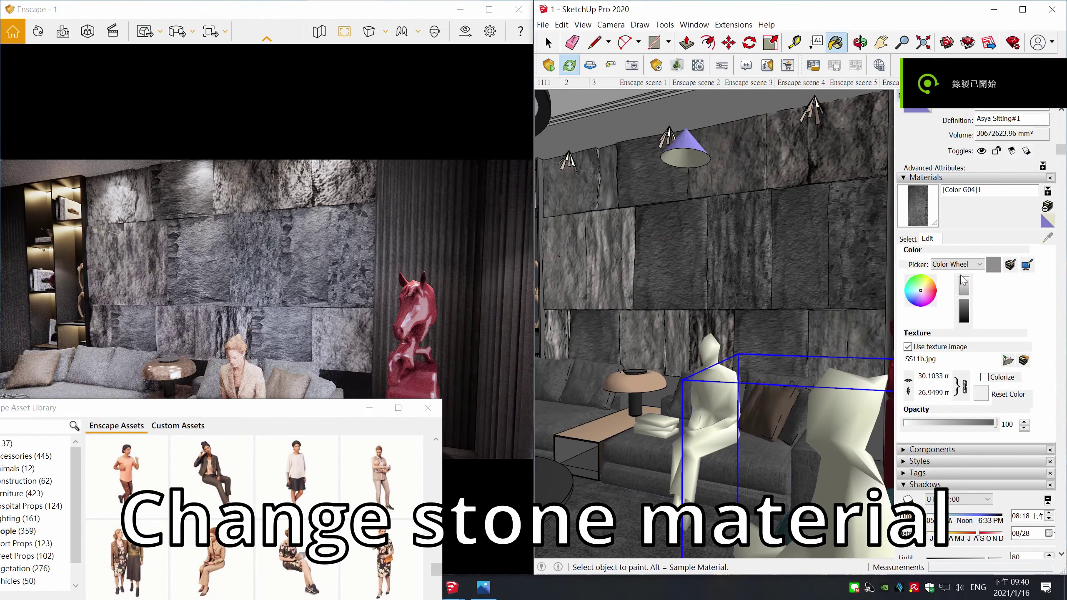
Step: Enable explicit texture transformation on Color F08's albedo, sizing it 0.03 × 0.05 m
left_click(676, 65)
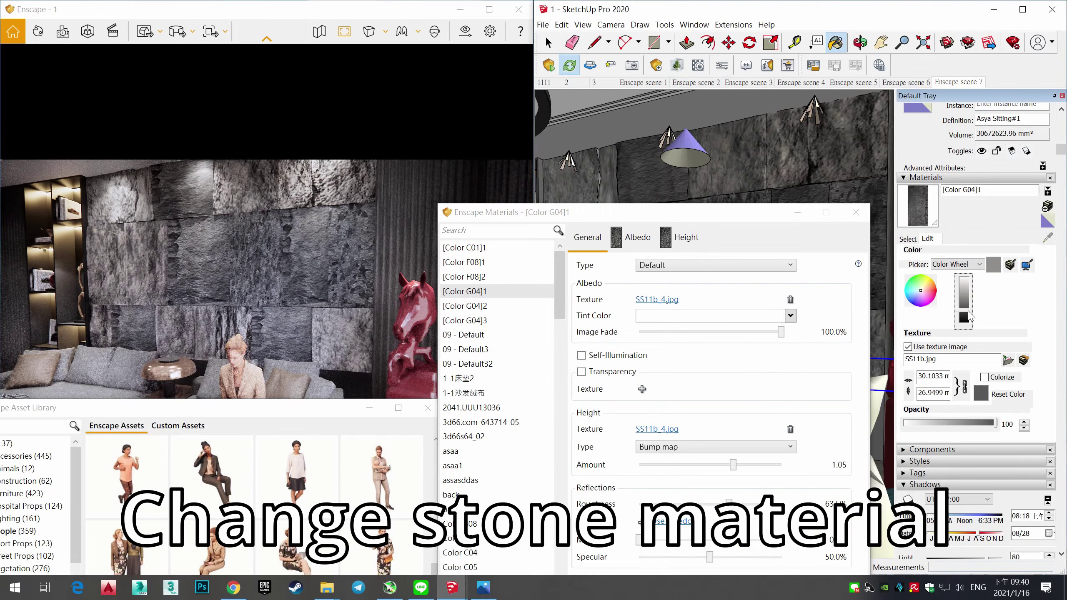
left_click_drag(589, 190, 626, 83)
left_click(704, 119)
type("301033")
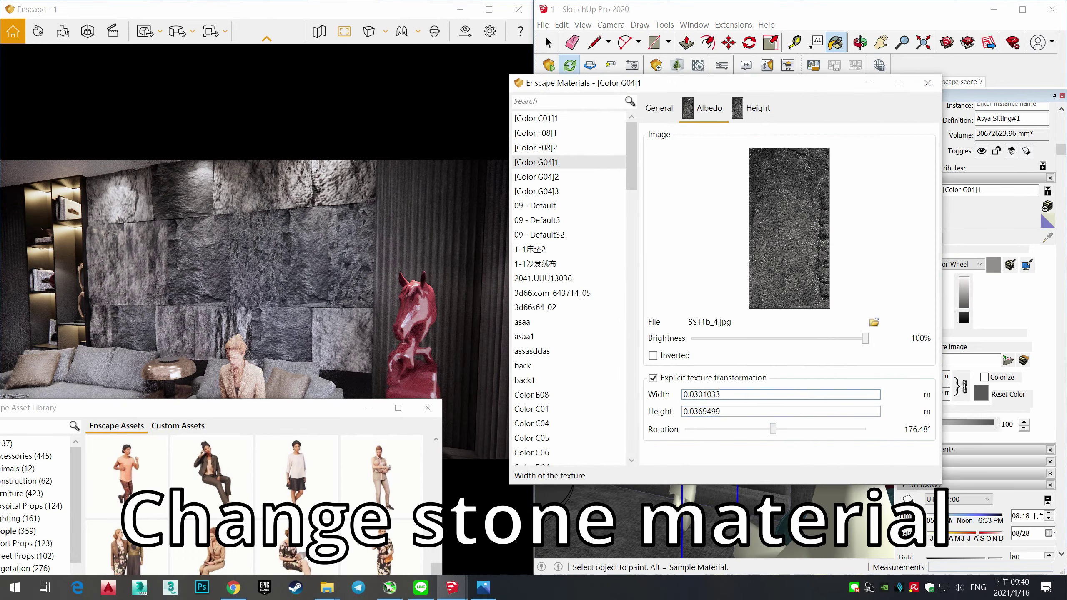
left_click_drag(698, 395, 694, 394)
type("2b.jpg")
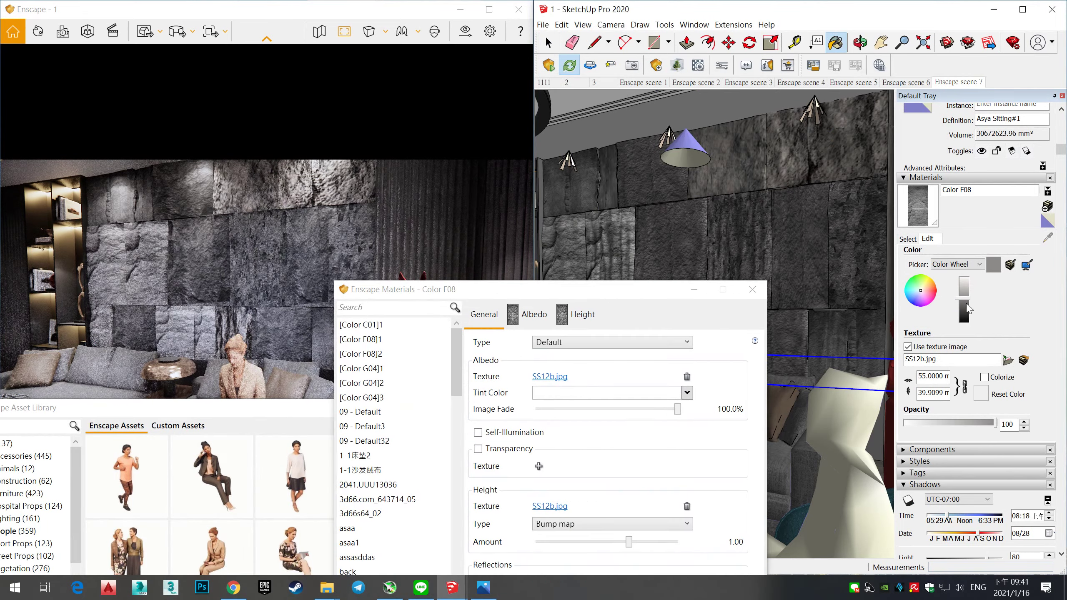
Step: Rotate the Color F08 stone texture to about 180° and move the settings window aside
left_click_drag(553, 531, 596, 538)
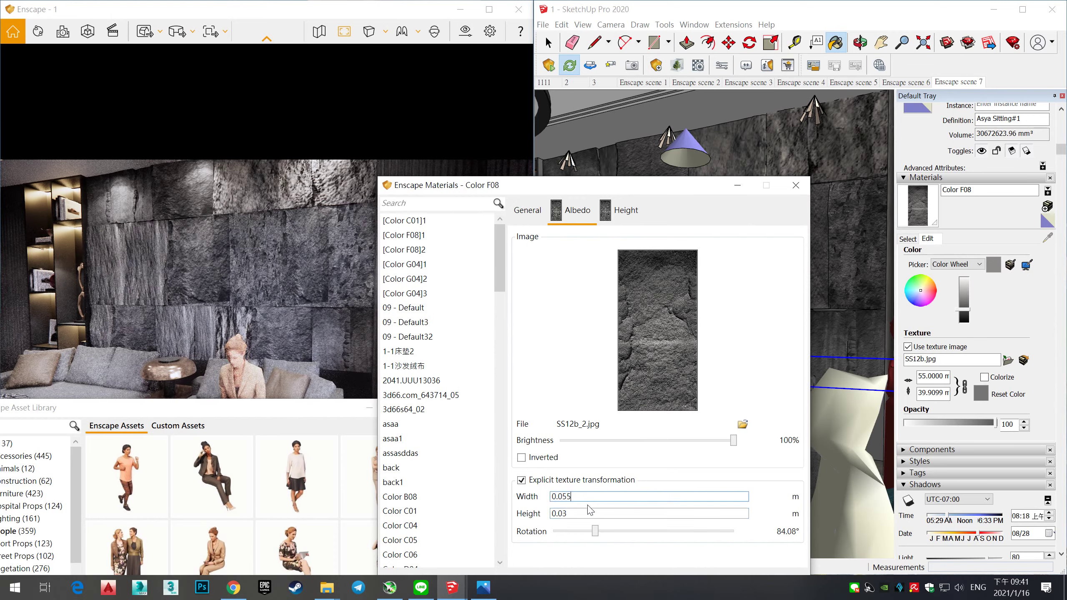
left_click_drag(595, 530, 644, 530)
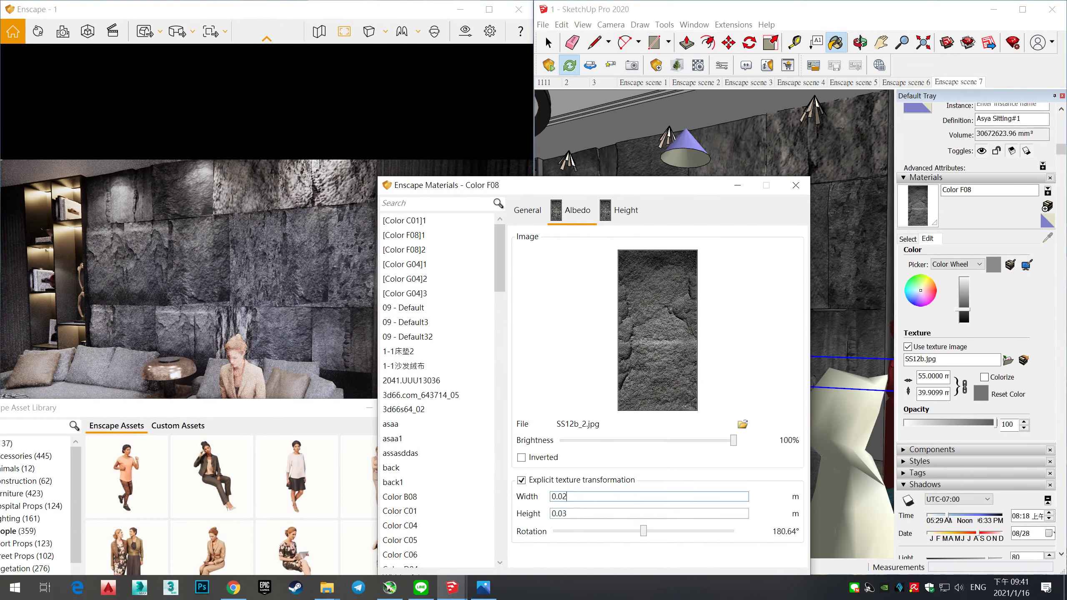
mouse_move(462, 185)
left_mouse_down()
mouse_move(436, 247)
mouse_move(473, 170)
left_mouse_up()
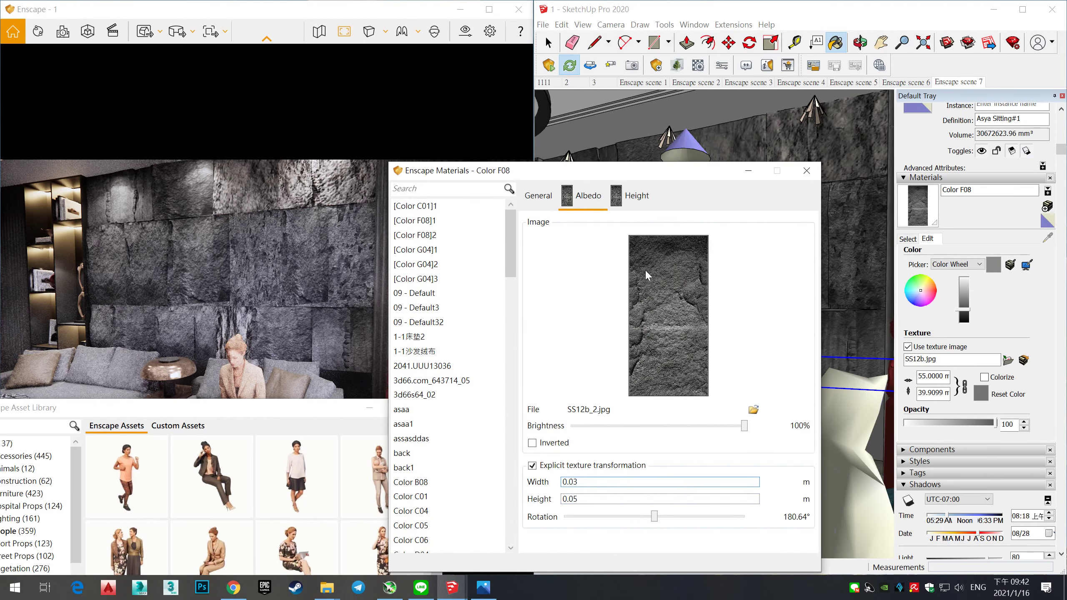
left_click_drag(588, 170, 486, 302)
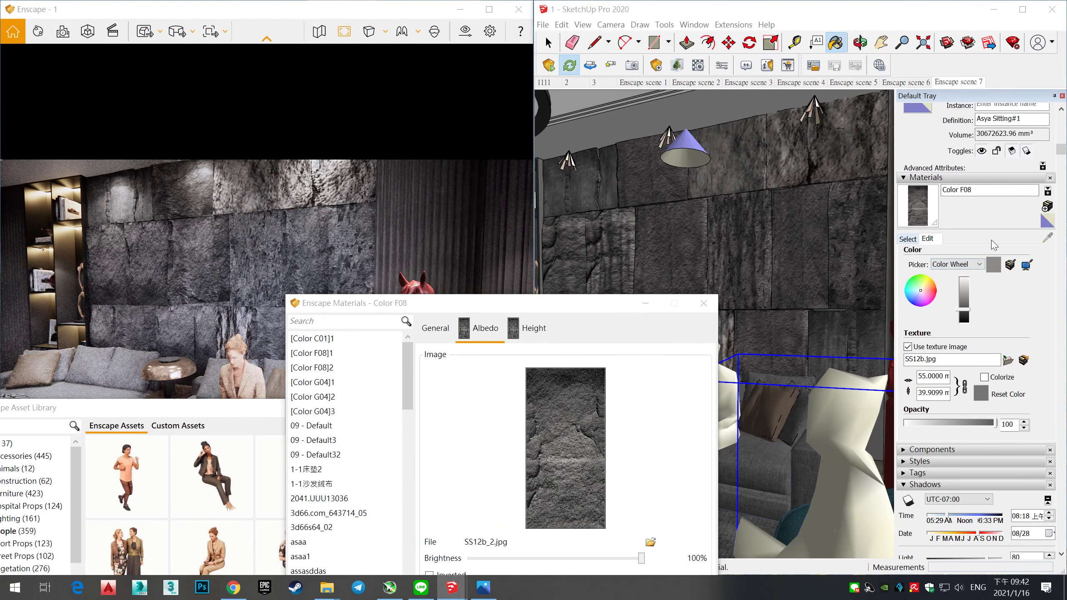
Step: Replace one wall stone material's texture image with the SS13b scan
left_click(757, 148)
left_click(927, 239)
left_click(1008, 359)
double_click(979, 143)
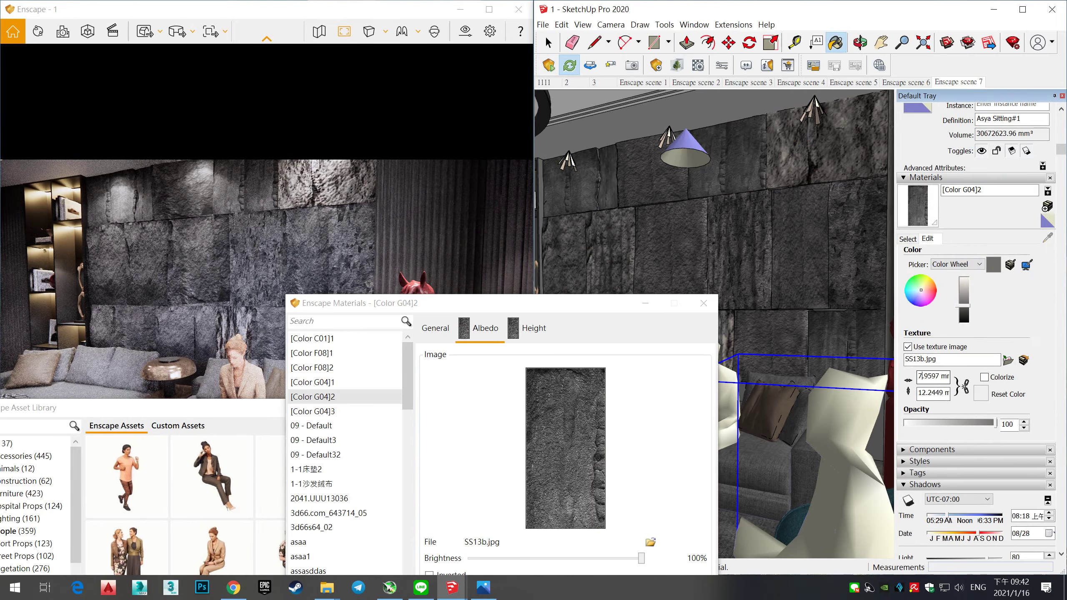
Step: Swap the next wall stone material's texture image for the SS12 scan
left_click(907, 239)
left_click(1007, 359)
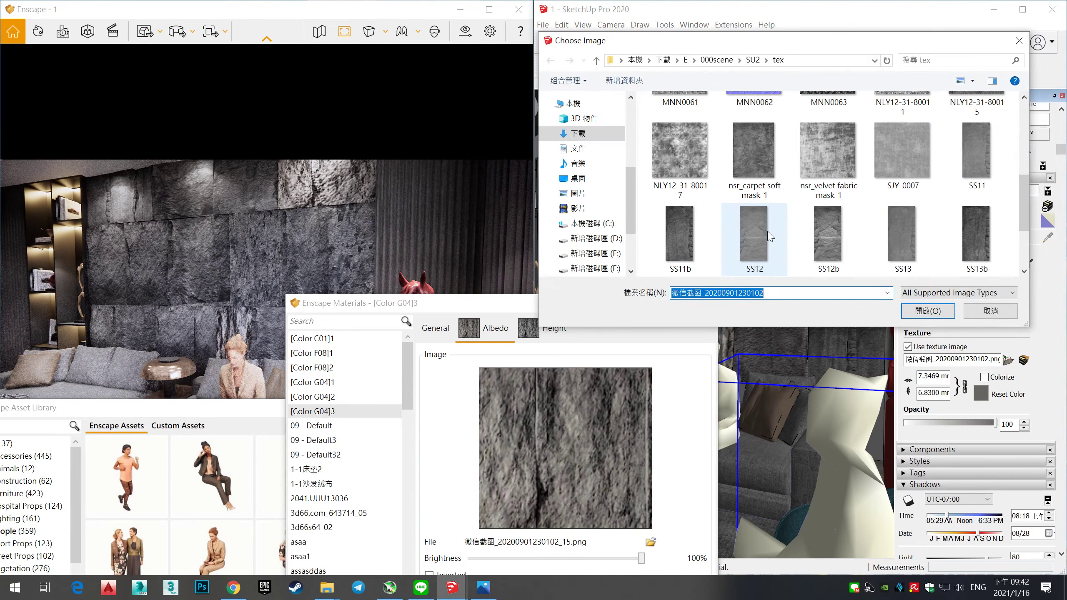
left_click(753, 234)
double_click(753, 234)
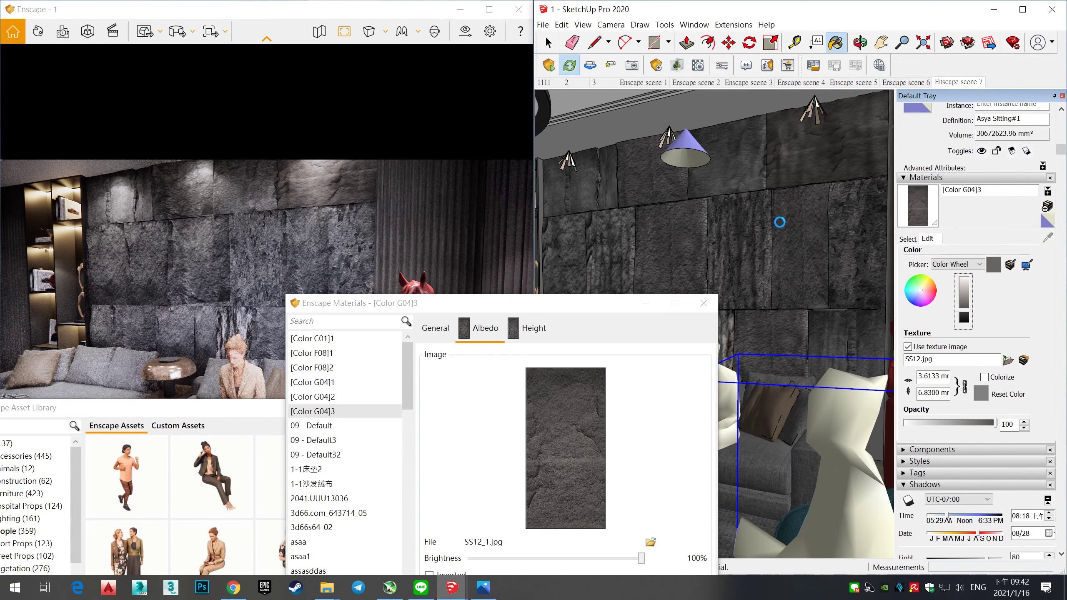
middle_click_drag(766, 215, 714, 227)
left_click_drag(336, 303, 126, 412)
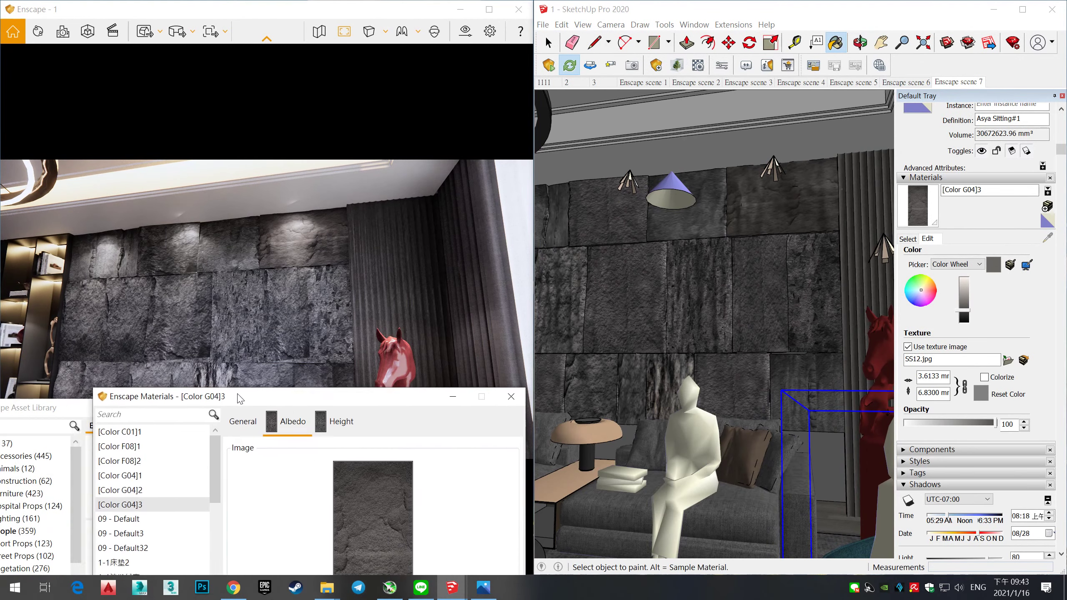
Step: Give the [Color G04]1 stone material the SS13 texture image, replacing a trial SS12
key("b")
left_click(927, 238)
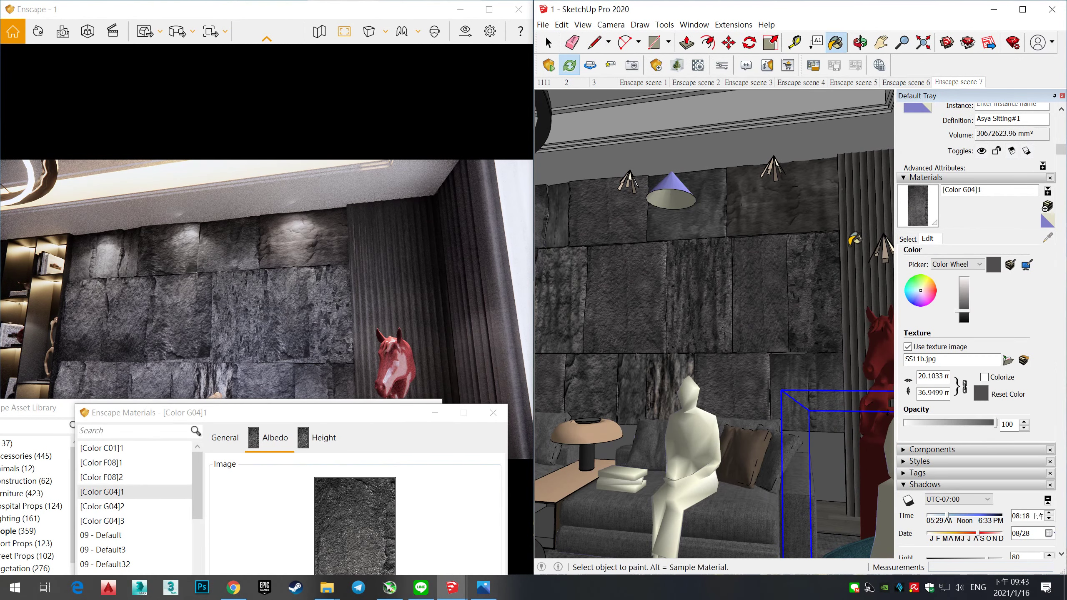
key("b")
left_click(929, 239)
left_click(1007, 359)
double_click(905, 139)
left_click(1008, 360)
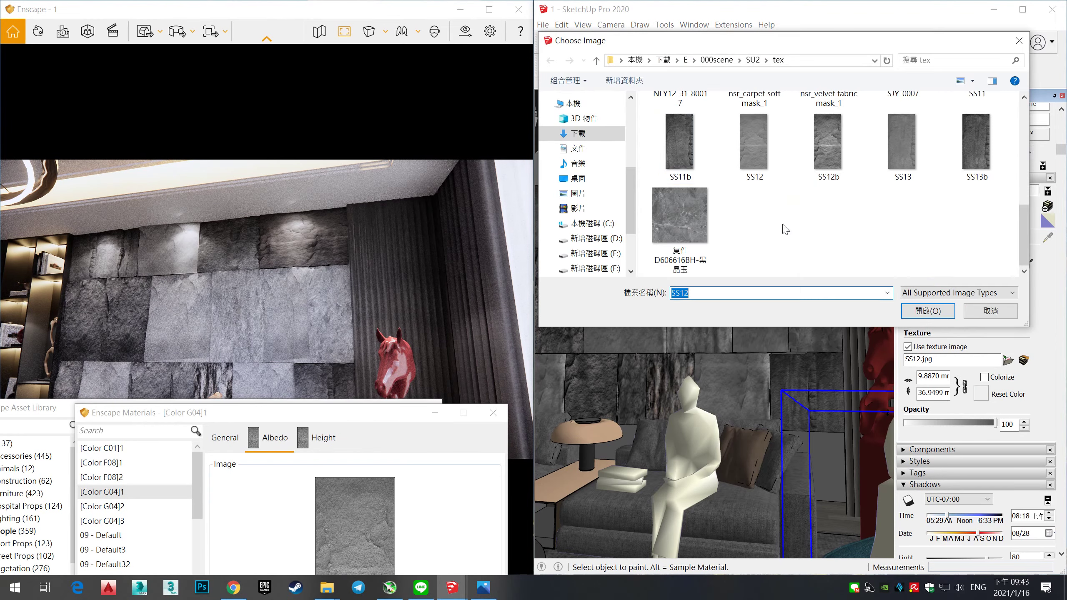
double_click(972, 143)
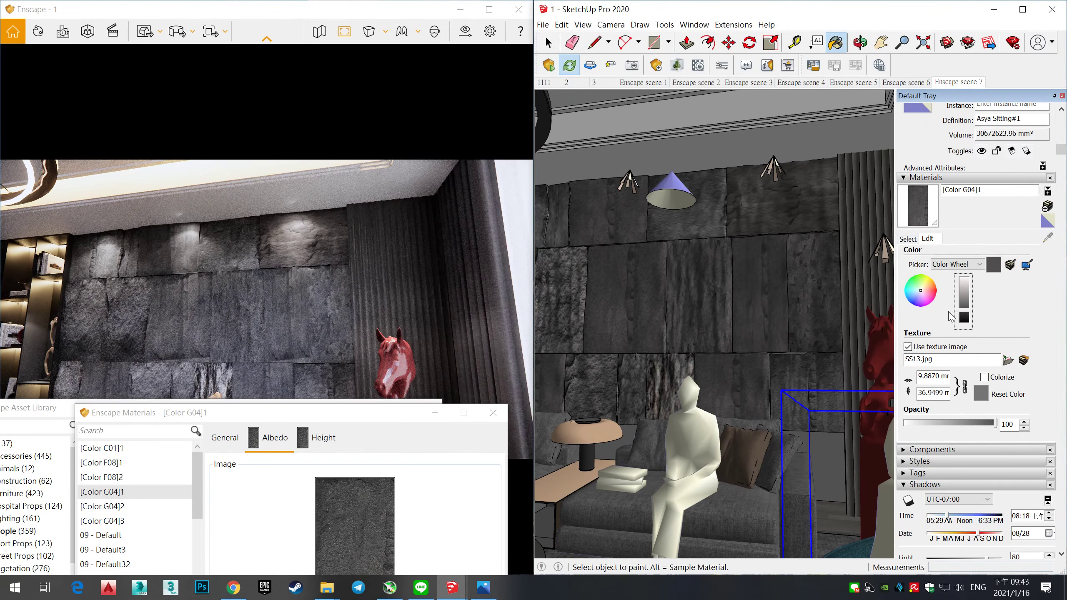
scroll(825, 285, "down", 2)
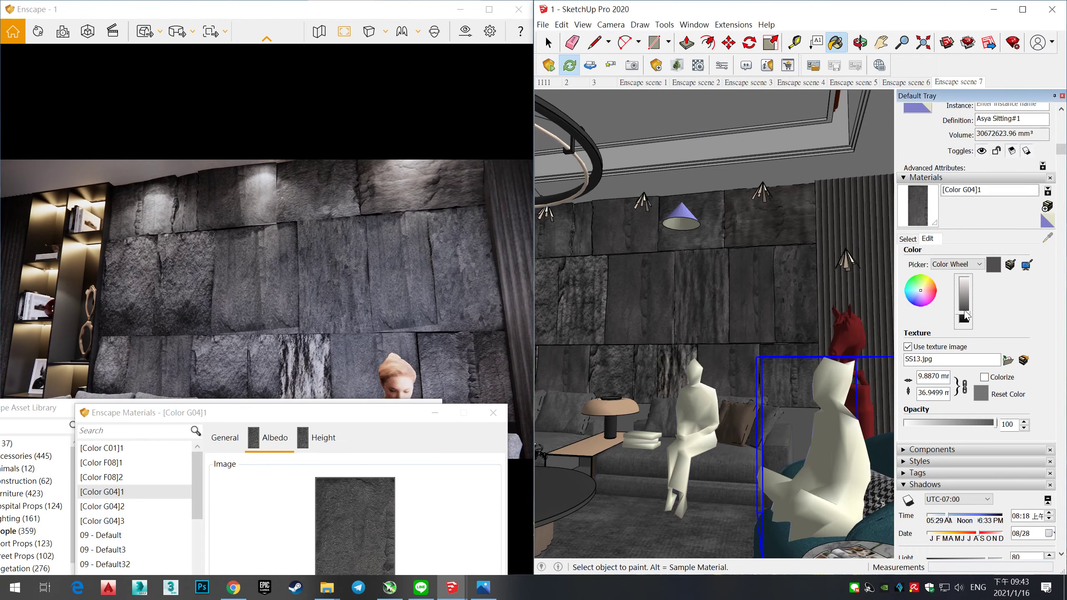
Step: Sample Color G08 and Color F08 and replace Color F08's texture image
left_click(908, 239)
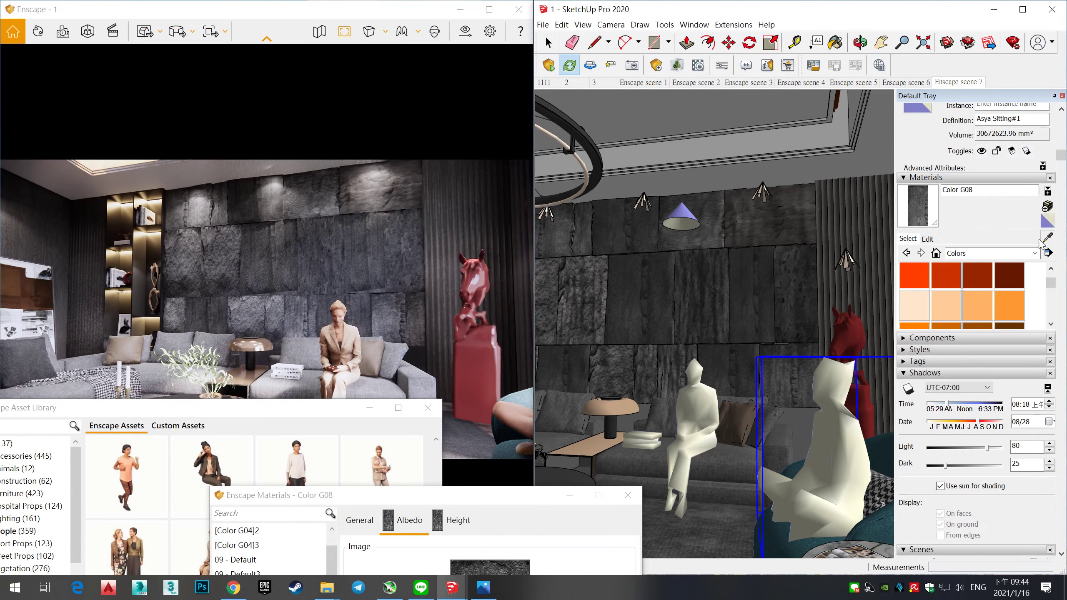
left_click(1041, 242)
left_click(965, 320)
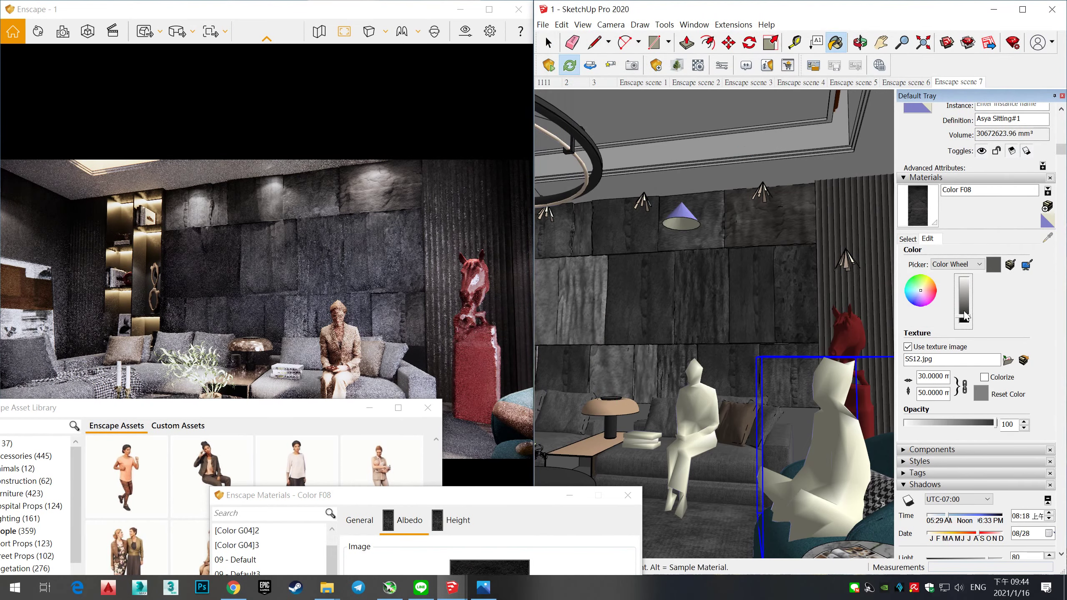
scroll(304, 245, "up", 3)
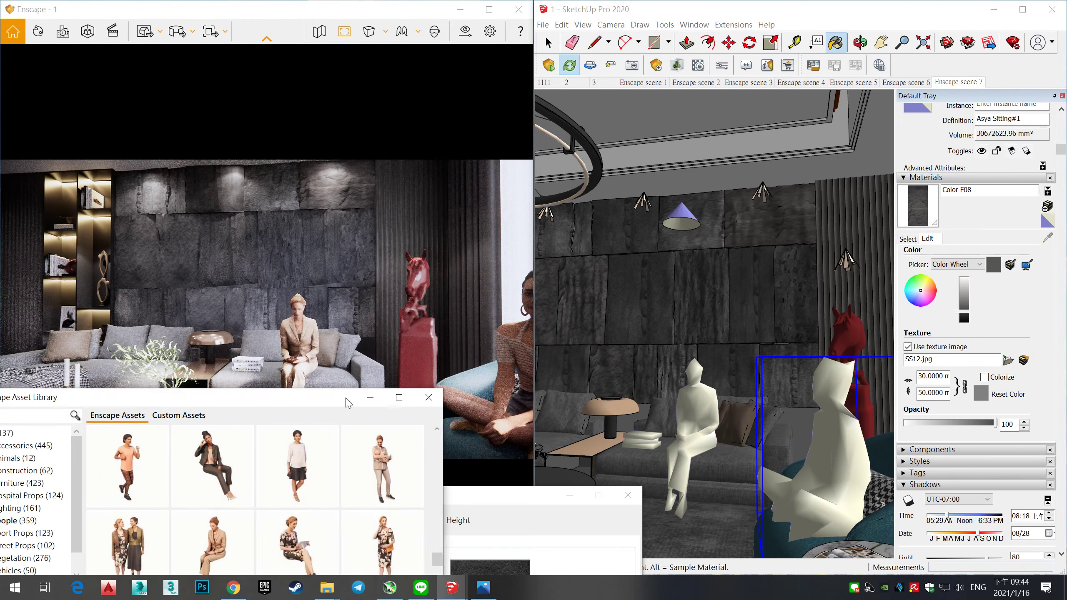
Step: Place a dancing woman figure from the Enscape Asset Library
left_click_drag(253, 407, 291, 106)
scroll(428, 297, "down", 2)
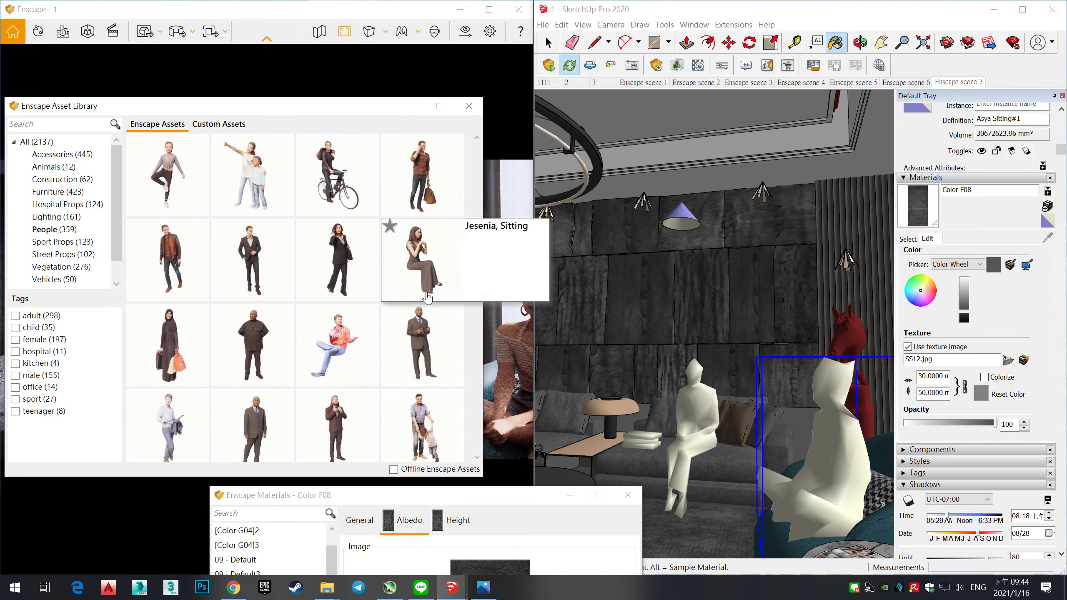
key("space")
mouse_move(588, 378)
middle_mouse_down()
mouse_move(611, 398)
mouse_move(362, 321)
middle_mouse_up()
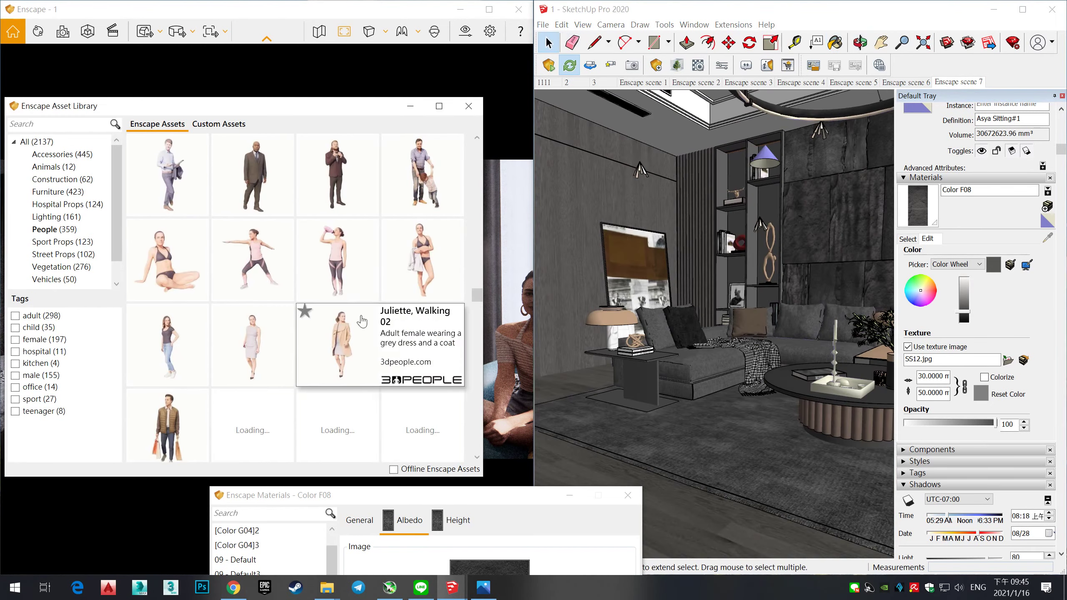
scroll(302, 270, "down", 2)
left_click(167, 173)
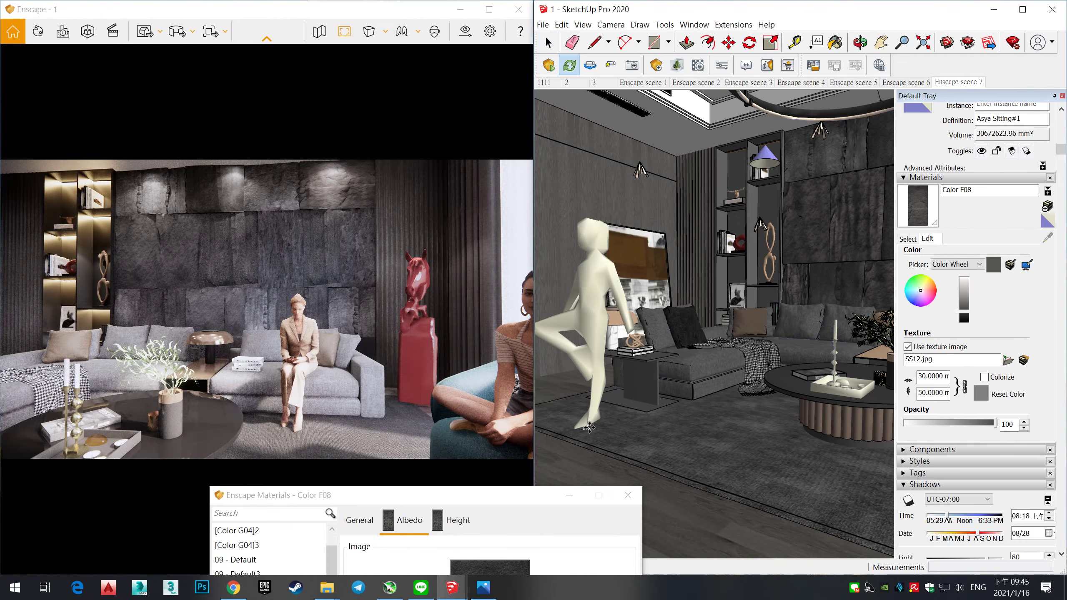
Step: Shrink, rotate and move the dancing woman beside the left shelving
key("s")
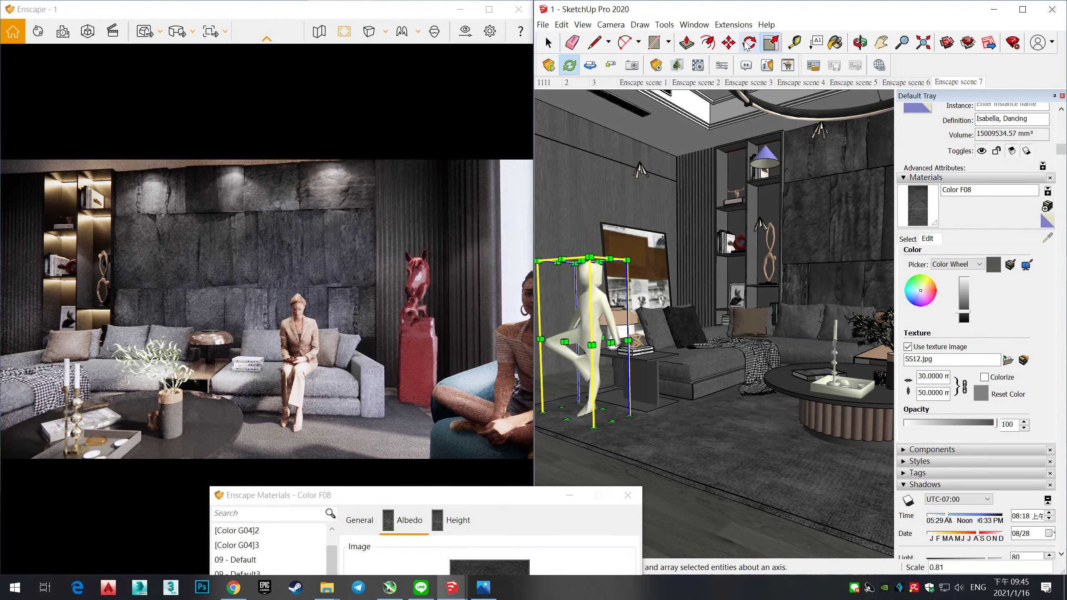
left_click(664, 260)
key("q")
middle_click_drag(617, 441, 642, 445)
key("m")
left_click(588, 328)
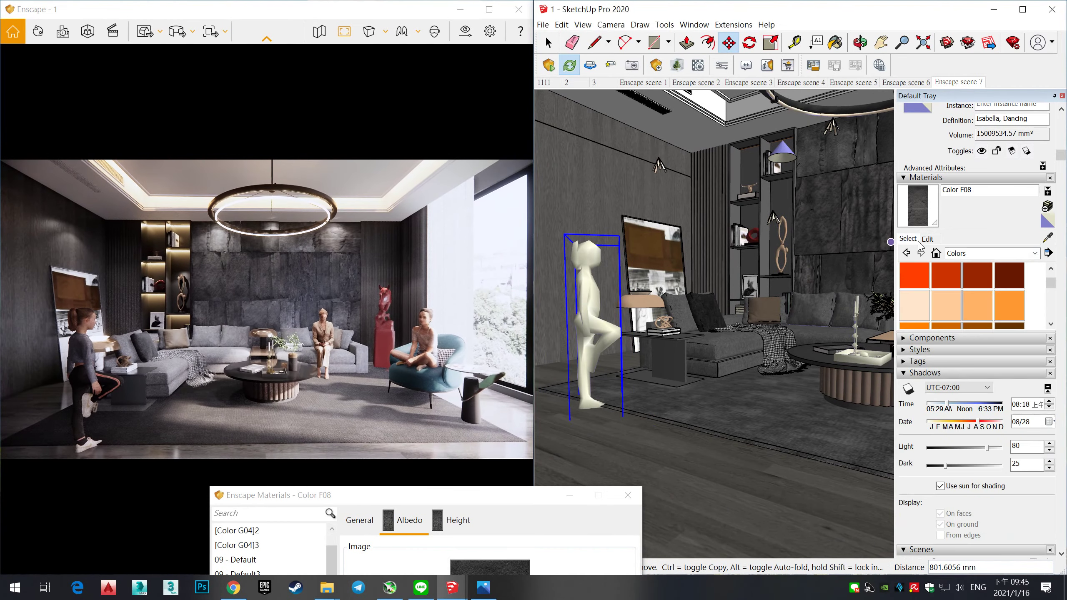
Step: Lower the sampled material's bump Height Amount to 0.54 in Enscape material settings
key("b")
left_click_drag(599, 160, 868, 196)
left_click_drag(879, 436, 857, 439)
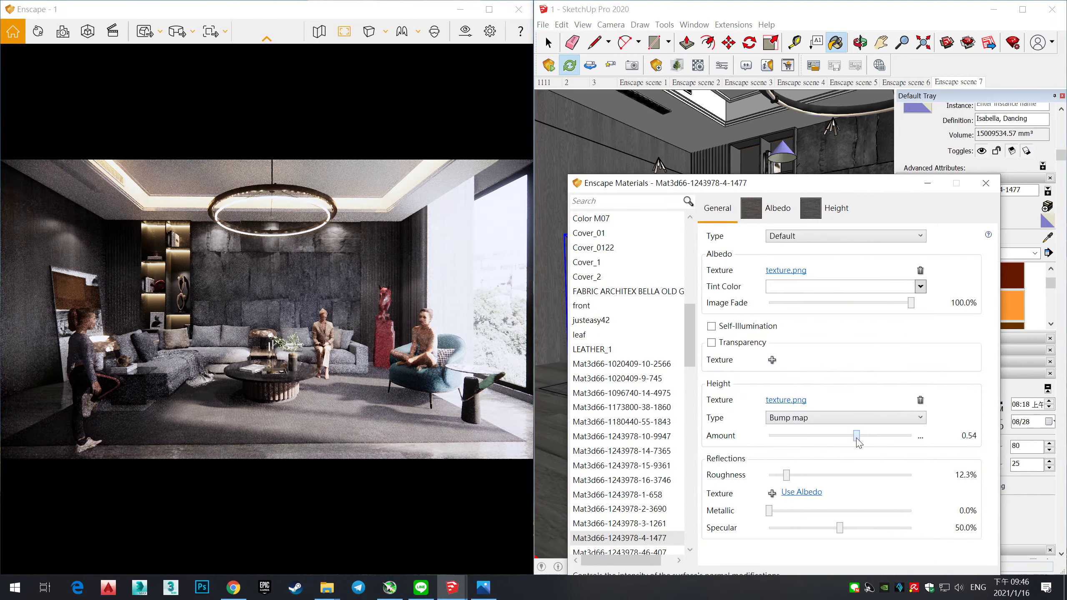
left_click(597, 379)
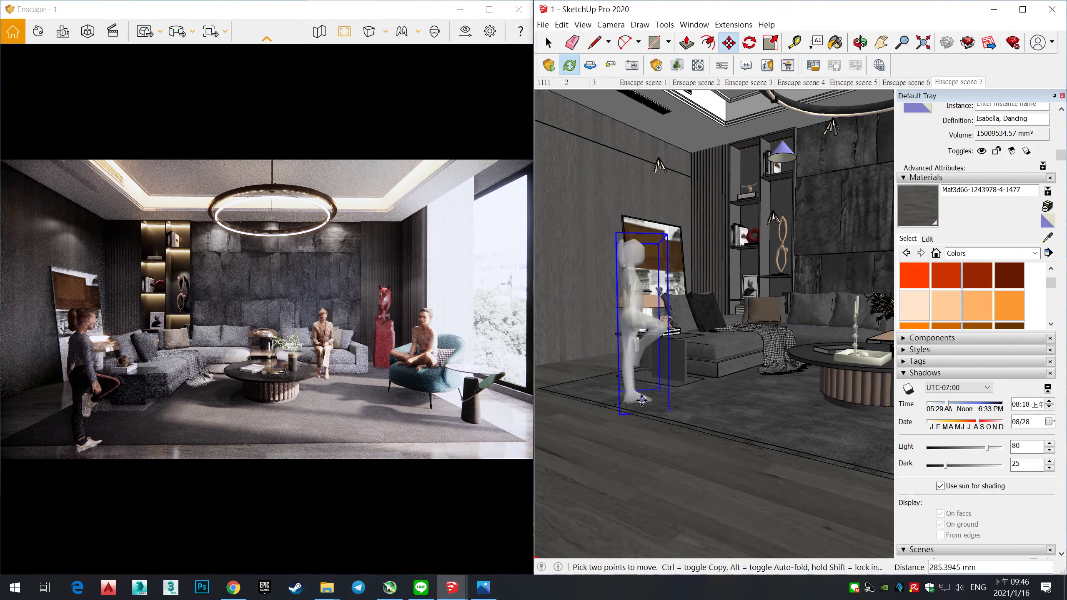
Step: Nudge the dancing figure into final position and add a new front-view scene
key("m")
left_click(604, 384)
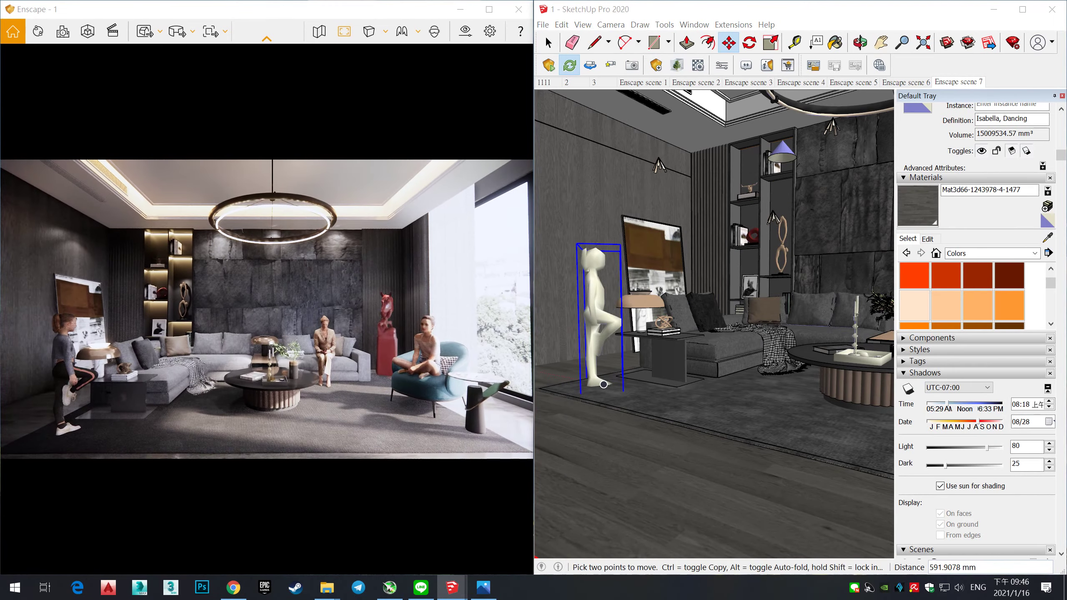
left_click(613, 67)
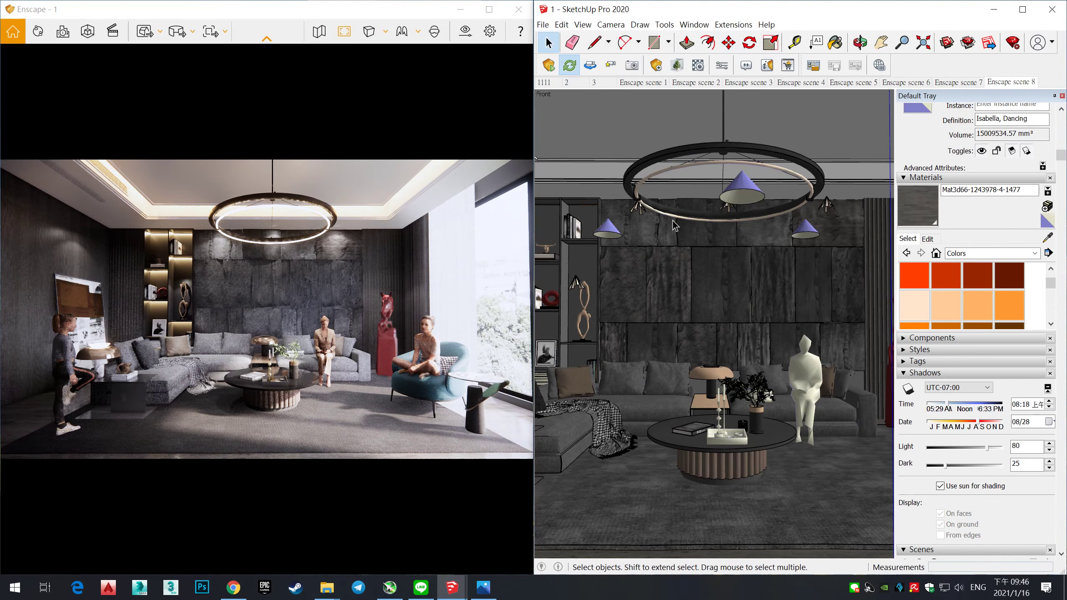
Step: Export the rendered living-room view as an image, then launch MSI Afterburner
left_click(547, 30)
left_click(608, 79)
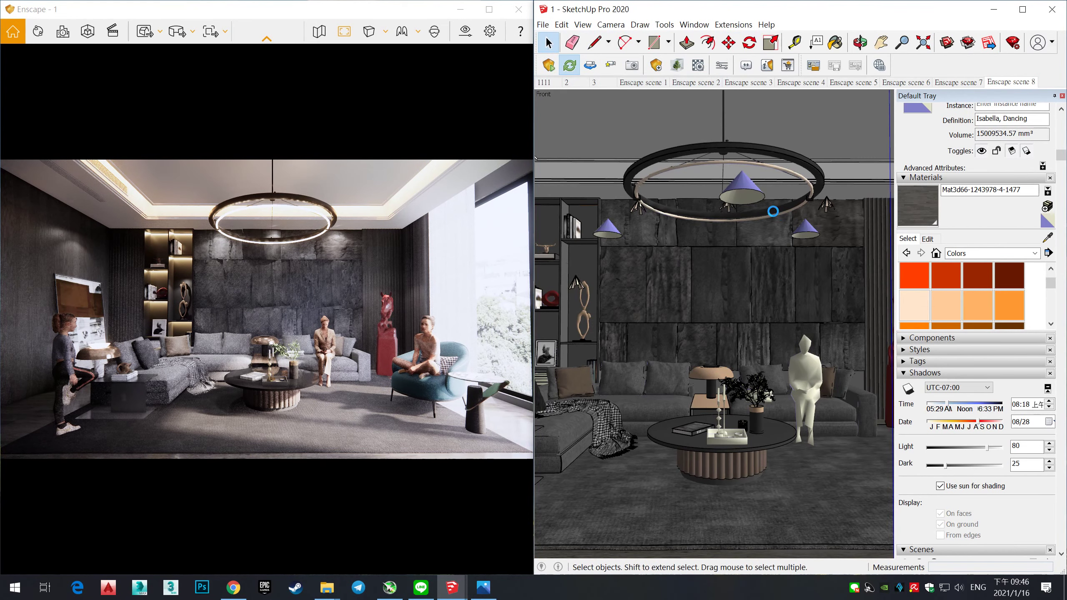
left_click(153, 37)
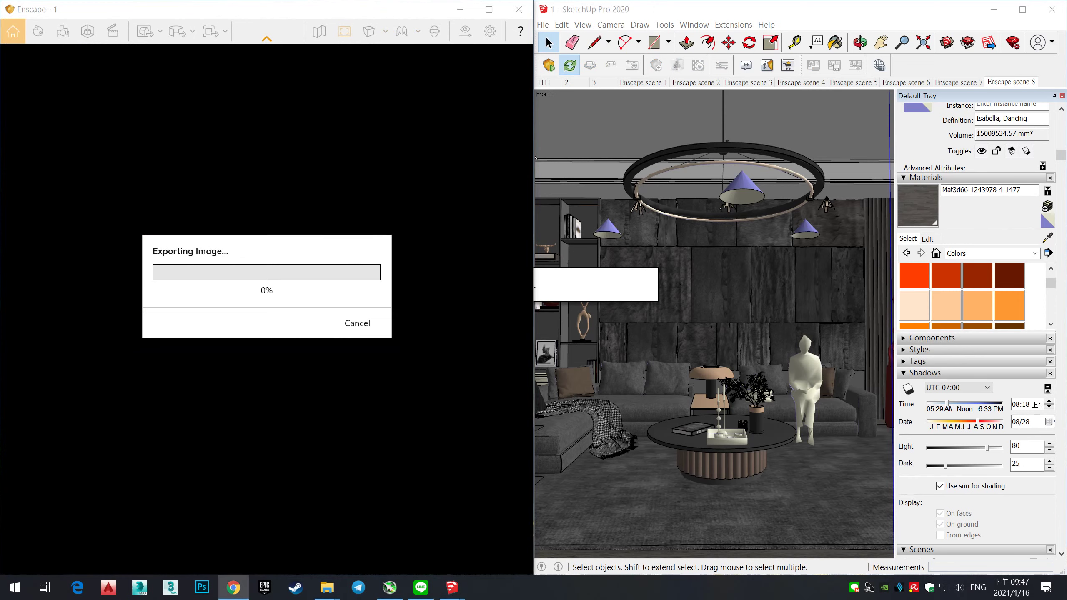
left_click(390, 588)
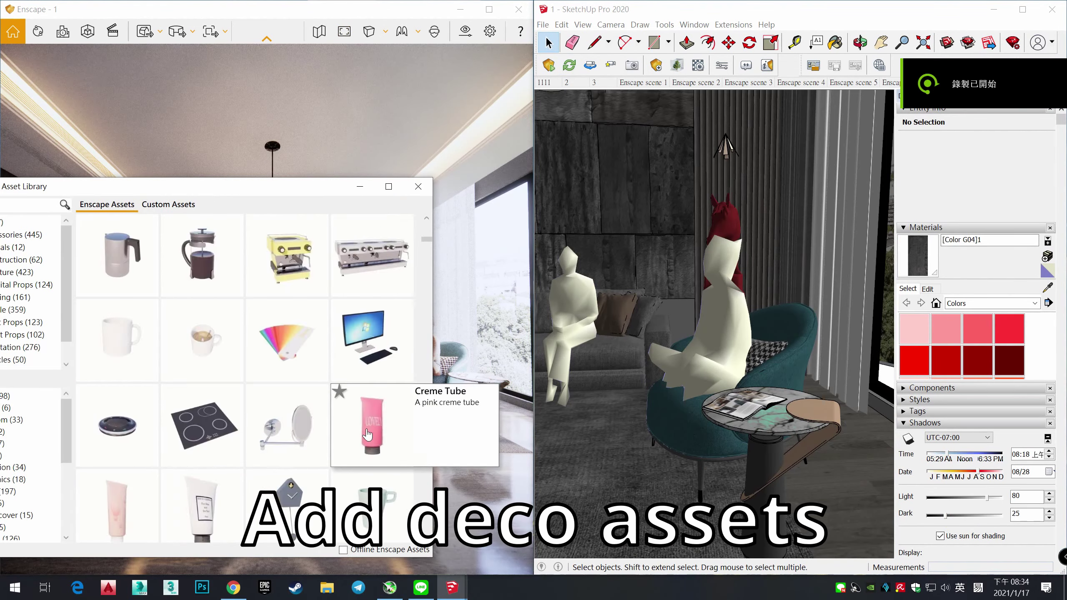
Step: Place a Ceramic Pot from the Asset Library on the round side table
scroll(367, 434, "up", 3)
scroll(361, 437, "up", 3)
left_click(357, 440)
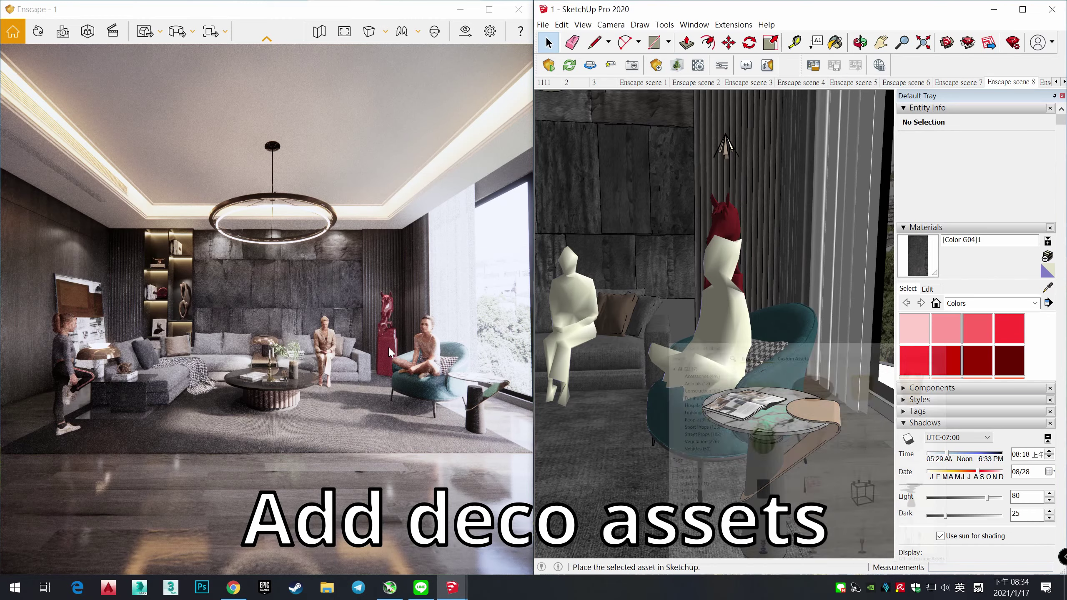
left_click(570, 65)
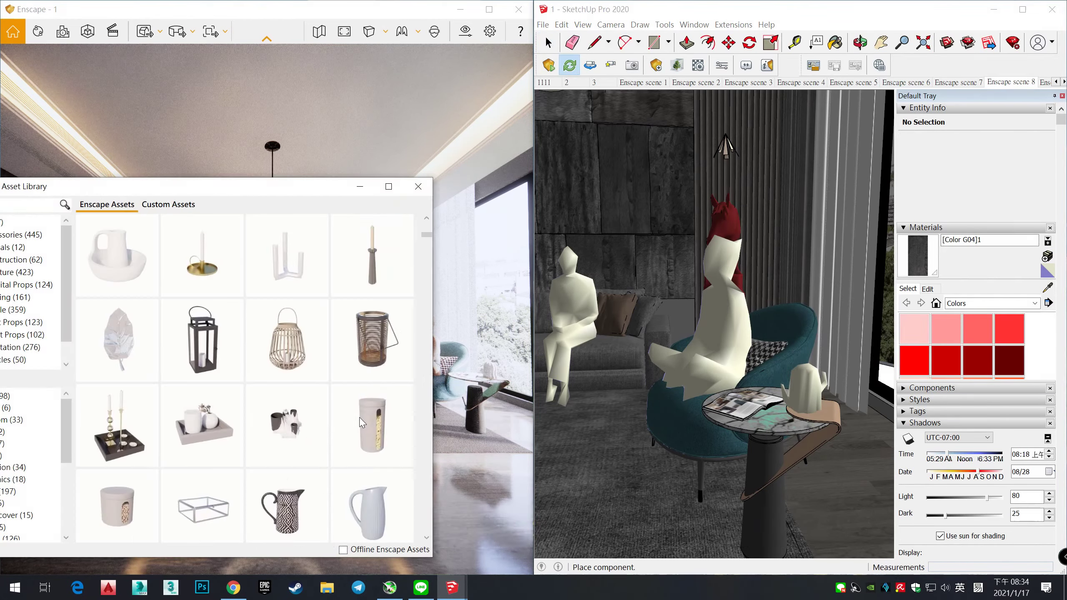
scroll(313, 436, "down", 2)
left_click(290, 336)
scroll(768, 378, "up", 3)
left_click(769, 378)
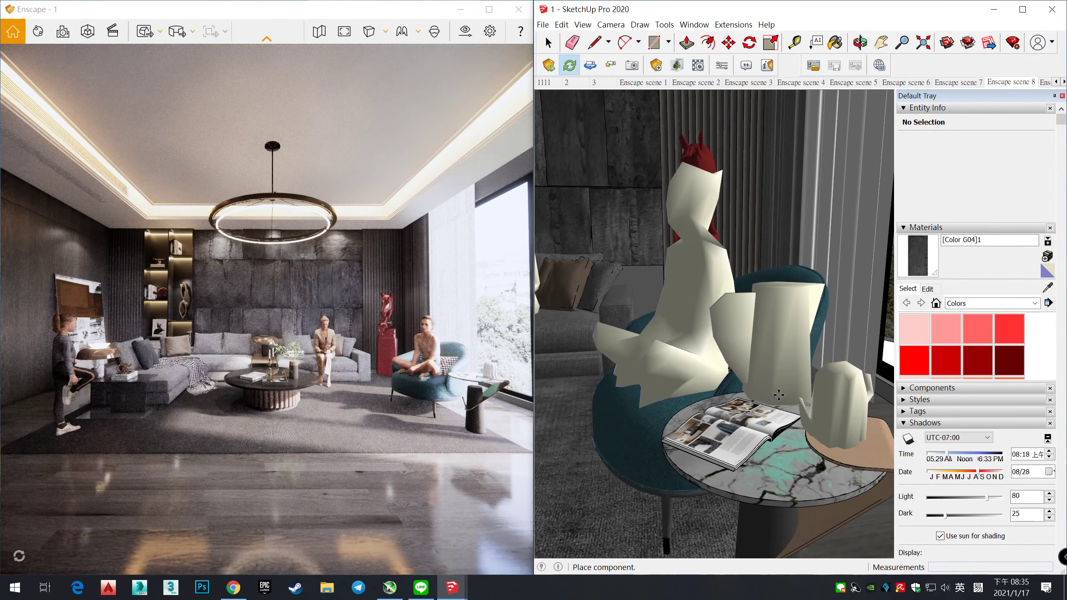
Step: Select the ceramic pot and reposition it on the side table
left_click(770, 43)
left_click(756, 358)
key("m")
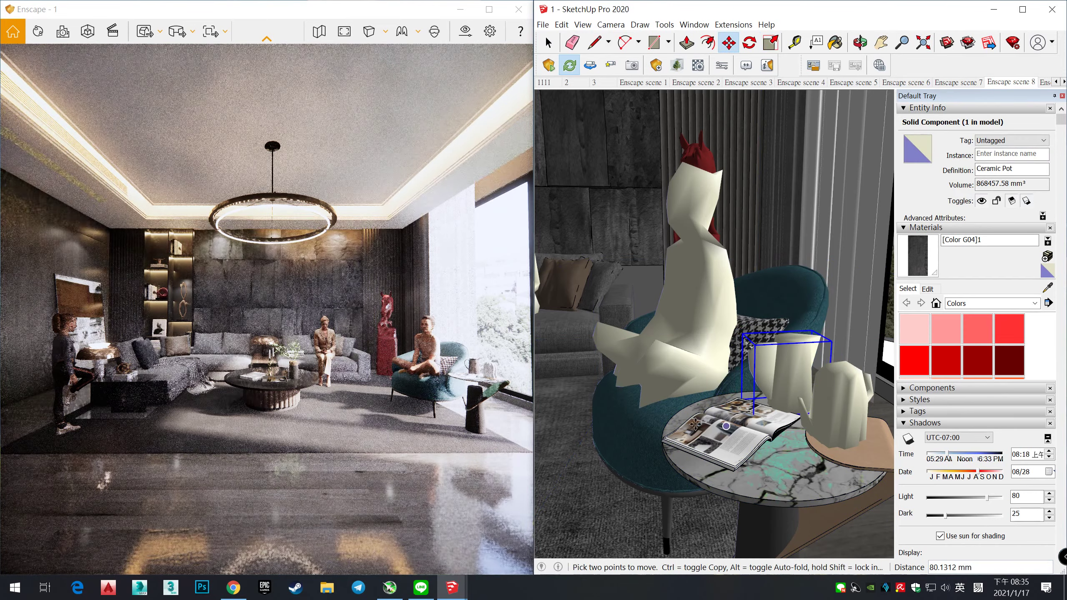
mouse_move(798, 378)
middle_mouse_down()
mouse_move(843, 414)
mouse_move(819, 378)
middle_mouse_up()
Step: Turn on Safe Frame in the Enscape render and move the asset library aside
left_click(570, 65)
scroll(316, 370, "down", 3)
scroll(317, 370, "down", 3)
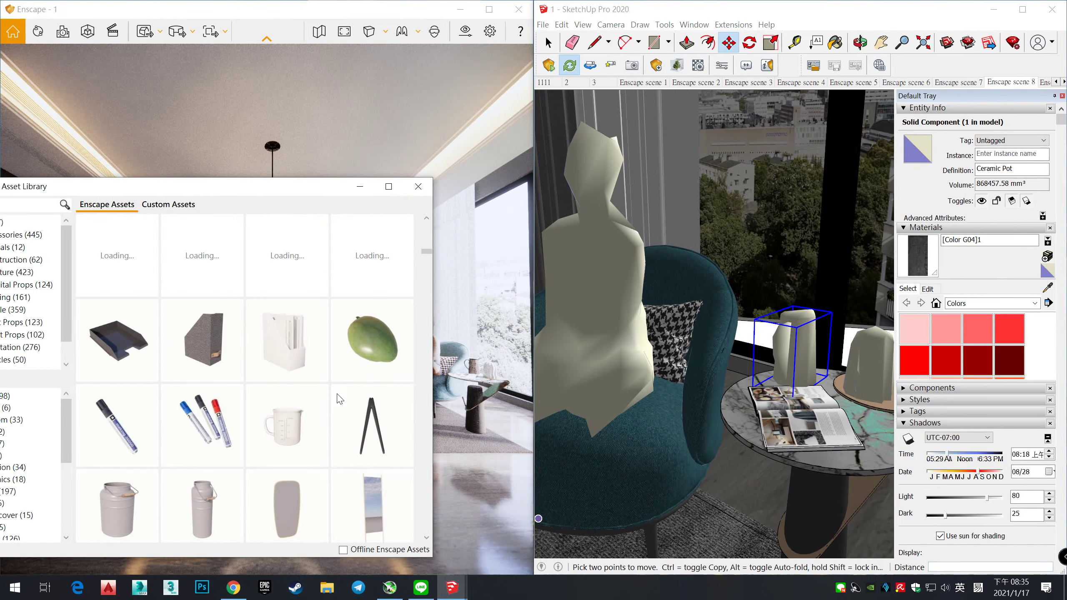
scroll(317, 370, "down", 3)
scroll(317, 371, "down", 3)
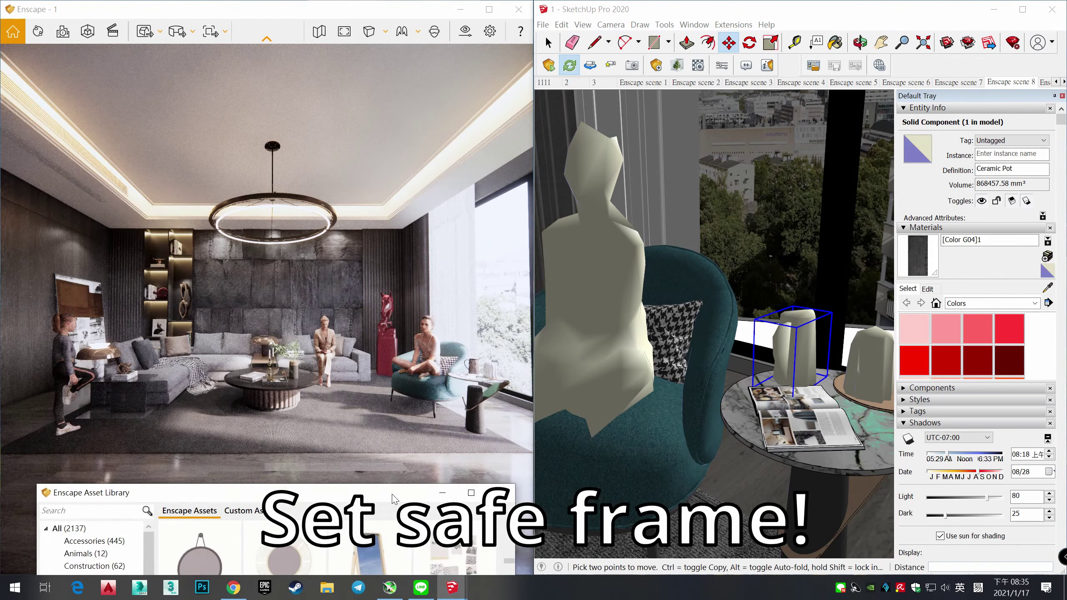
left_click(344, 32)
left_click_drag(294, 493, 283, 285)
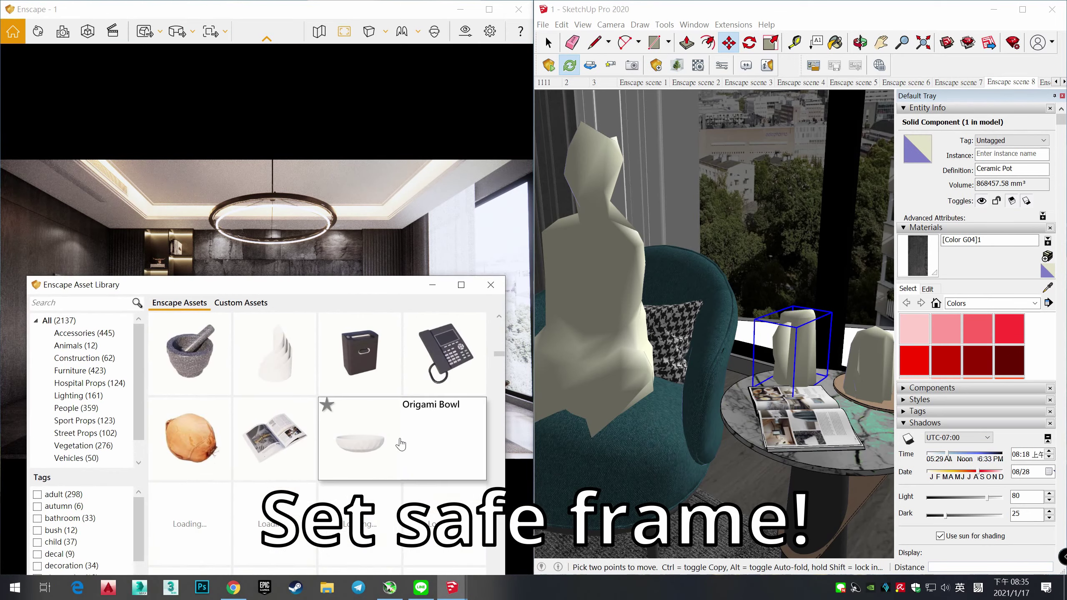
Step: Position the Open Book on the coffee table and place Ceiling Lamp 06 near the stone wall
middle_click_drag(655, 374, 613, 372)
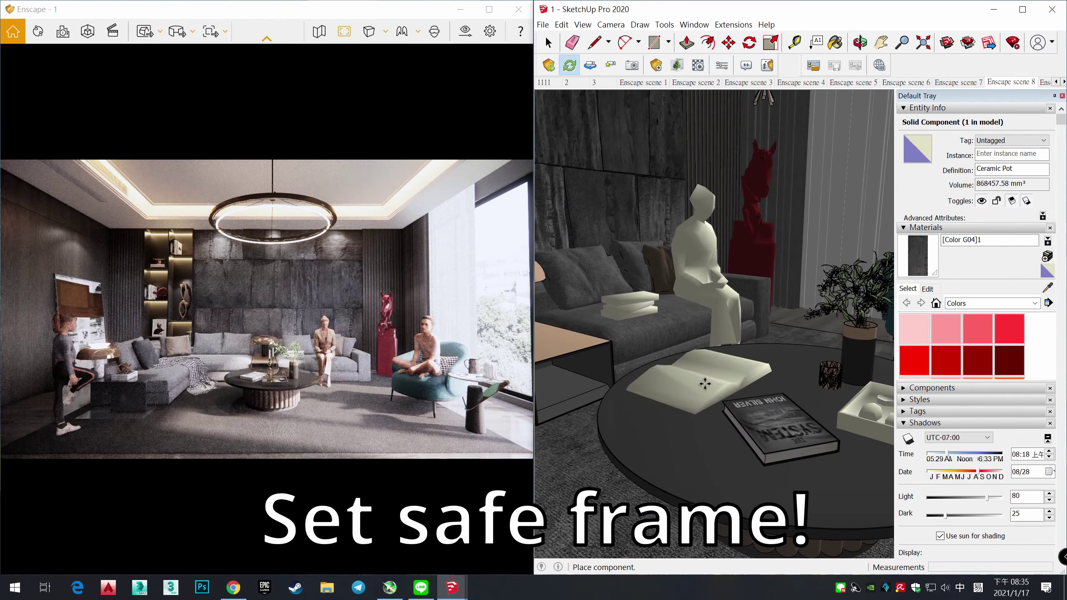
key("m")
left_click(693, 380)
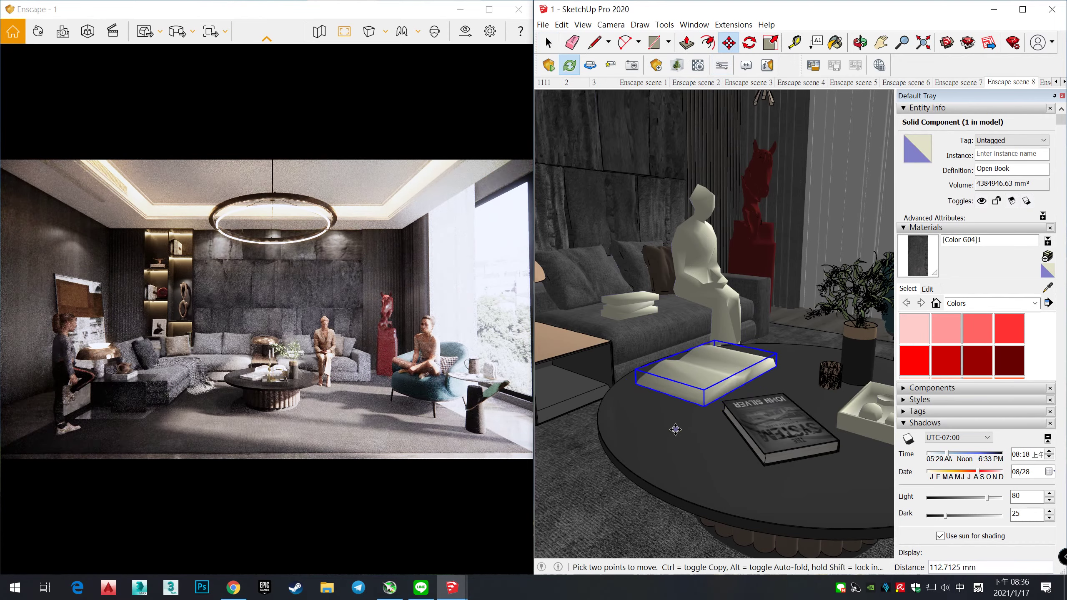
scroll(398, 447, "up", 3)
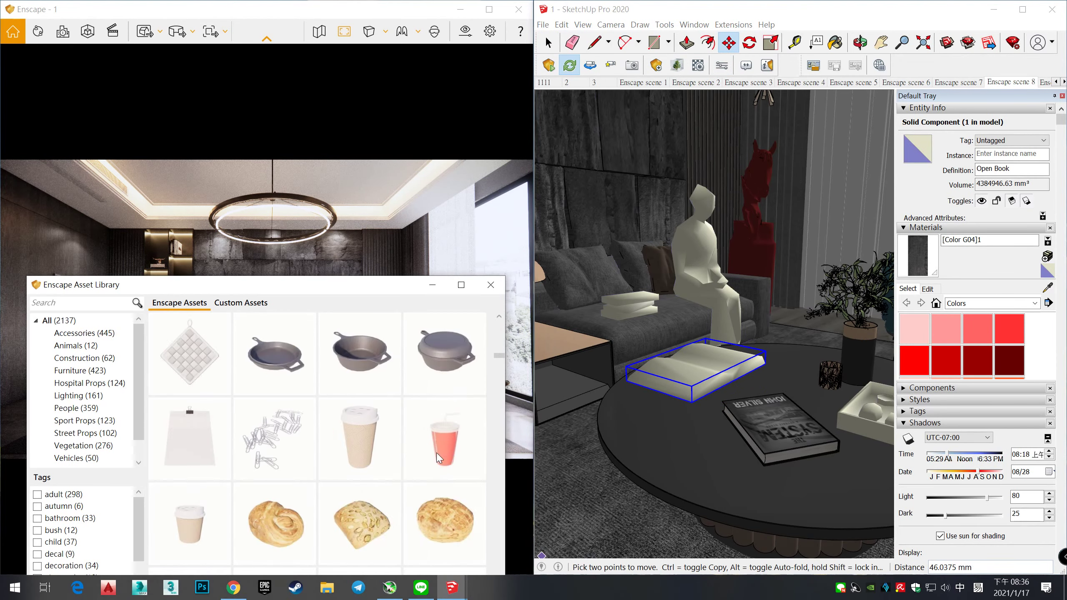
scroll(436, 453, "up", 3)
mouse_move(340, 289)
left_mouse_down()
mouse_move(305, 436)
mouse_move(375, 215)
mouse_move(592, 277)
left_mouse_up()
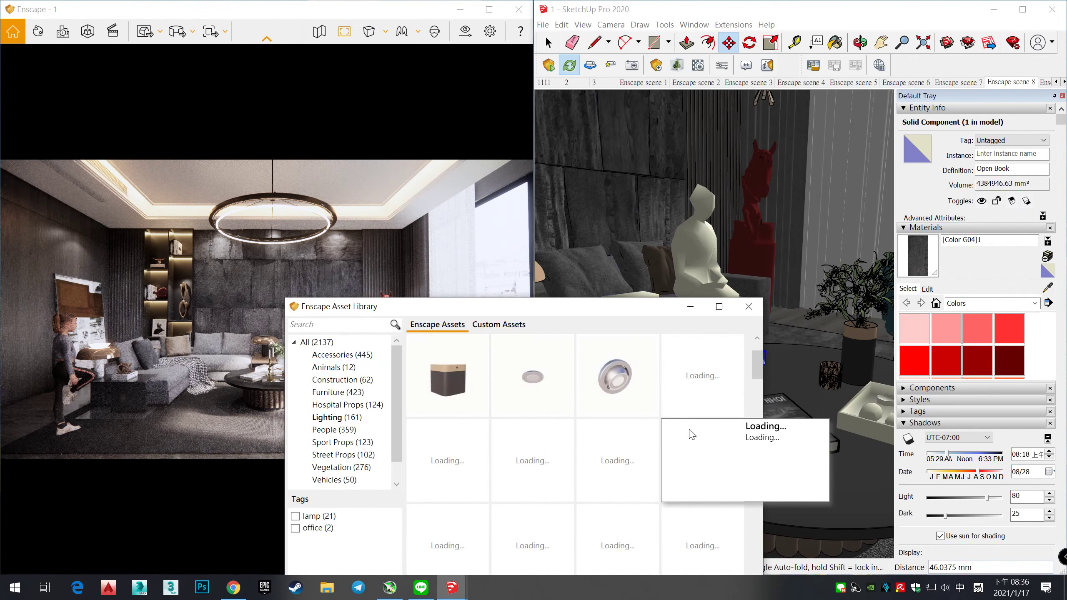
left_click(618, 460)
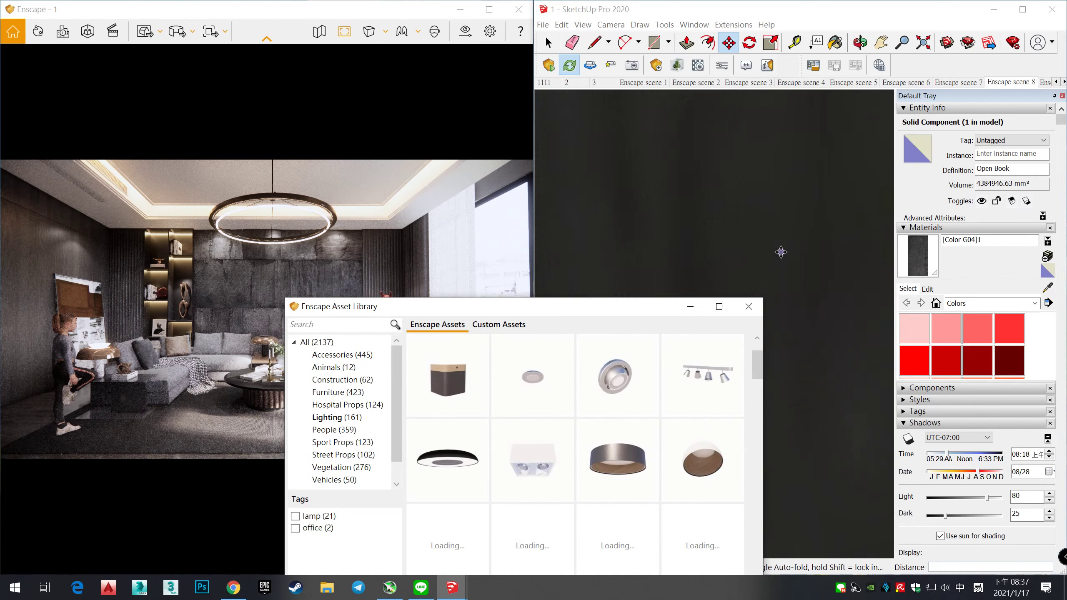
scroll(618, 444, "down", 1)
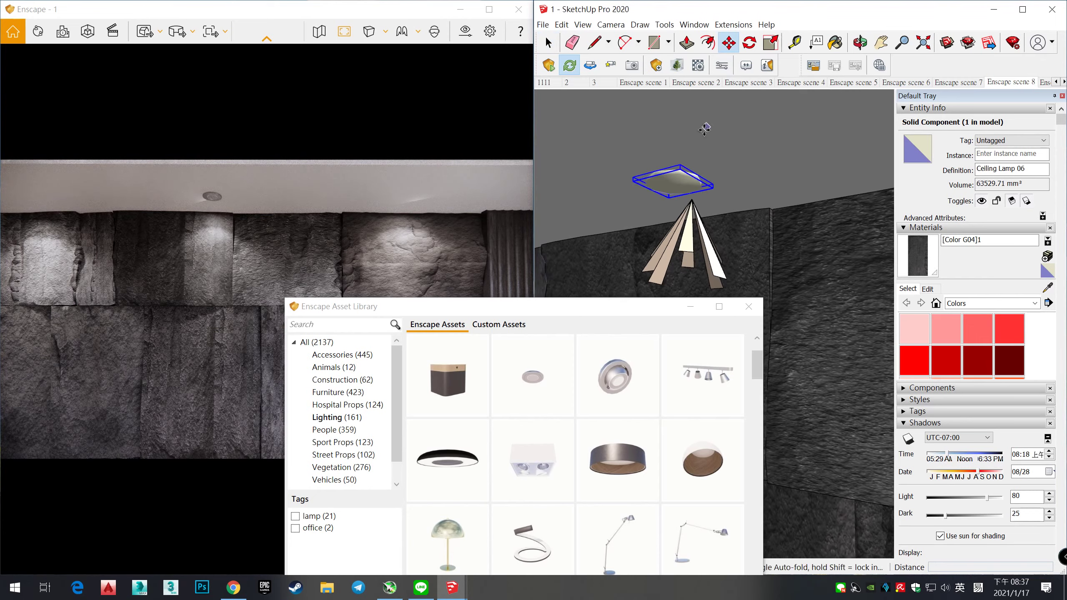
Step: Place a Ceiling Lamp 07 downlight on the ceiling above the stone wall
key("b")
scroll(756, 210, "down", 3)
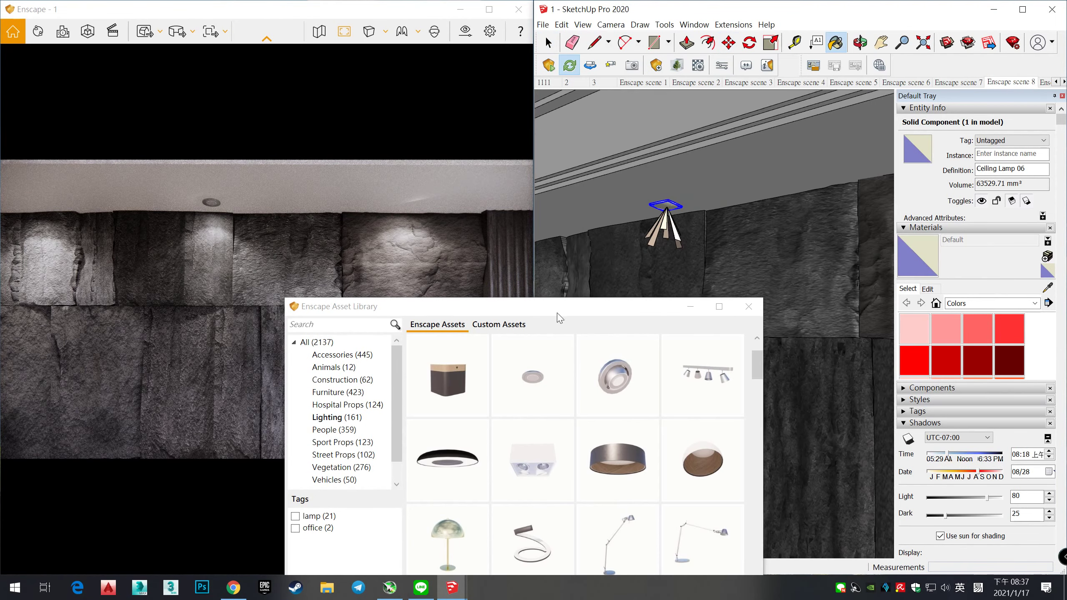
left_click_drag(557, 306, 349, 168)
left_click(407, 238)
left_click(698, 194)
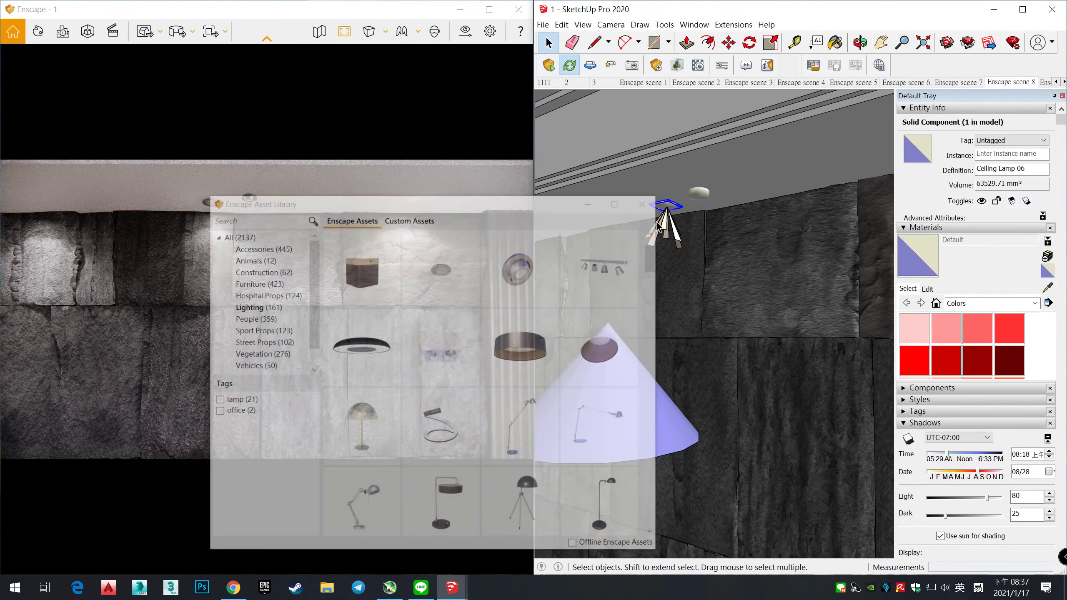
left_click(698, 194)
middle_click_drag(698, 195, 689, 126)
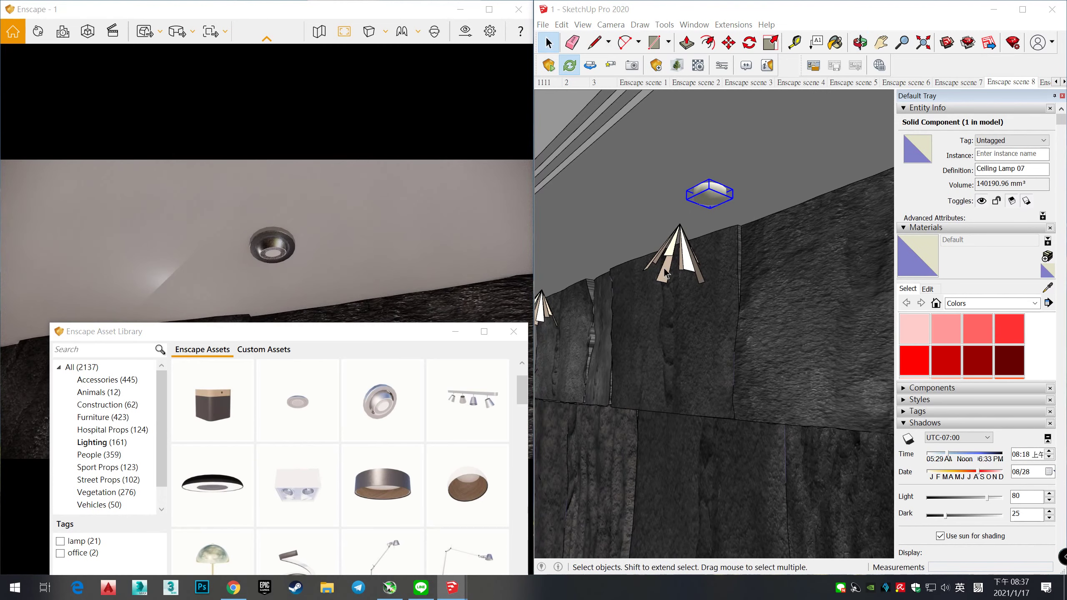
mouse_move(689, 77)
middle_mouse_down()
mouse_move(754, 212)
mouse_move(695, 184)
mouse_move(696, 252)
middle_mouse_up()
Step: Copy the lamp along the ceiling and divide the copy by /2 for evenly spaced lamps
key("m")
left_click(637, 198)
key("ctrl")
left_click(838, 196)
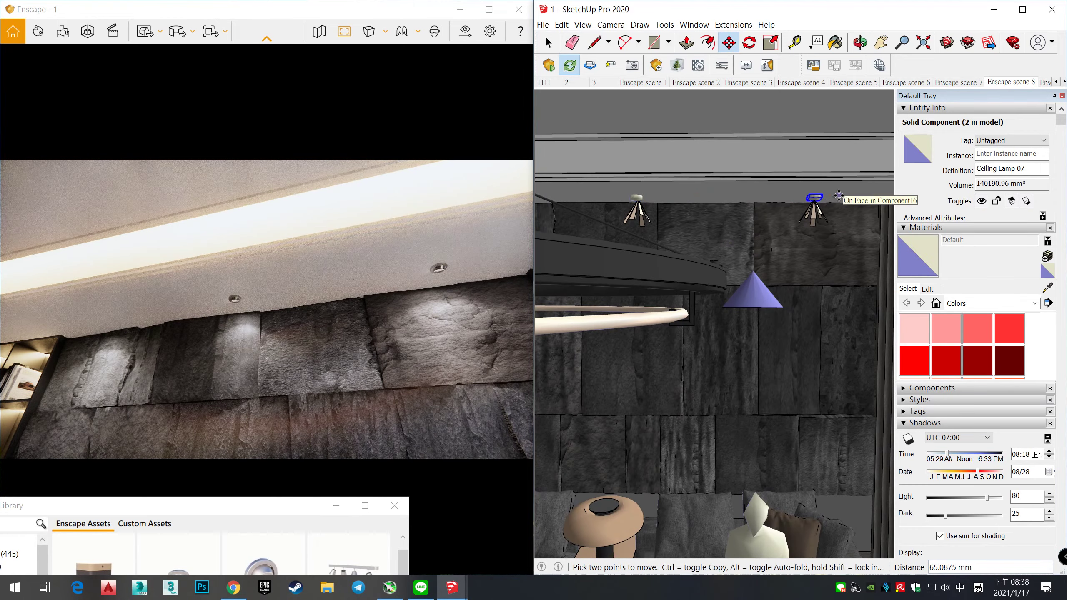
type("/2")
key("Return")
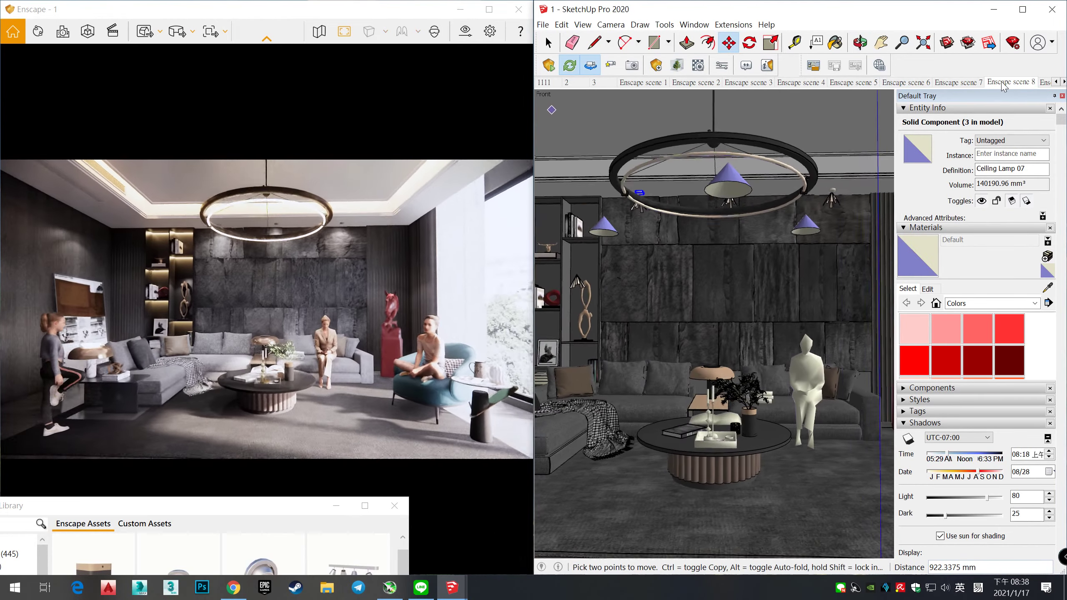
Step: Copy the ceiling lamp again toward the corner by the shelves
left_click_drag(305, 510, 351, 336)
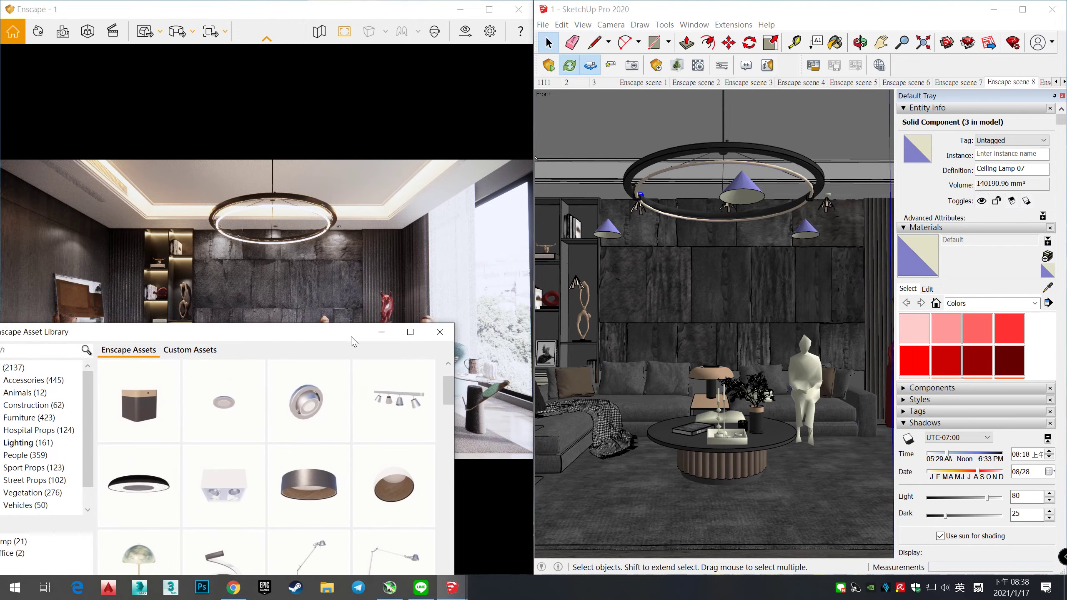
middle_click_drag(714, 294, 640, 212)
key("m")
key("ctrl")
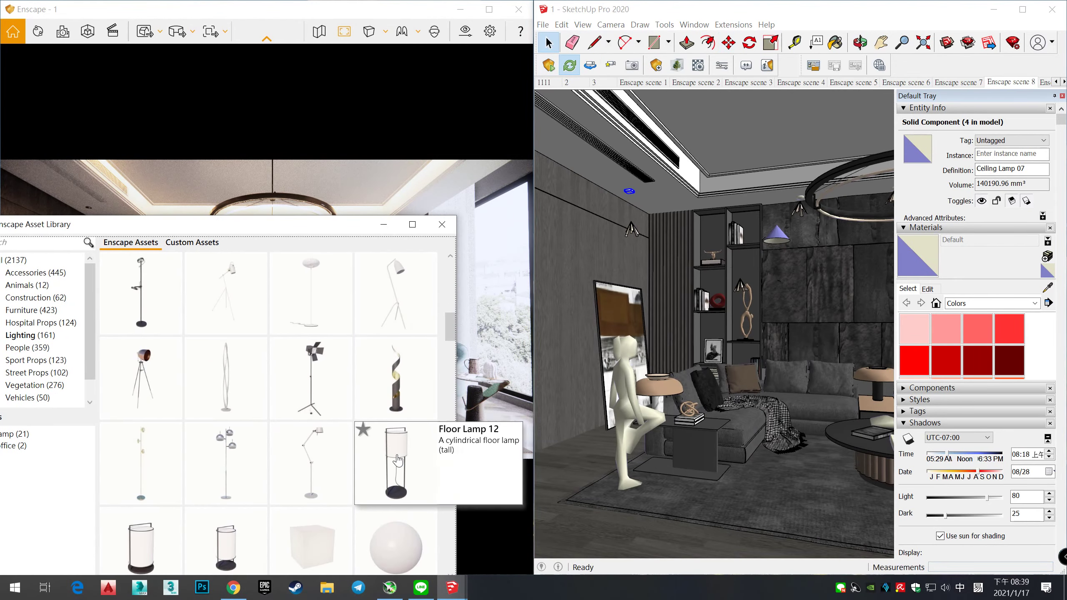
Step: Place a tripod floor lamp from the Asset Library beside the figure
scroll(397, 460, "down", 2)
scroll(404, 458, "up", 2)
scroll(412, 457, "down", 3)
scroll(420, 455, "down", 2)
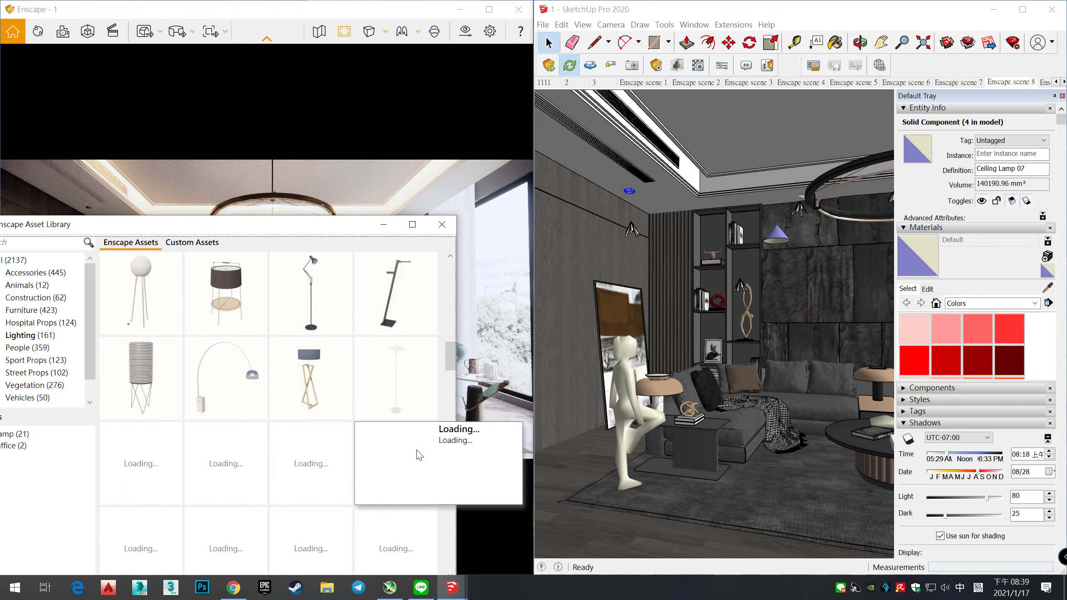
left_click_drag(346, 224, 631, 215)
scroll(695, 383, "down", 1)
scroll(695, 384, "down", 1)
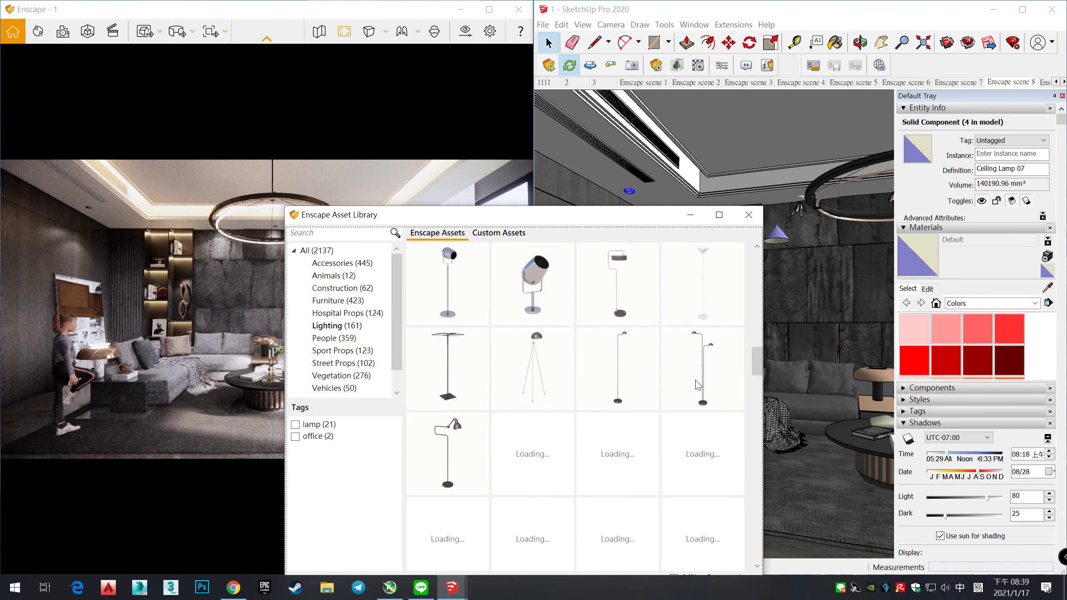
scroll(695, 386, "down", 1)
scroll(696, 386, "down", 2)
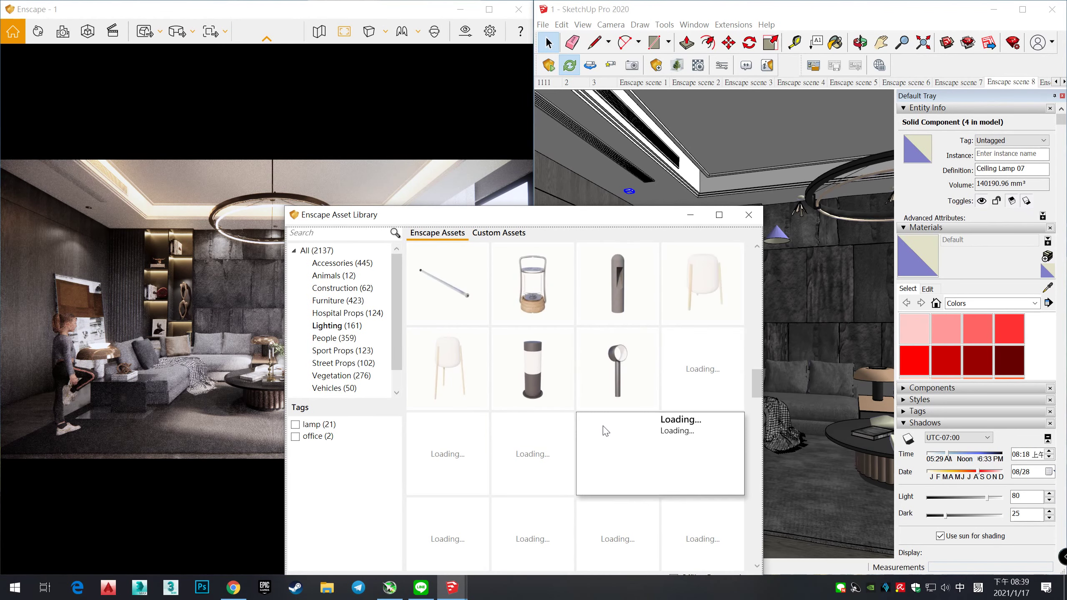
left_click(604, 430)
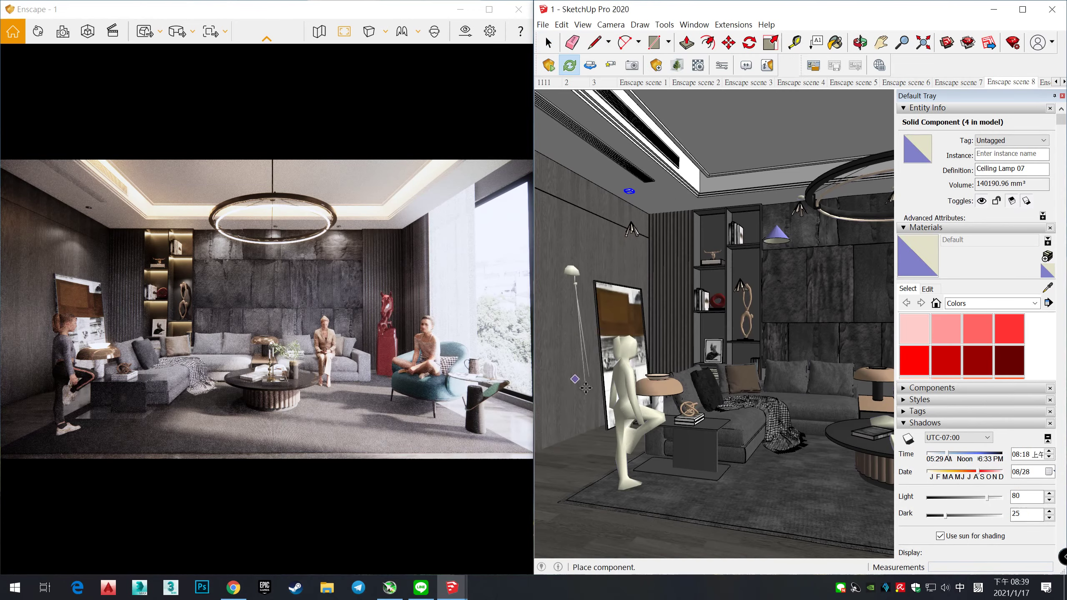
left_click(589, 452)
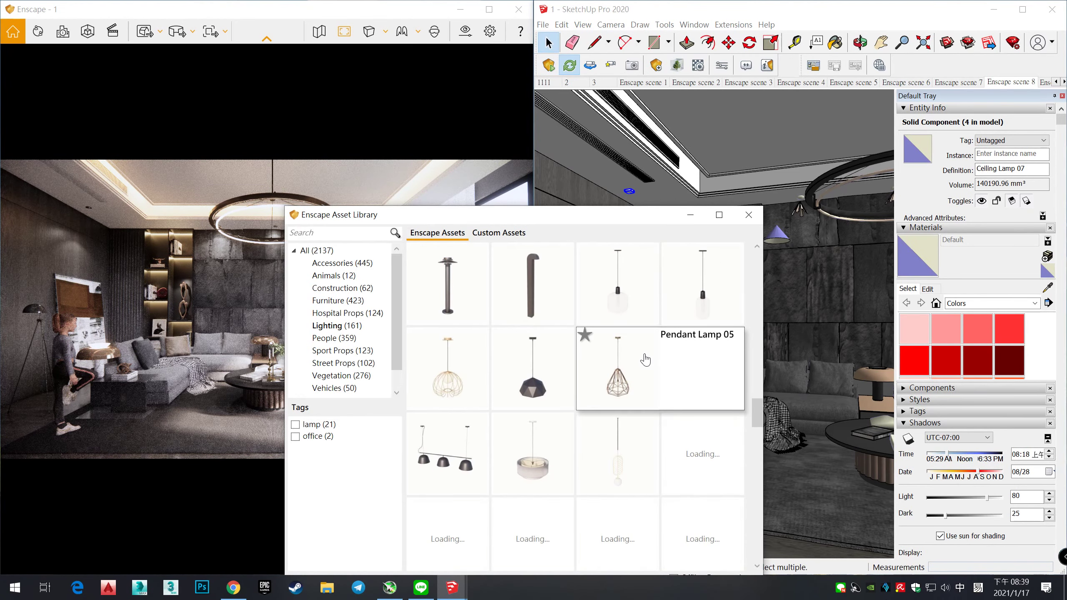
Step: Rotate the floor lamp and copy a ceiling spotlight into its lamp head
left_click(690, 215)
key("q")
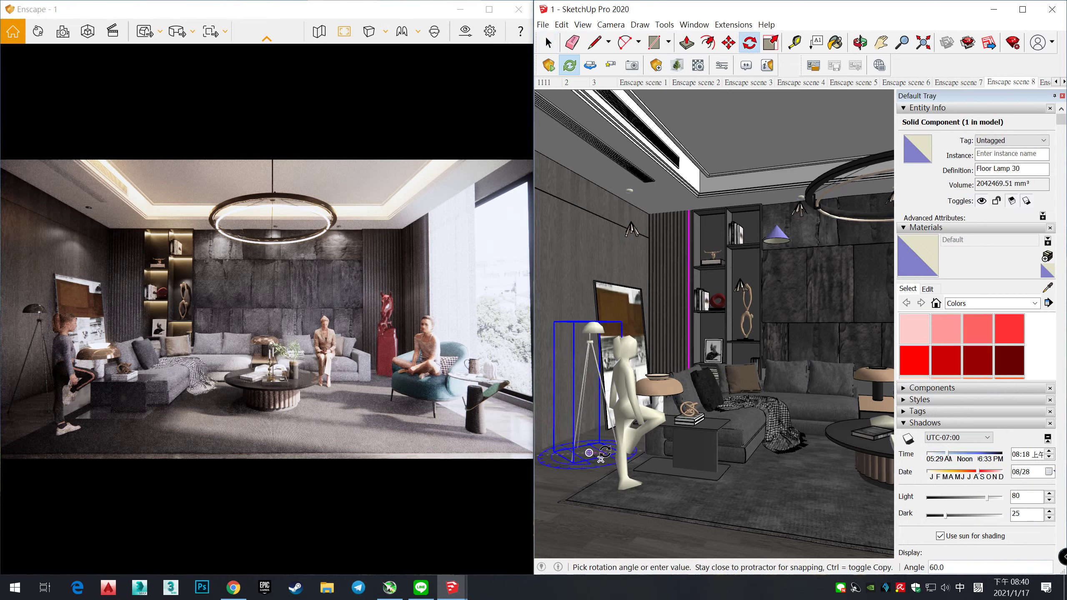
middle_click_drag(714, 294, 747, 290)
key("m")
left_click(628, 224)
key("ctrl")
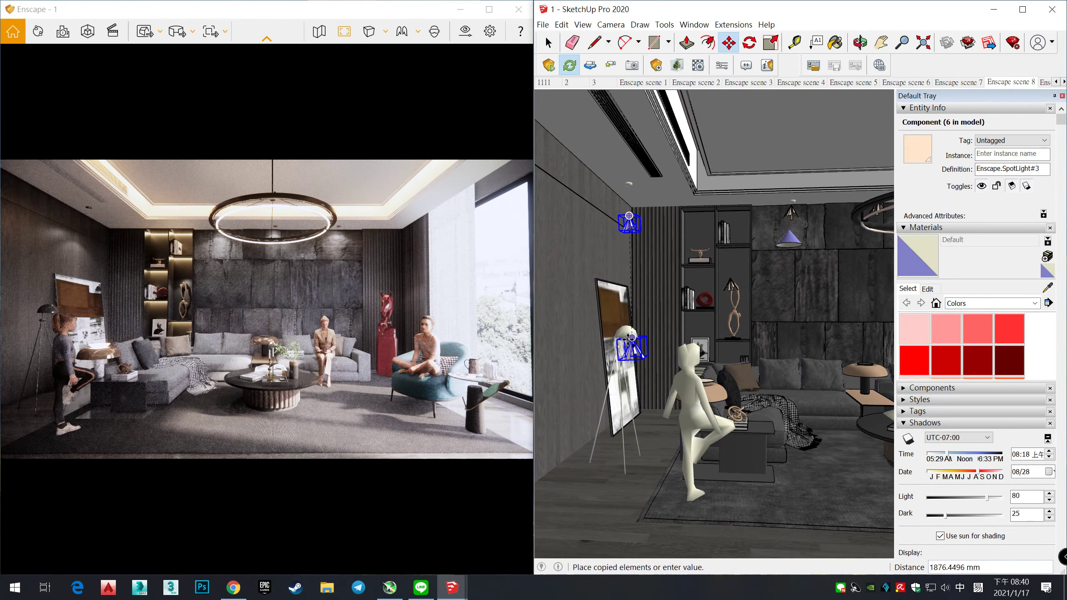
left_click(632, 340)
Step: Paint the spotlights orange with Color C04
scroll(920, 363, "down", 3)
left_click(1008, 357)
scroll(636, 349, "up", 3)
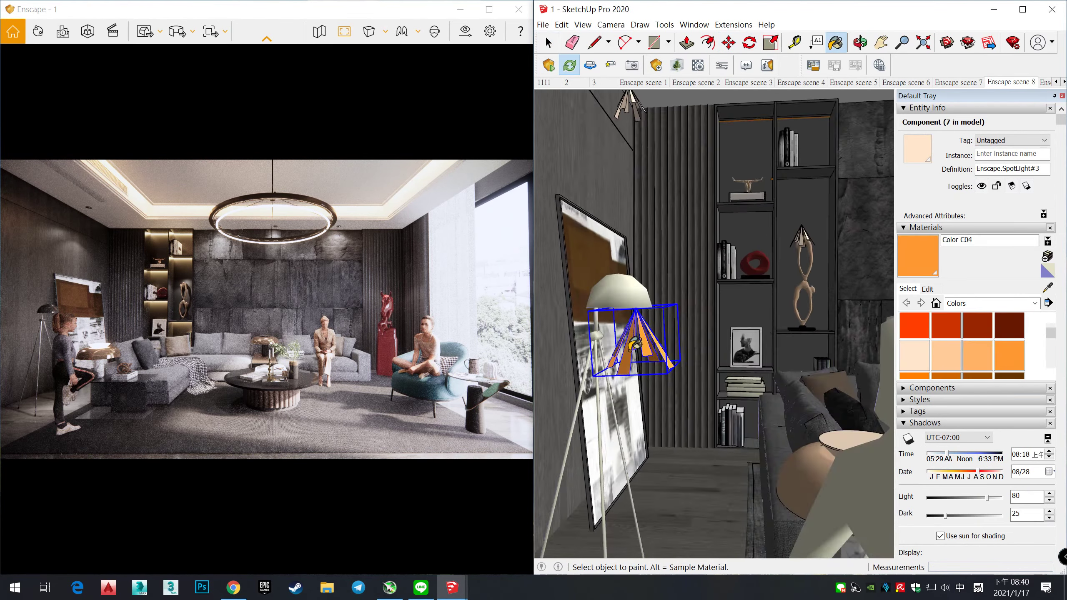
left_click(637, 350)
left_click(630, 164)
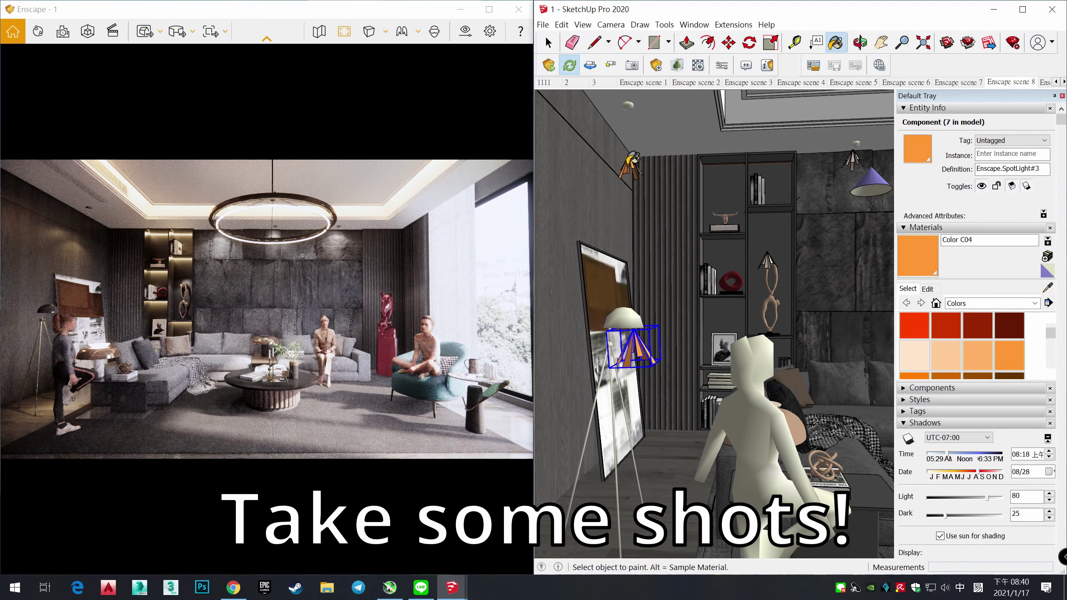
Step: Batch-render Enscape scenes 5–9 to JPG images, then review and close them in Photos
key("space")
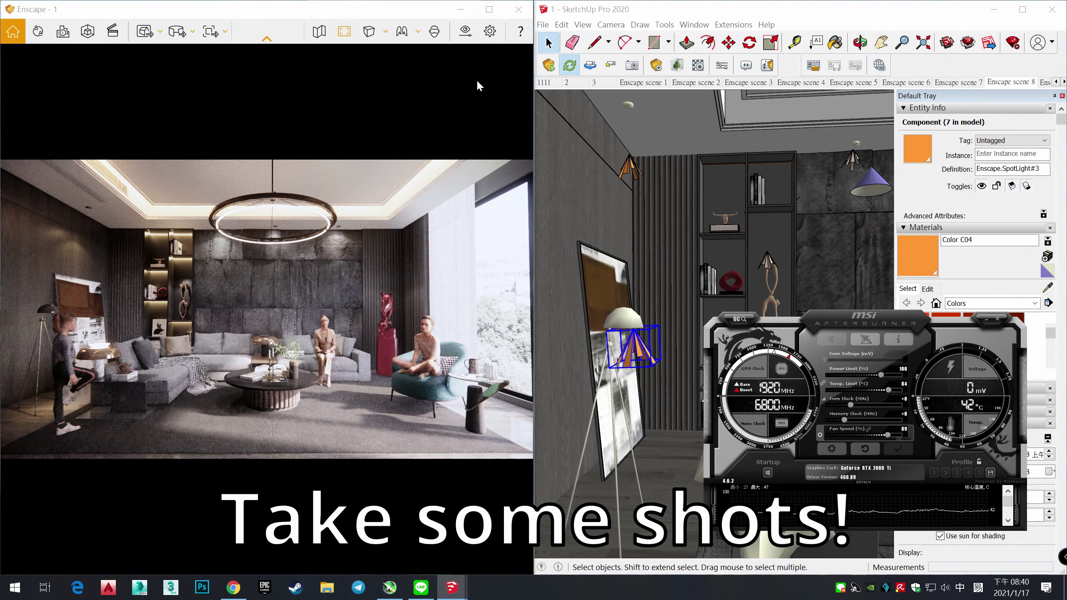
left_click(160, 32)
left_click(193, 78)
left_click_drag(202, 126, 434, 109)
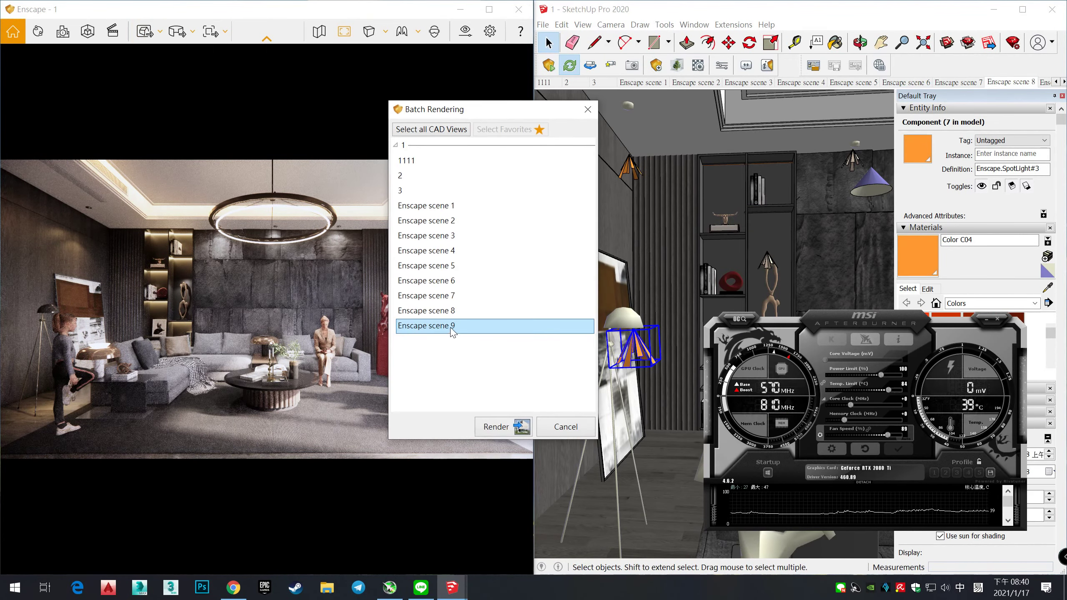
left_click(449, 254)
left_click_drag(449, 264, 437, 326)
left_click(496, 427)
left_click(381, 295)
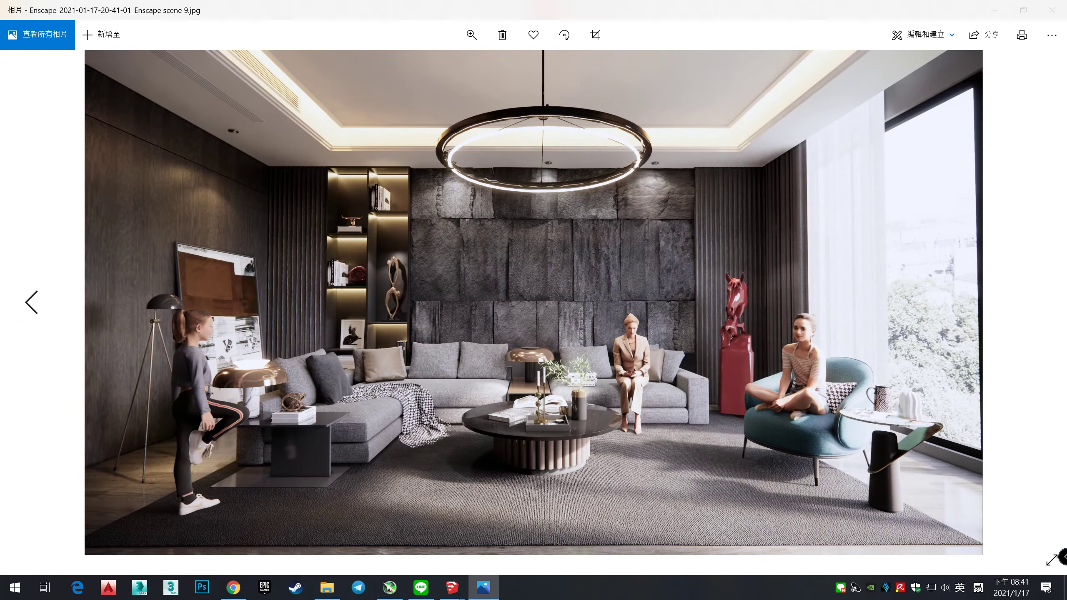
left_click(1052, 11)
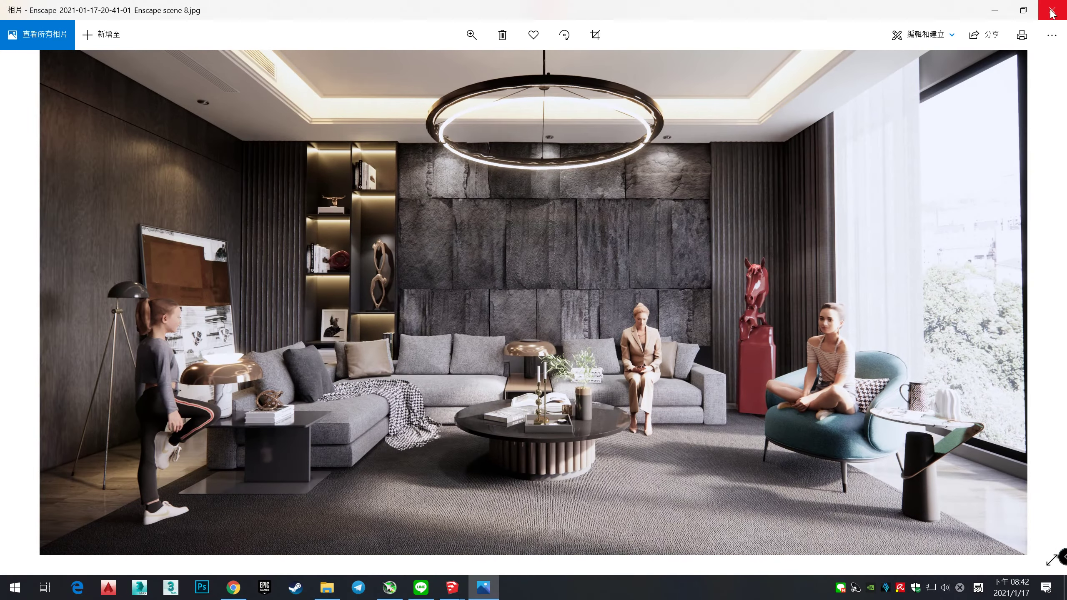
left_click(1053, 10)
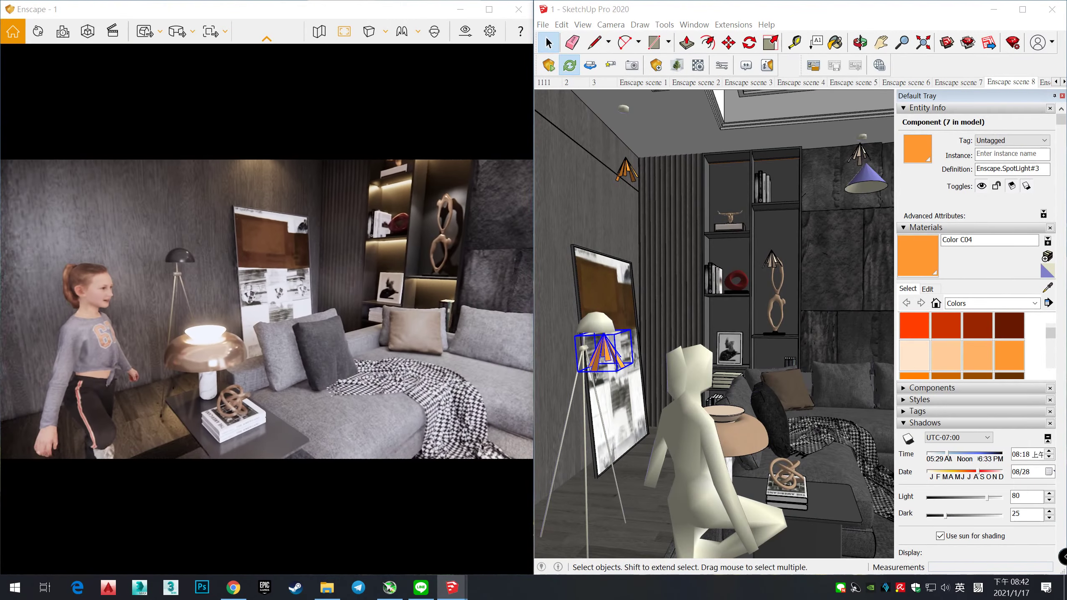
Step: Save the current camera views as Enscape scene 10 and Enscape scene 16
left_click(610, 65)
left_click(558, 312)
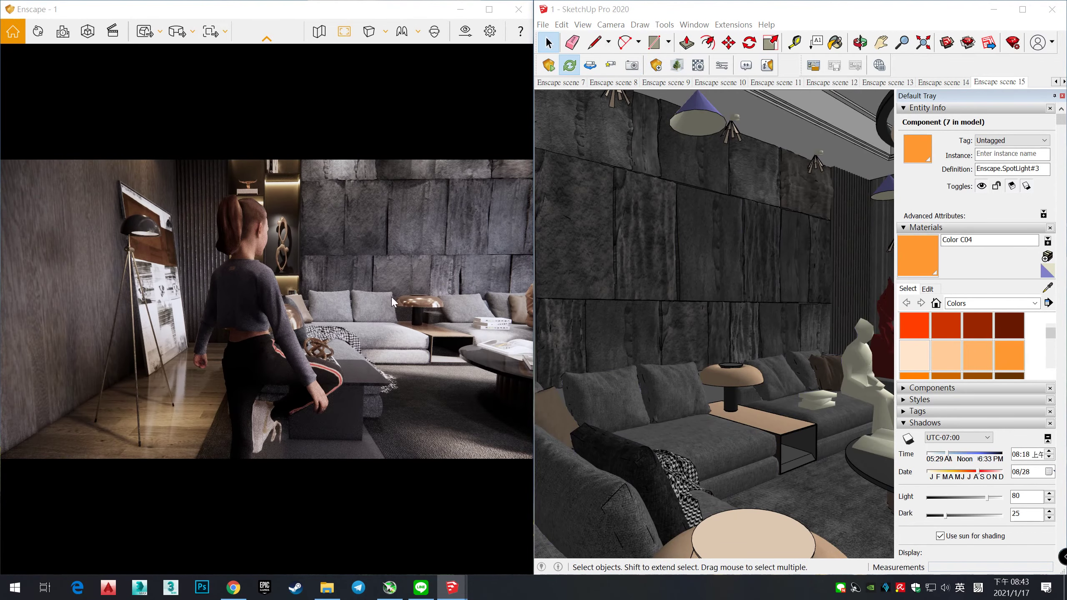
right_click(659, 449)
left_click(689, 184)
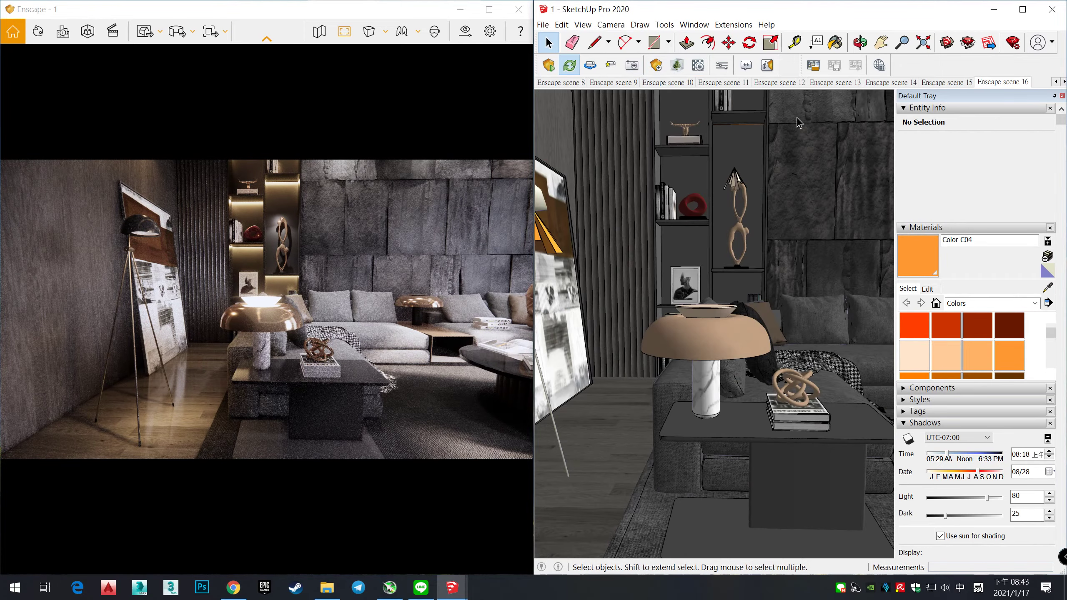
Step: Go to Enscape scene 13 and hide the seated figure
left_click(691, 84)
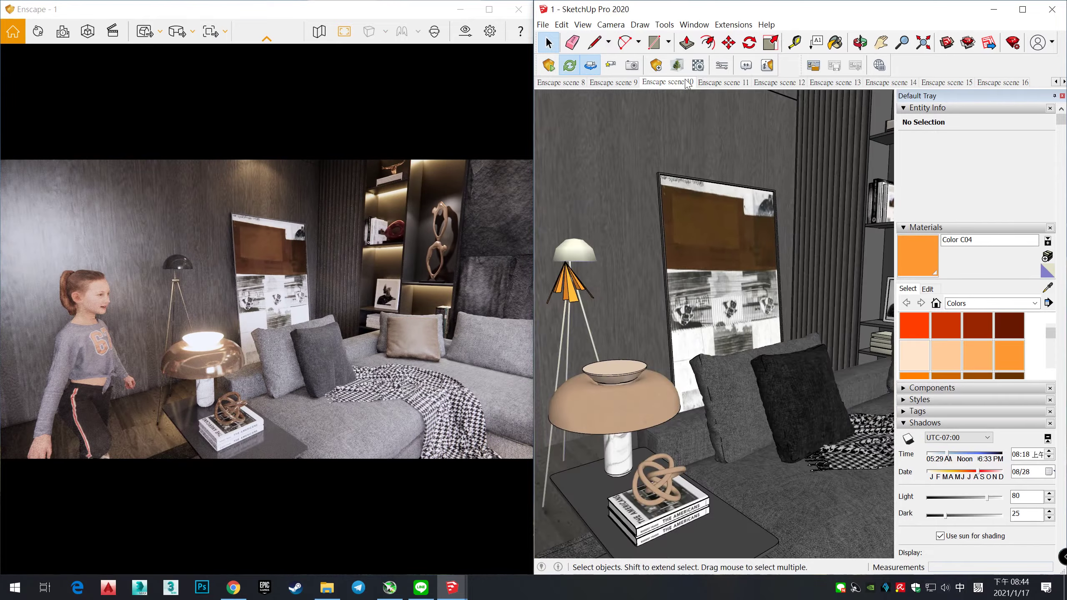
left_click(831, 84)
right_click(647, 488)
left_click(668, 163)
right_click(834, 82)
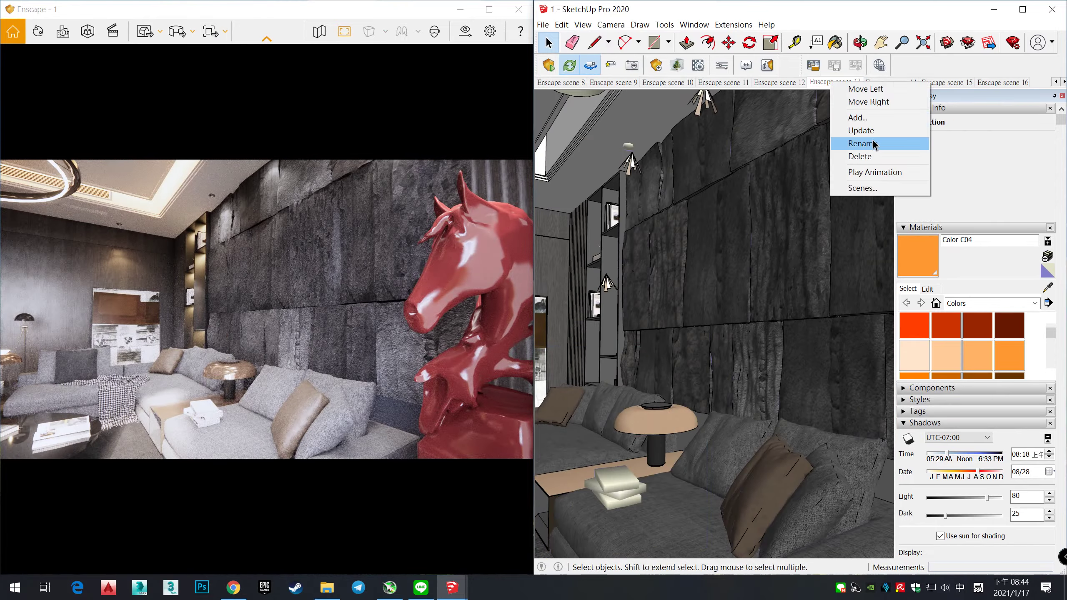
left_click(856, 132)
Step: In Enscape scene 15, select the stone wall component, then move to another saved scene
left_click(947, 83)
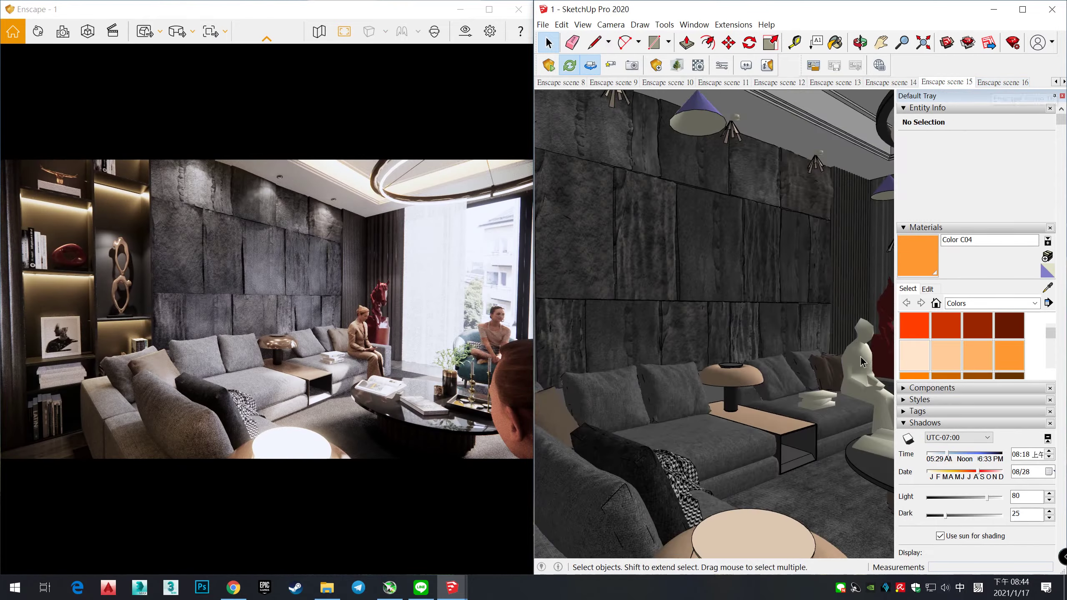
right_click(750, 418)
left_click(798, 329)
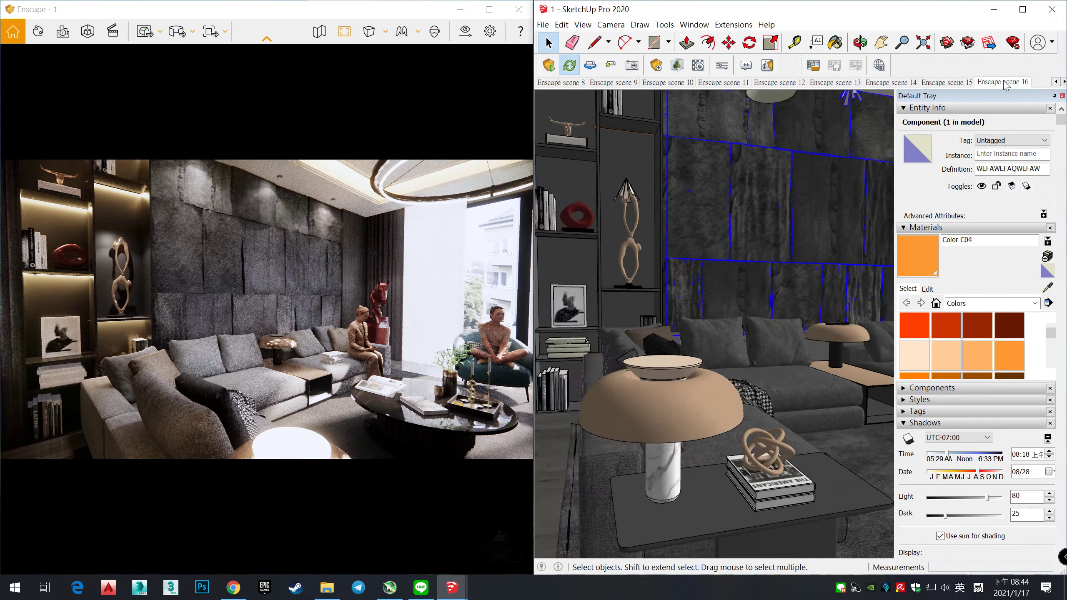
left_click(950, 83)
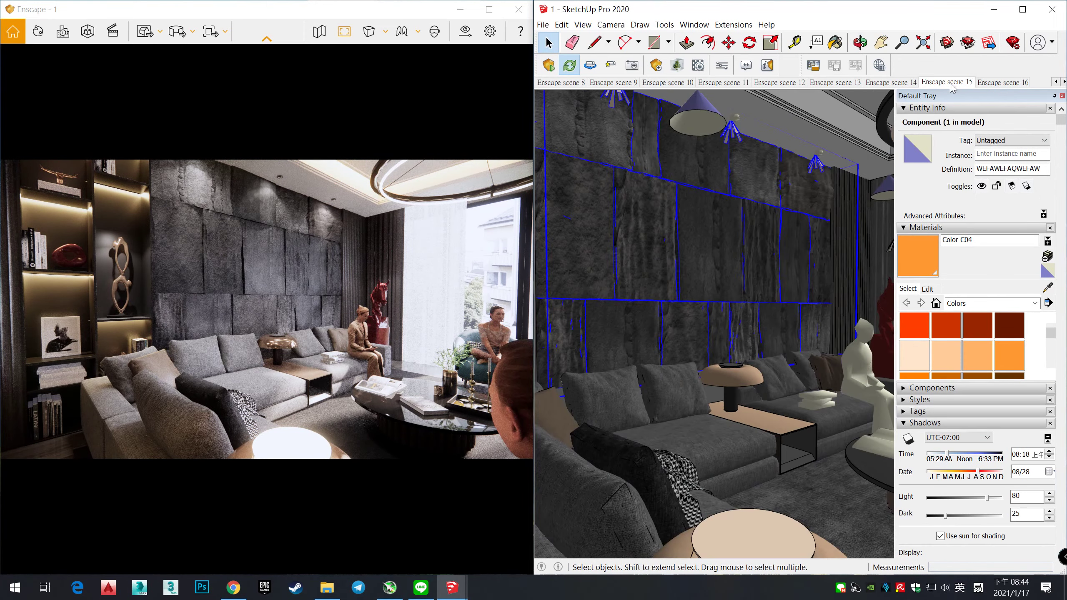
Step: Batch-render the new scenes through Enscape scene 16 to JPG images in the chosen folder
left_click(161, 31)
left_click(185, 80)
left_click(496, 424)
left_click(405, 334)
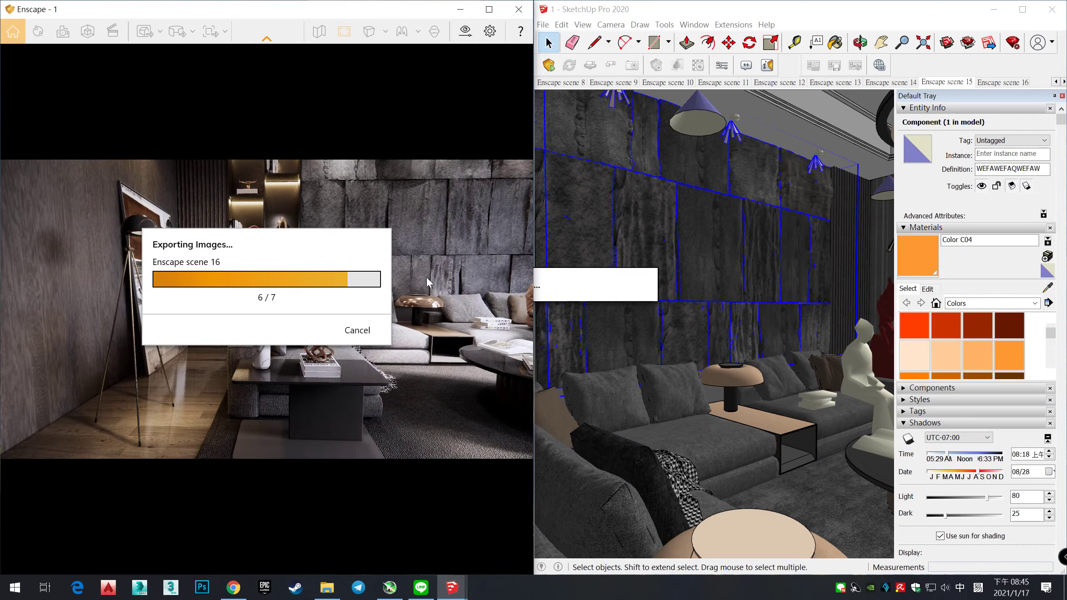
scroll(719, 278, "up", 1)
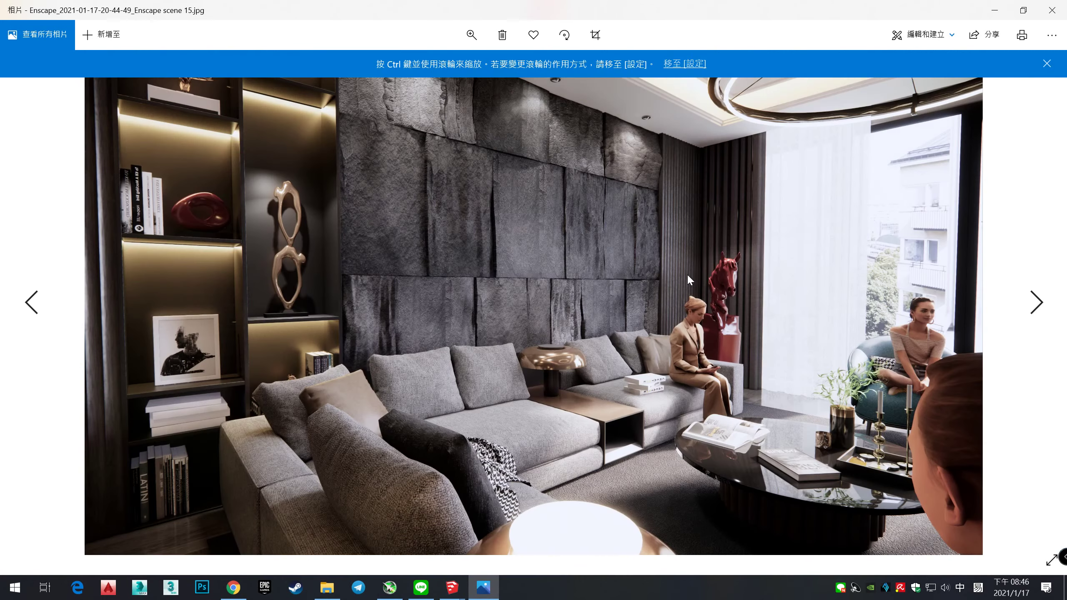
scroll(687, 273, "up", 1)
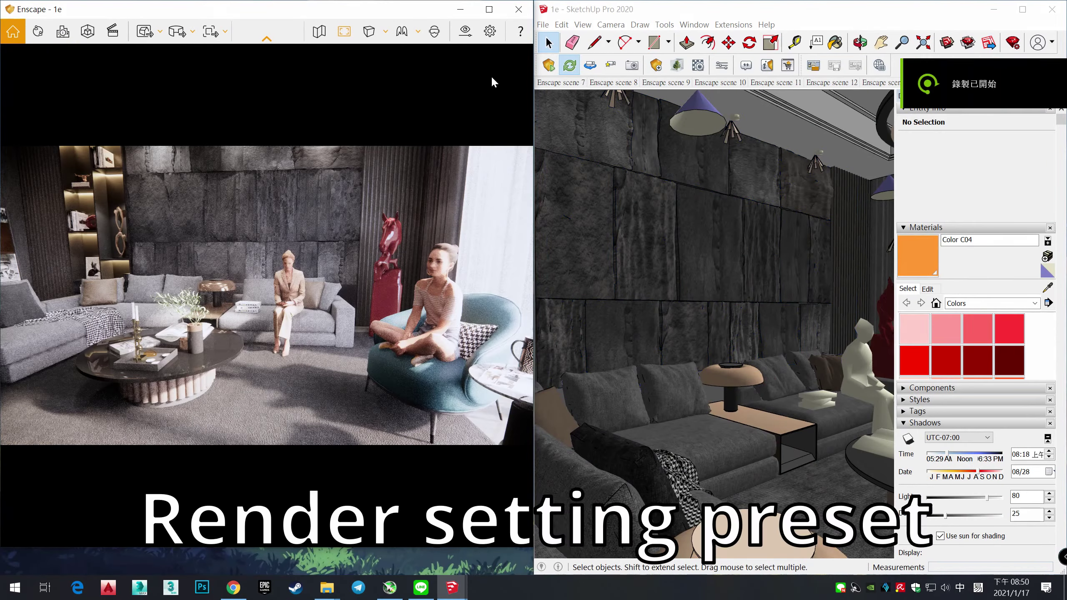
left_click(465, 31)
left_click(93, 283)
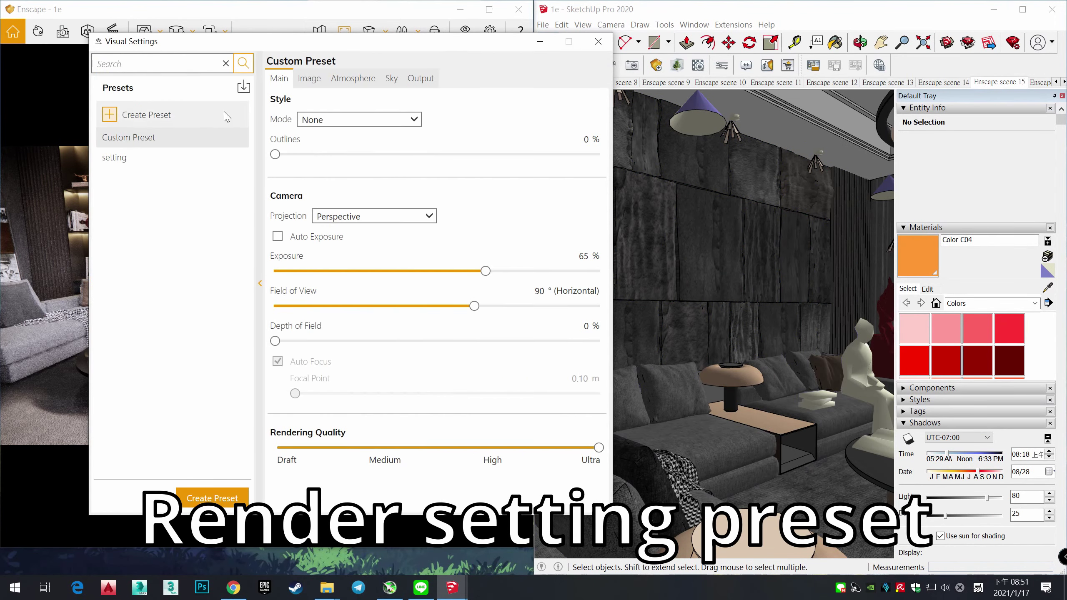
left_click(241, 84)
left_click(560, 324)
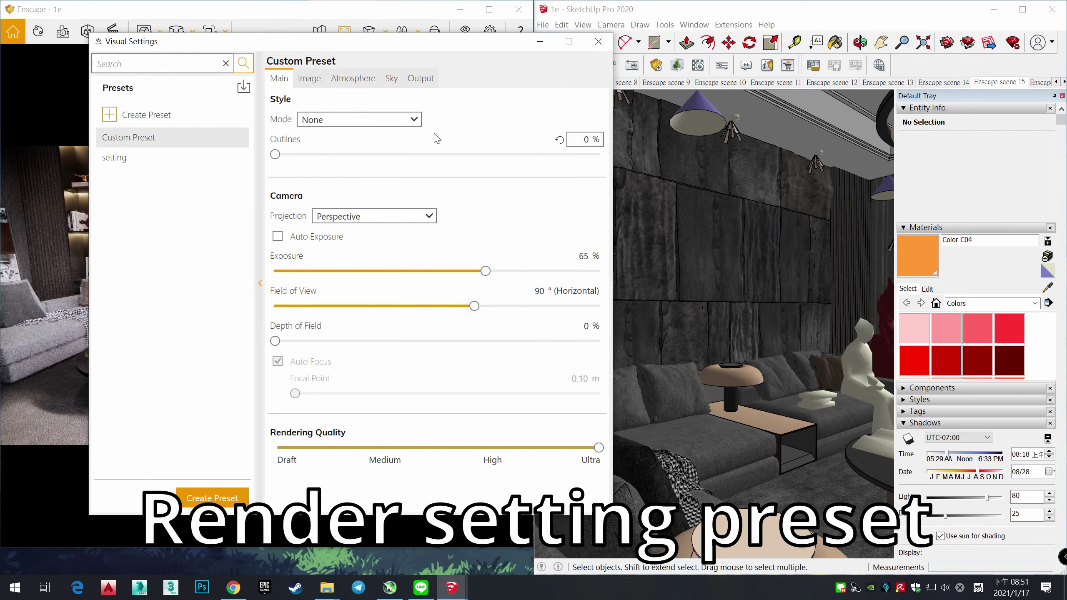
left_click(521, 177)
left_click(479, 152)
left_click(475, 172)
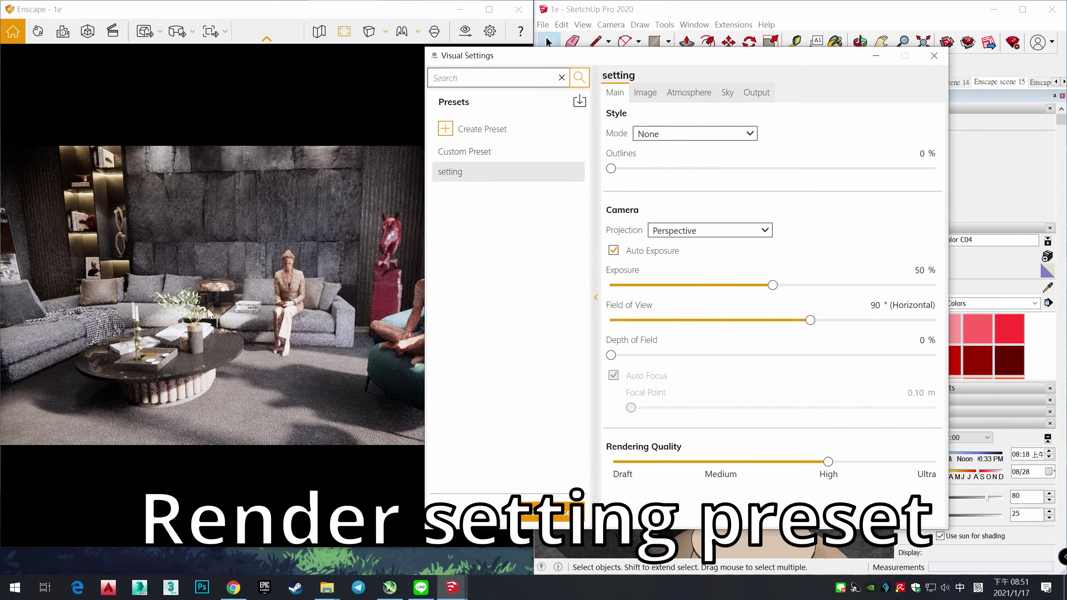
left_click(474, 151)
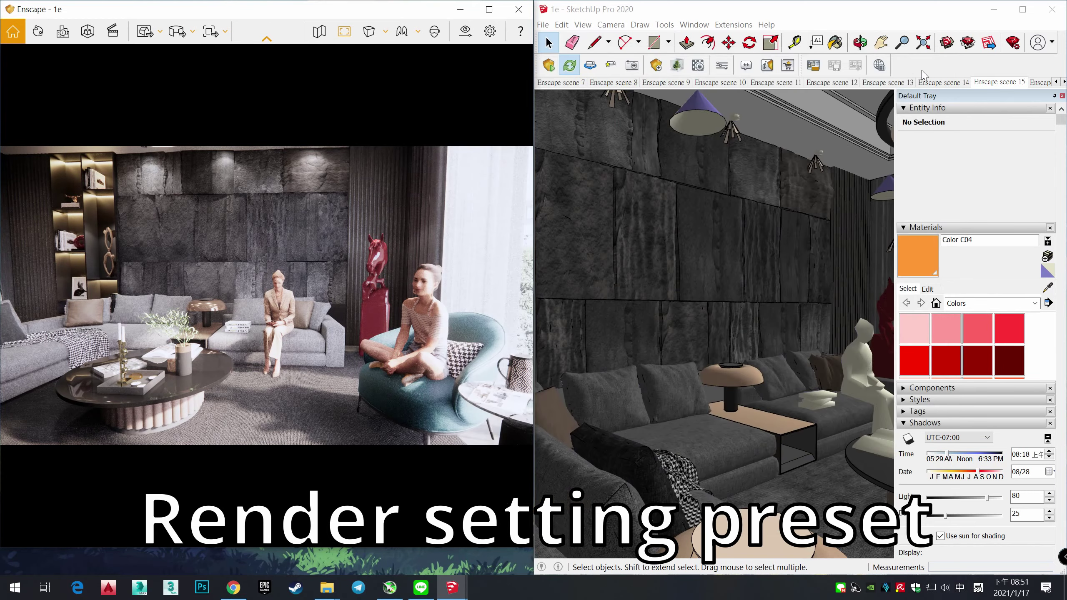
left_click(941, 59)
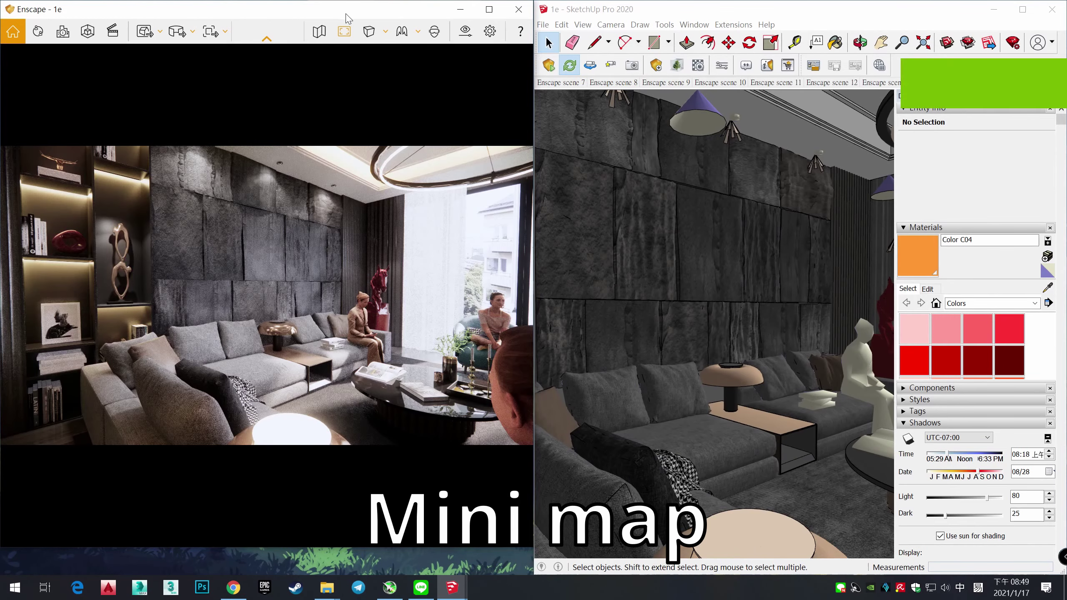
Step: Switch Enscape to Walk Mode with the minimap enlarged, walk back to reveal the sofas, then hide the minimap
left_click(319, 31)
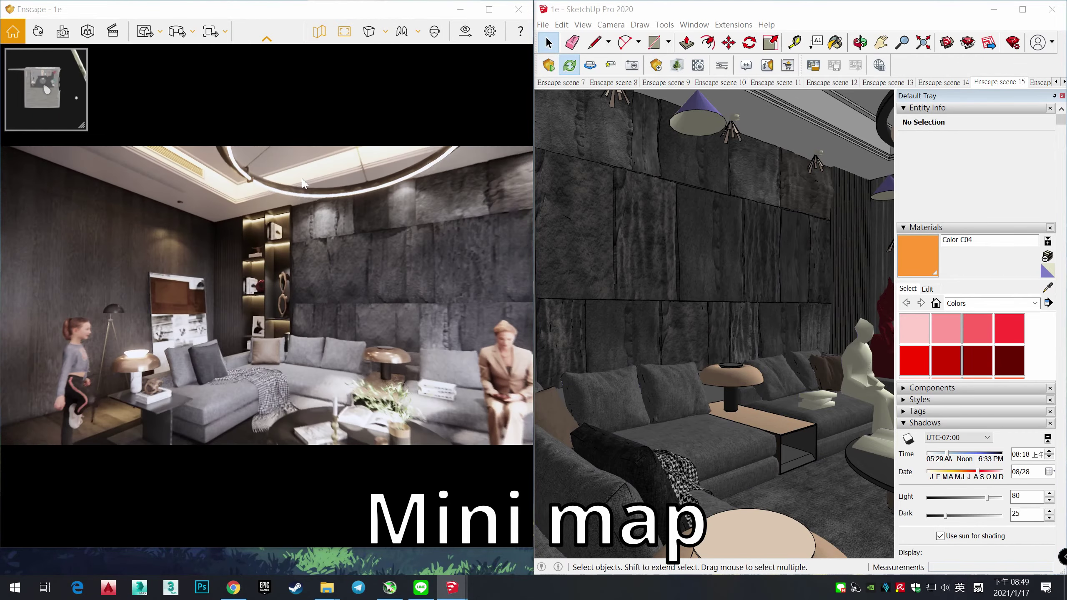
left_click_drag(82, 125, 220, 241)
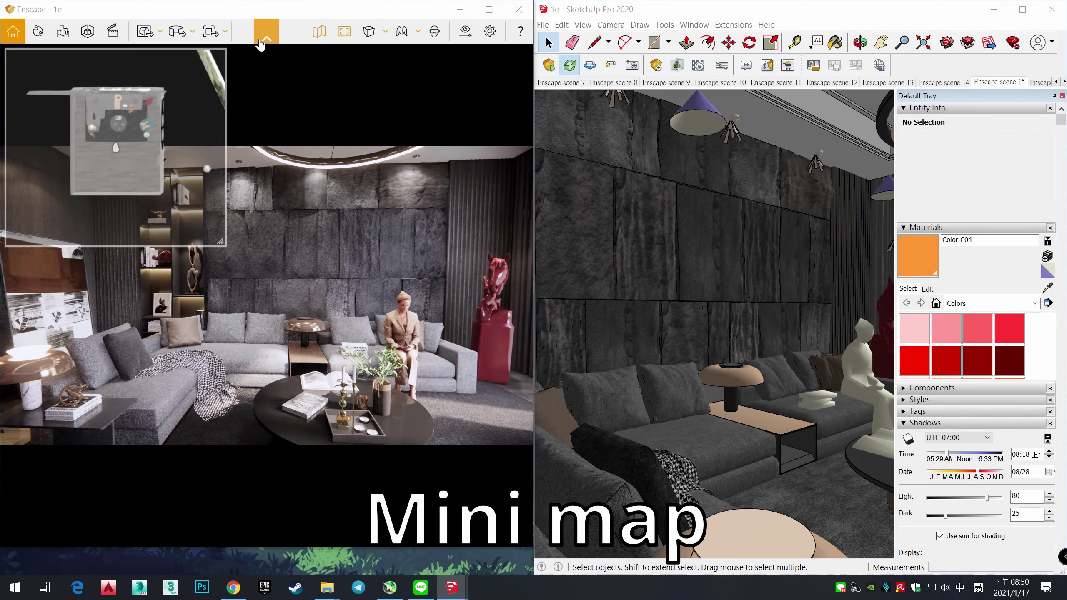
left_click(432, 41)
left_click(451, 79)
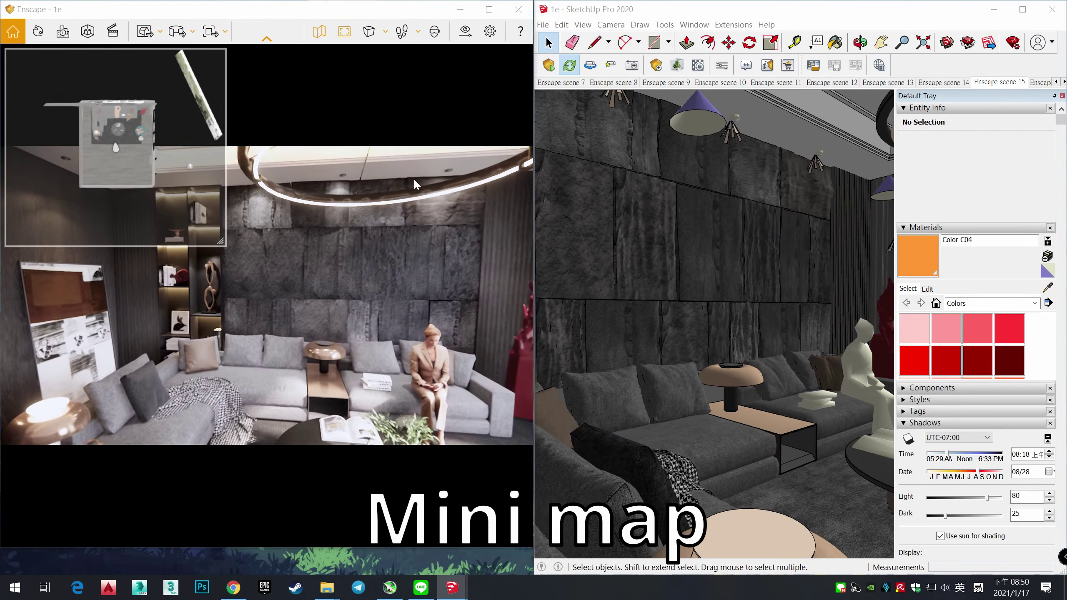
key("s")
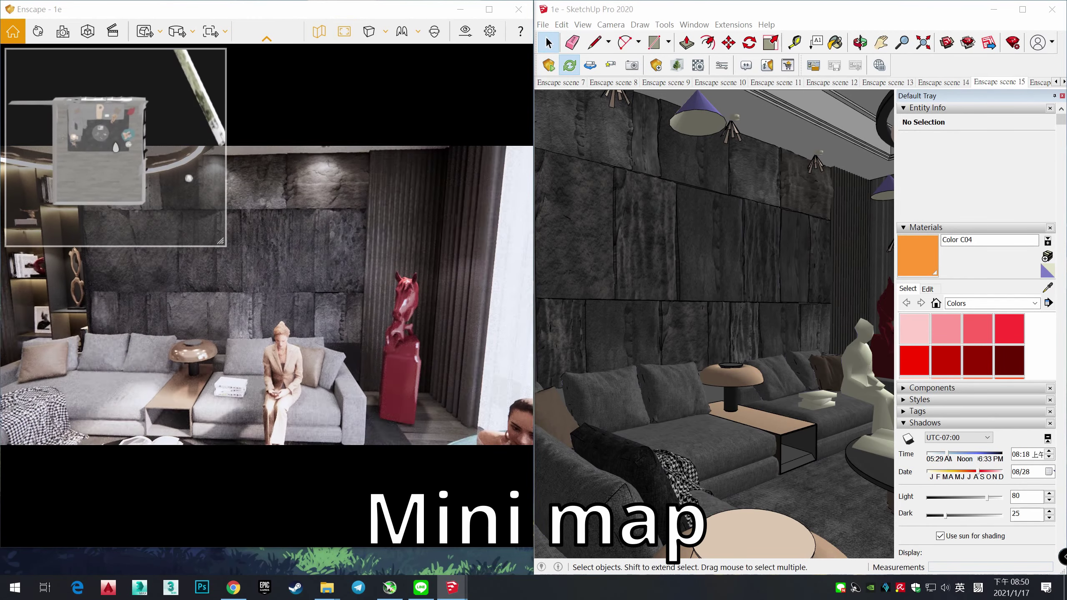
left_click_drag(222, 243, 147, 138)
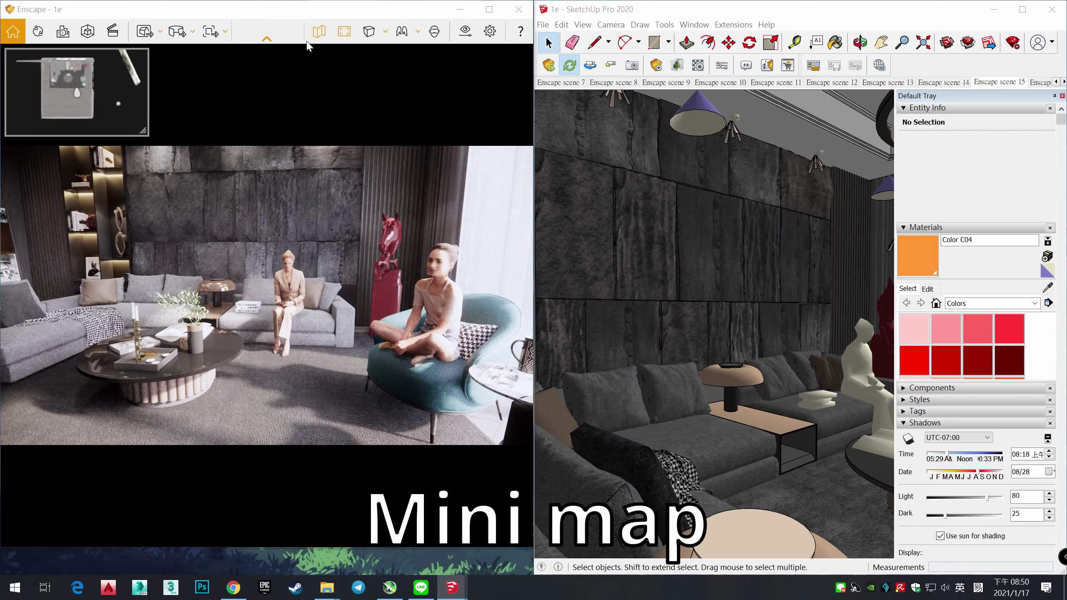
left_click(319, 31)
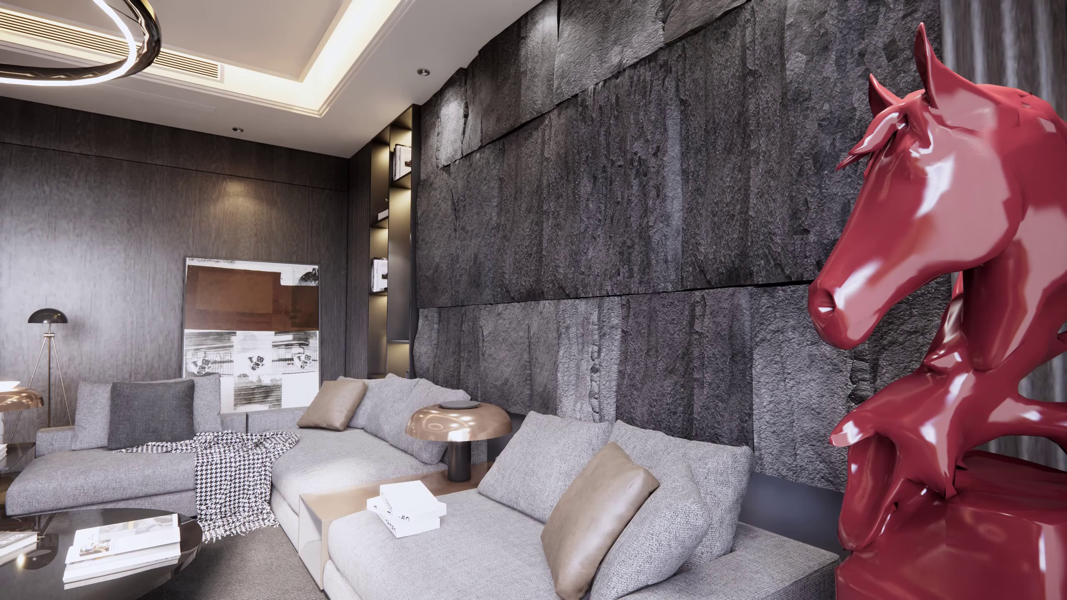